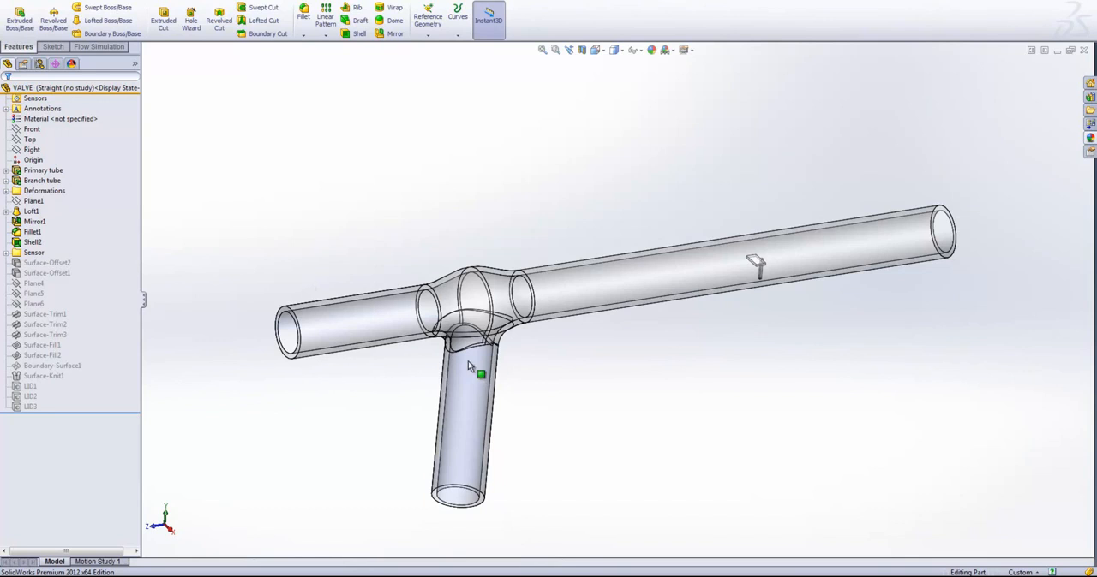
- Start a new Flow Simulation project with the Wizard, using the current configuration Straight (no study)
scroll(539, 365, down, 1)
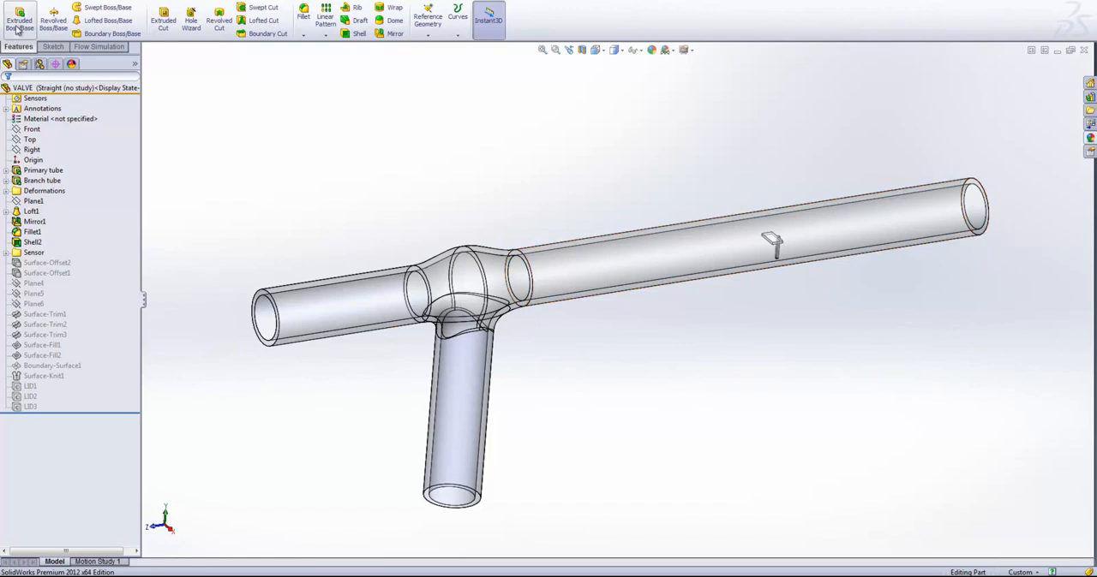
click(96, 48)
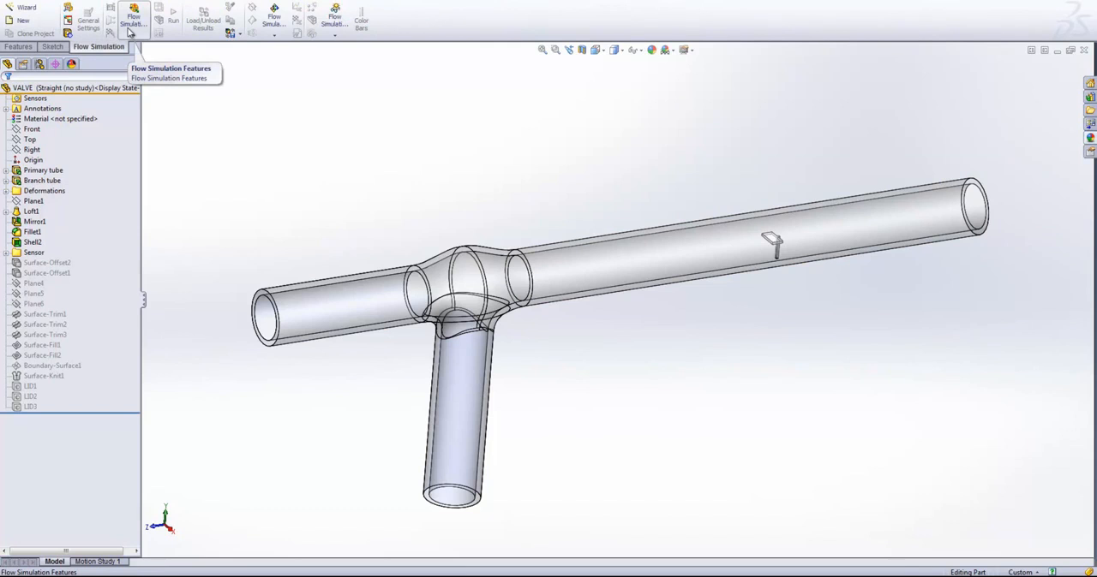
click(30, 10)
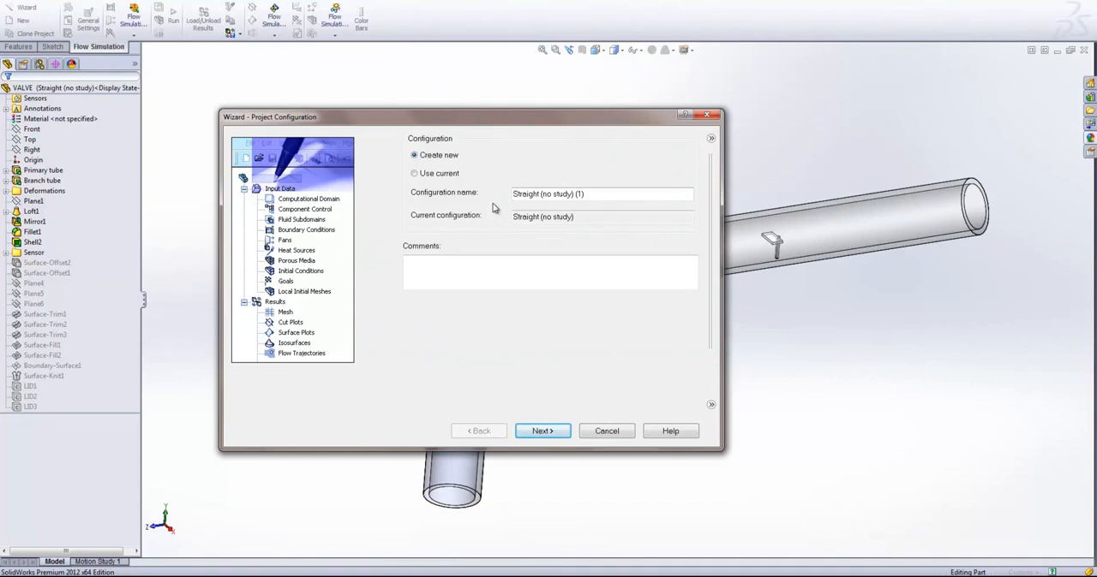
click(446, 177)
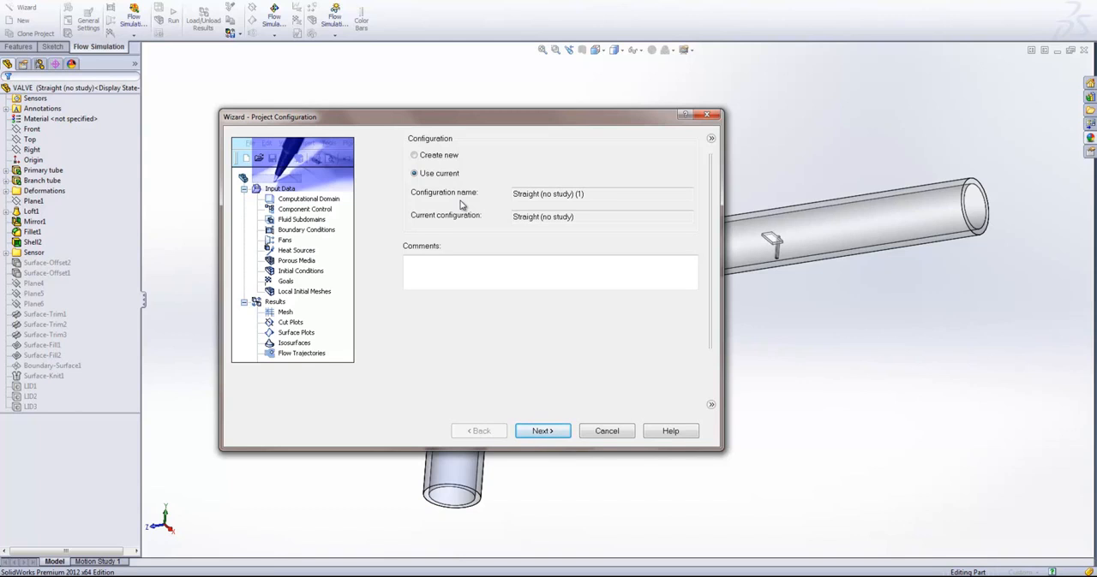
click(437, 158)
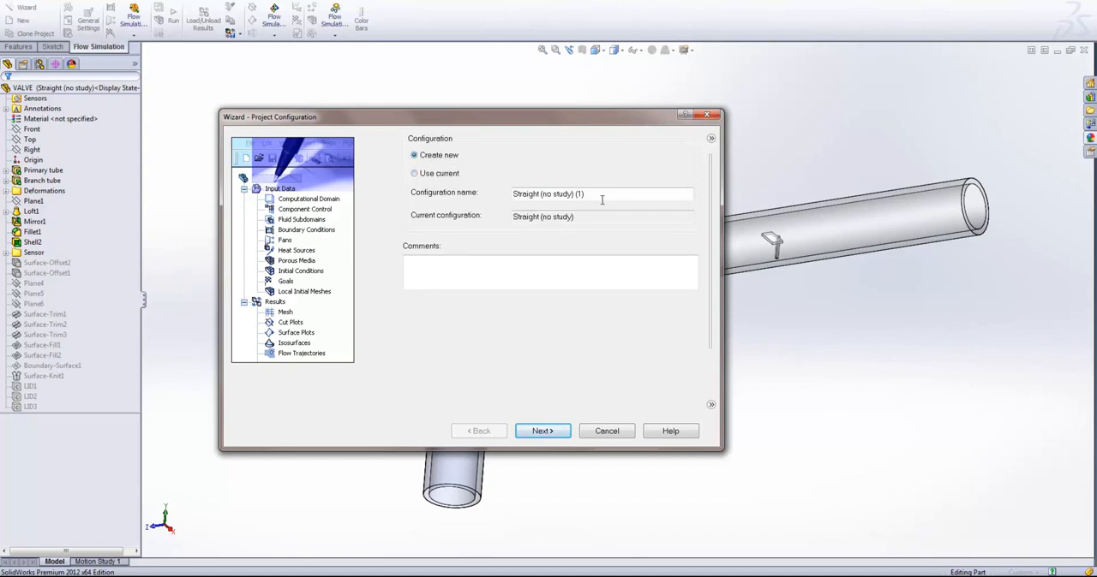
click(425, 177)
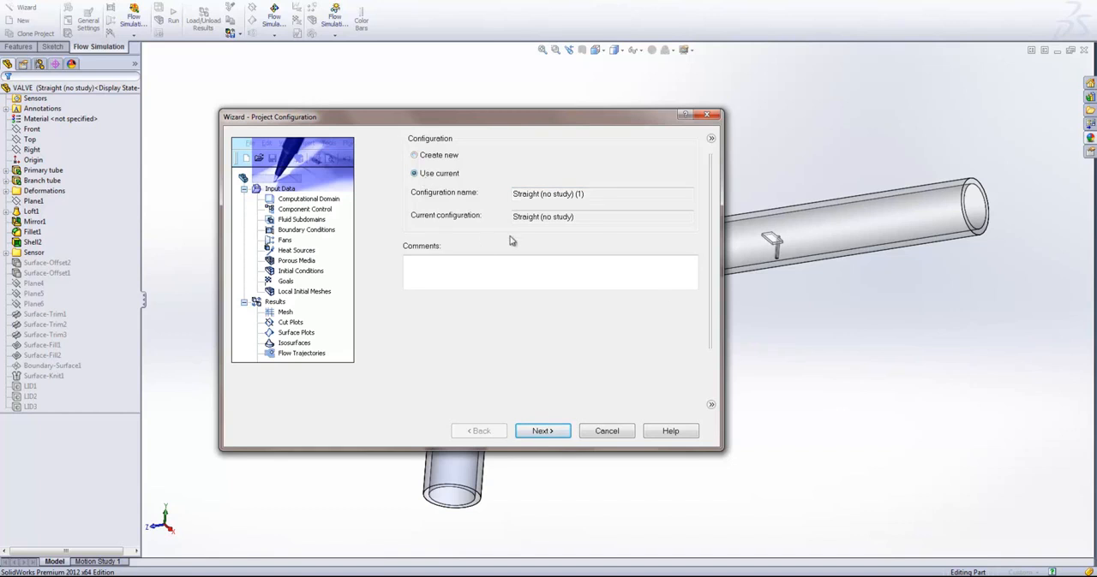
click(561, 430)
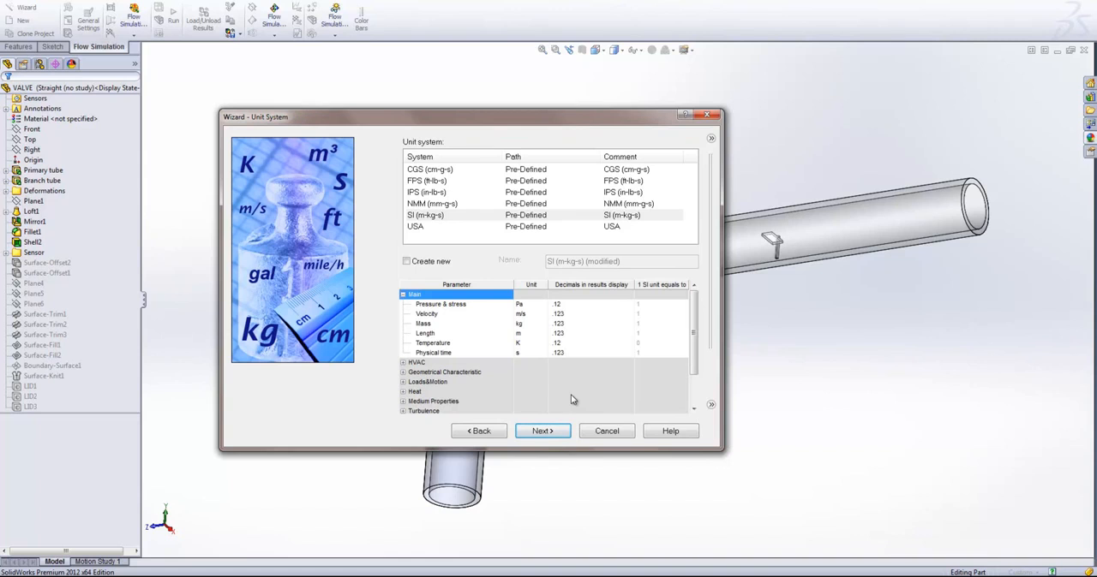
- Choose SI (m-kg-s) as the project's unit system and proceed to the analysis type settings
click(452, 231)
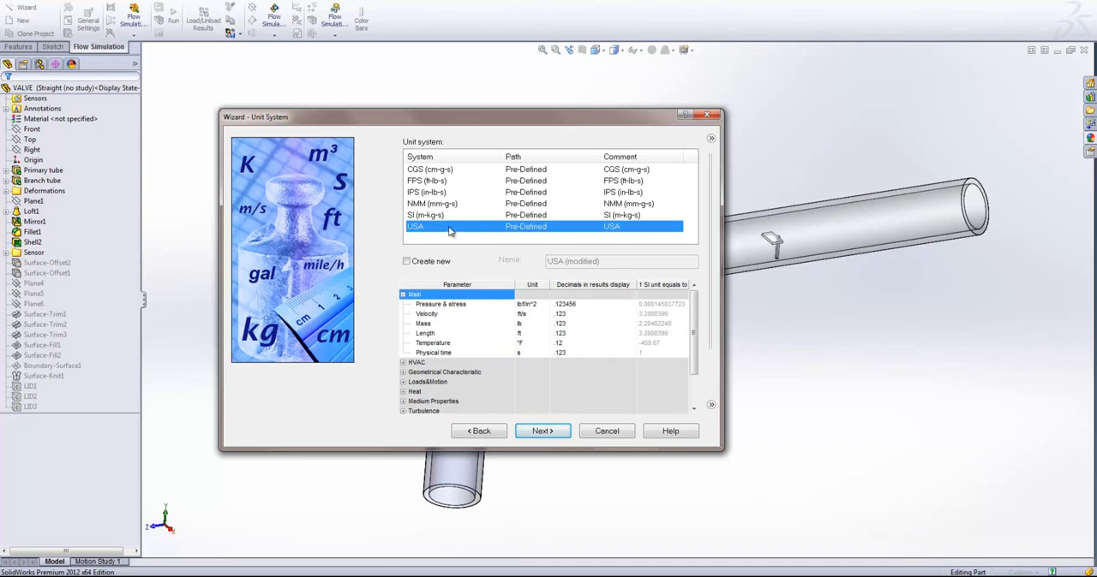
click(450, 216)
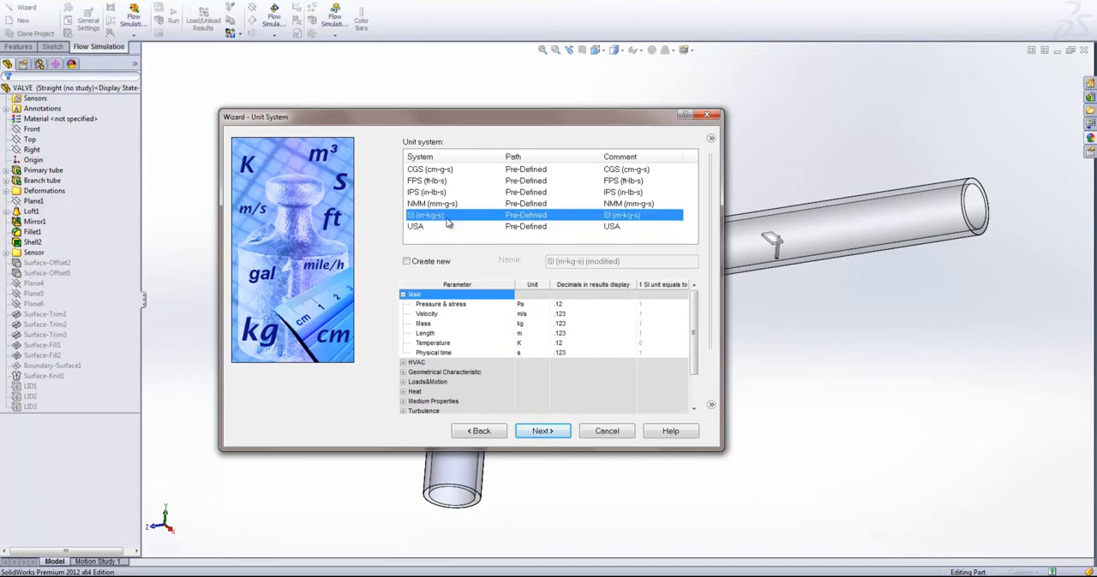
click(549, 435)
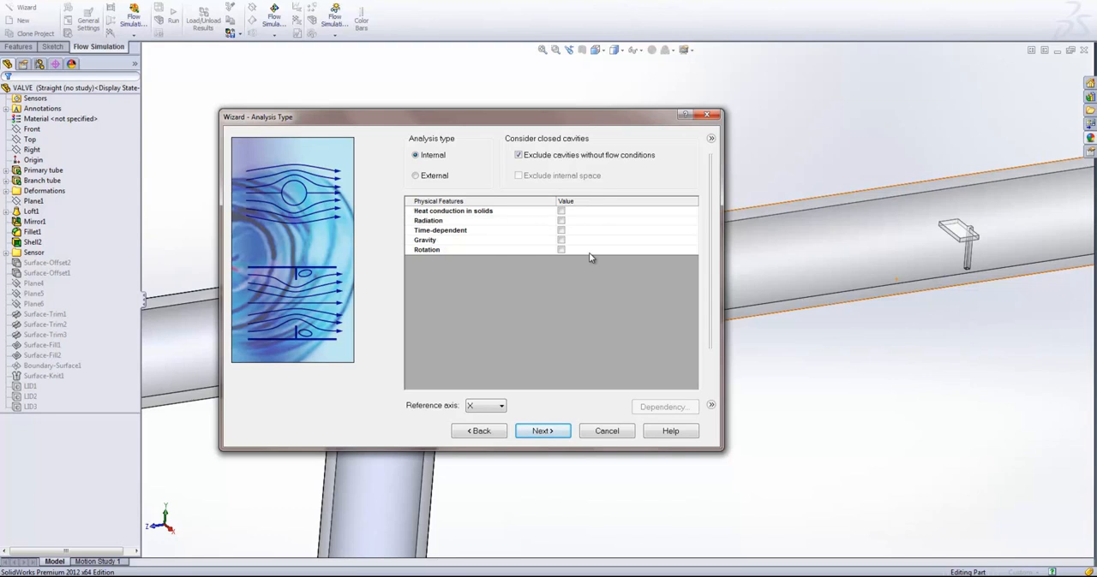
- Enable gravity with a Y component of -9.81 m/s^2 as the internal analysis's only physical feature, and proceed to the default fluid settings
click(562, 211)
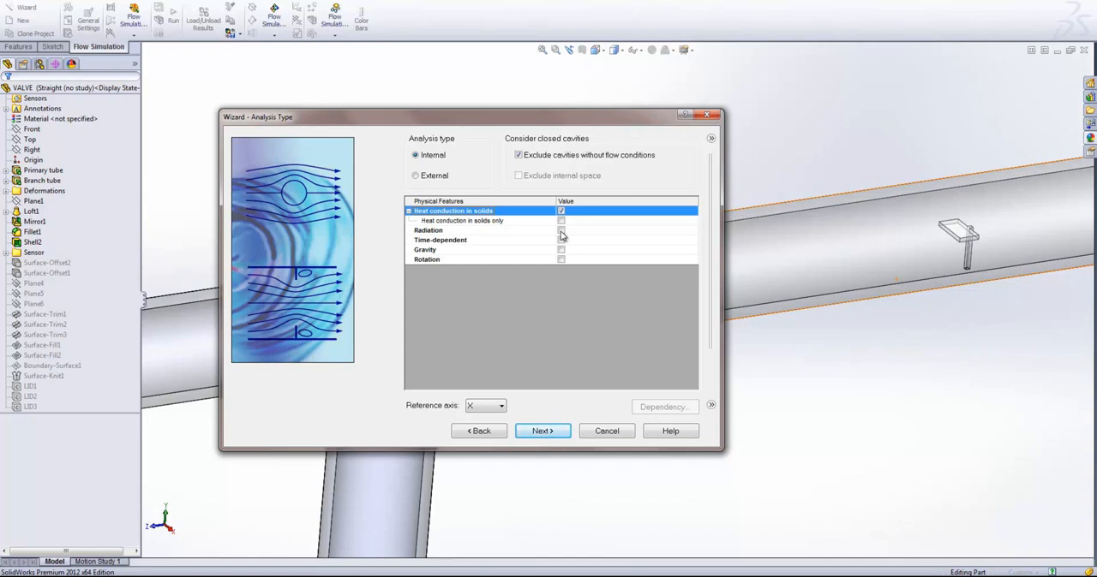
click(561, 211)
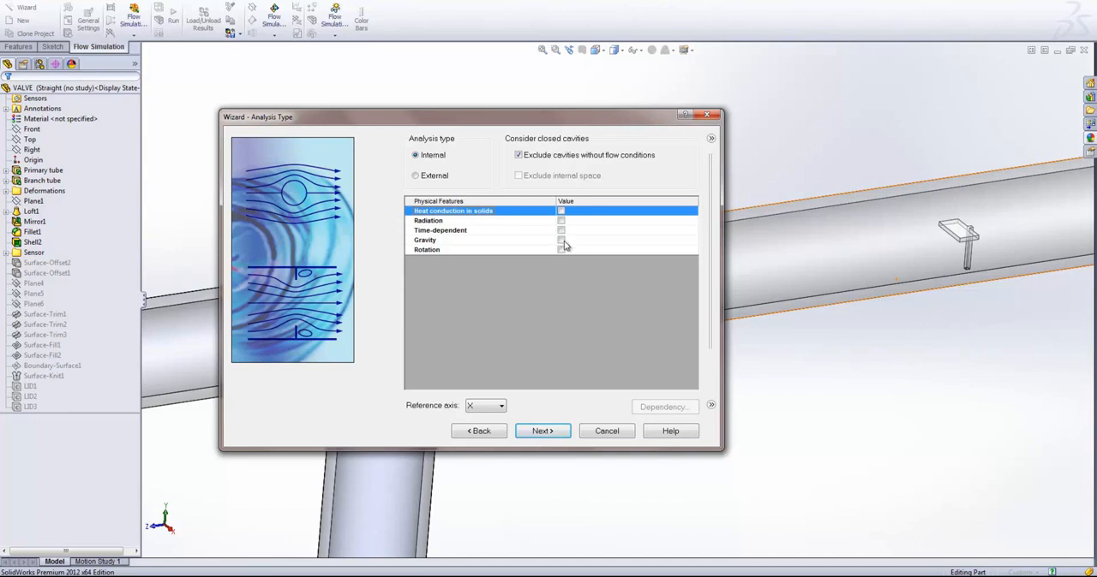
click(561, 241)
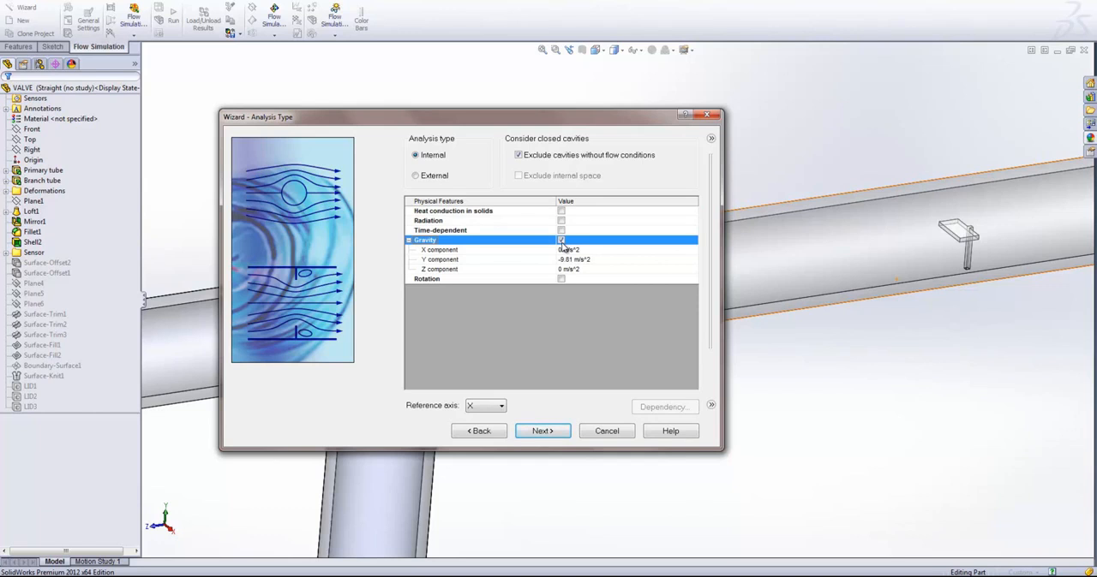
drag(549, 121, 815, 122)
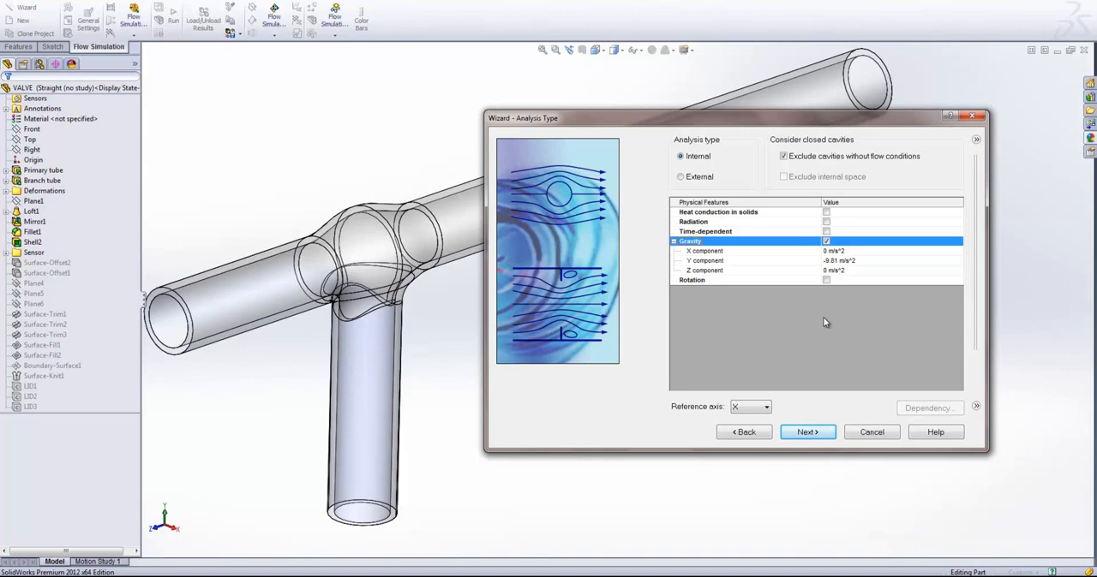
click(819, 433)
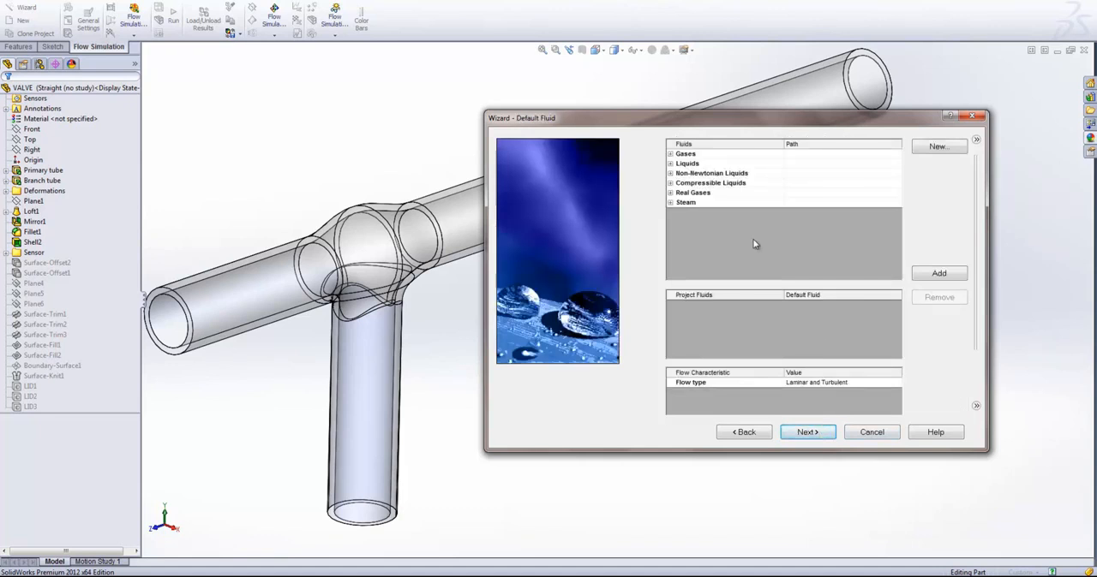
- Examine the predefined gases and liquids available in the fluid database
click(670, 154)
drag(689, 115, 538, 50)
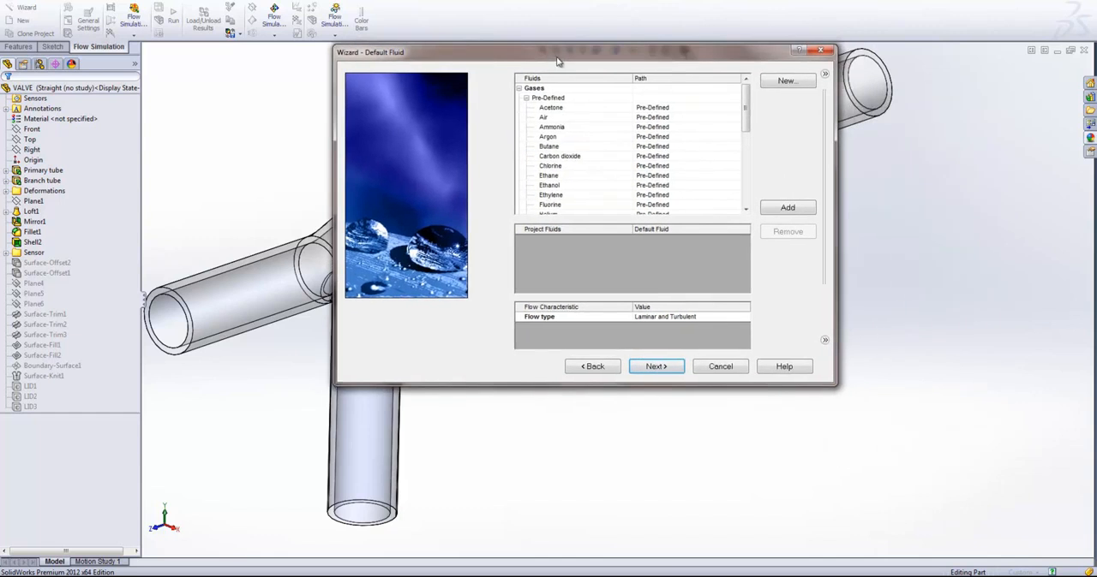
click(519, 89)
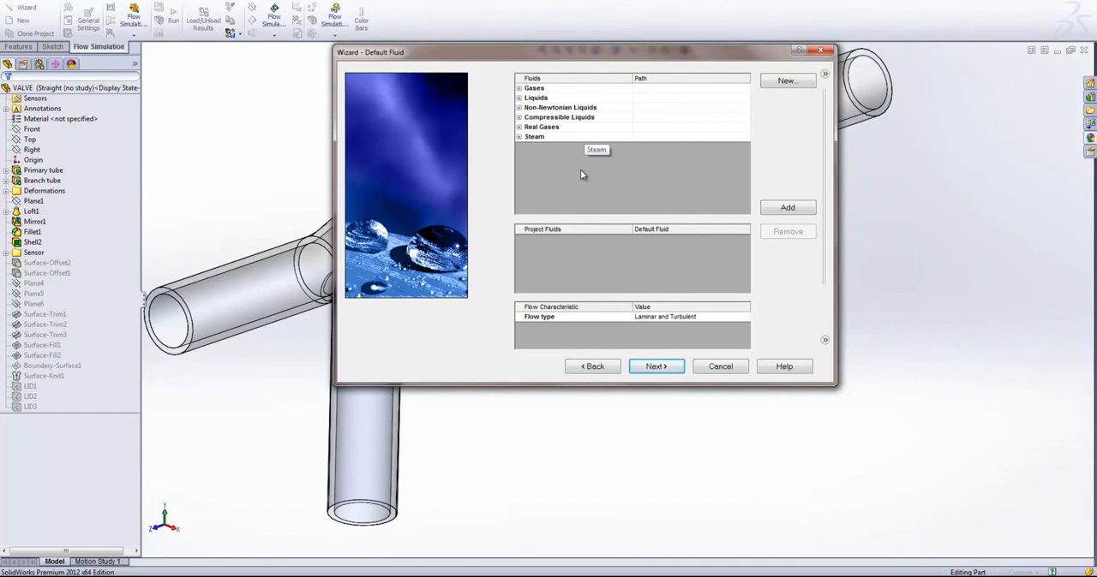
click(519, 89)
mouse_move(745, 92)
mouse_down()
mouse_move(759, 171)
mouse_move(758, 94)
mouse_up()
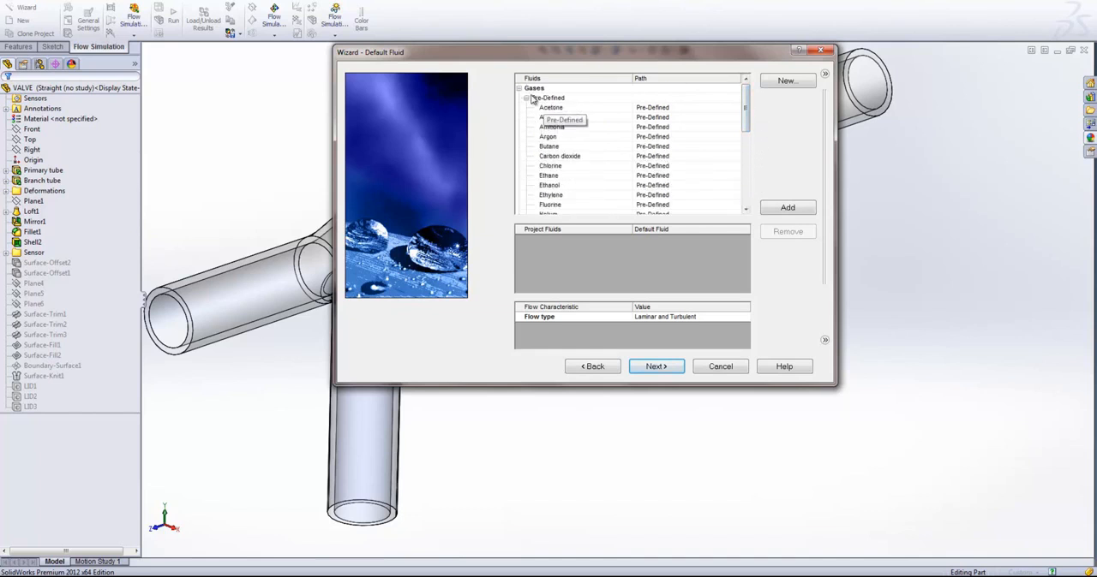
click(526, 97)
click(518, 88)
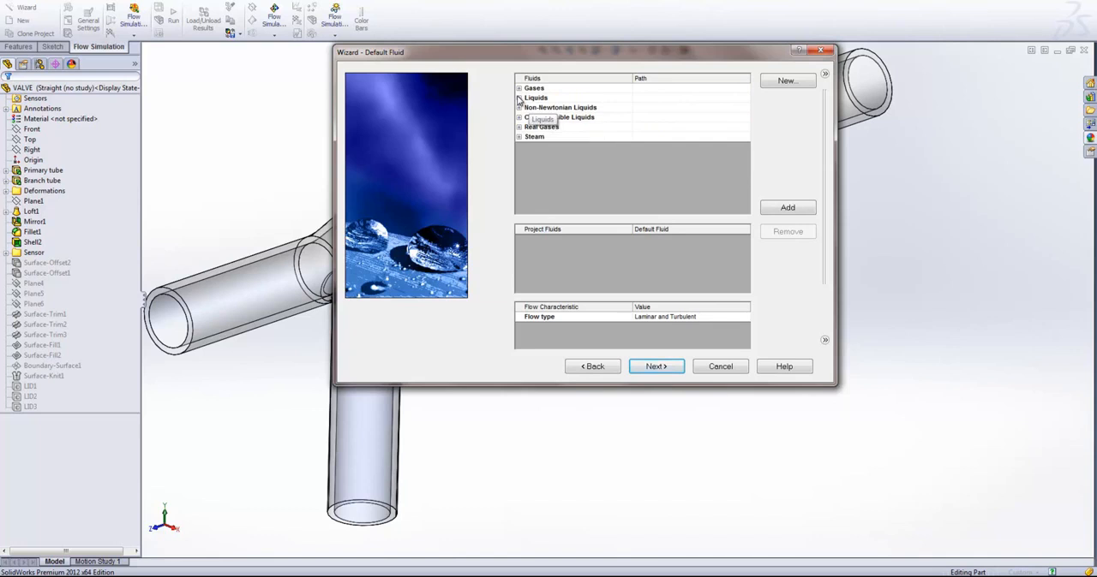
click(518, 97)
click(518, 98)
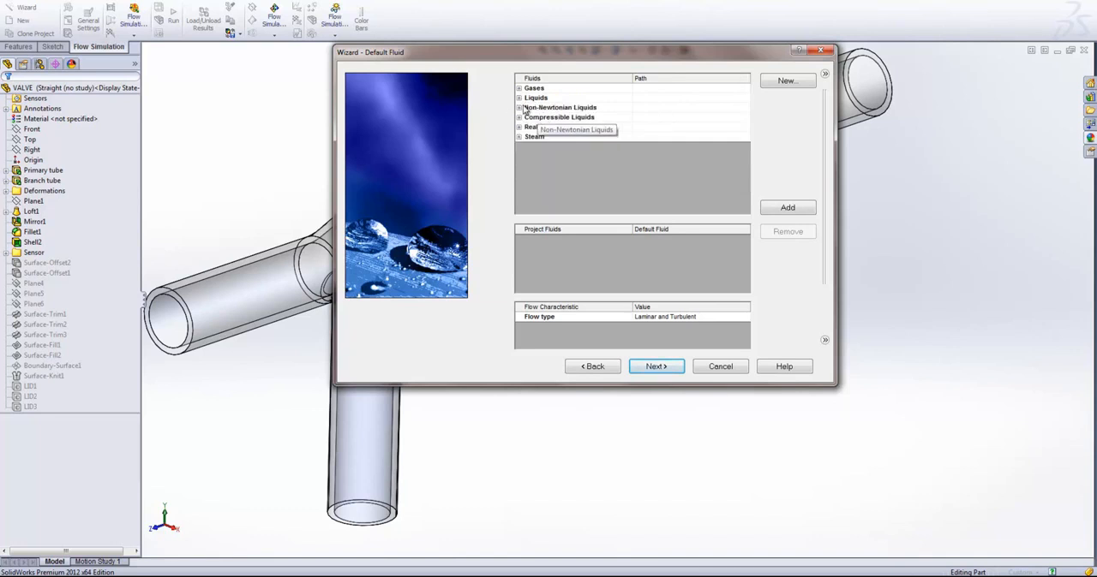
- Examine the predefined non-Newtonian liquids, compressible liquids, real gases and steam in the fluid database
click(519, 107)
scroll(600, 163, down, 1)
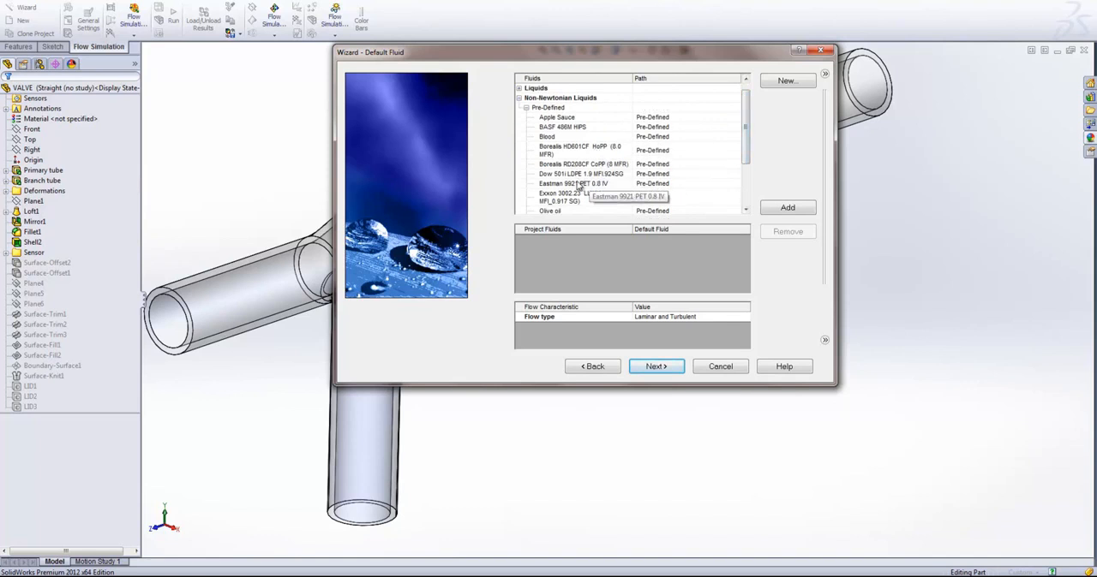
click(561, 139)
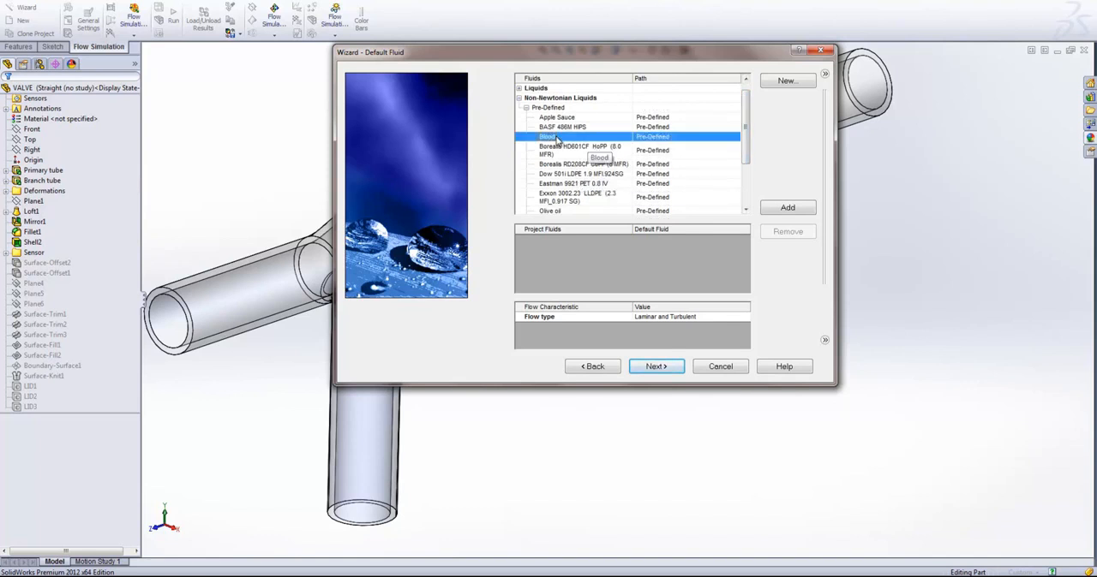
click(584, 117)
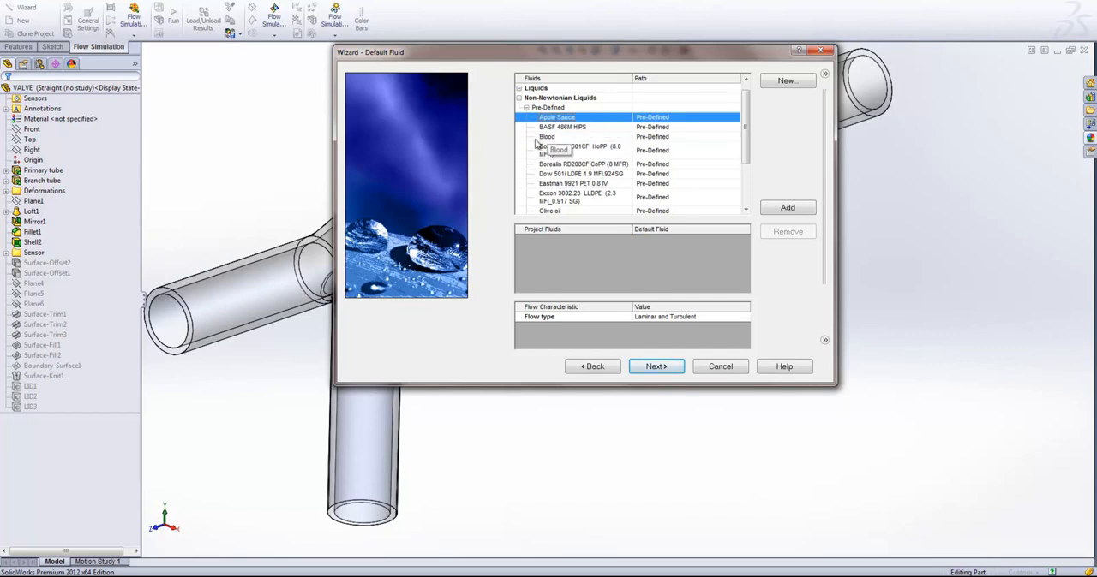
click(519, 99)
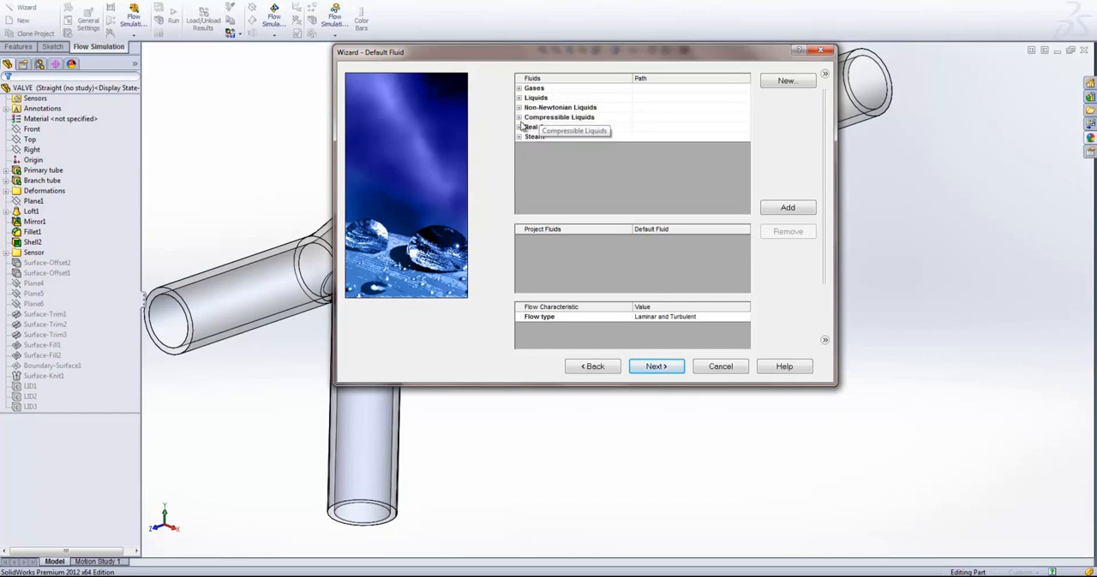
click(520, 118)
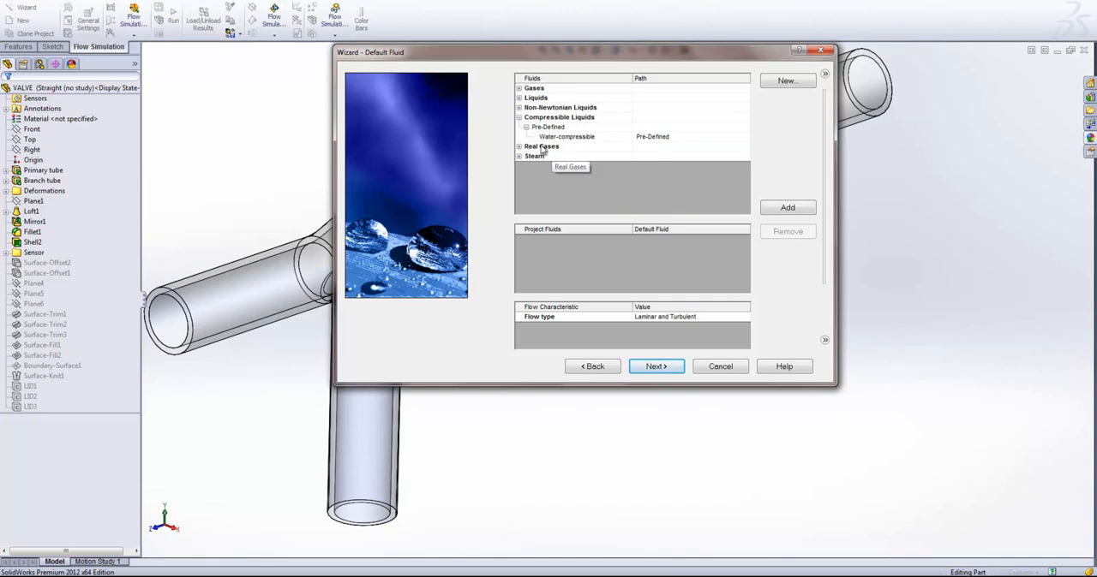
click(519, 117)
click(518, 127)
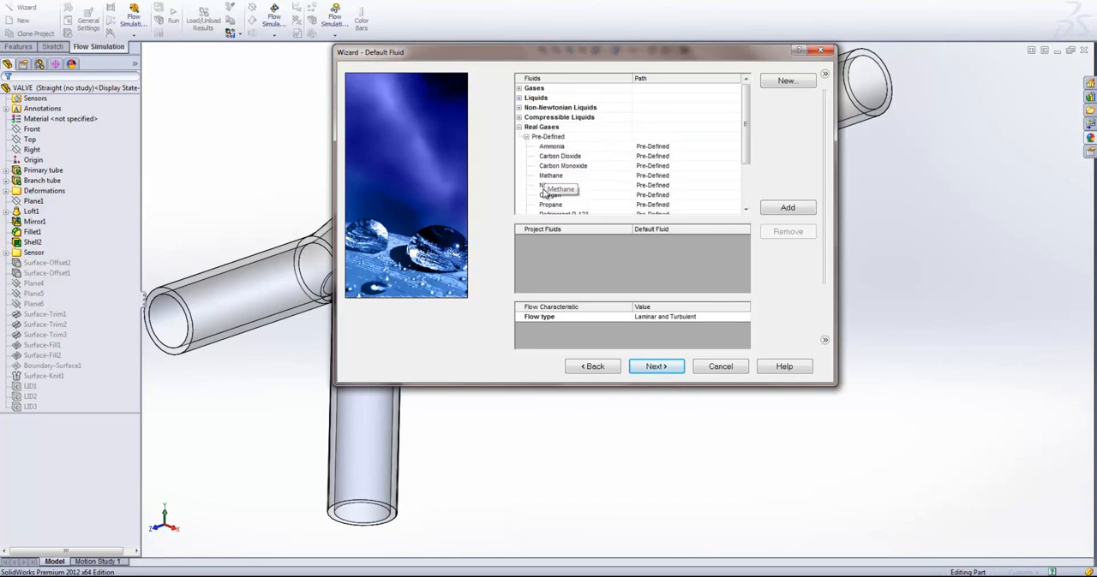
scroll(624, 178, down, 2)
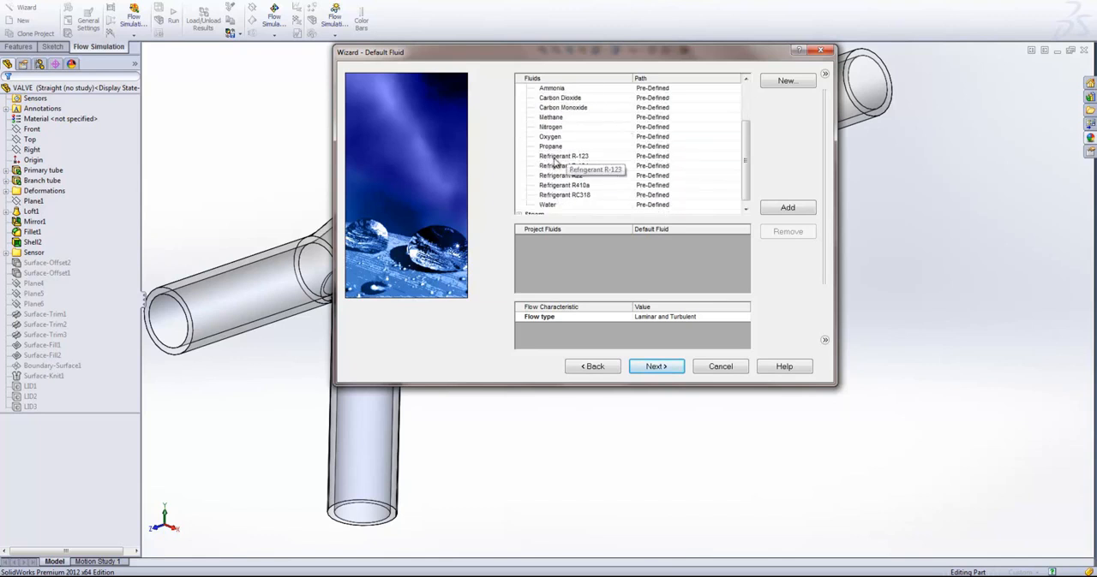
scroll(576, 178, up, 2)
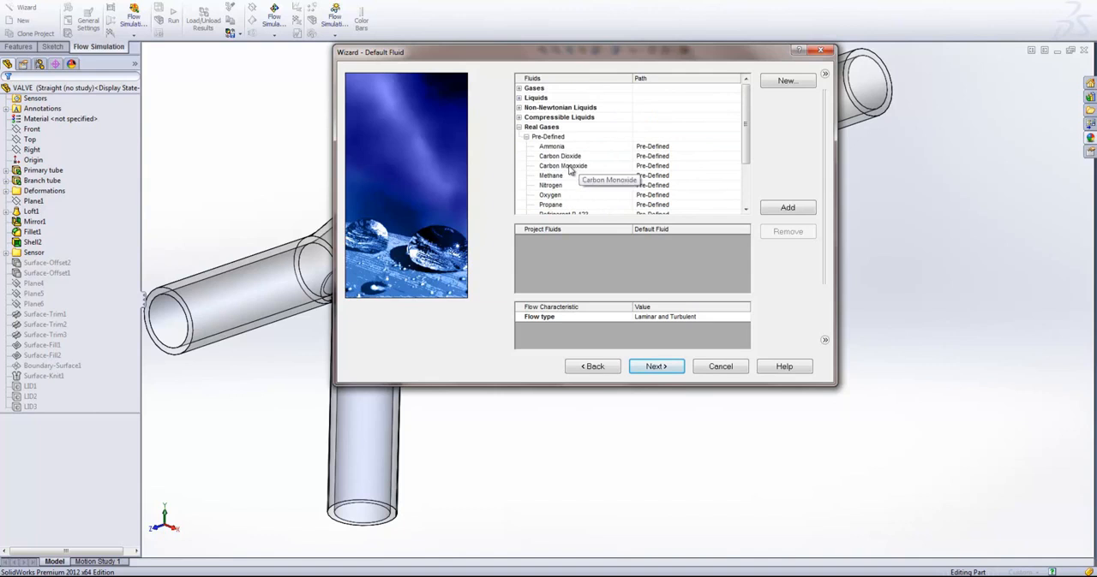
click(518, 126)
click(518, 136)
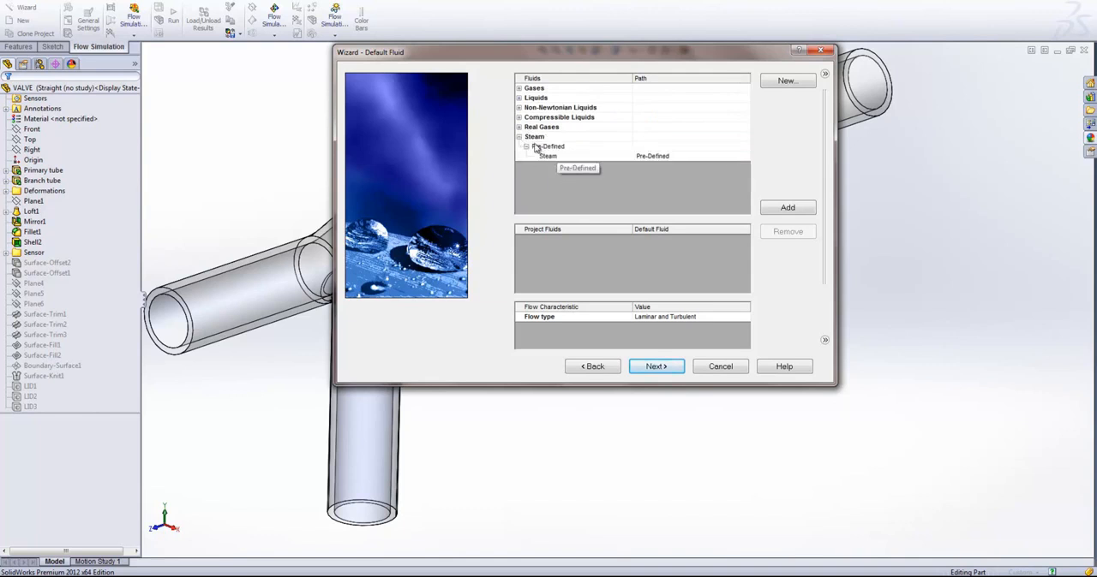
click(519, 137)
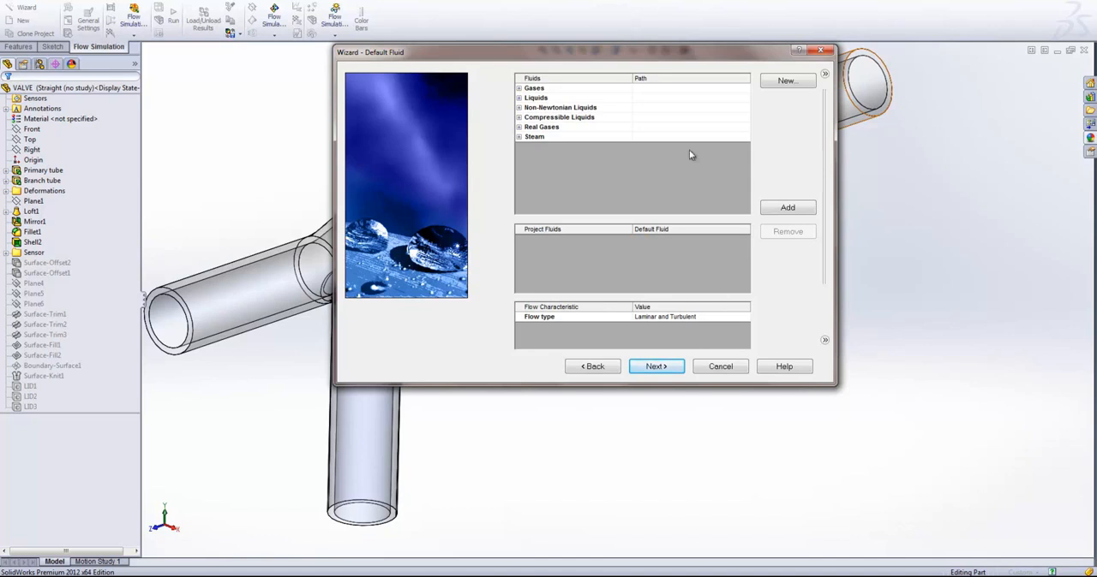
- Add the predefined liquids Ethanol and Water as default project fluids, keeping the flow type Laminar and Turbulent
click(518, 98)
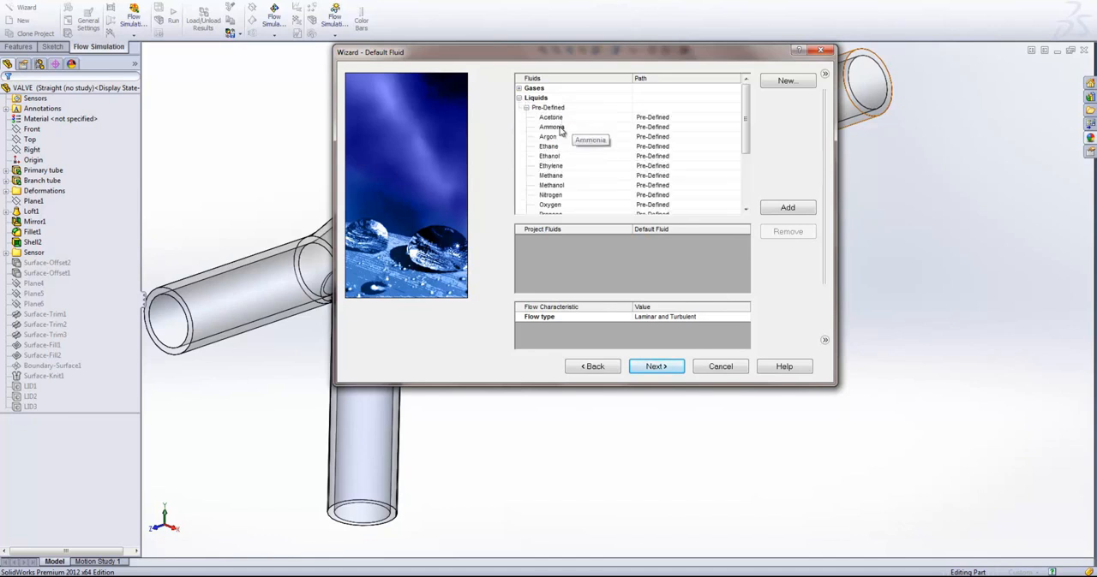
double_click(566, 155)
scroll(639, 167, down, 1)
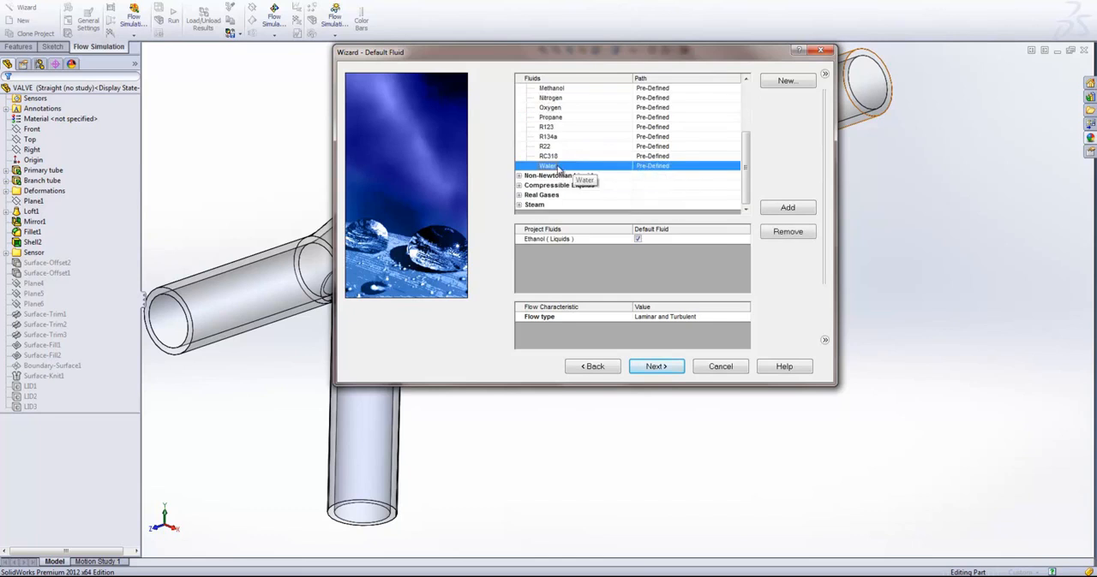
double_click(561, 172)
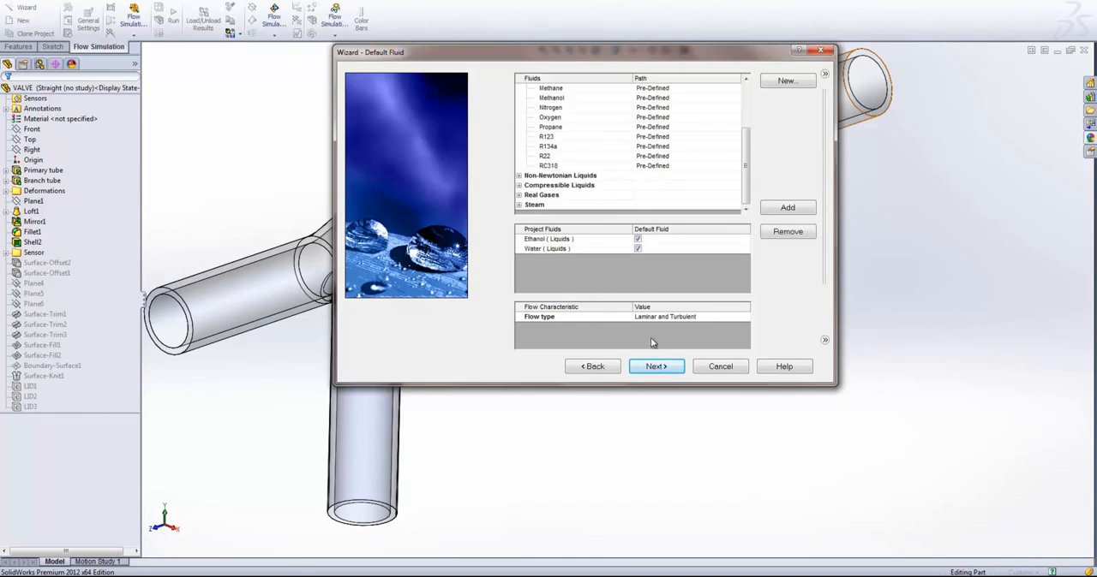
click(599, 239)
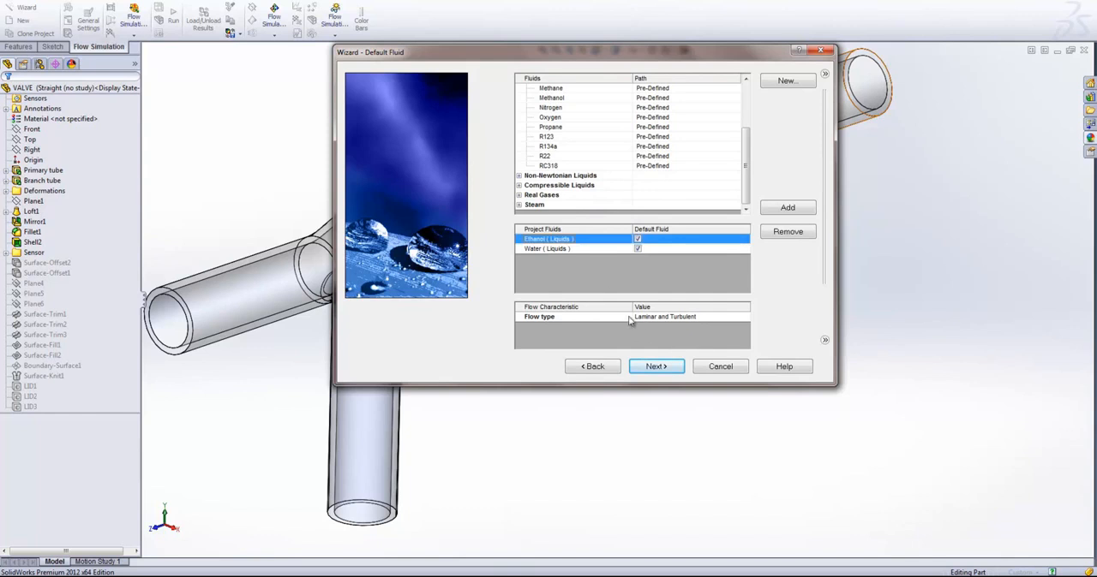
click(677, 318)
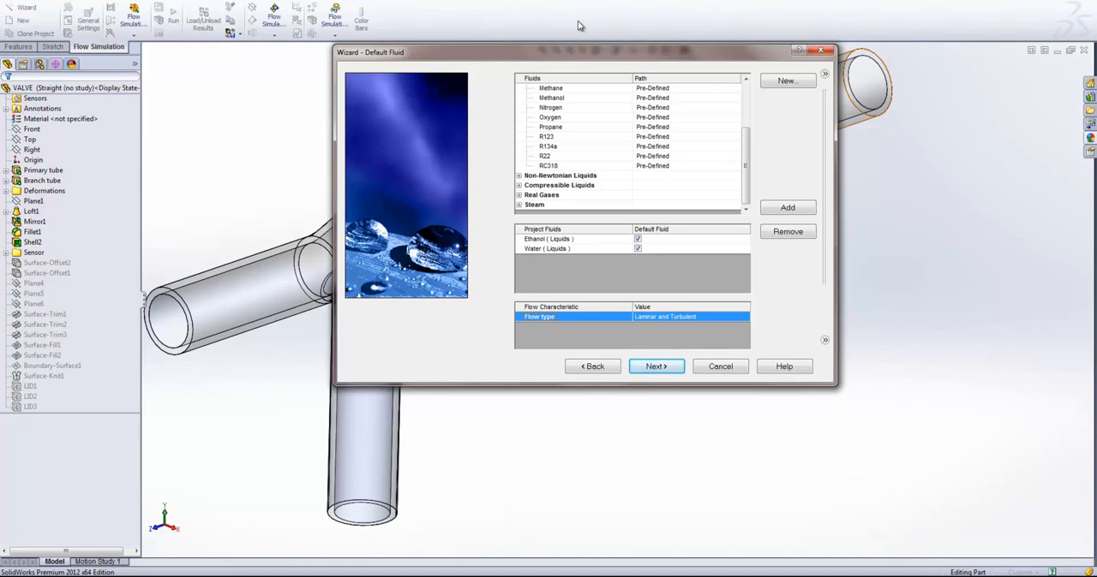
- Keep the flow type as Laminar and Turbulent and proceed to the wall conditions
click(672, 317)
click(745, 318)
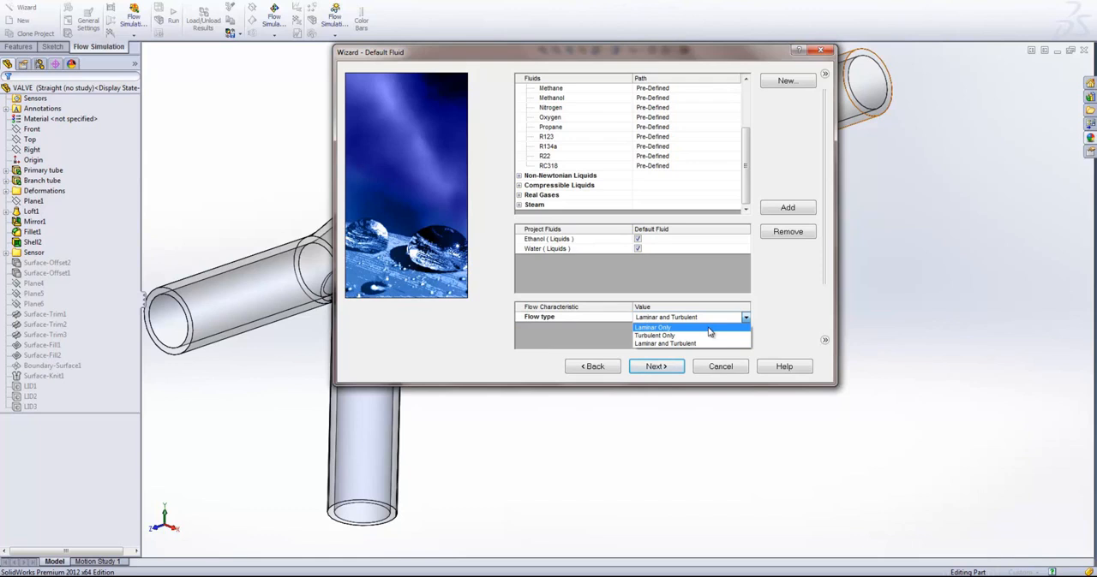
click(621, 340)
click(654, 369)
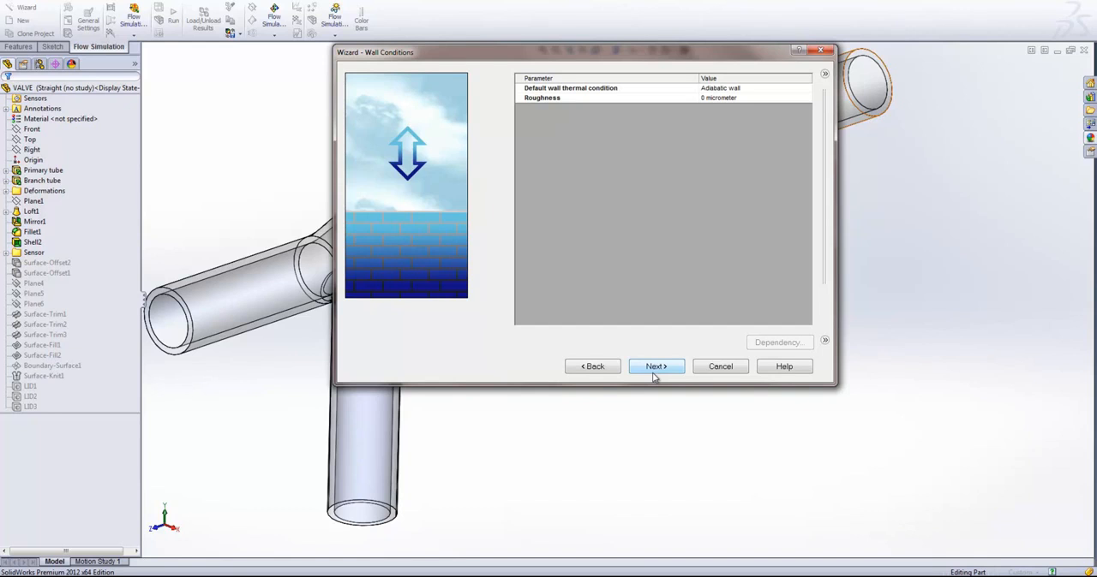
- Keep the default Adiabatic wall condition and 0 micrometer roughness, and accept the default initial conditions
click(756, 91)
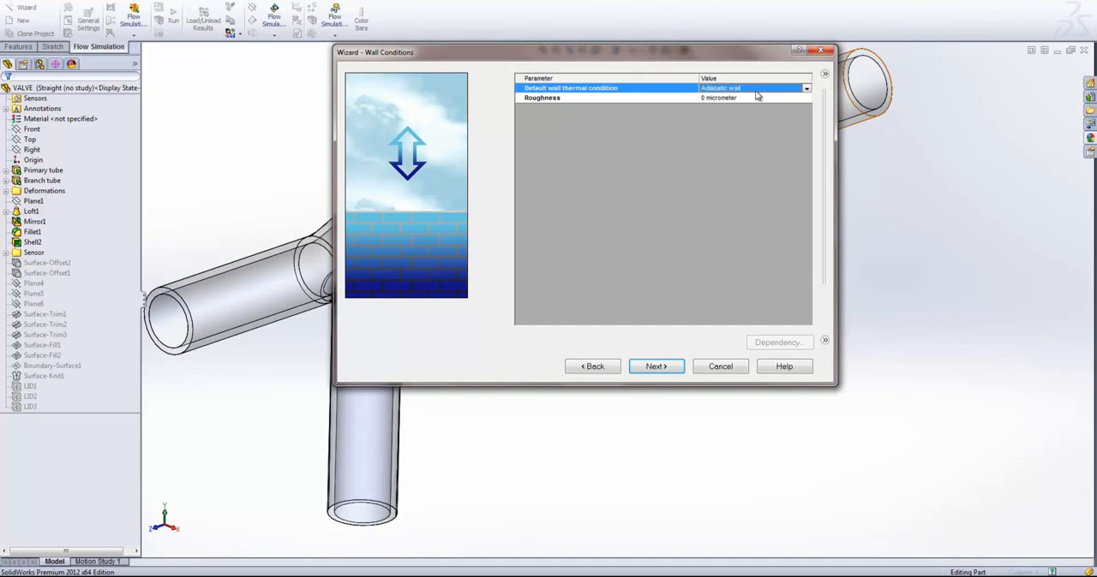
click(806, 89)
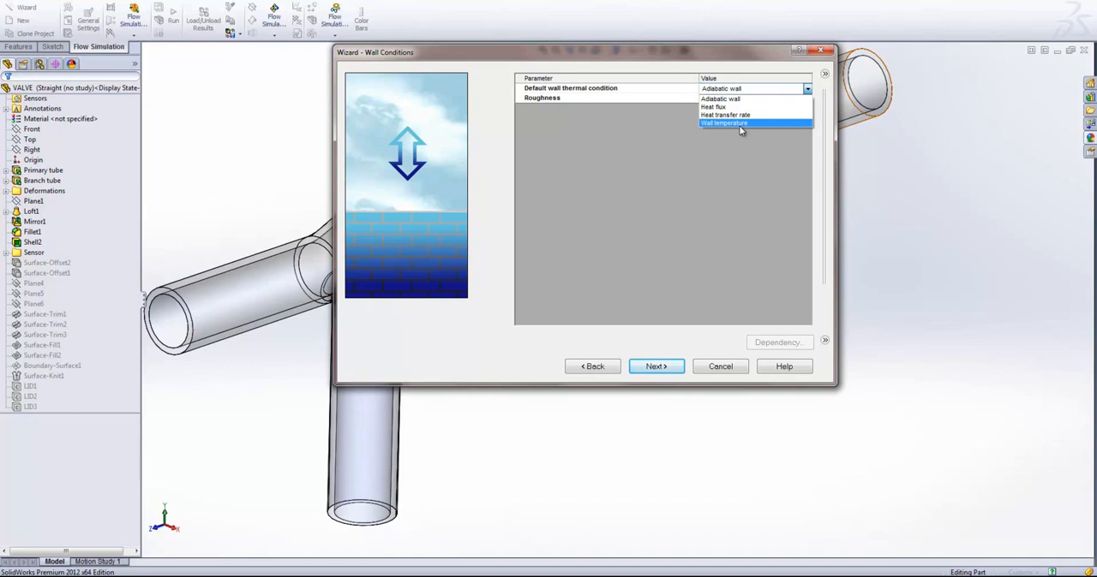
click(740, 173)
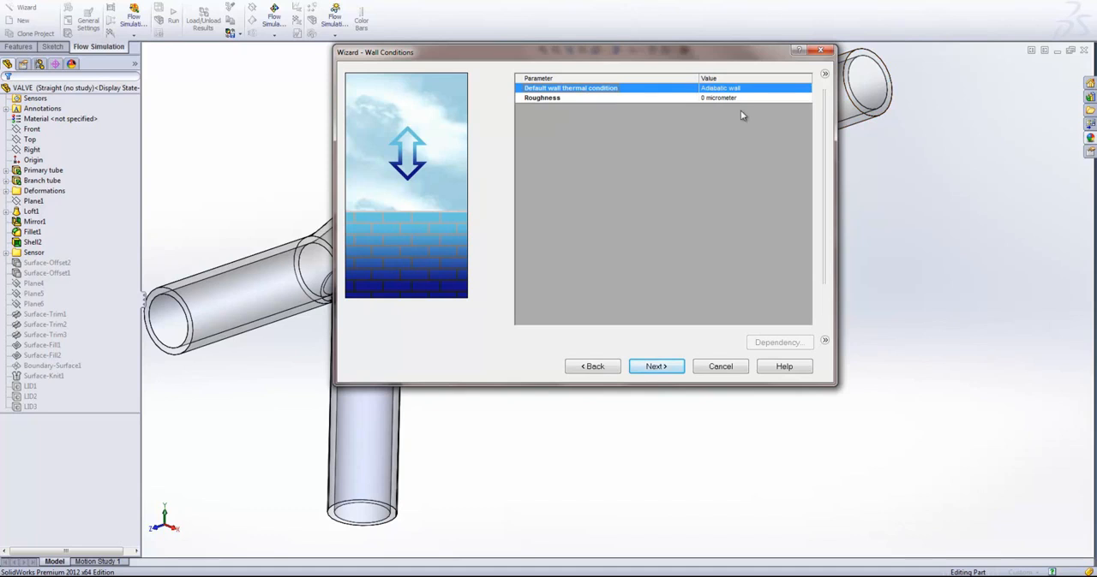
click(541, 101)
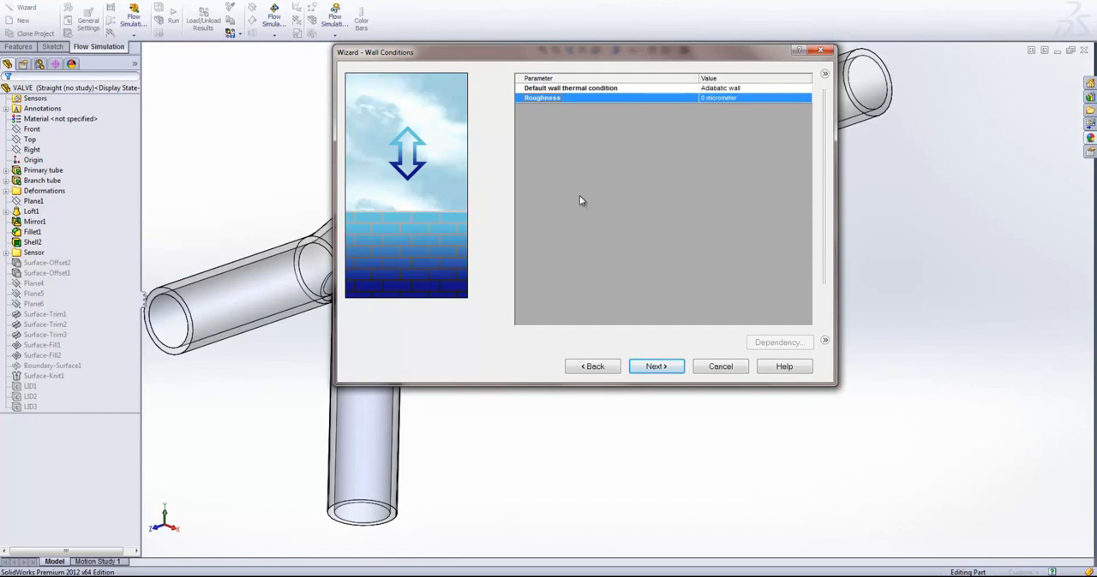
click(667, 370)
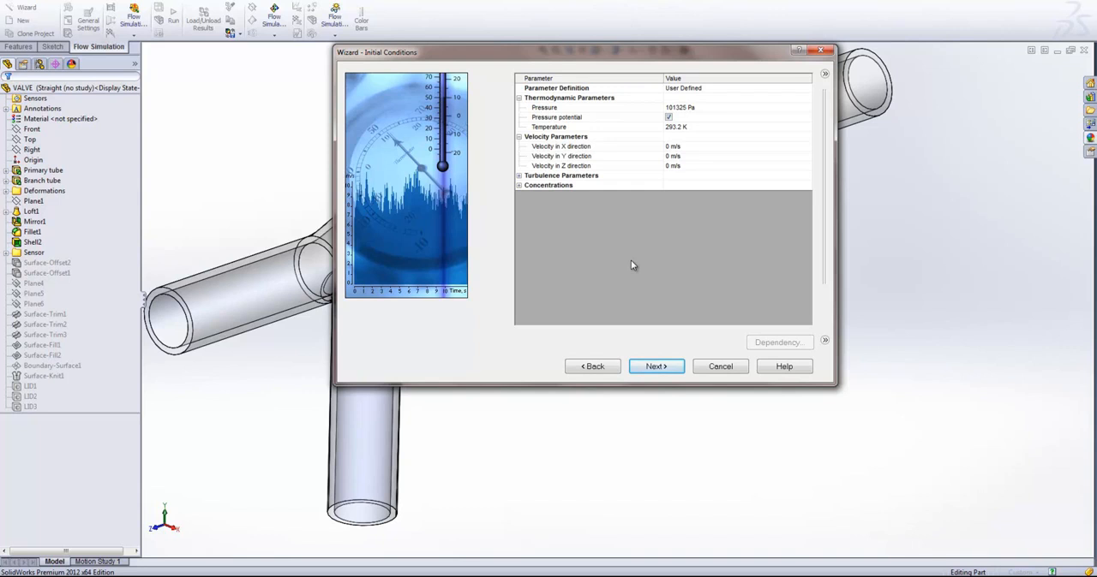
click(647, 363)
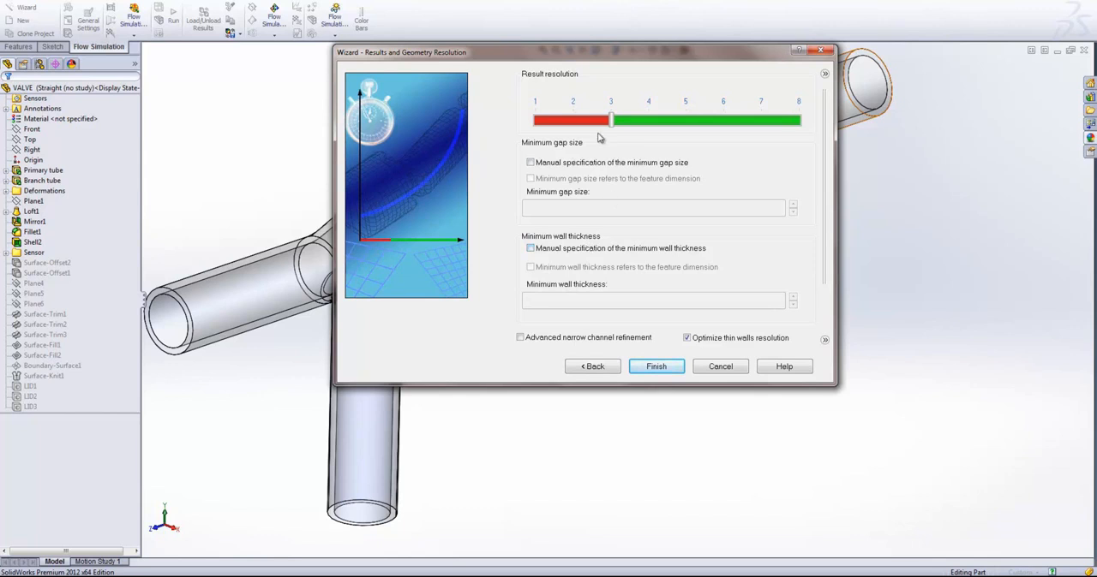
- Keep the result resolution at 3 without a manual minimum gap size, and finish the project Wizard
drag(610, 127, 815, 126)
click(611, 127)
click(531, 163)
drag(571, 206, 511, 211)
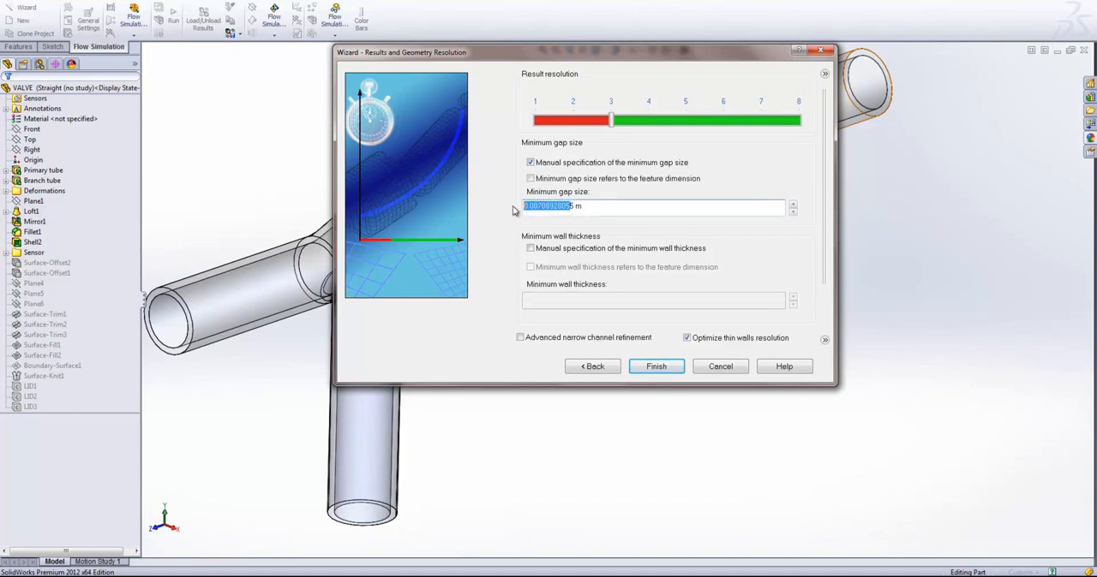
click(531, 163)
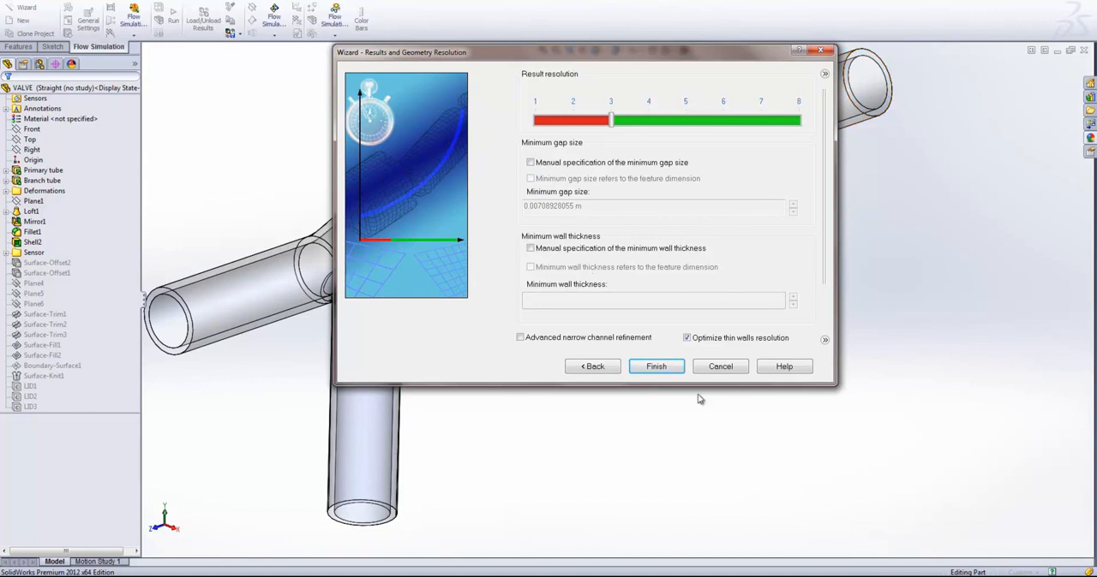
click(657, 366)
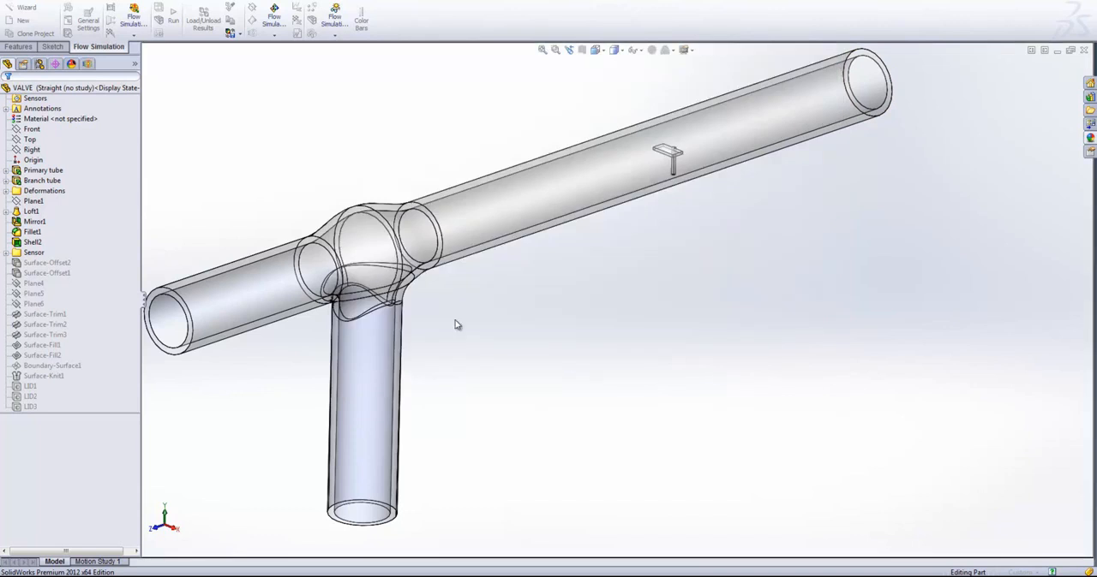
- Display the project's Flow Simulation input data and inspect the open ends of the valve tubes
key(f)
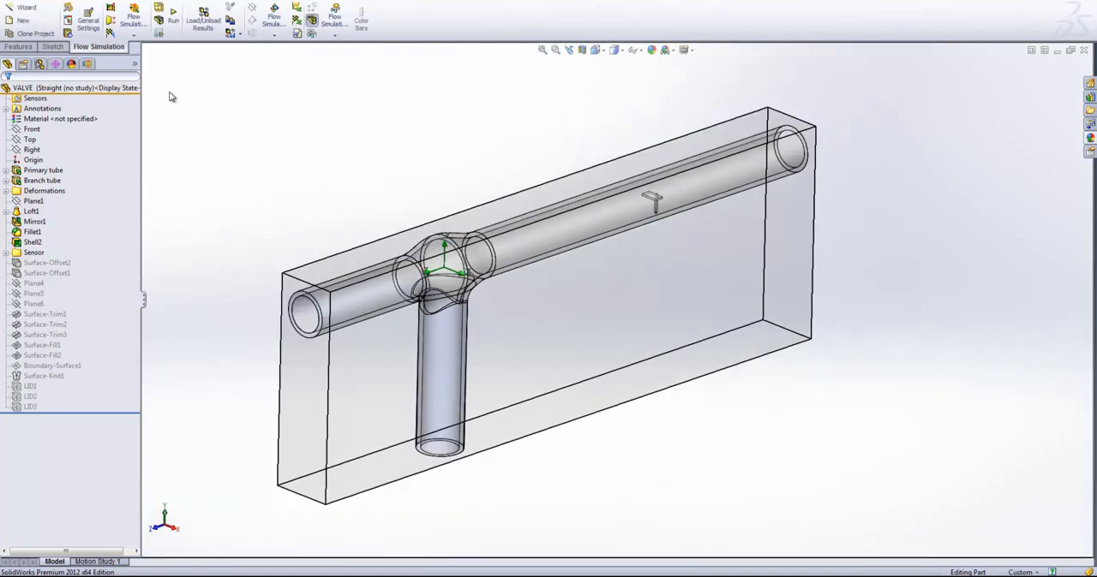
click(87, 64)
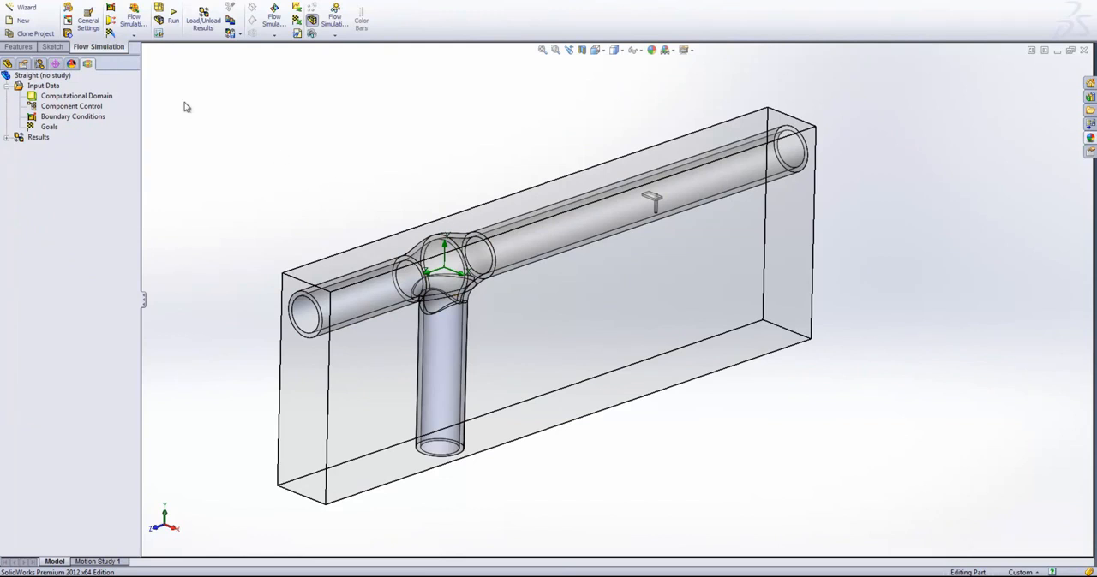
right_click(51, 120)
scroll(531, 377, down, 2)
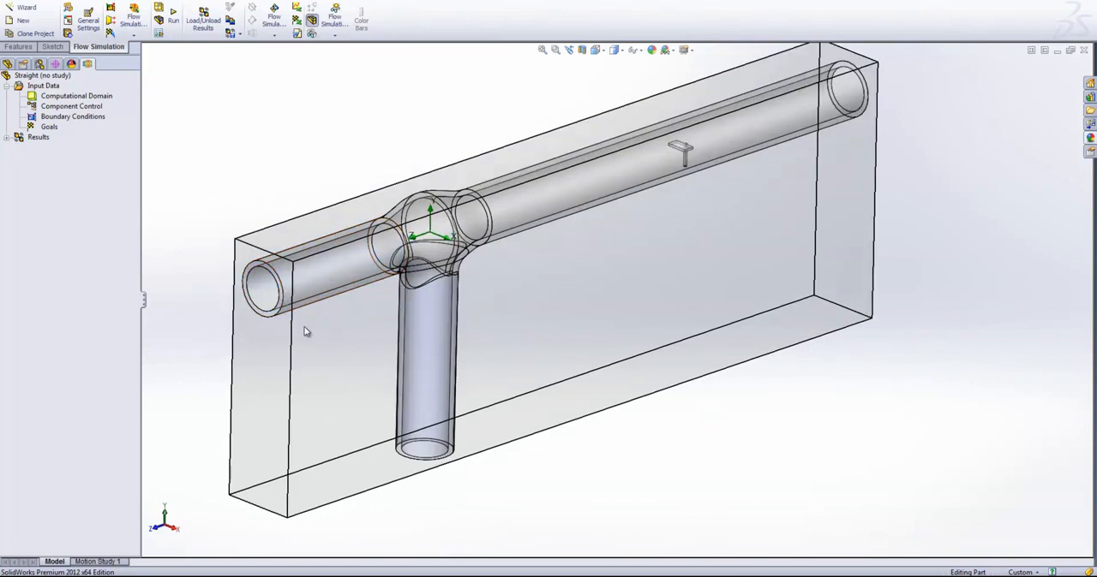
click(270, 296)
mouse_move(355, 352)
middle_down()
mouse_move(416, 317)
mouse_move(354, 339)
middle_up()
click(678, 450)
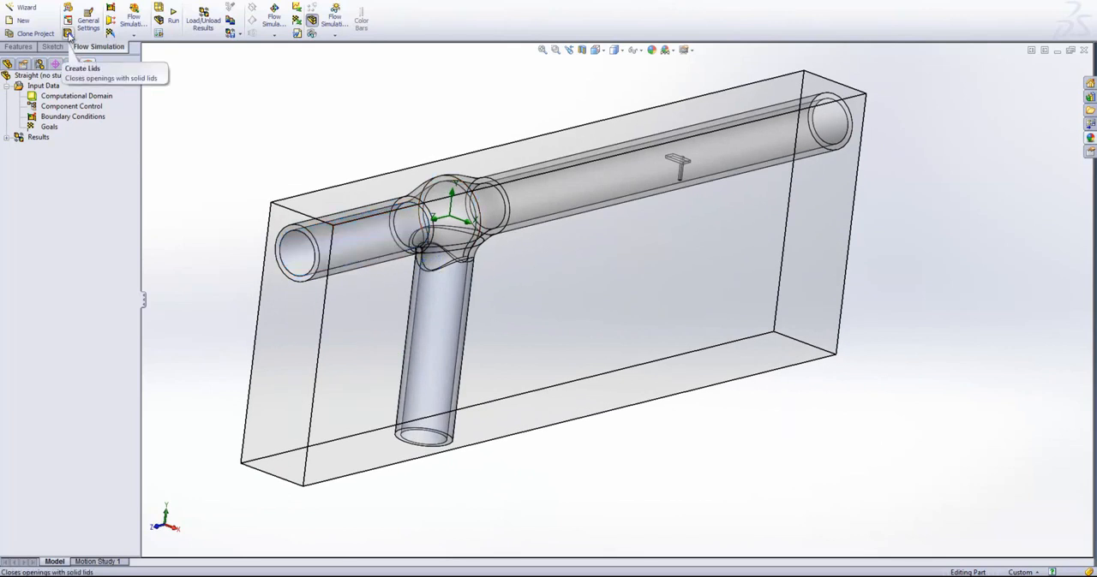
click(69, 34)
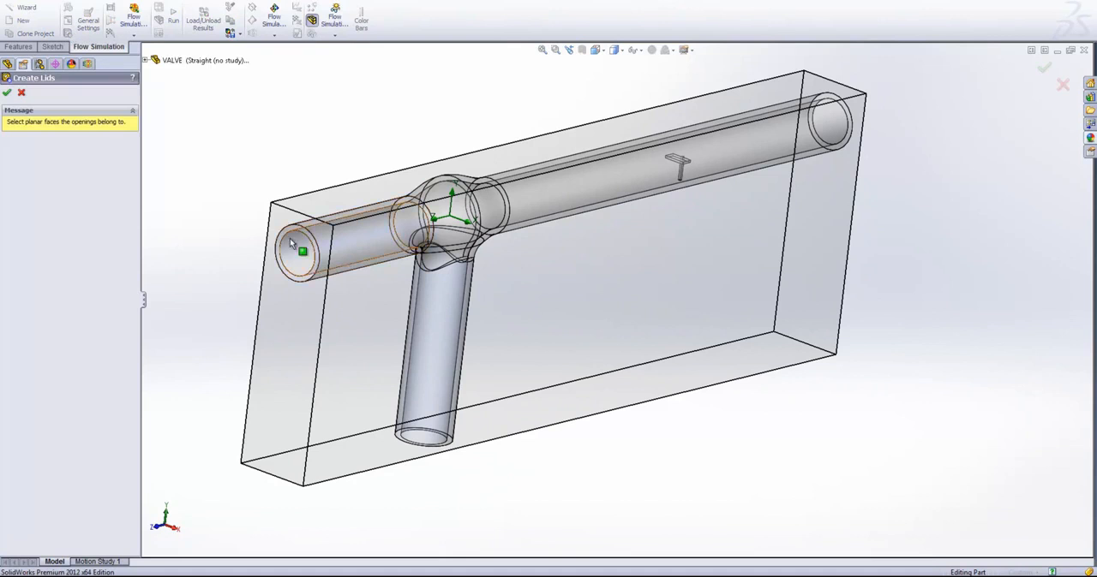
scroll(300, 236, down, 3)
click(355, 247)
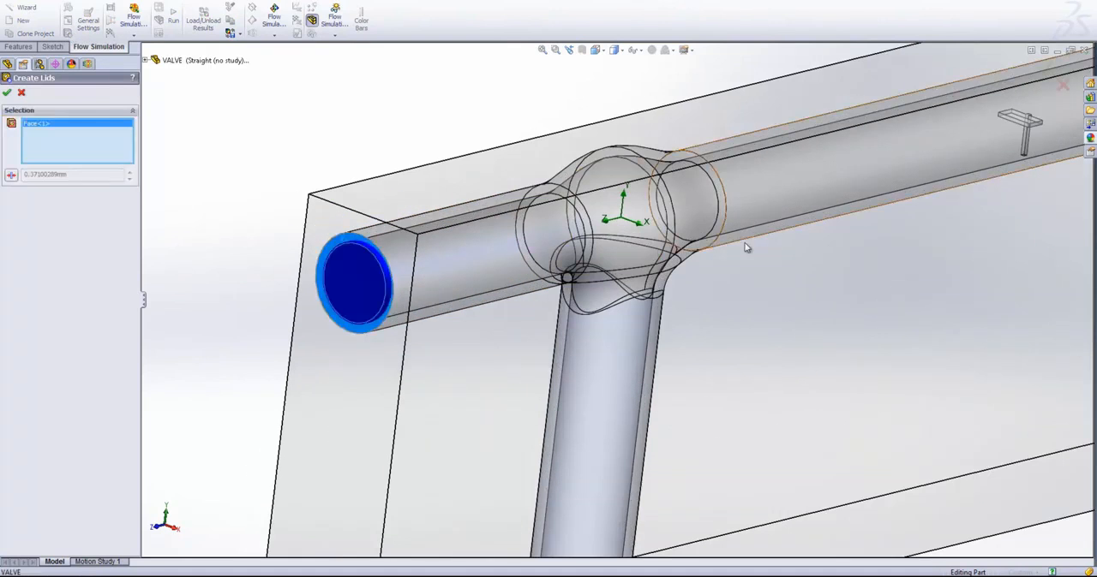
scroll(871, 229, up, 5)
middle_drag(872, 229, 761, 312)
scroll(862, 284, down, 4)
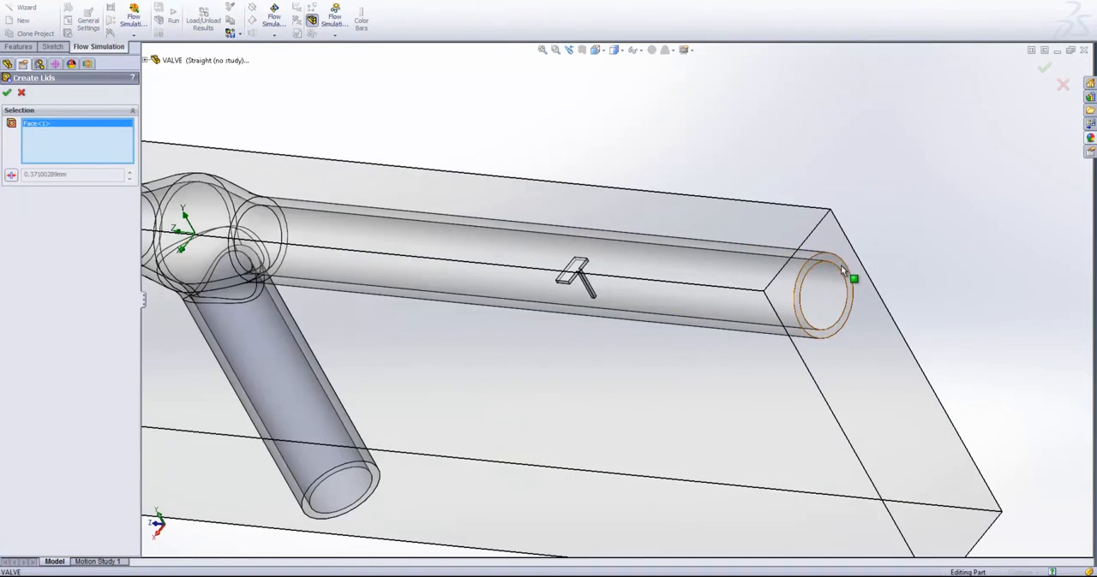
click(839, 270)
middle_drag(452, 407, 457, 514)
scroll(457, 514, down, 4)
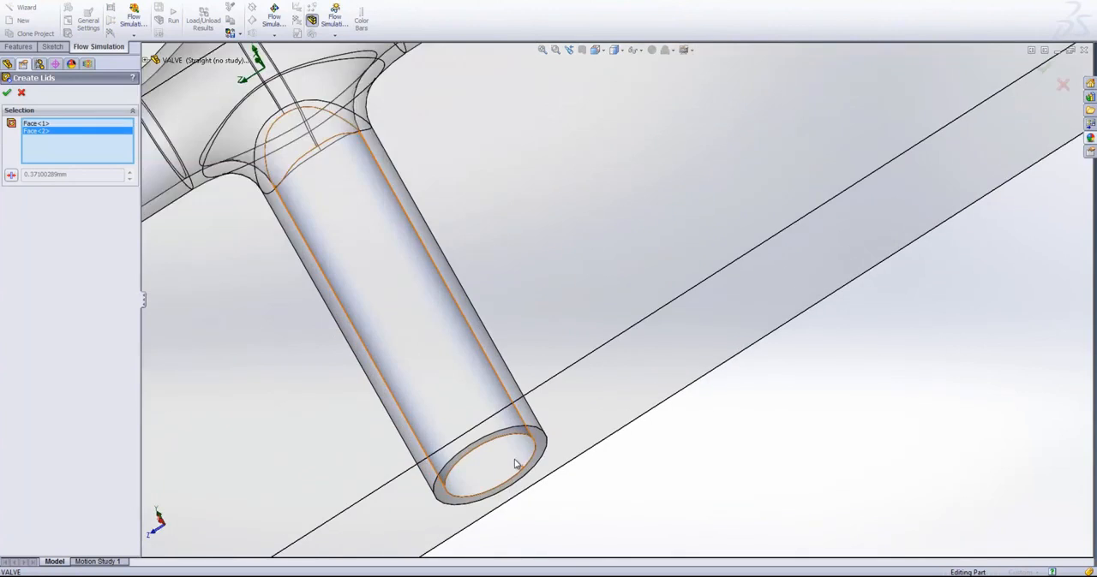
click(538, 442)
scroll(661, 184, up, 5)
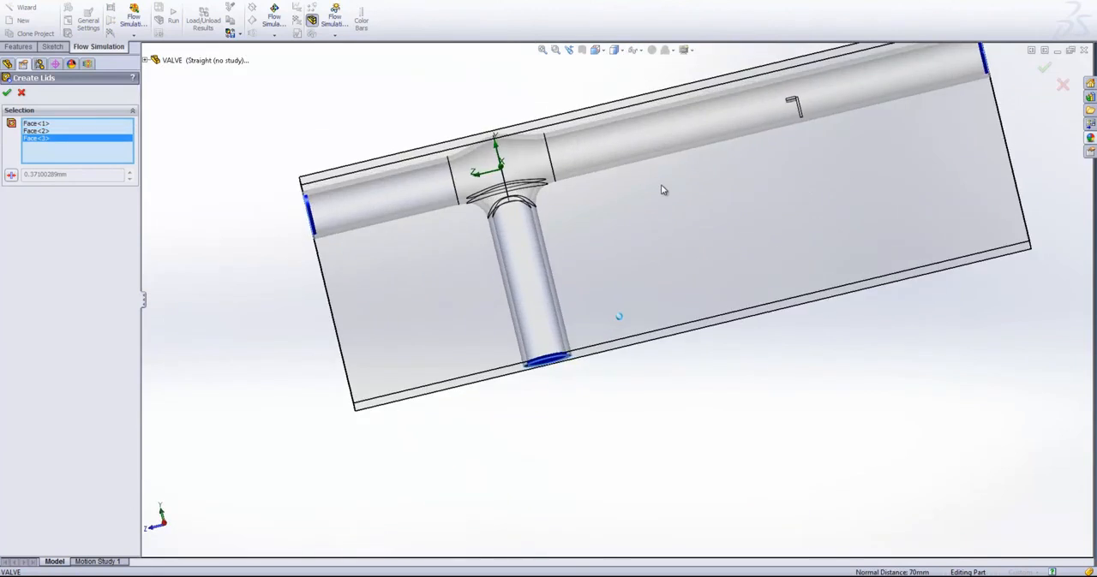
mouse_move(660, 184)
middle_down()
mouse_move(753, 318)
mouse_move(716, 321)
middle_up()
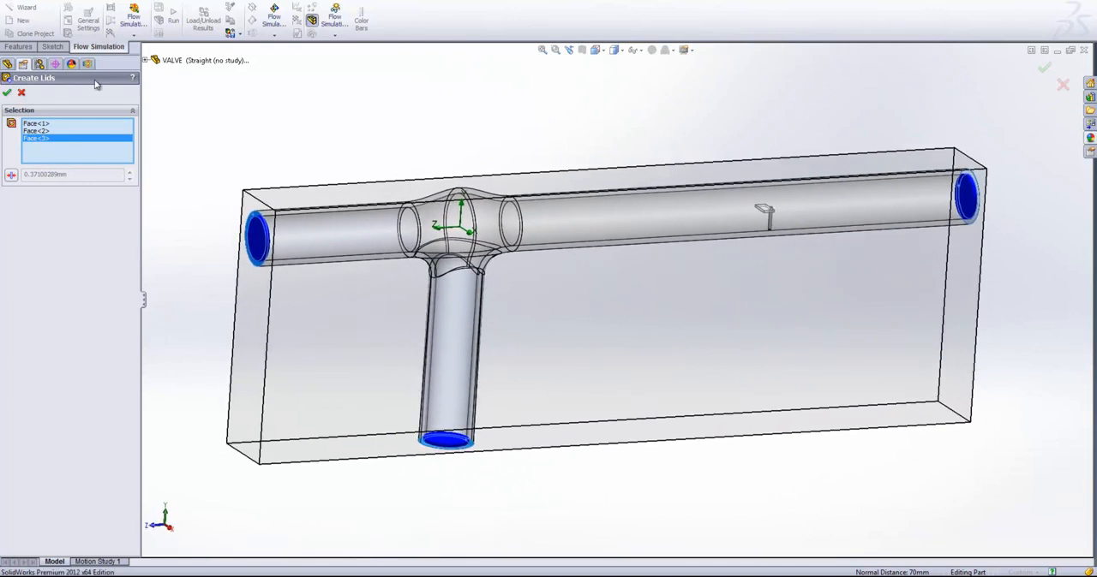
click(22, 94)
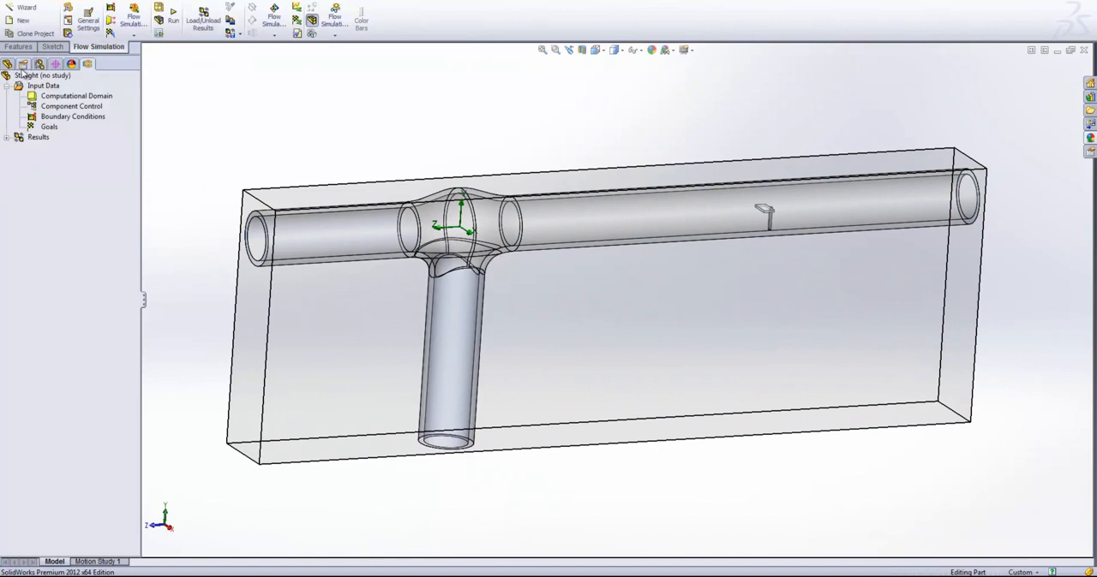
- Unsuppress the features LID1, LID2 and LID3, and accept resetting the computational domain and mesh settings
ctrl+click(27, 386)
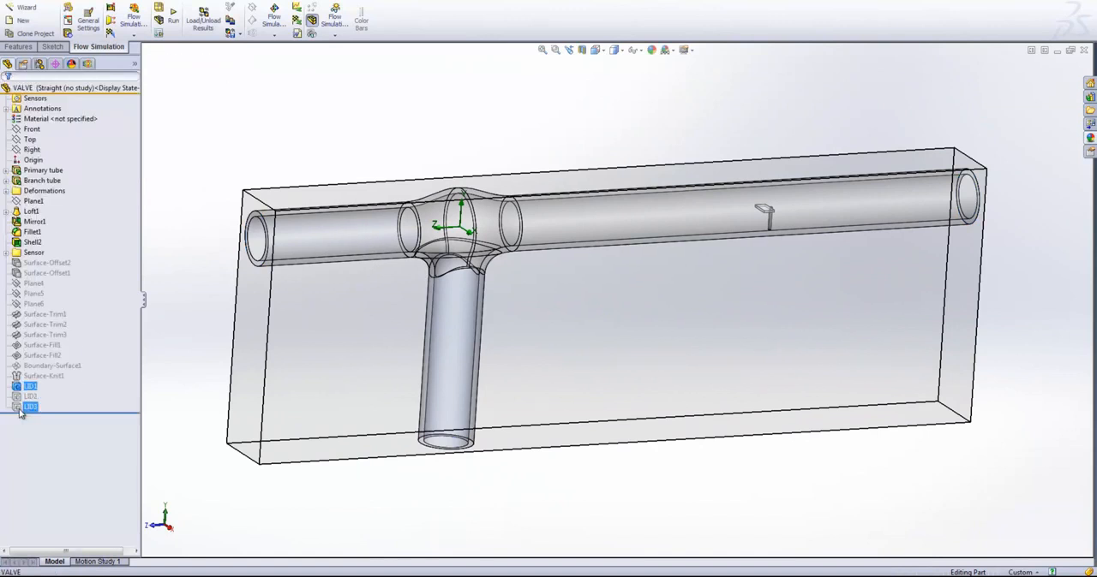
right_click(21, 410)
click(27, 383)
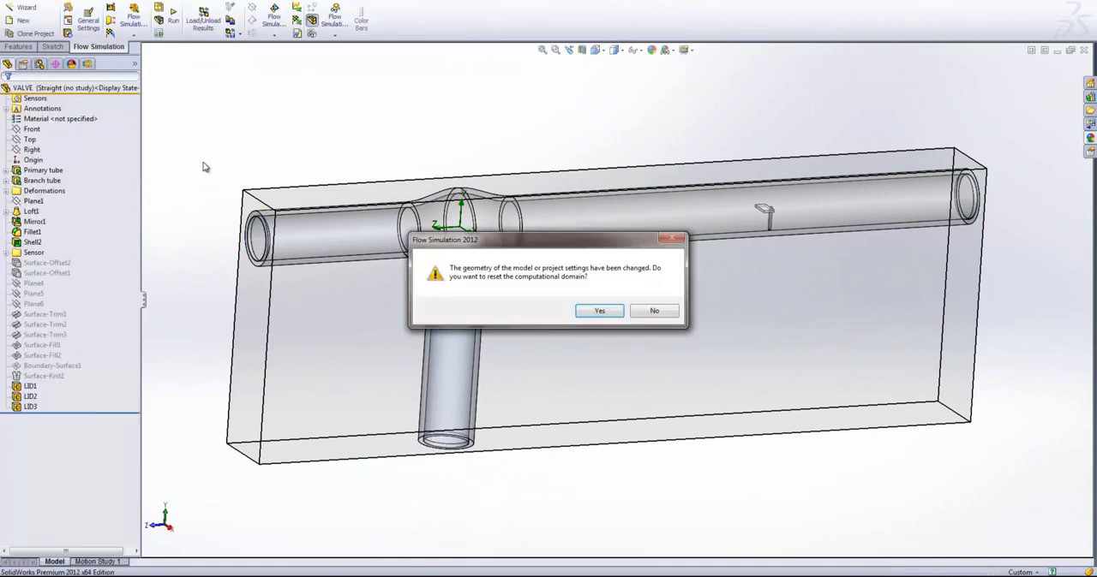
click(600, 311)
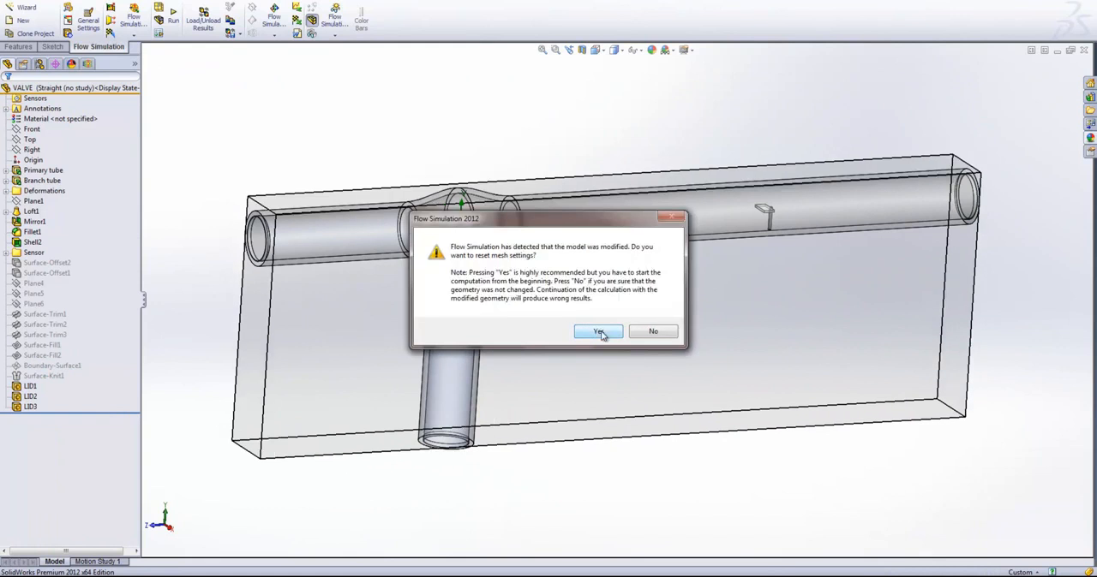
click(599, 332)
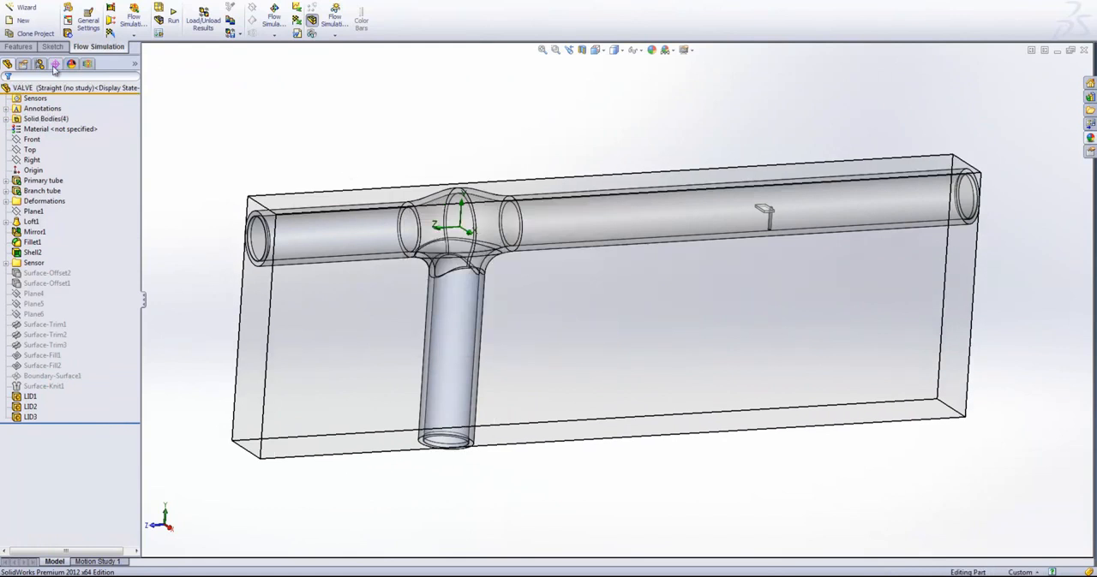
- Insert an Inlet Mass Flow boundary condition on the inner lid face at the short end of the primary tube
click(87, 65)
middle_drag(956, 358, 947, 317)
scroll(205, 245, down, 4)
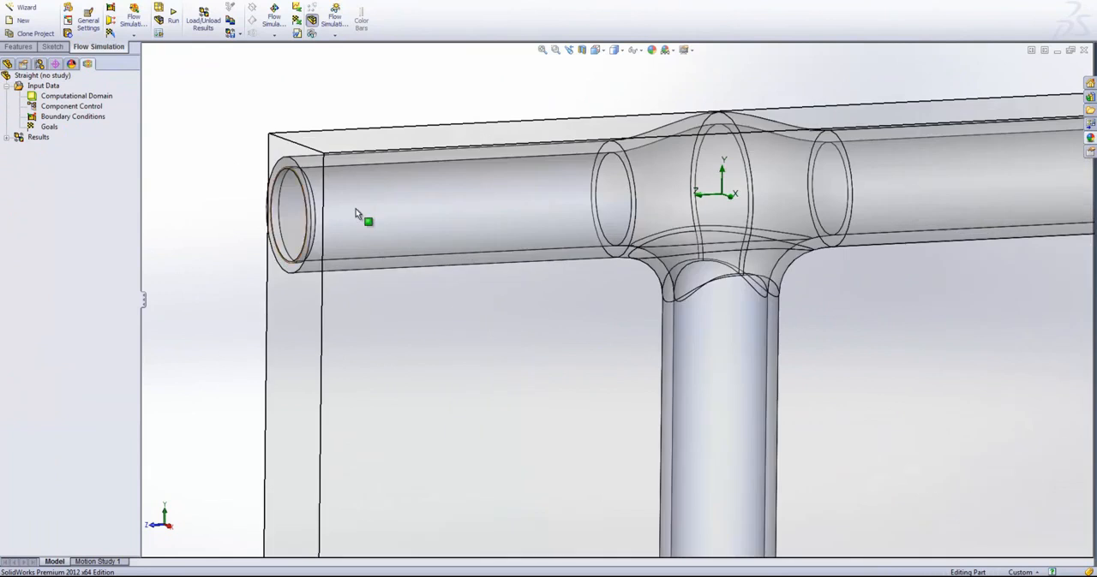
scroll(279, 221, down, 3)
click(343, 204)
middle_drag(471, 375, 557, 384)
click(290, 148)
right_click(51, 118)
click(102, 125)
right_click(425, 243)
click(454, 243)
click(462, 250)
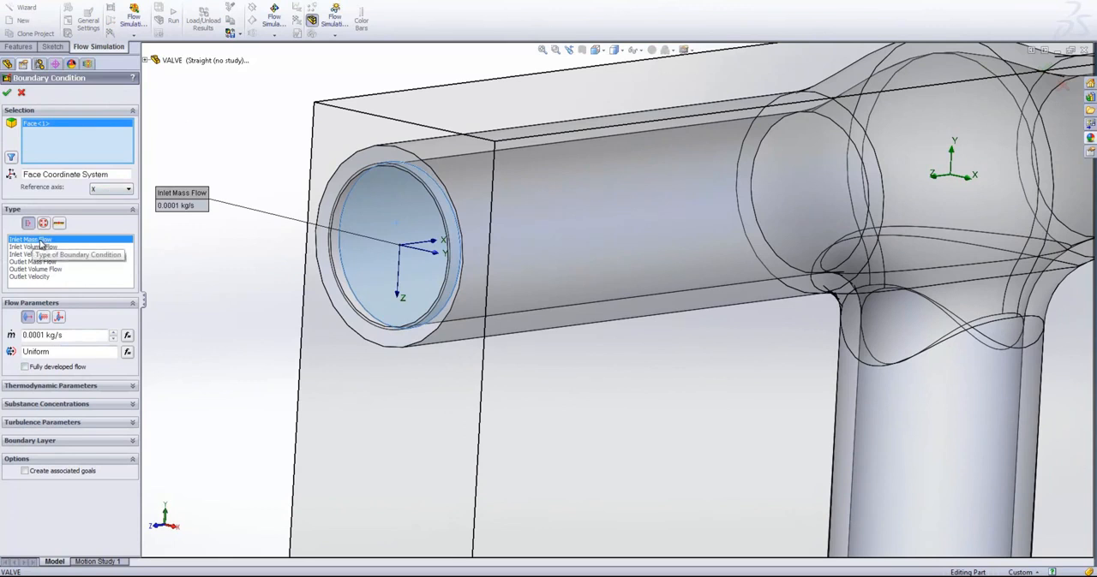
- Set the primary inlet's mass flow to 0.001 kg/s with mass fractions Ethanol 0 and Water 1, and confirm the boundary condition
click(38, 335)
key(BackSpace)
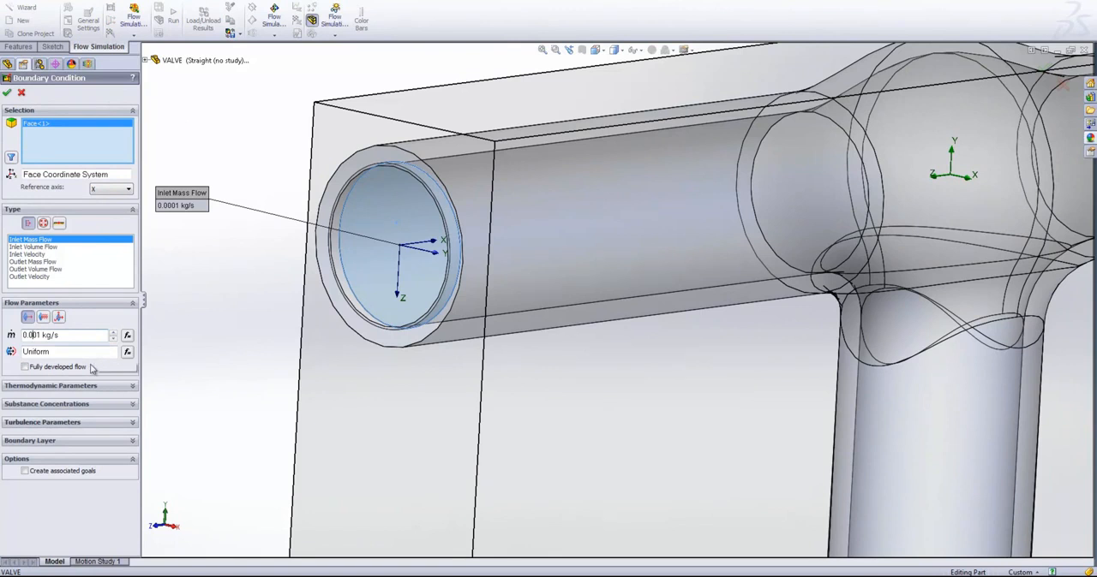
click(86, 406)
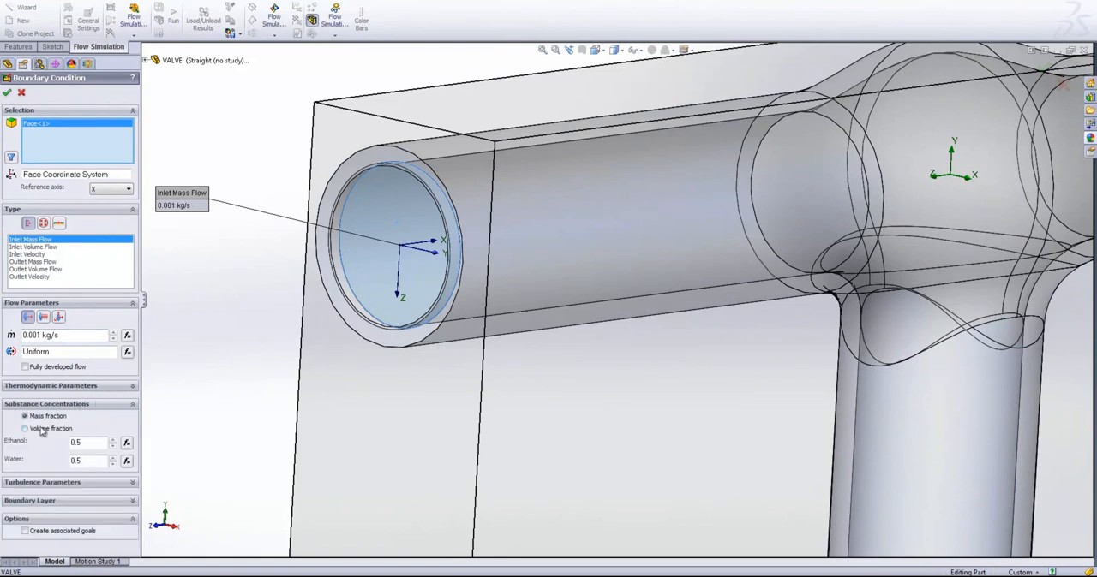
double_click(90, 442)
text(0)
drag(88, 462, 44, 461)
text(1)
click(8, 92)
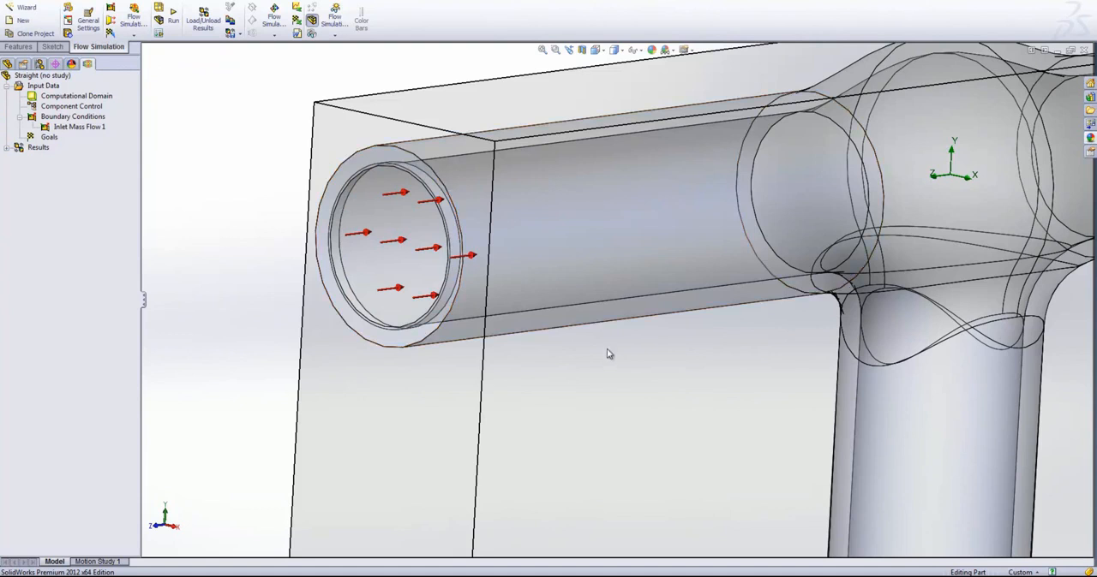
- Insert another boundary condition on the inner face of the lid closing the lower end of the branch tube
middle_drag(632, 385, 551, 372)
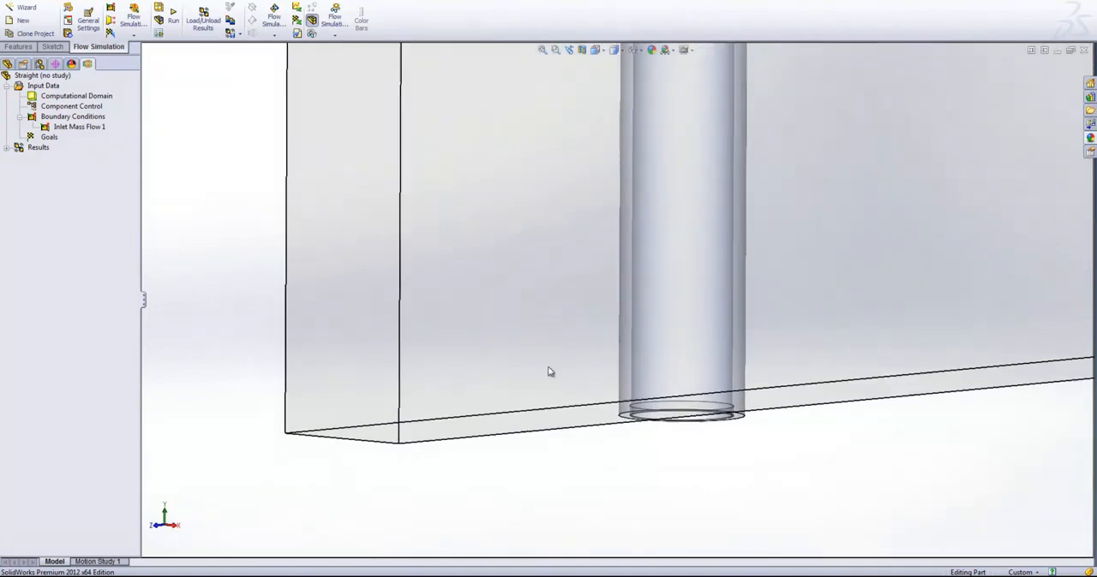
right_click(74, 118)
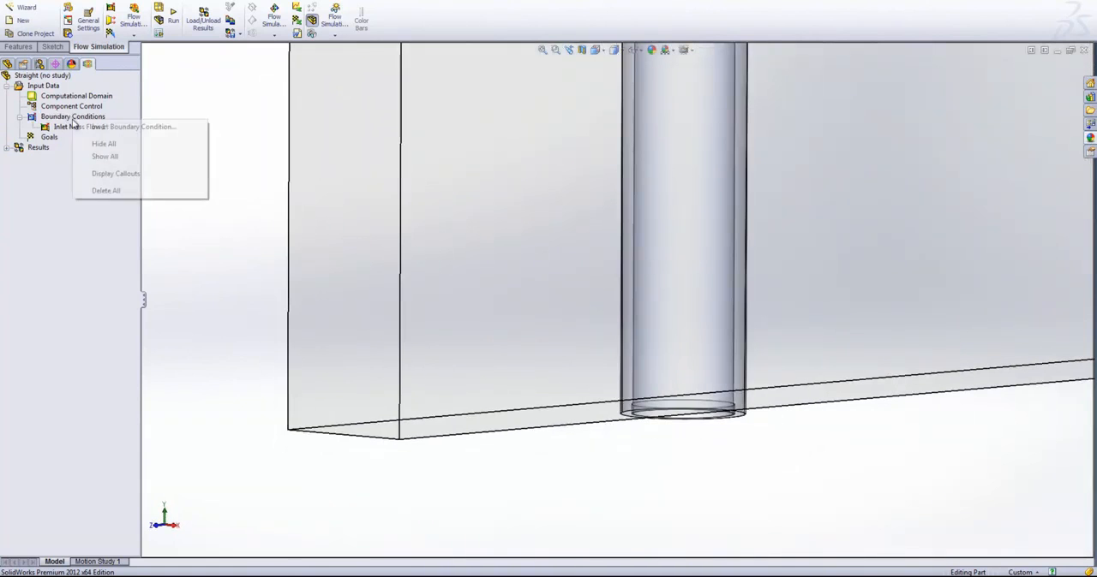
click(120, 128)
middle_drag(790, 485, 697, 400)
right_click(697, 400)
click(715, 400)
click(683, 403)
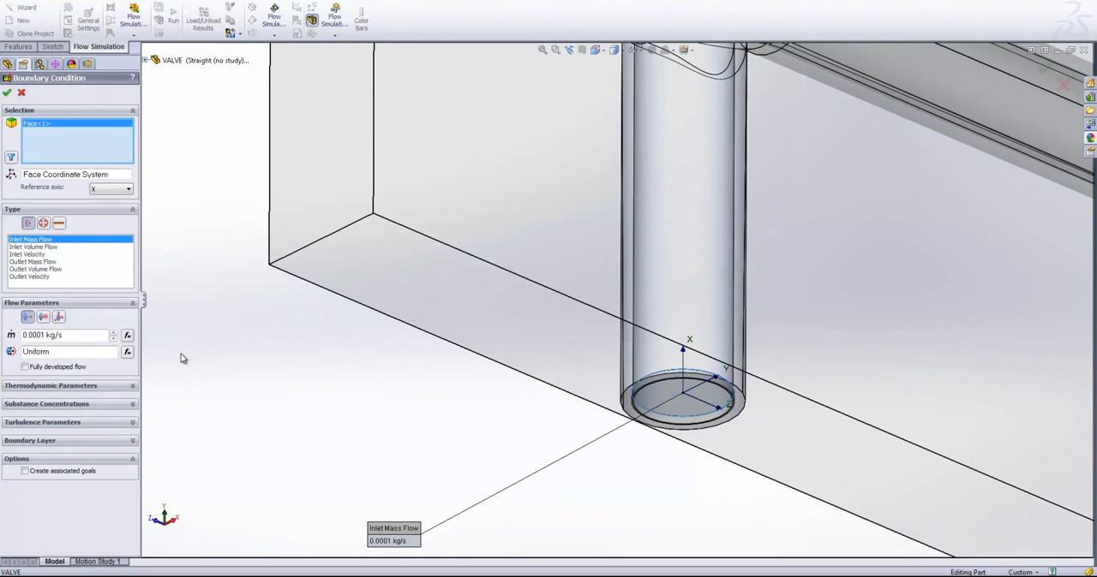
- Set the branch inlet's substance mass fractions to Ethanol 1 and Water 0, and confirm the boundary condition
click(100, 388)
click(100, 389)
click(91, 404)
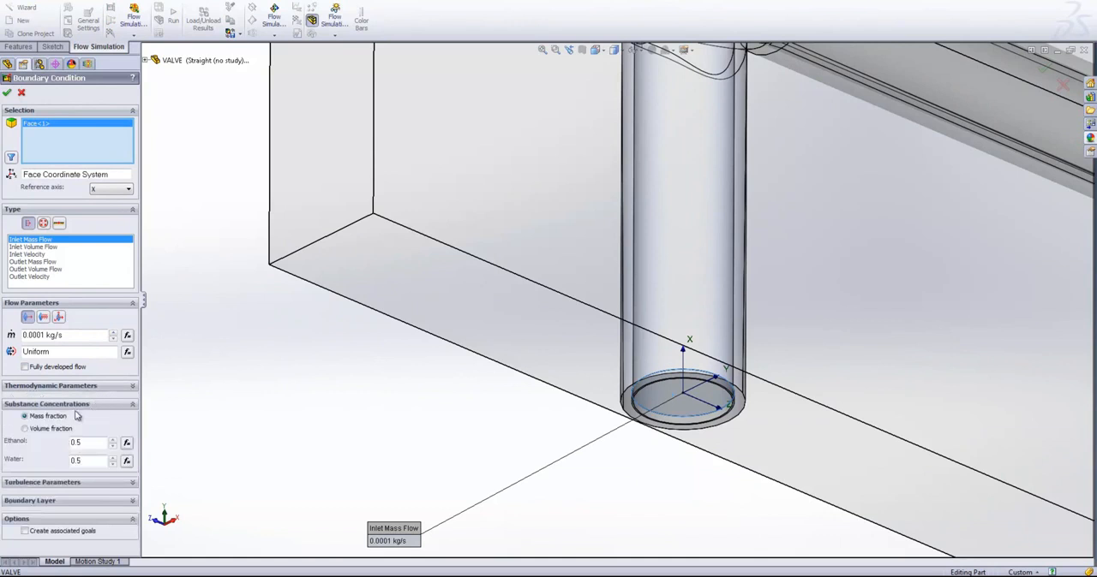
mouse_move(83, 446)
mouse_down()
mouse_move(65, 445)
mouse_move(85, 461)
mouse_up()
text(1)
text(0)
click(8, 95)
- Insert a boundary condition on the inner face of the lid closing the long end of the primary tube
scroll(886, 300, up, 5)
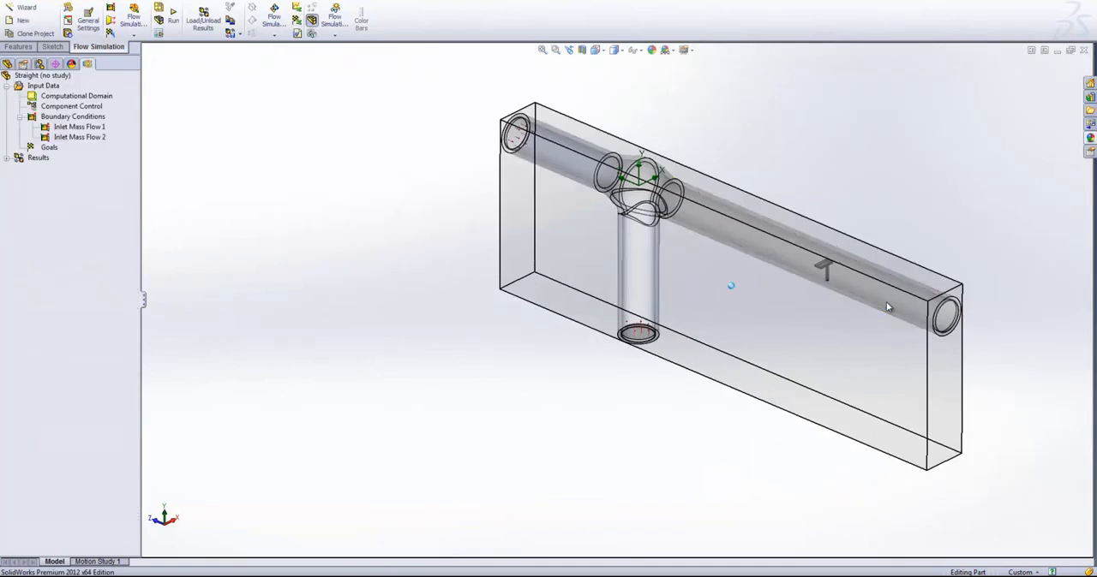
middle_drag(887, 302, 888, 307)
scroll(886, 303, down, 6)
right_click(55, 108)
right_click(50, 116)
click(99, 123)
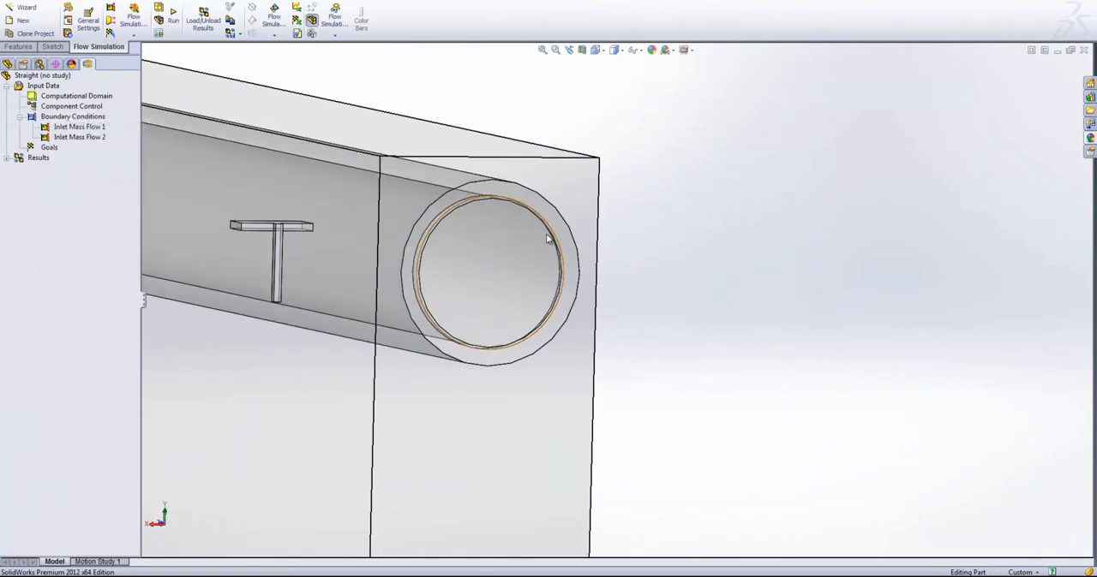
right_click(482, 257)
click(514, 263)
click(514, 286)
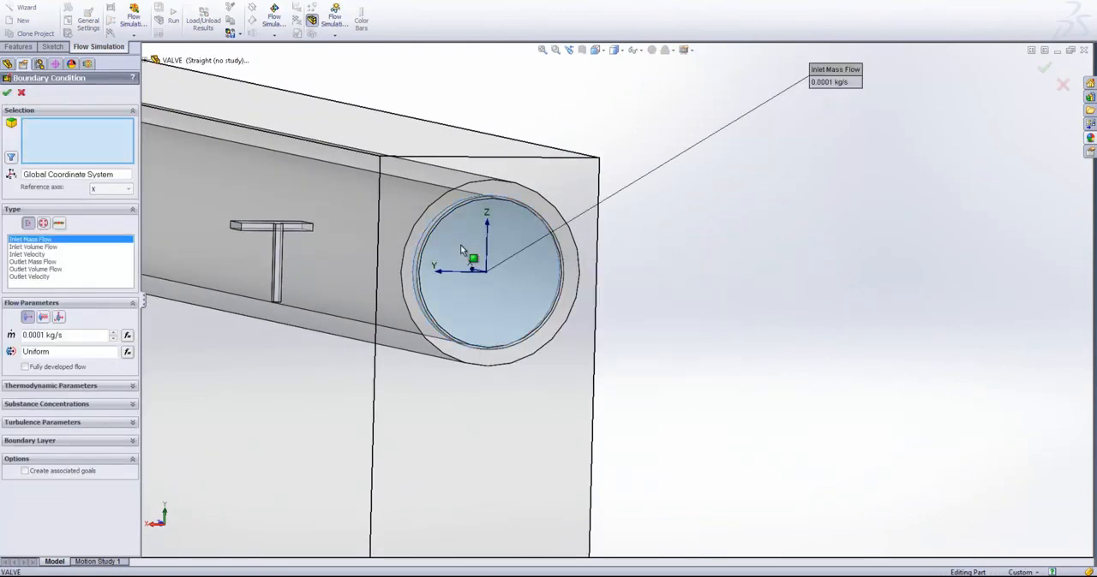
middle_drag(792, 292, 712, 289)
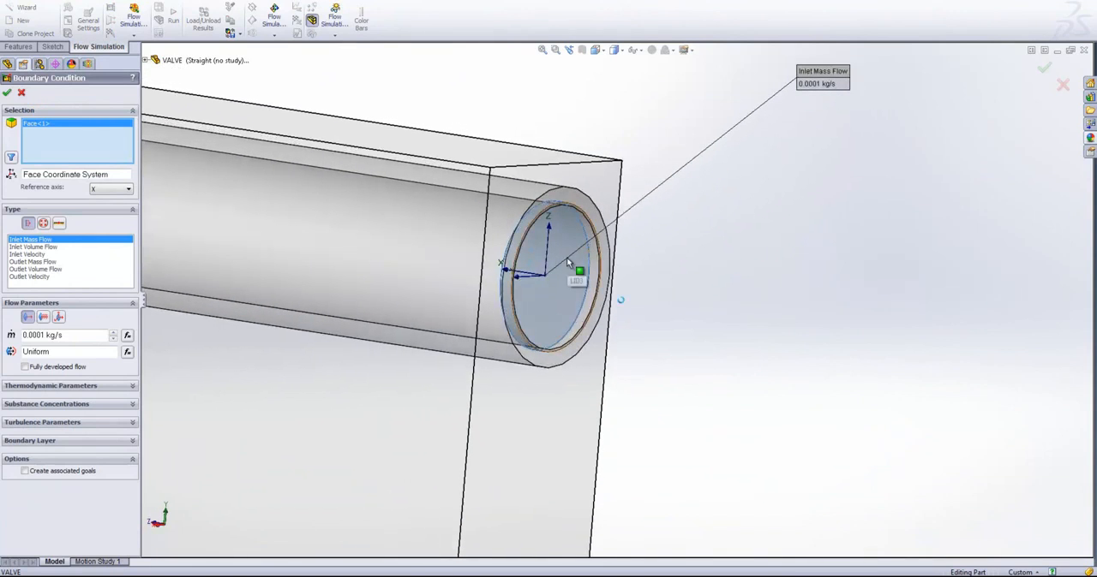
- Make the outlet boundary condition an Environment Pressure of 101325 Pa at 293.2 K and confirm it
click(43, 223)
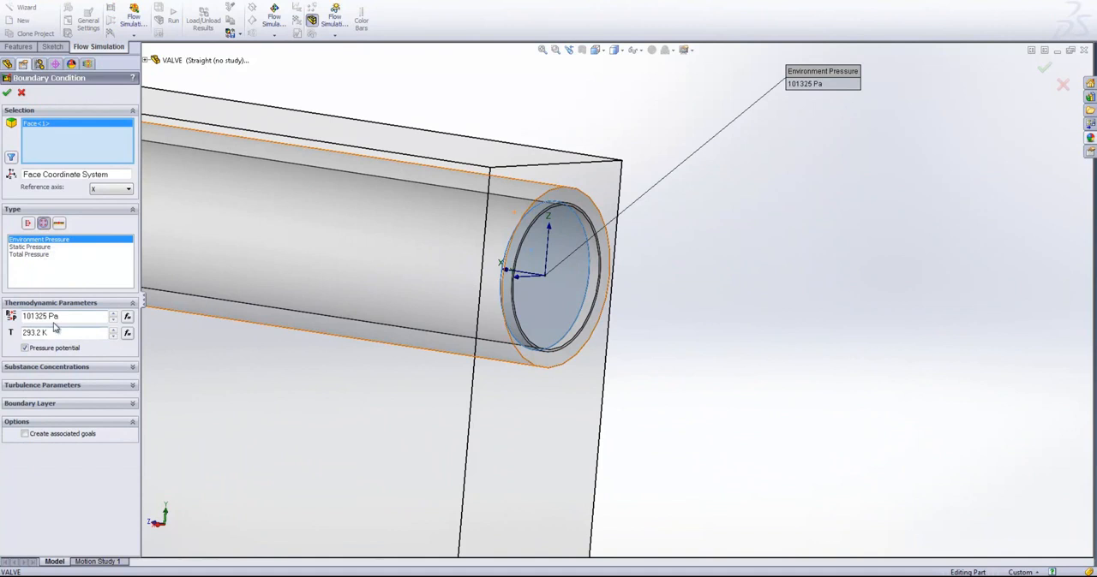
click(6, 91)
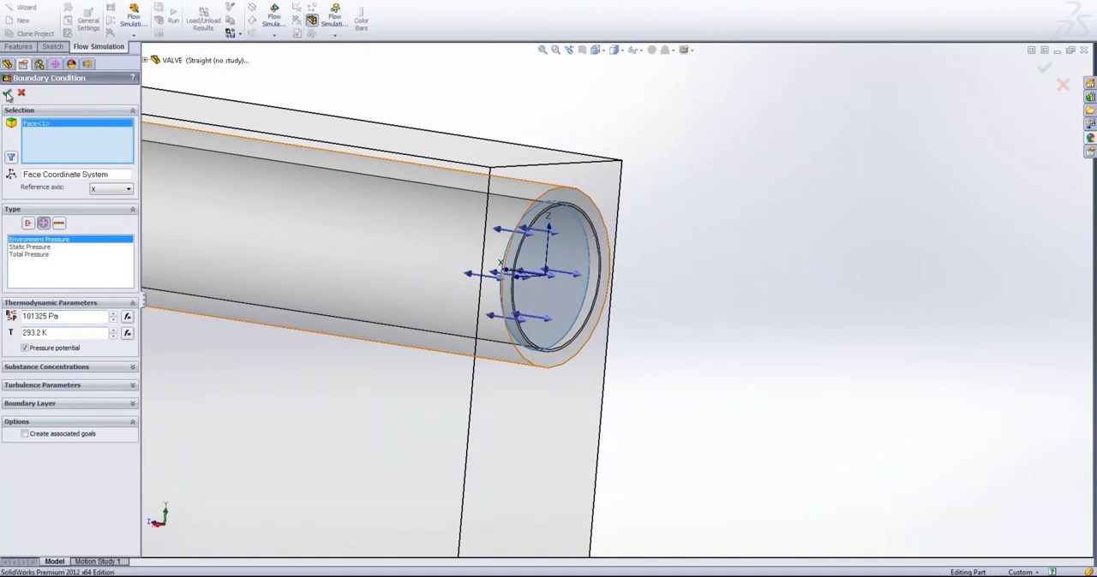
key(f)
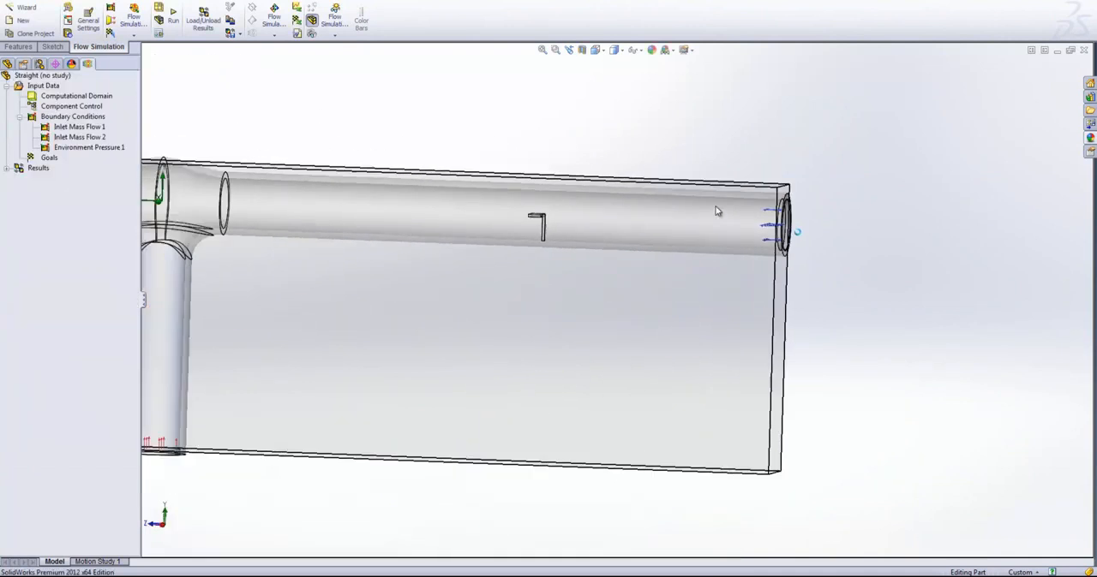
middle_drag(516, 318, 777, 532)
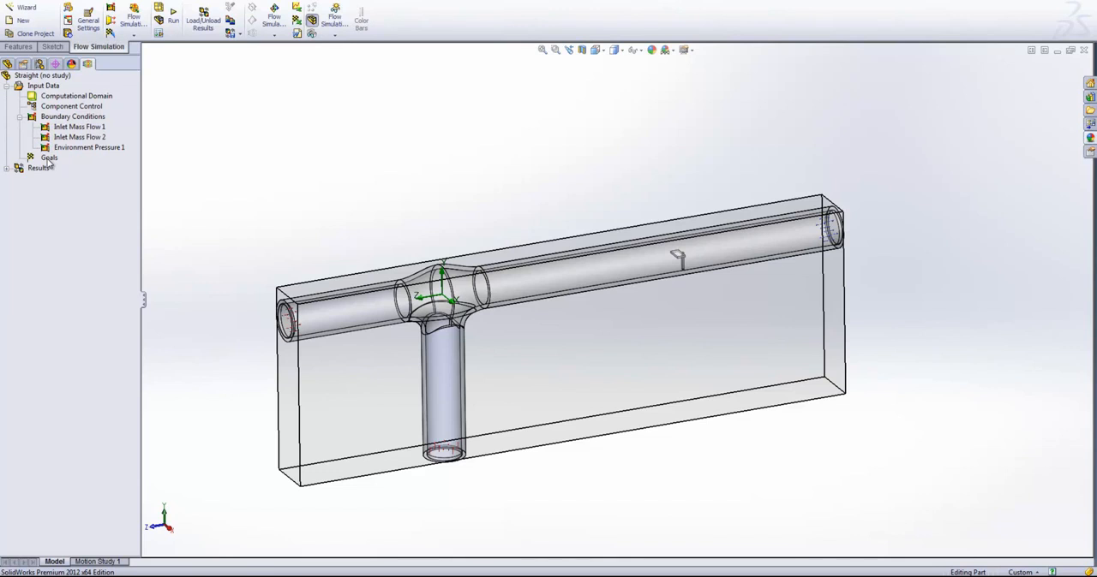
- Insert global goals for the average and maximum Velocity
right_click(48, 159)
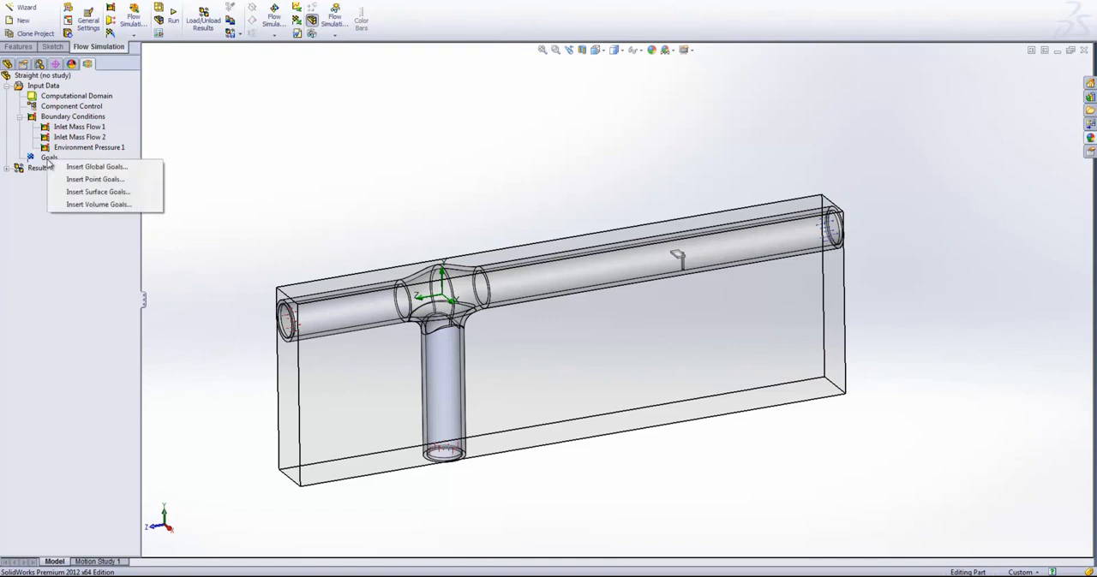
click(67, 168)
drag(141, 177, 227, 178)
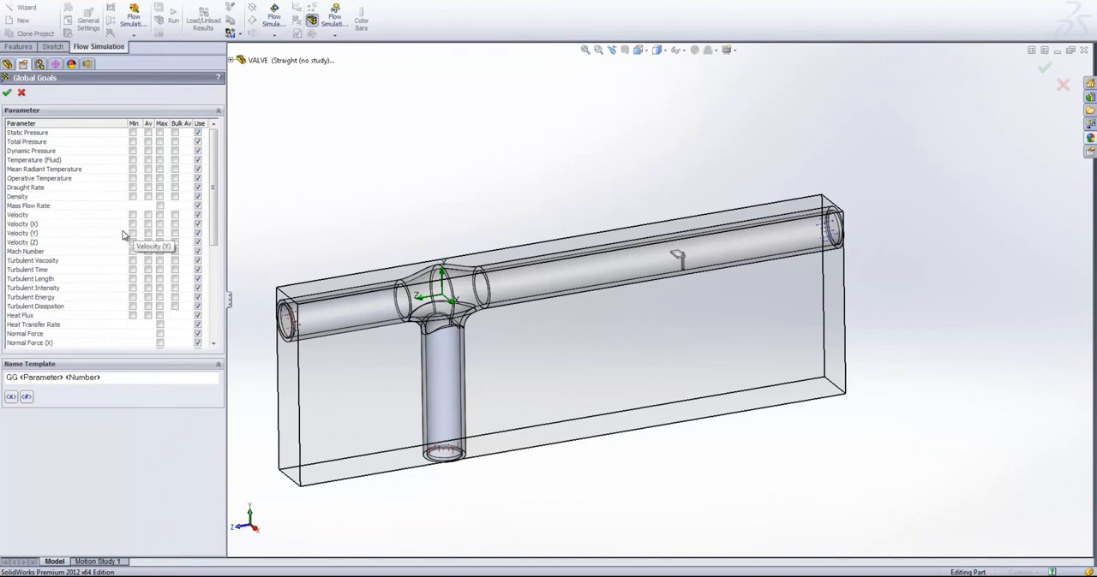
click(147, 215)
click(160, 215)
click(7, 92)
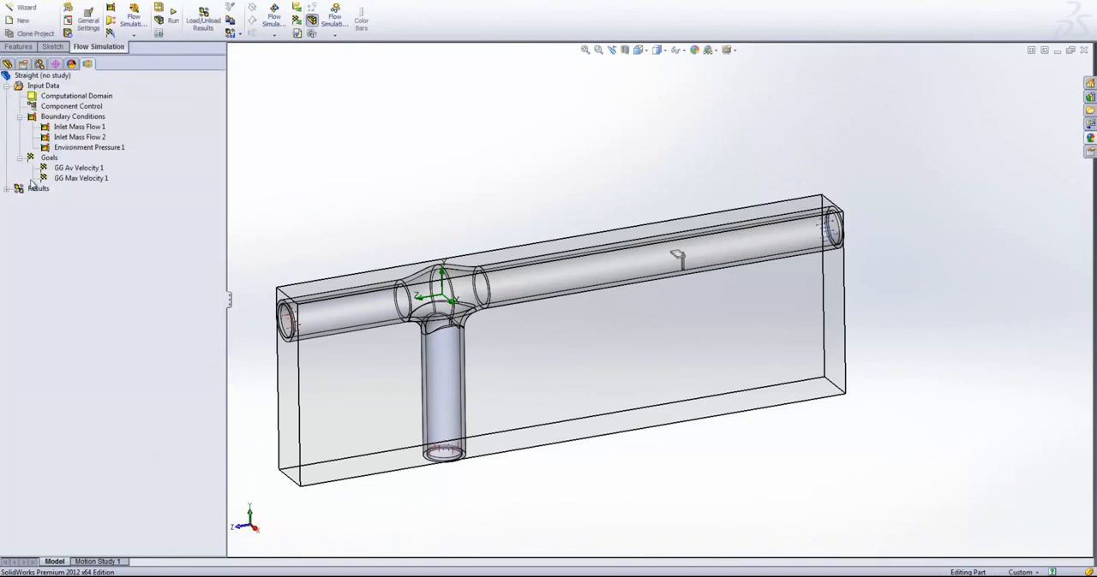
click(84, 178)
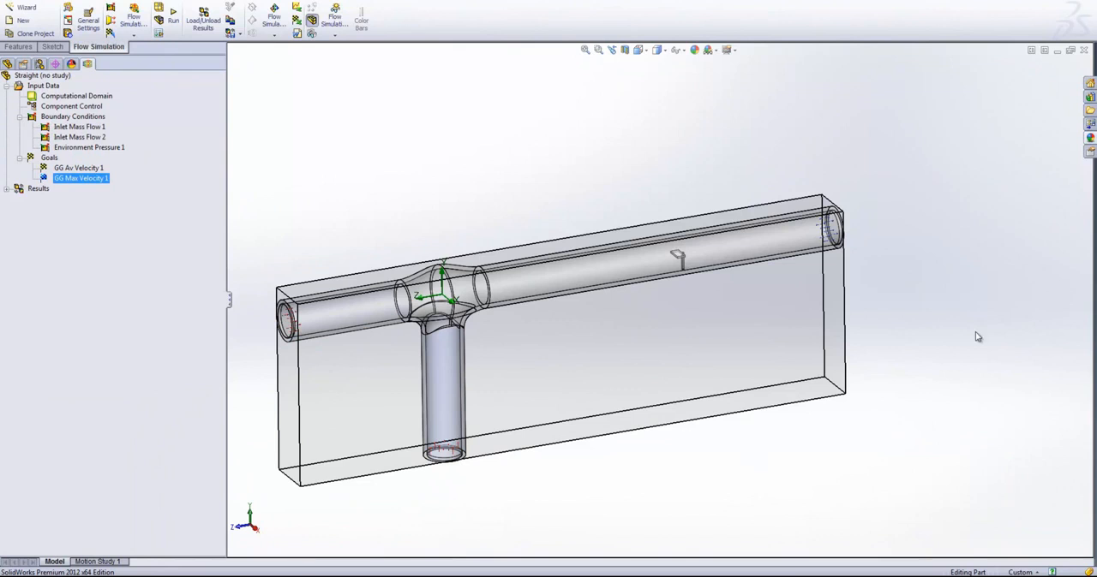
- Start surface goals on the faces of both inlet mass flow conditions and the environment pressure condition
right_click(52, 159)
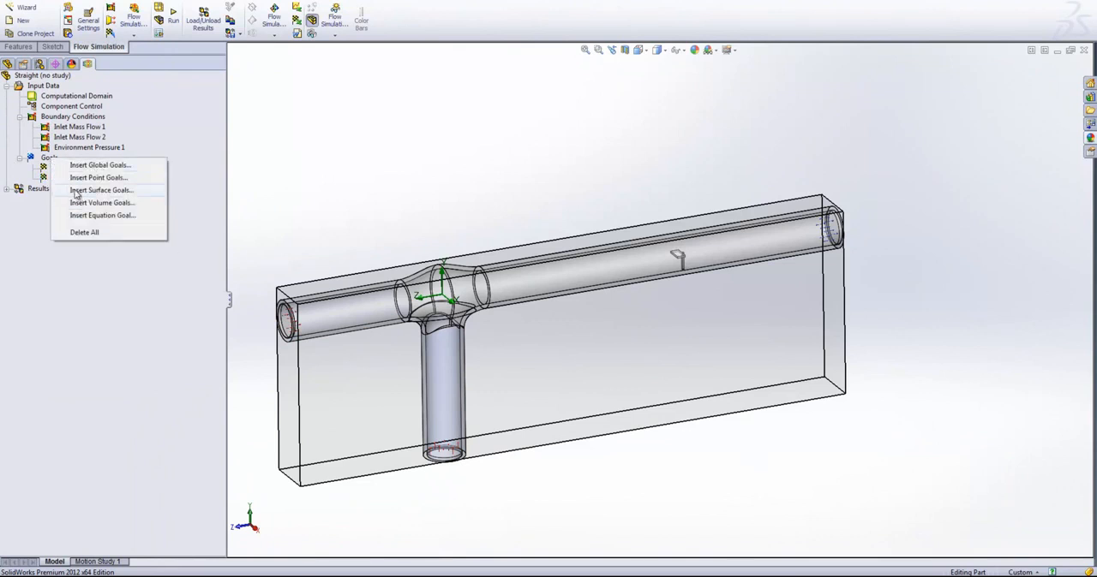
click(83, 190)
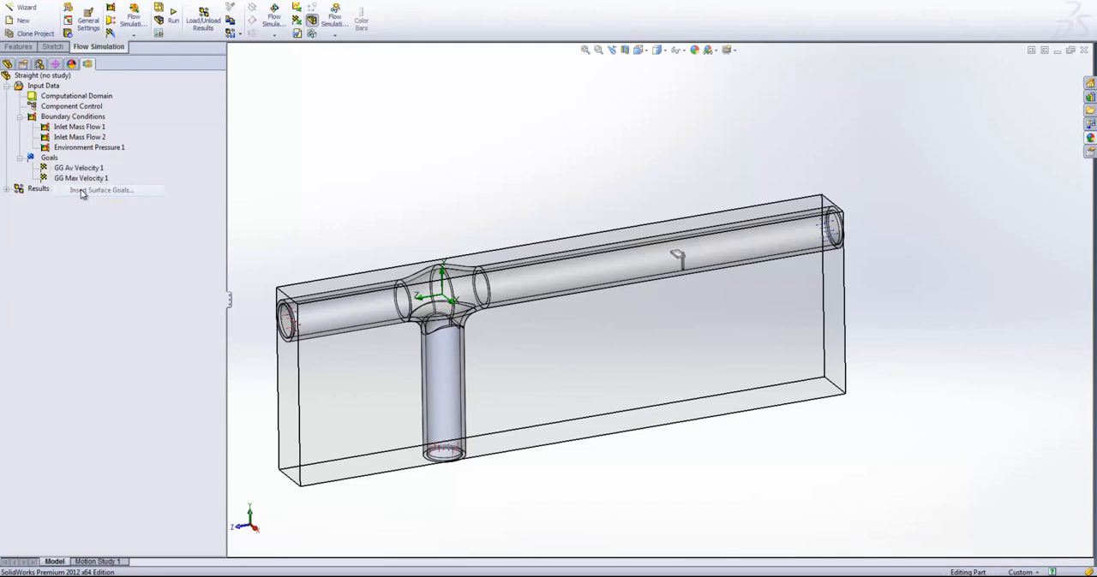
click(88, 63)
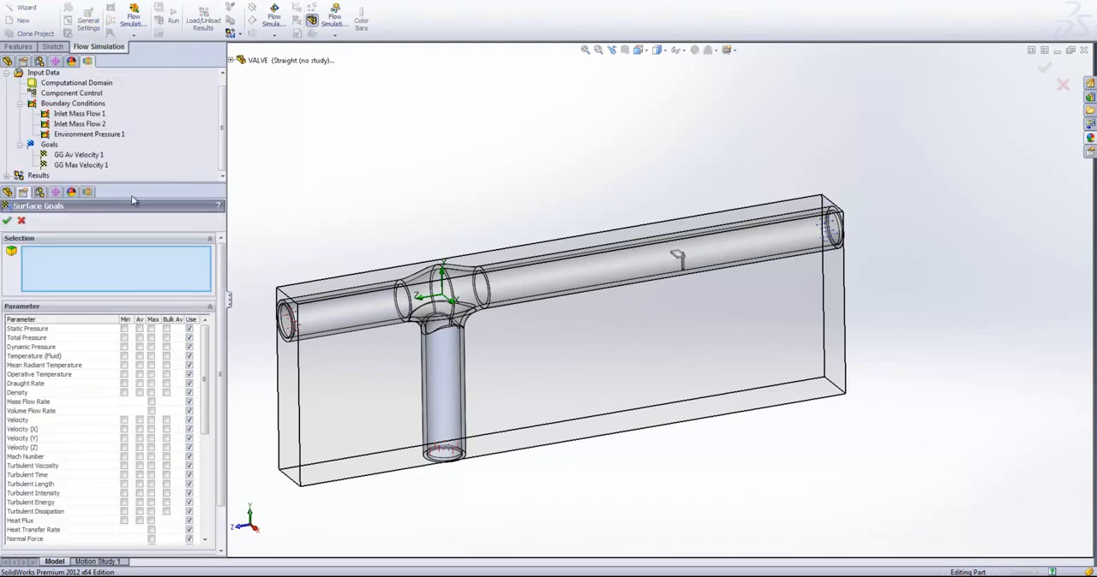
drag(133, 184, 137, 251)
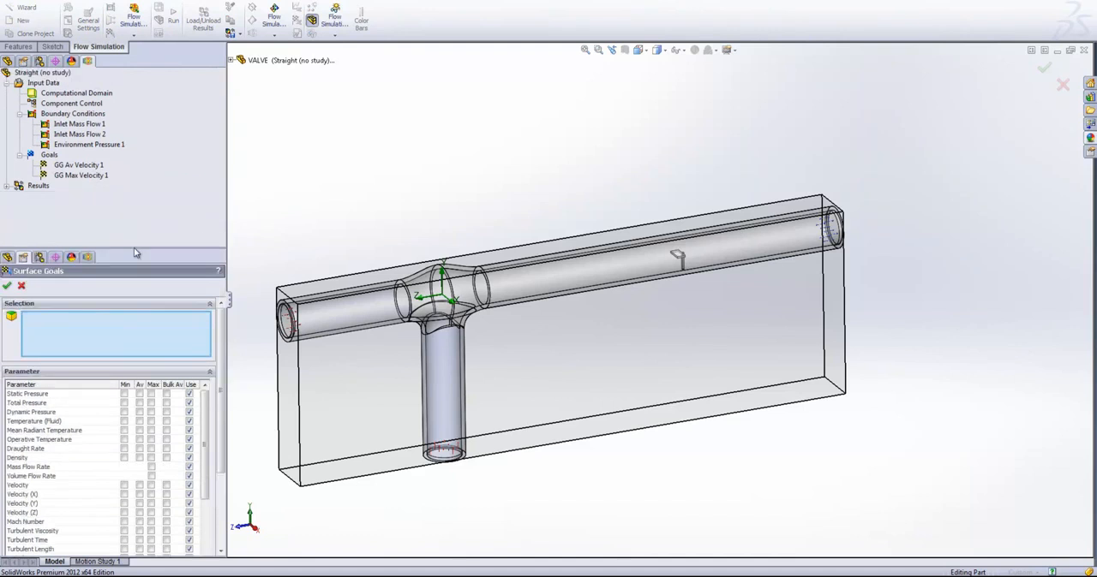
click(76, 125)
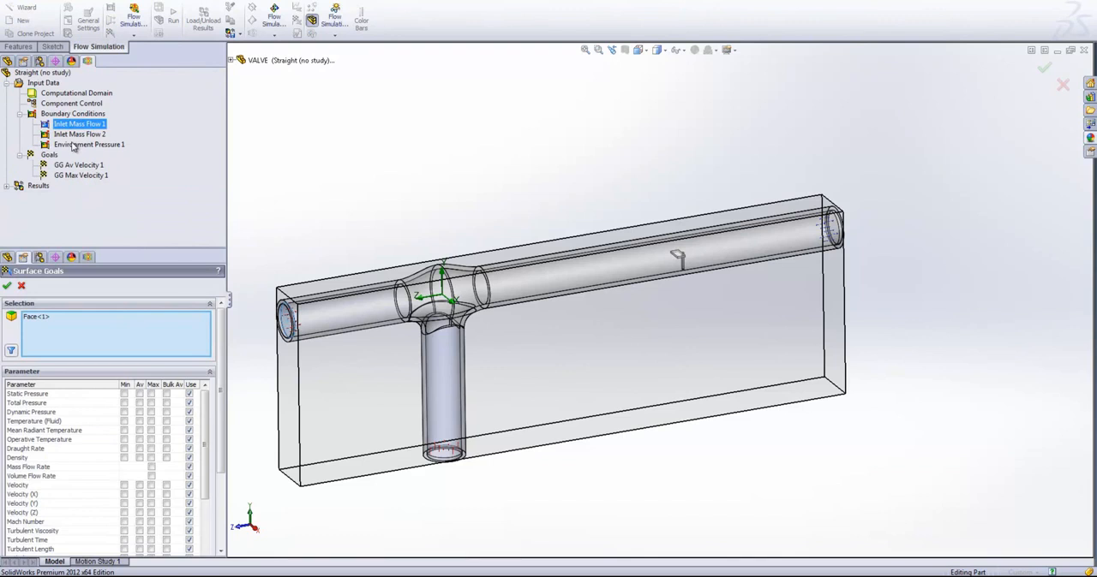
shift+click(84, 144)
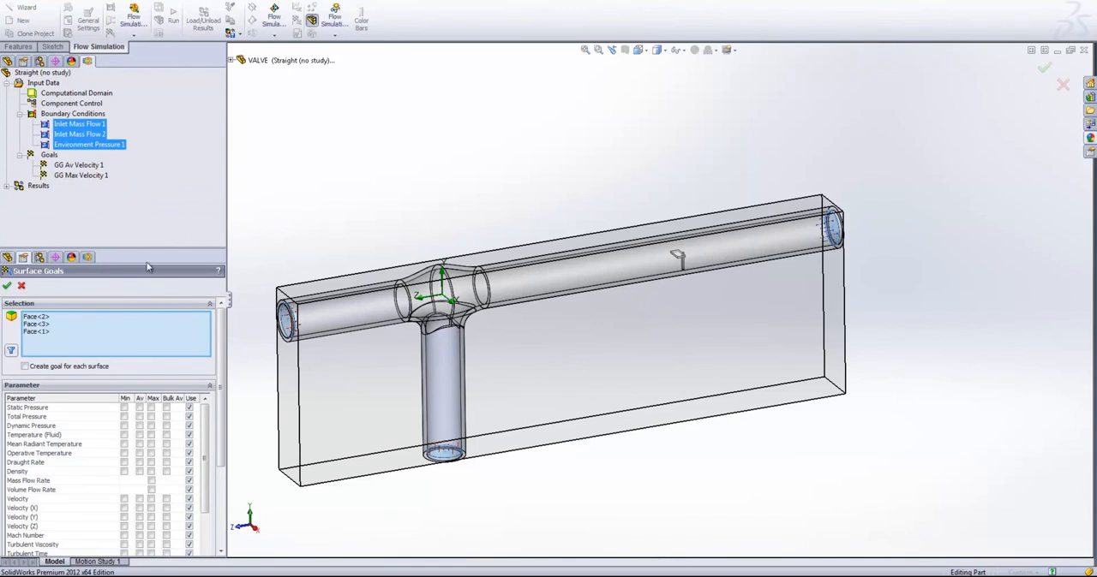
drag(81, 249, 84, 54)
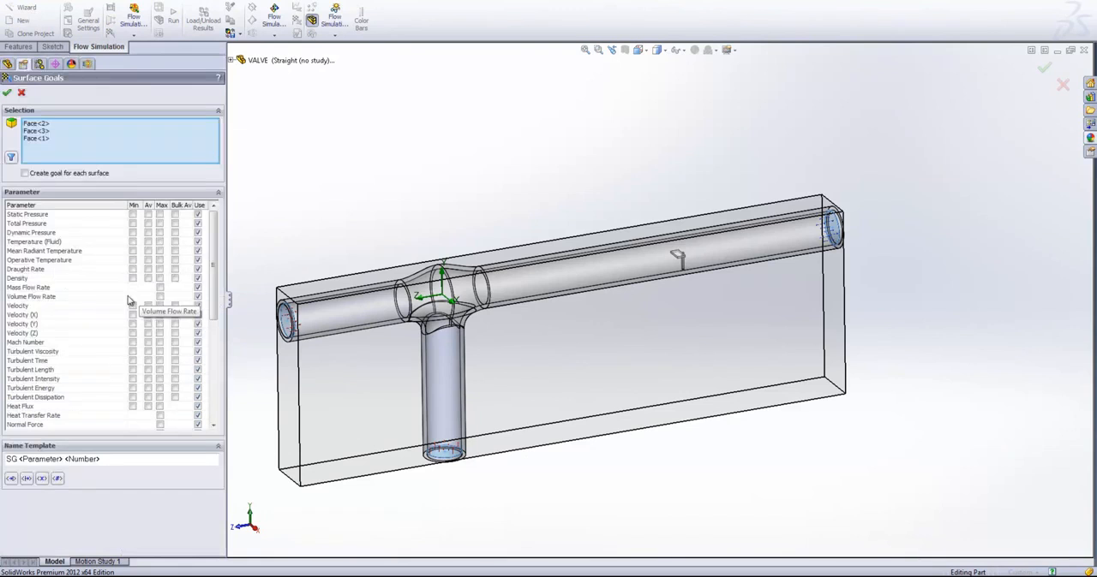
- Create a separate Mass Flow Rate goal for each selected surface and check which face each goal uses
click(160, 287)
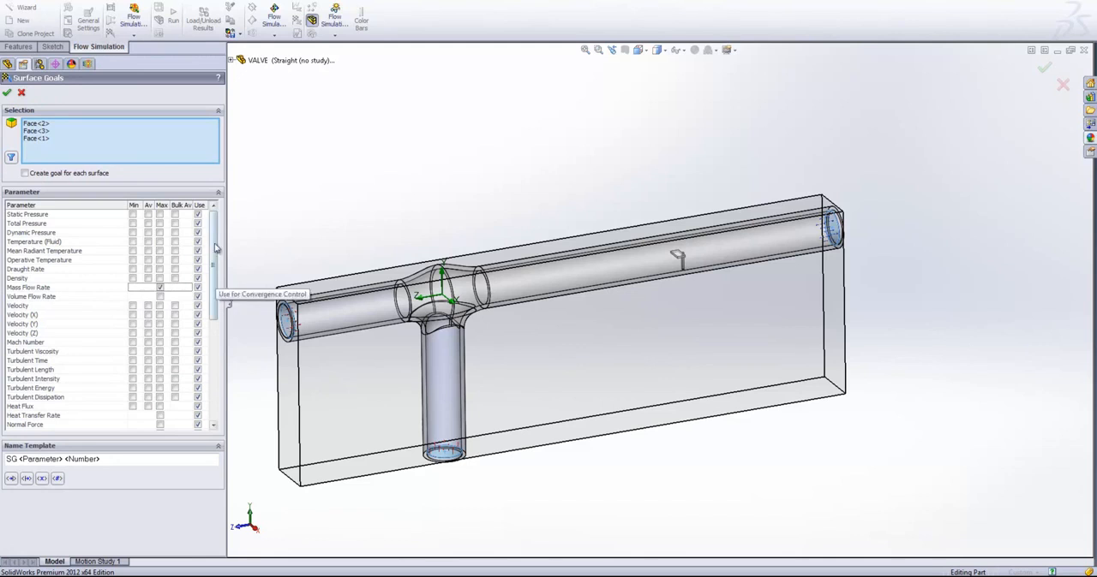
click(24, 173)
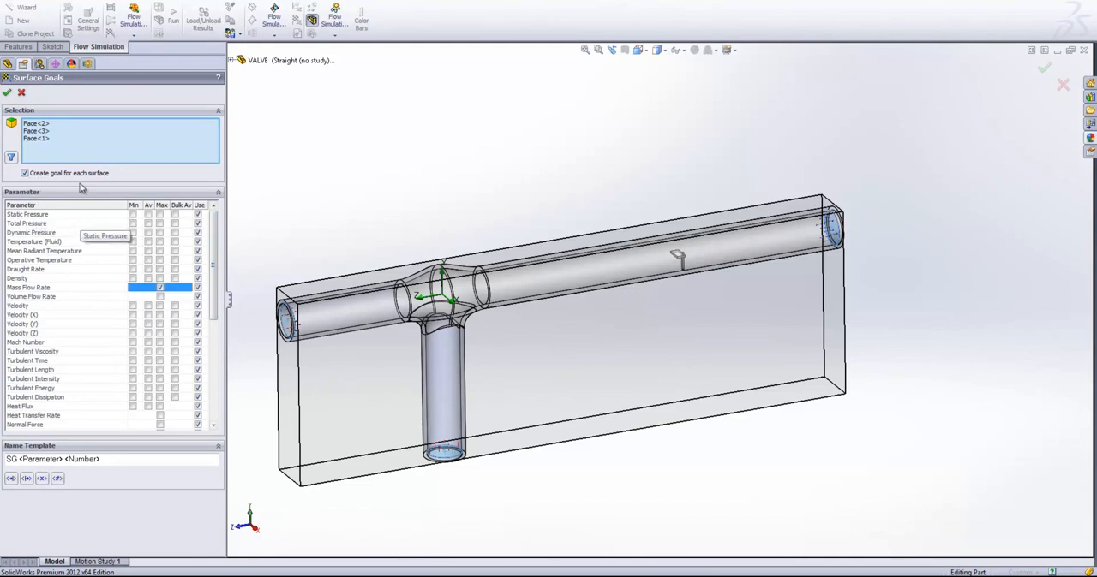
click(7, 92)
click(86, 189)
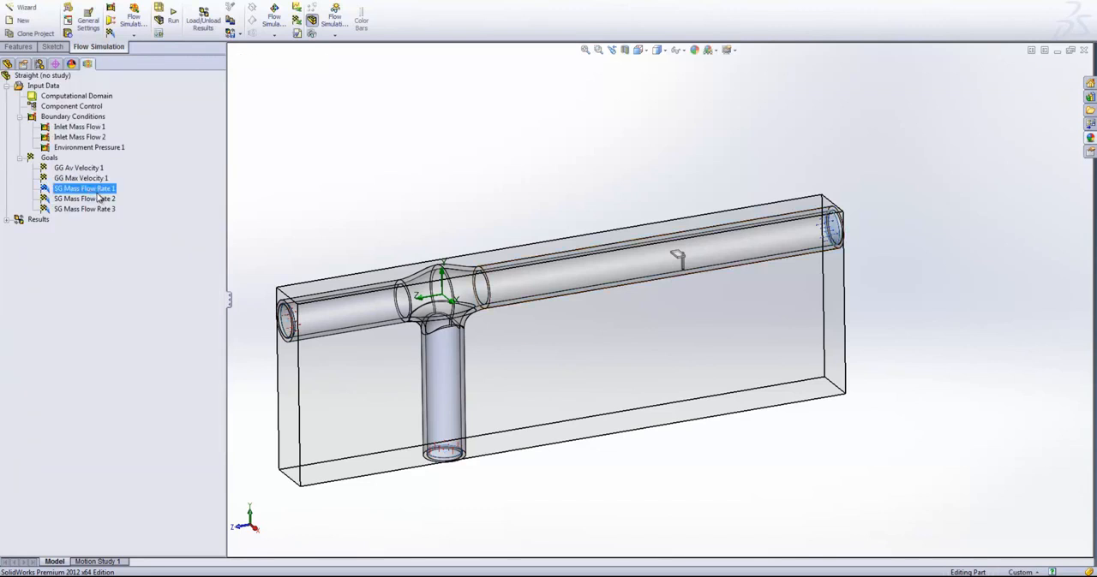
click(99, 200)
click(99, 210)
click(415, 180)
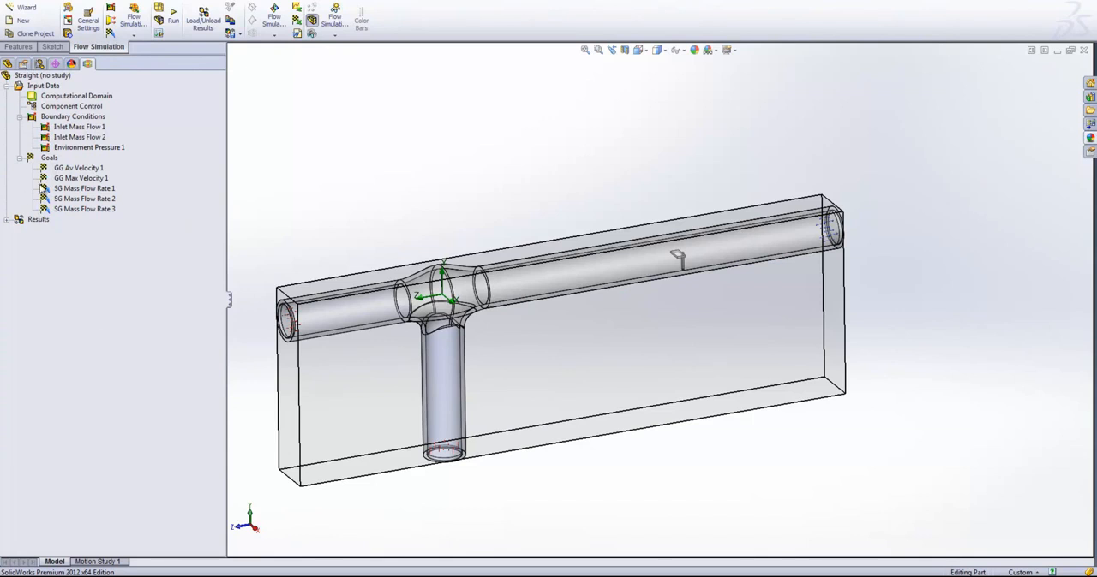
- Insert an equation goal with the expression {SG Mass Flow Rate 1}-({SG Mass Flow Rate 2}+{SG Mass Flow Rate 3})
right_click(48, 159)
click(86, 215)
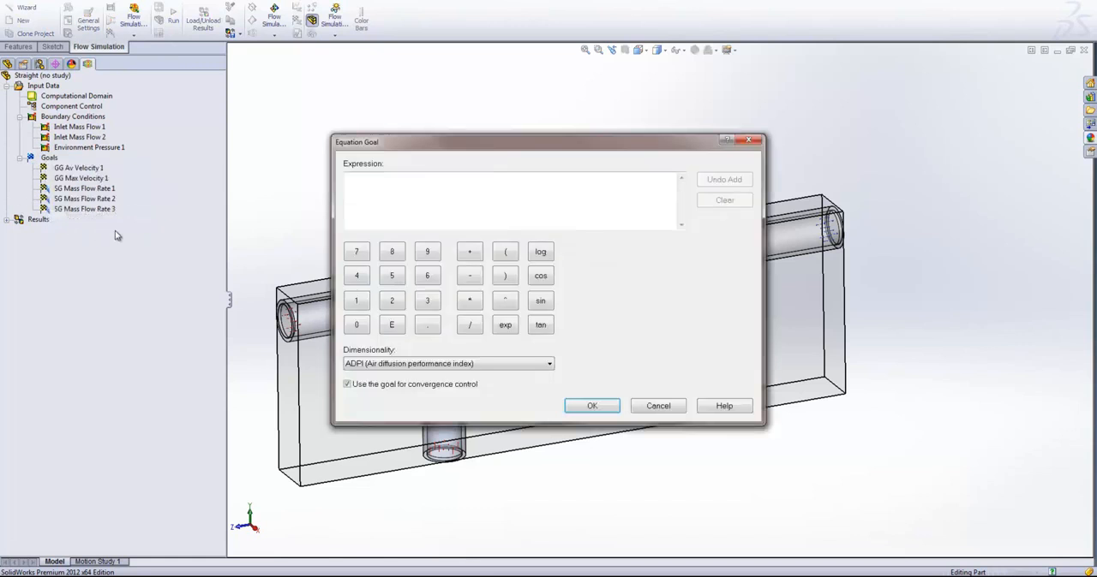
drag(400, 148, 400, 83)
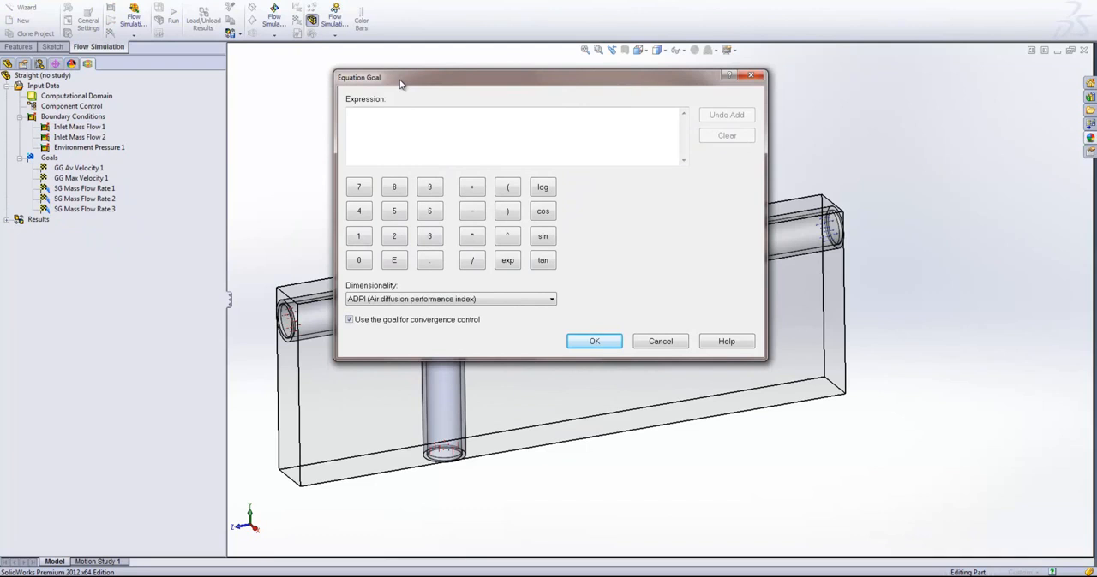
click(79, 189)
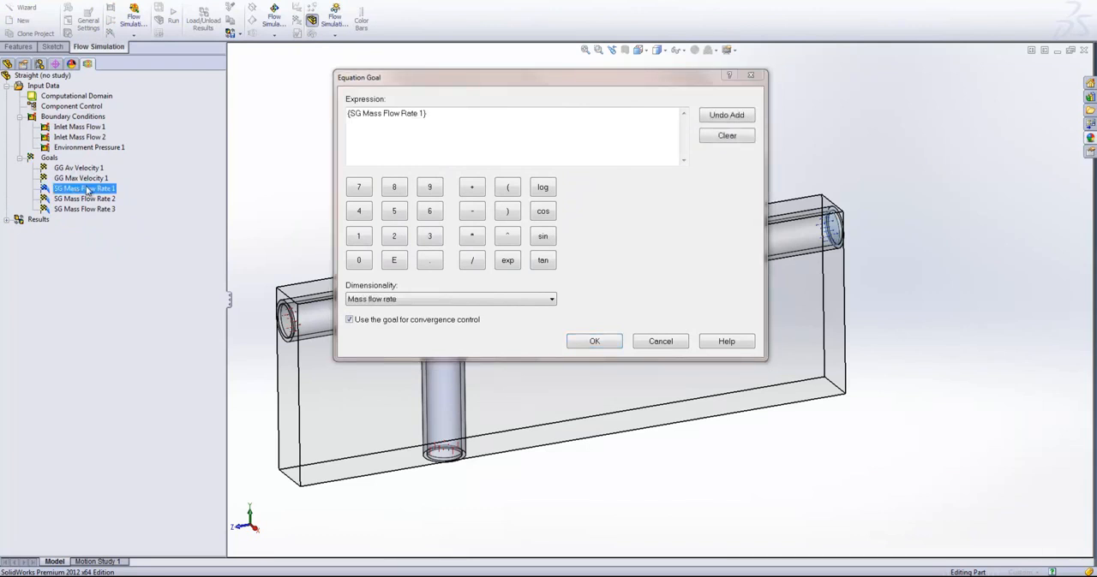
click(513, 114)
text(-({)
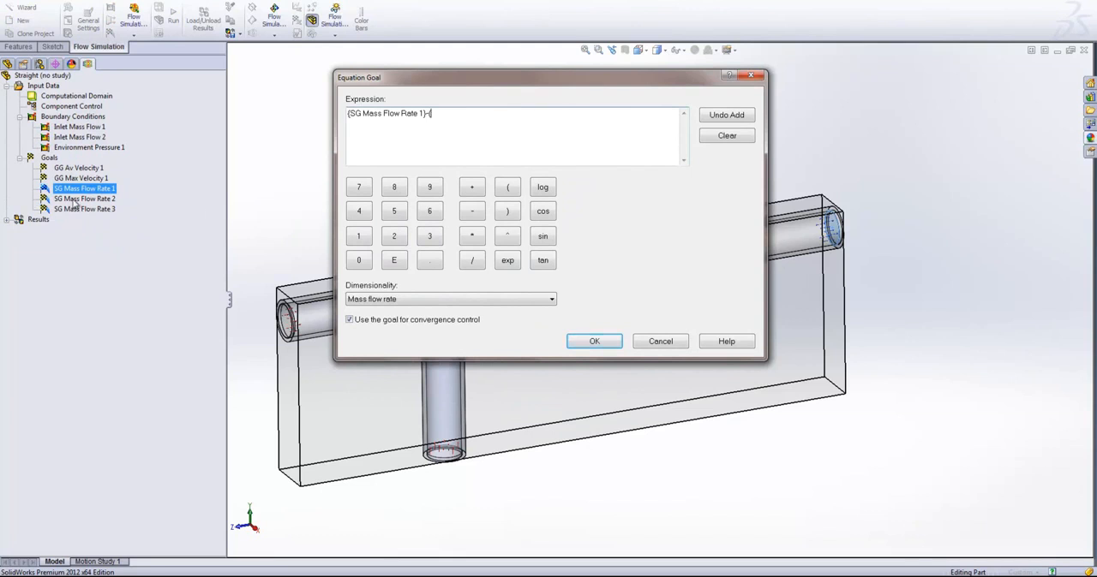
click(86, 199)
click(531, 113)
text(+)
click(85, 209)
click(614, 114)
text())
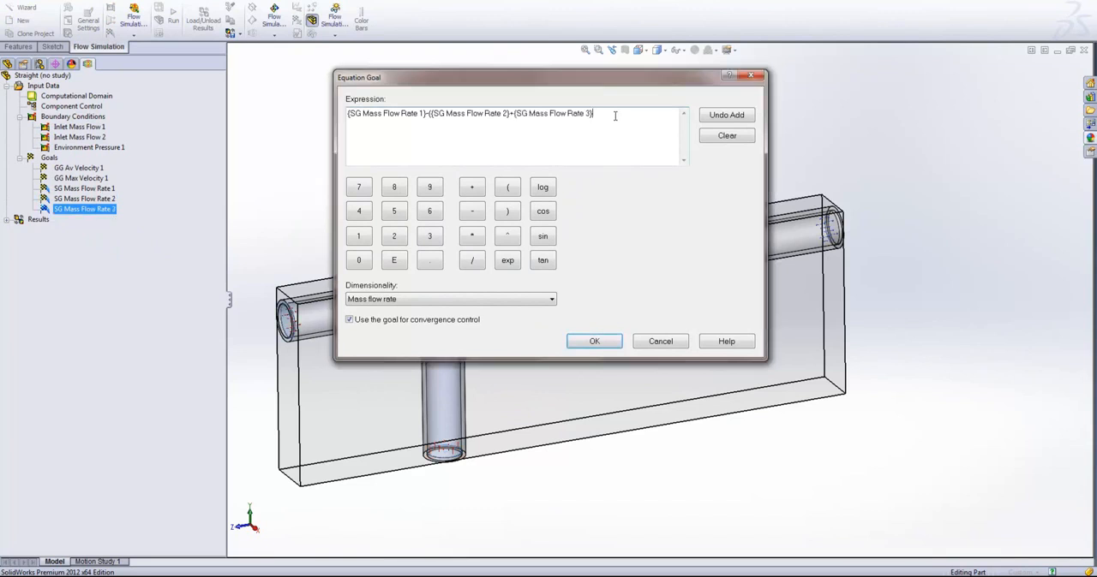
click(599, 342)
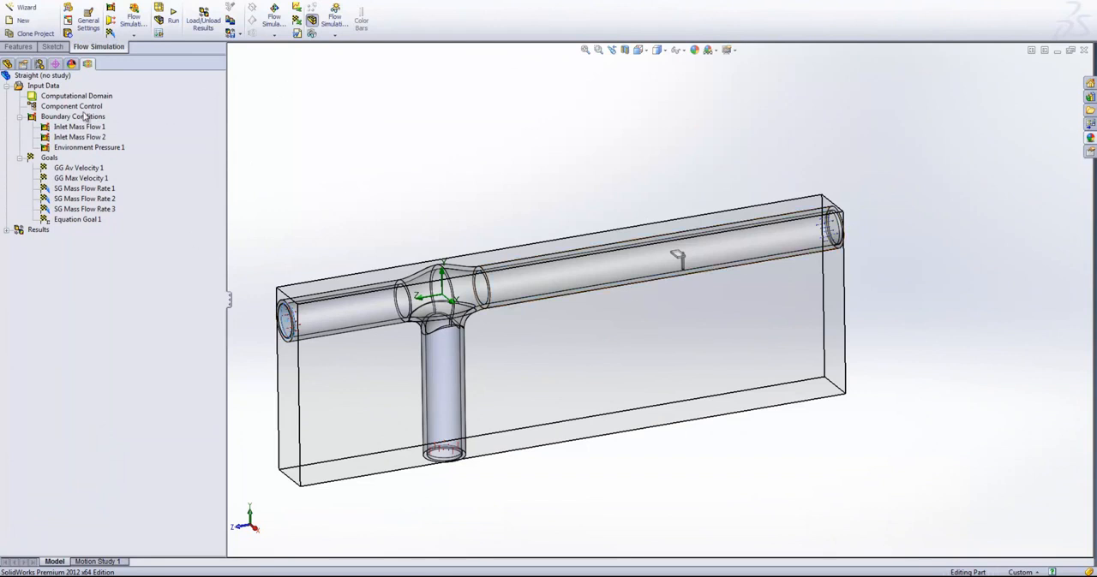
- Switch the initial mesh to manual settings with small solid features refinement level 4 and curvature refinement level 3
right_click(47, 88)
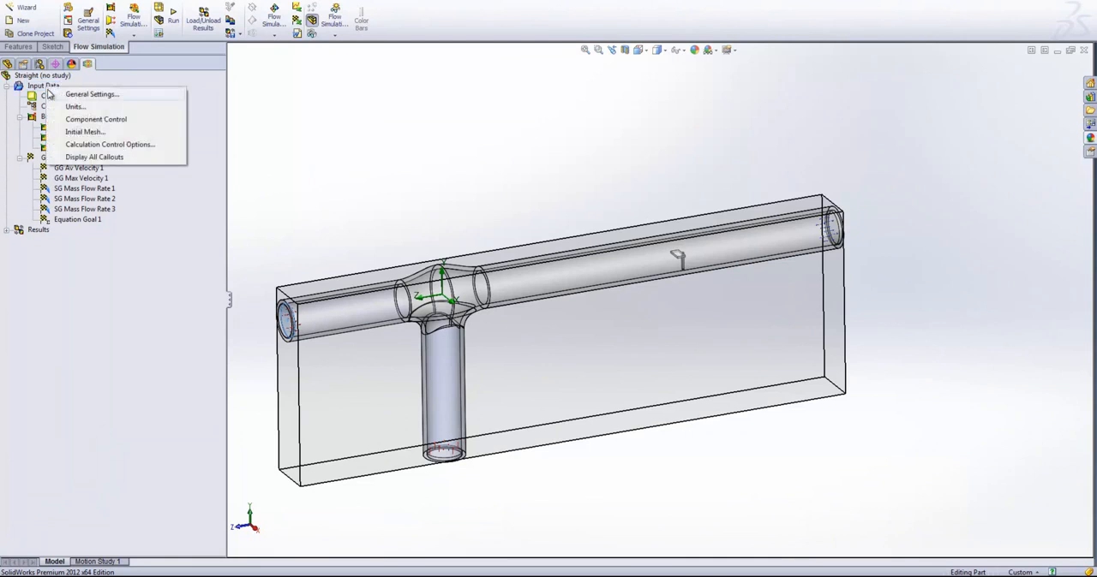
click(77, 133)
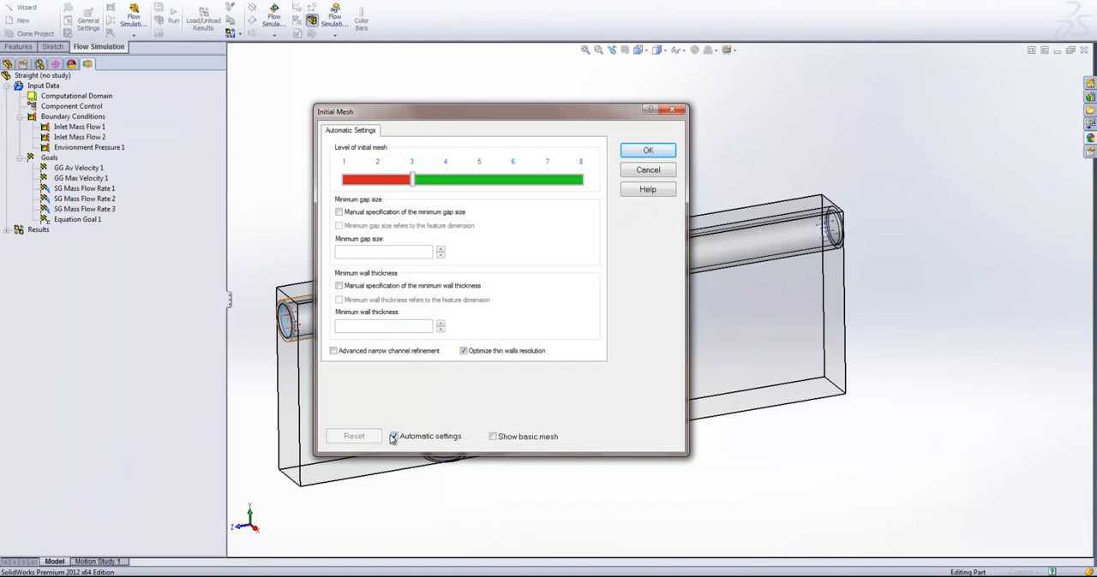
click(394, 436)
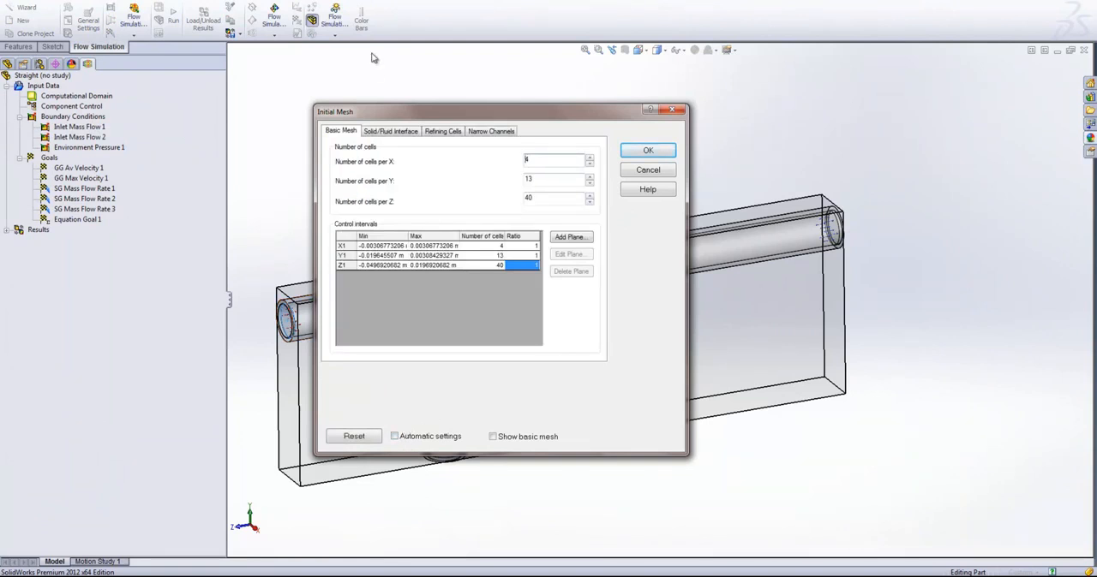
click(383, 132)
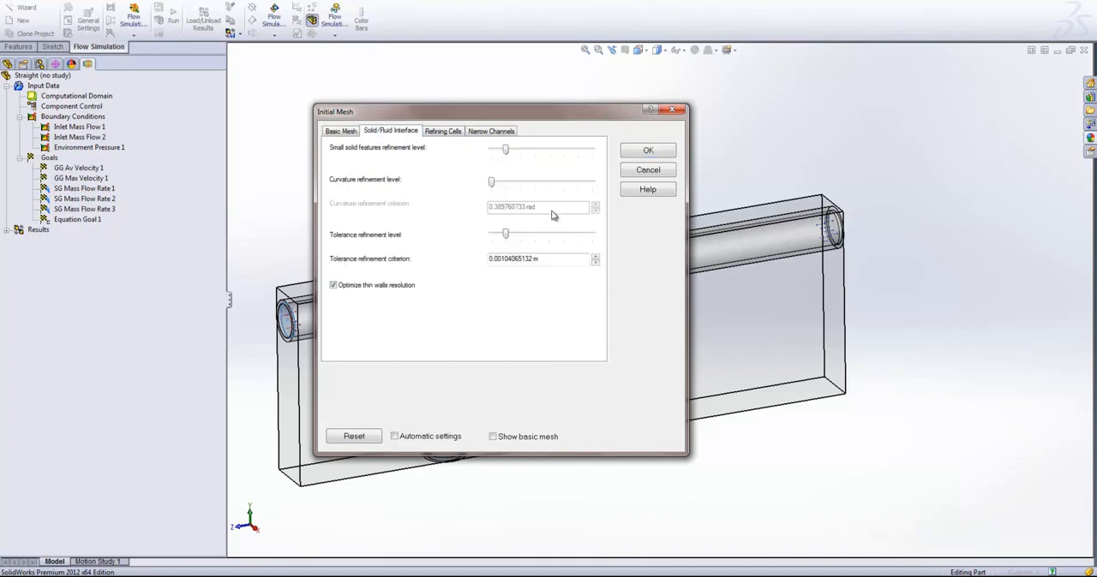
drag(531, 153, 552, 154)
drag(550, 115, 481, 108)
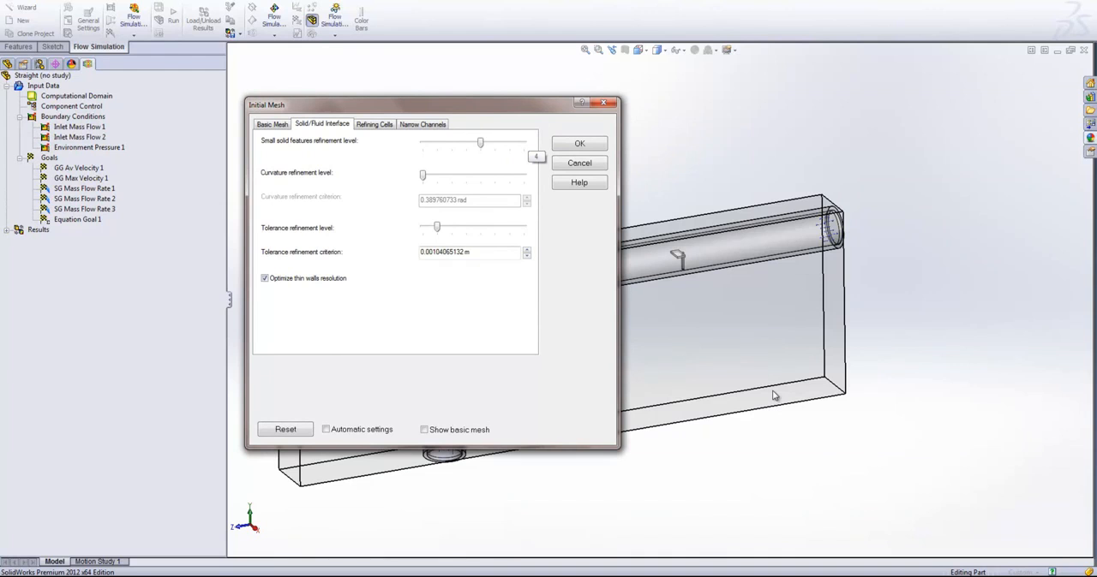
scroll(747, 304, down, 5)
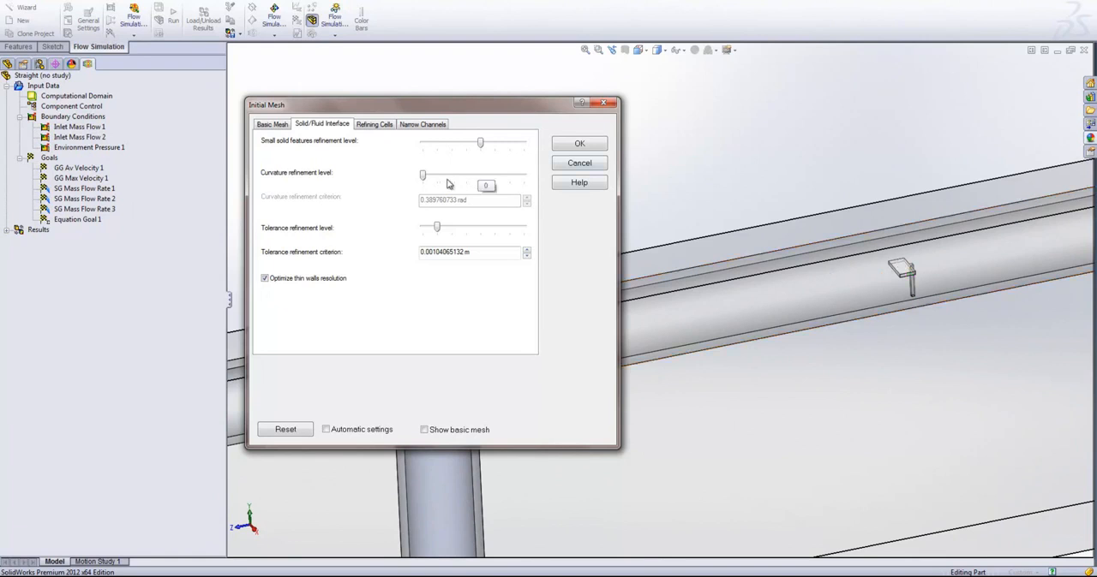
drag(422, 175, 466, 176)
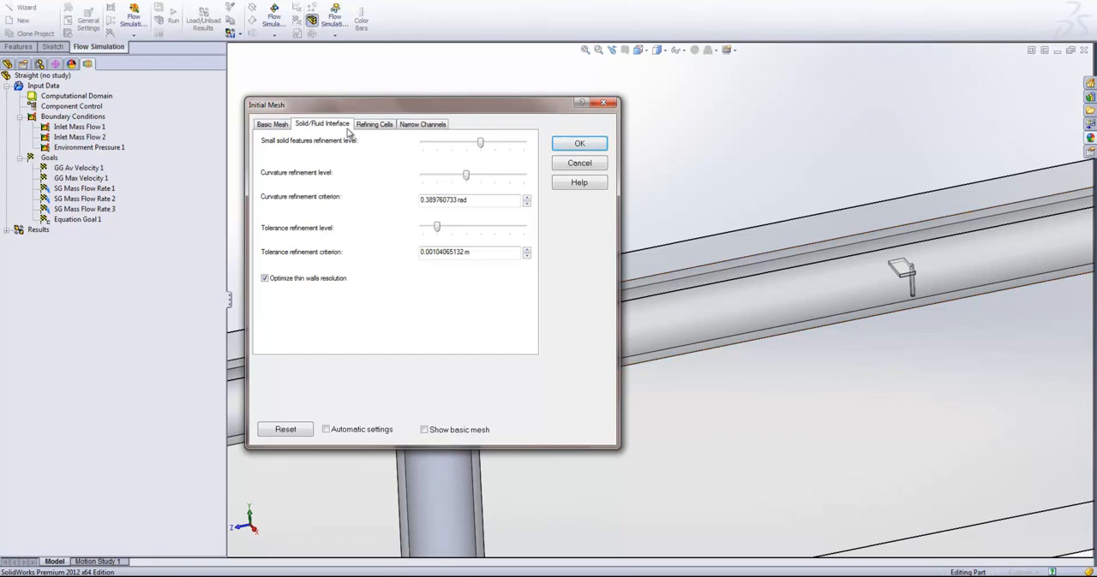
- Enable refinement of fluid cells at level 2 and partial cells at level 3, and apply the initial mesh settings
click(374, 125)
click(291, 187)
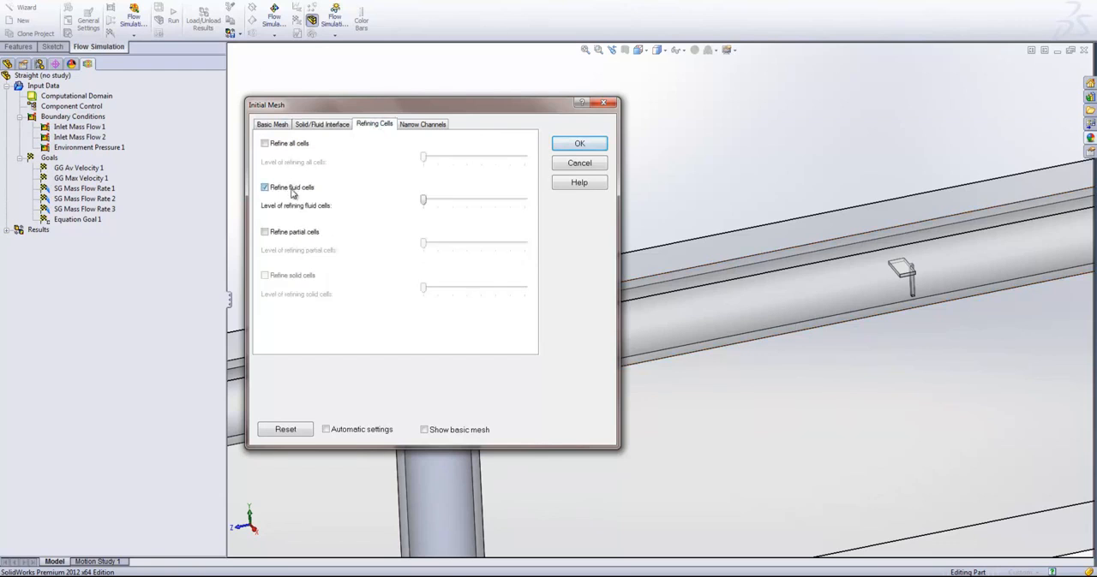
click(290, 238)
mouse_move(425, 202)
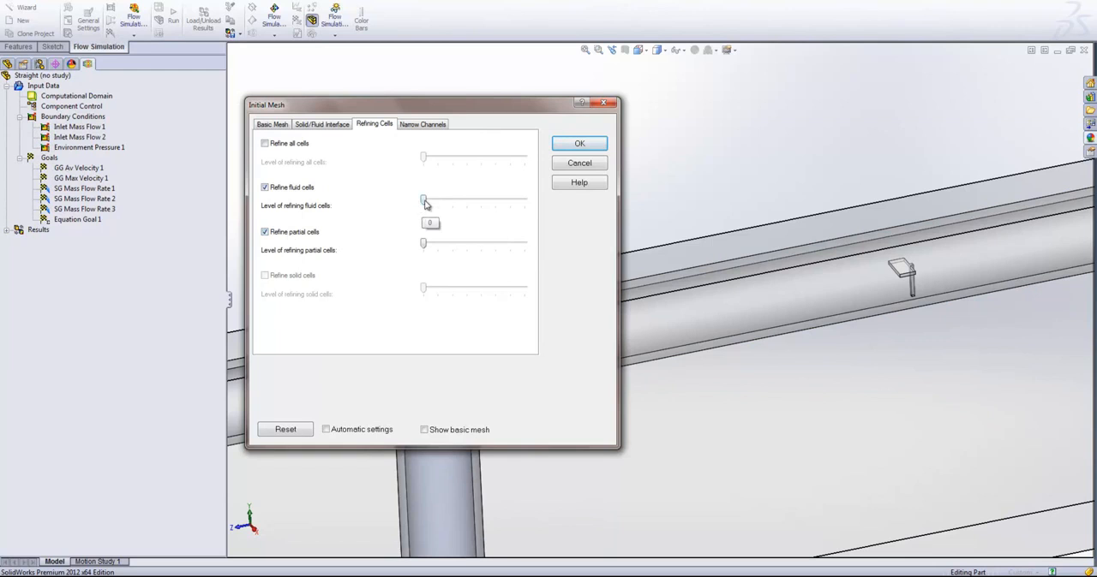
drag(423, 200, 449, 204)
mouse_move(432, 255)
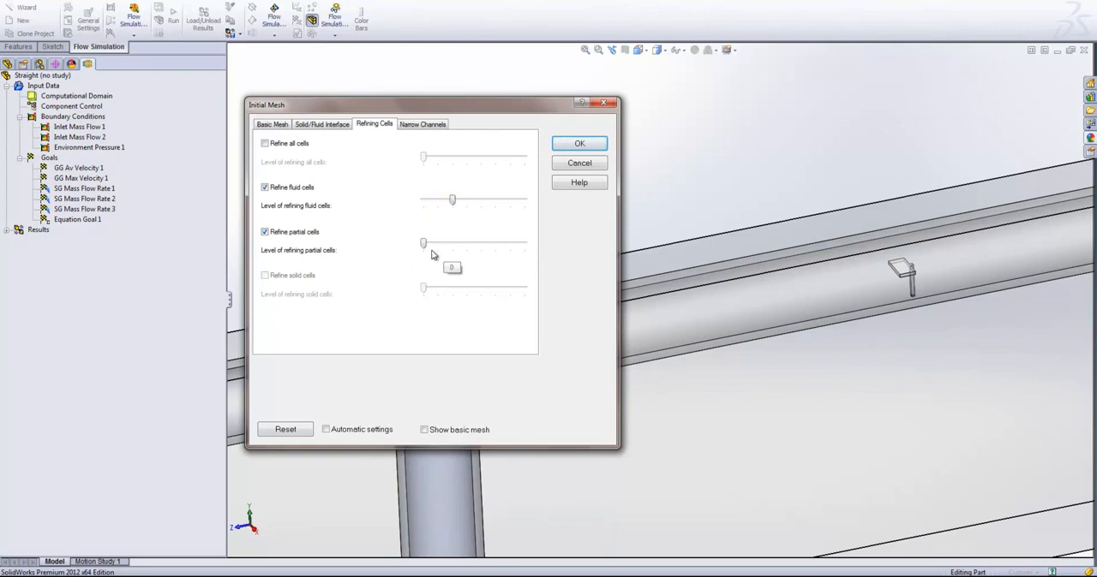
drag(423, 244, 467, 250)
click(589, 146)
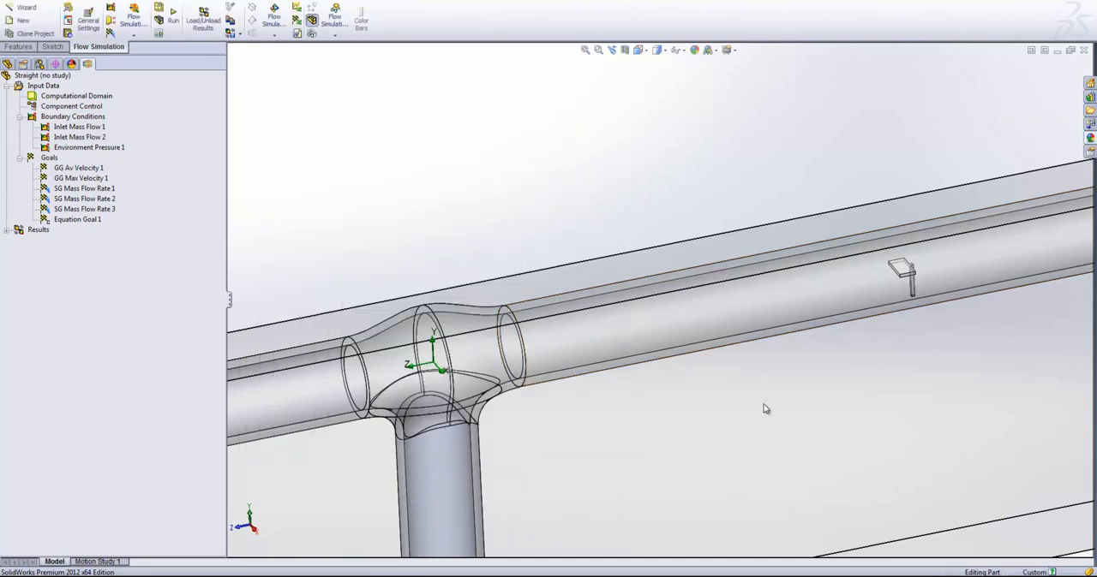
- Activate the Straight (no results) configuration and load its calculated Flow Simulation results
key(f)
scroll(723, 383, down, 3)
scroll(651, 300, up, 3)
scroll(624, 267, down, 3)
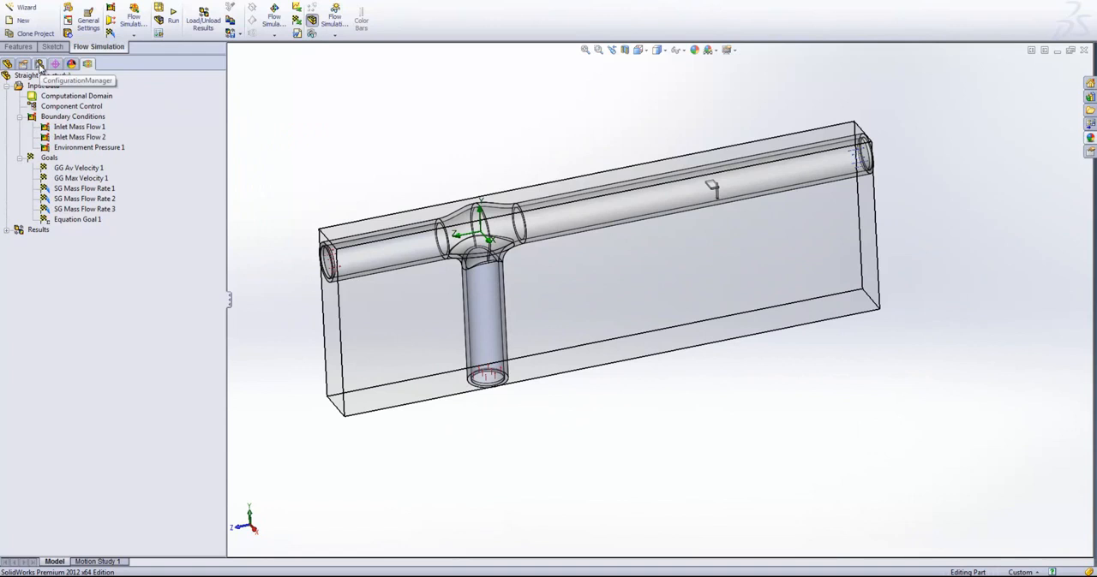
click(40, 66)
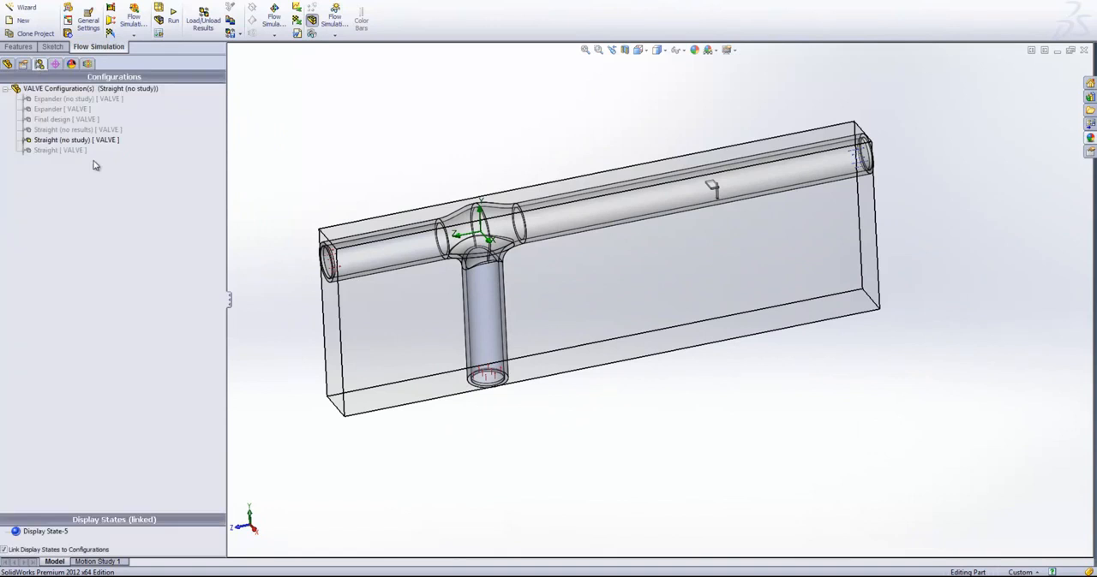
click(82, 130)
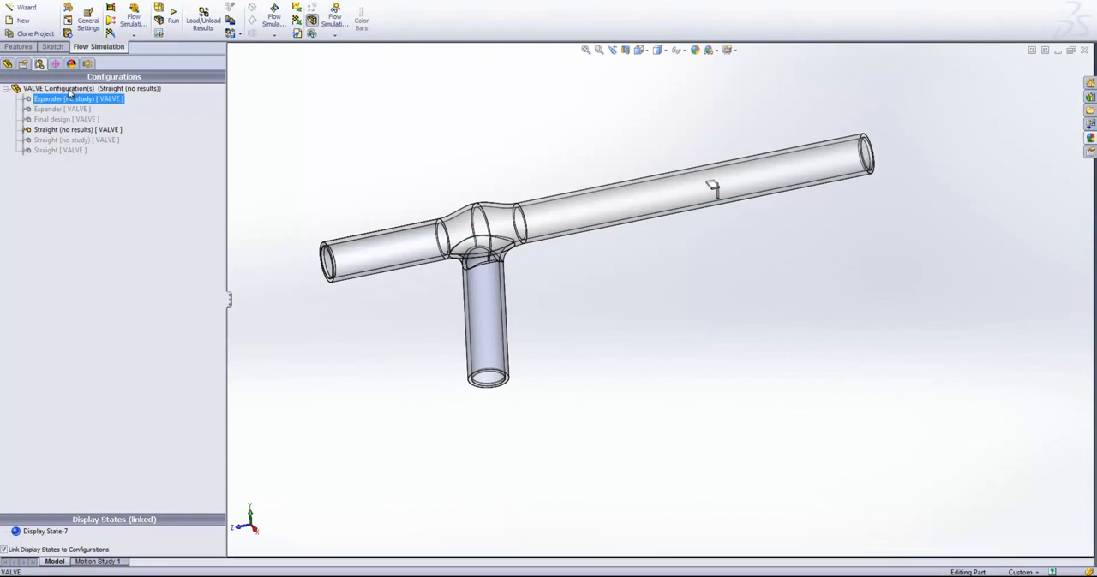
click(88, 65)
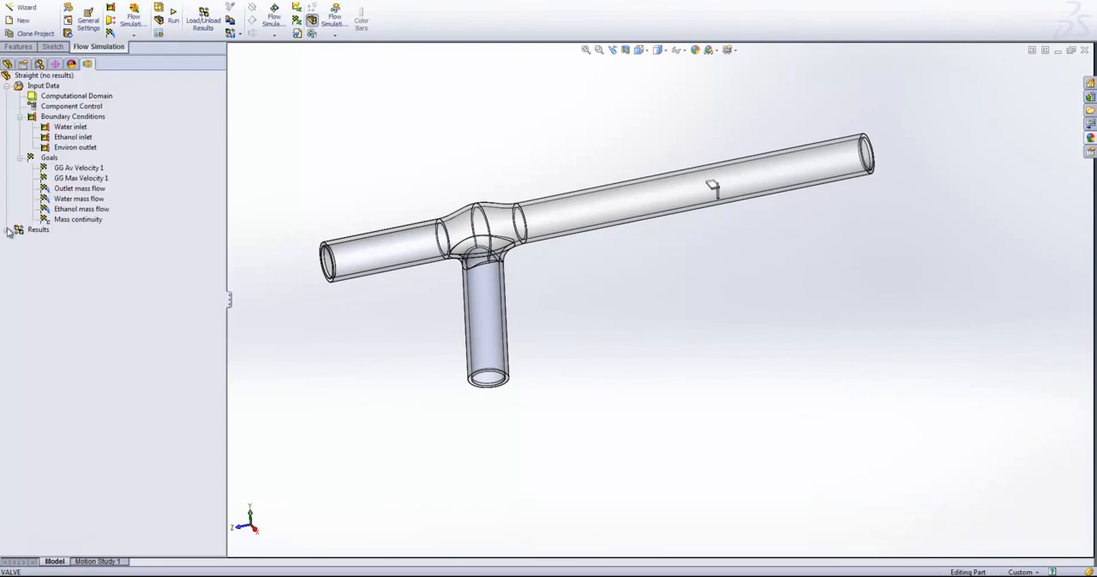
click(8, 230)
click(214, 33)
click(612, 368)
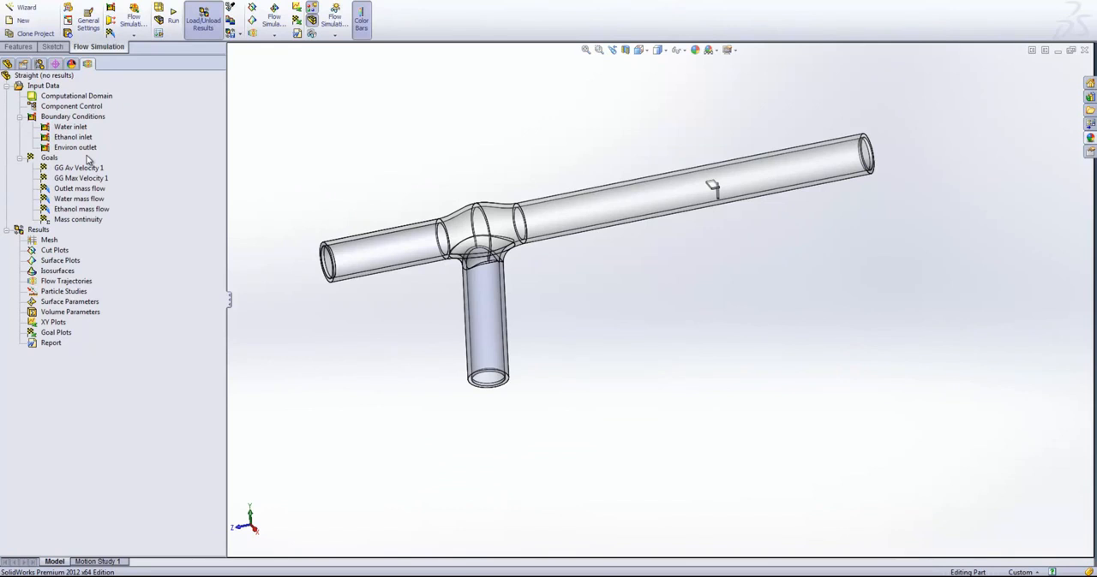
- Insert a cut plot on the Right plane that displays only the mesh, without contours
right_click(61, 251)
click(86, 255)
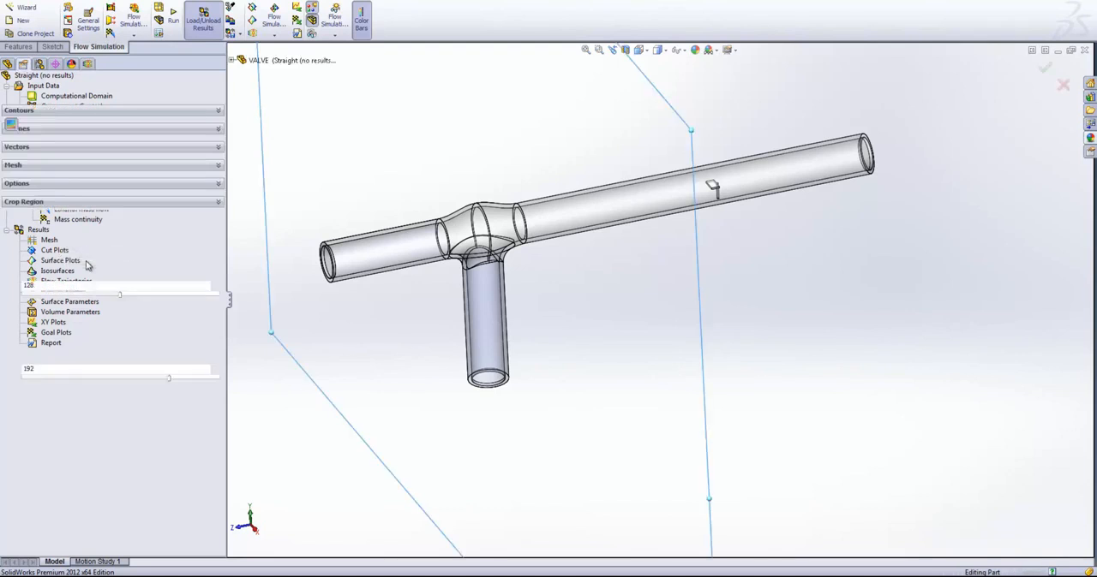
click(30, 265)
click(21, 208)
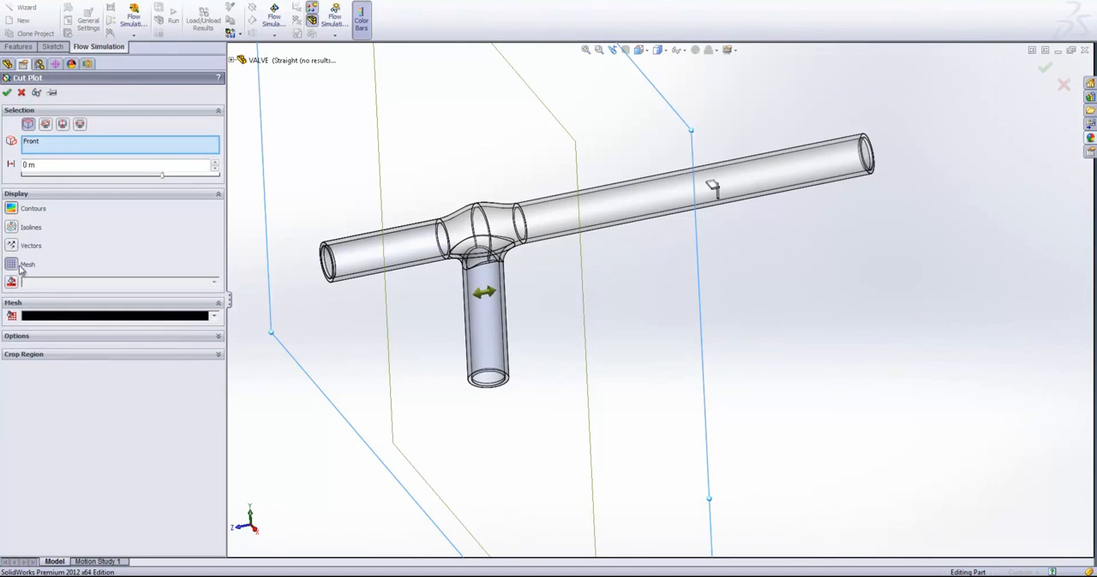
click(50, 142)
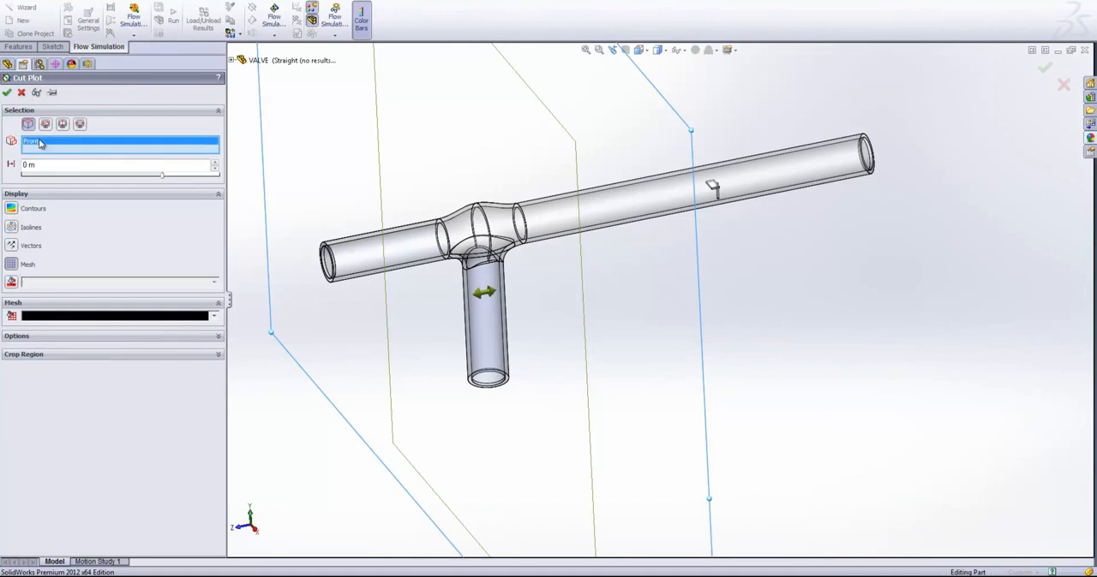
click(231, 60)
click(267, 133)
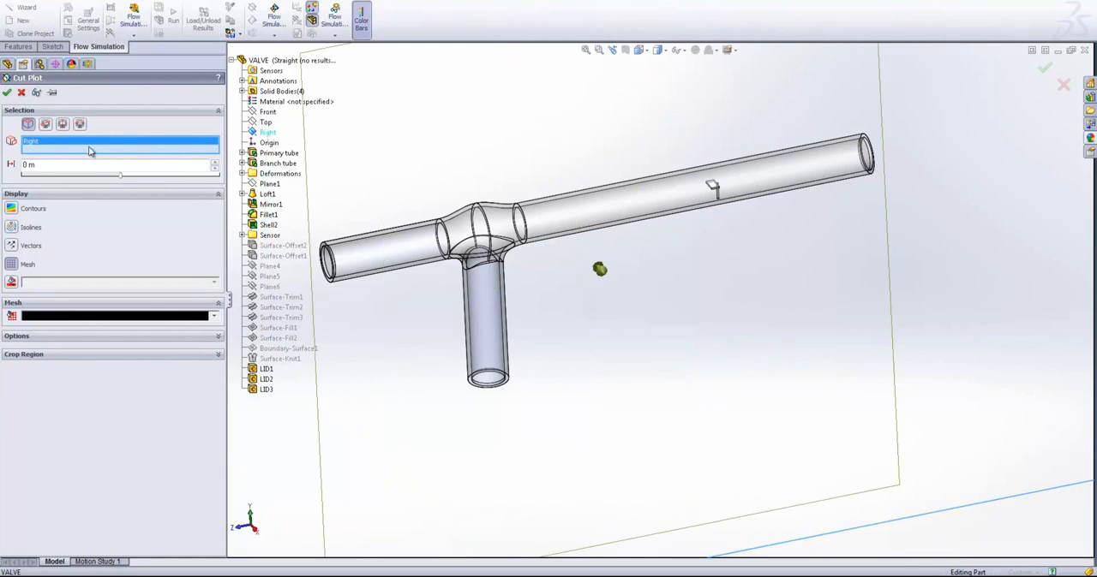
click(8, 93)
- Examine the mesh cells around the small sensor, along the tube walls and at the junction with the branch tube
key(ctrl+1)
scroll(660, 222, down, 5)
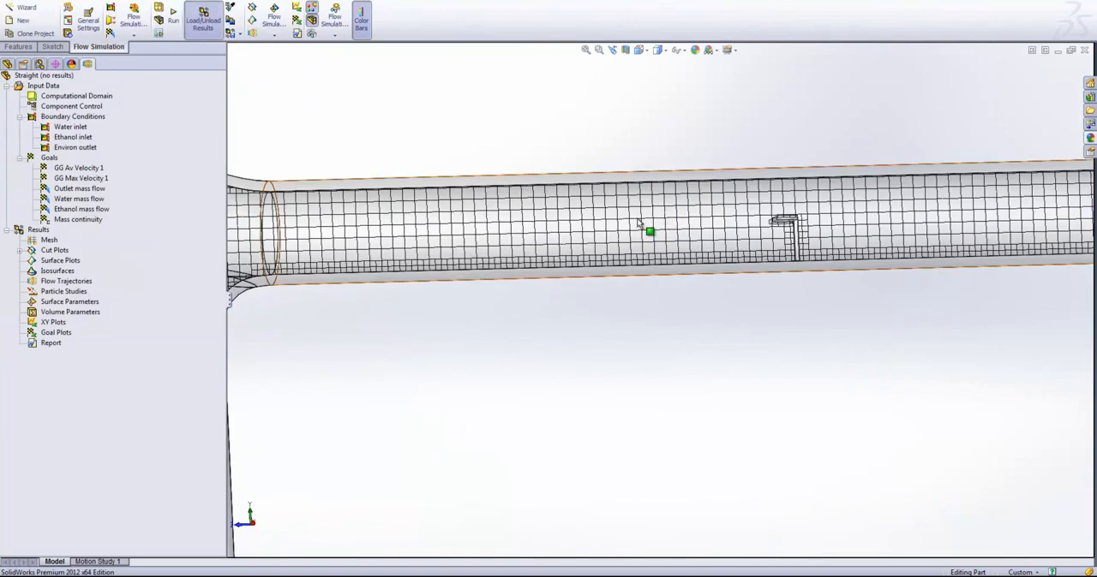
scroll(557, 260, up, 2)
scroll(947, 296, down, 2)
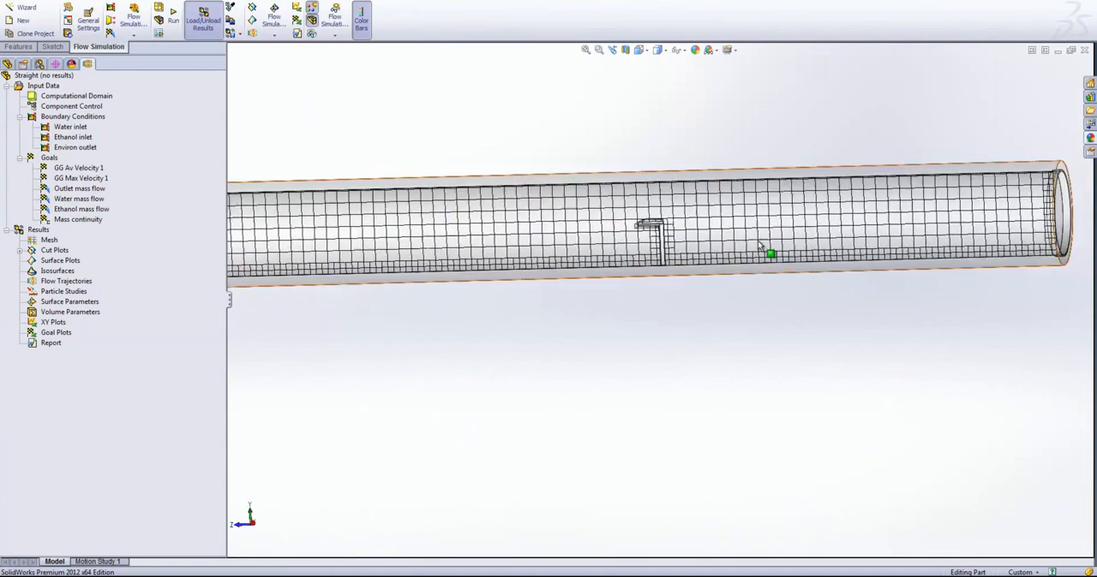
scroll(759, 246, down, 2)
scroll(501, 338, down, 3)
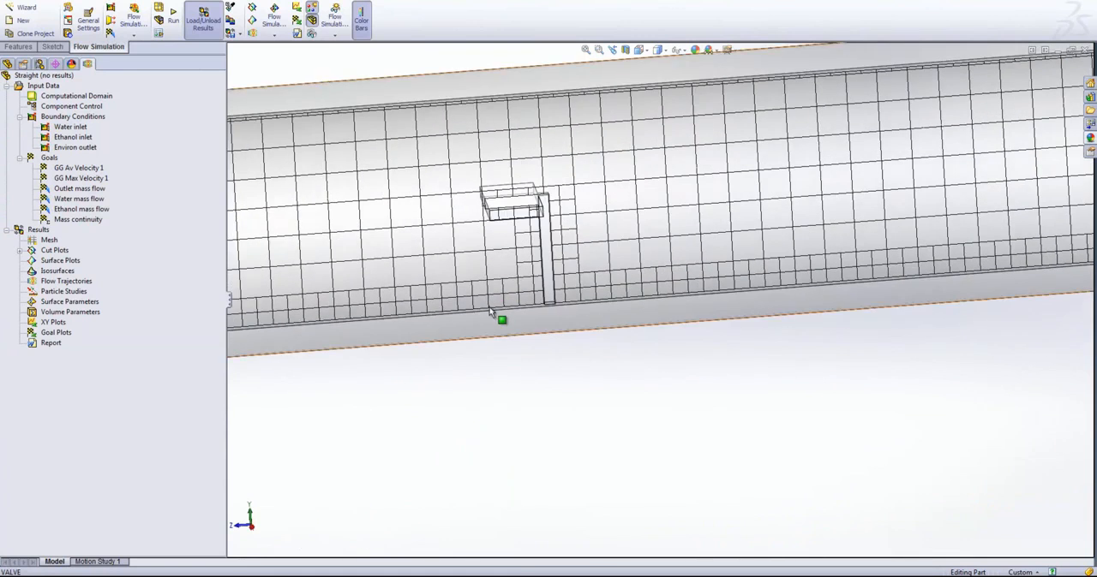
scroll(505, 307, down, 2)
scroll(574, 299, up, 3)
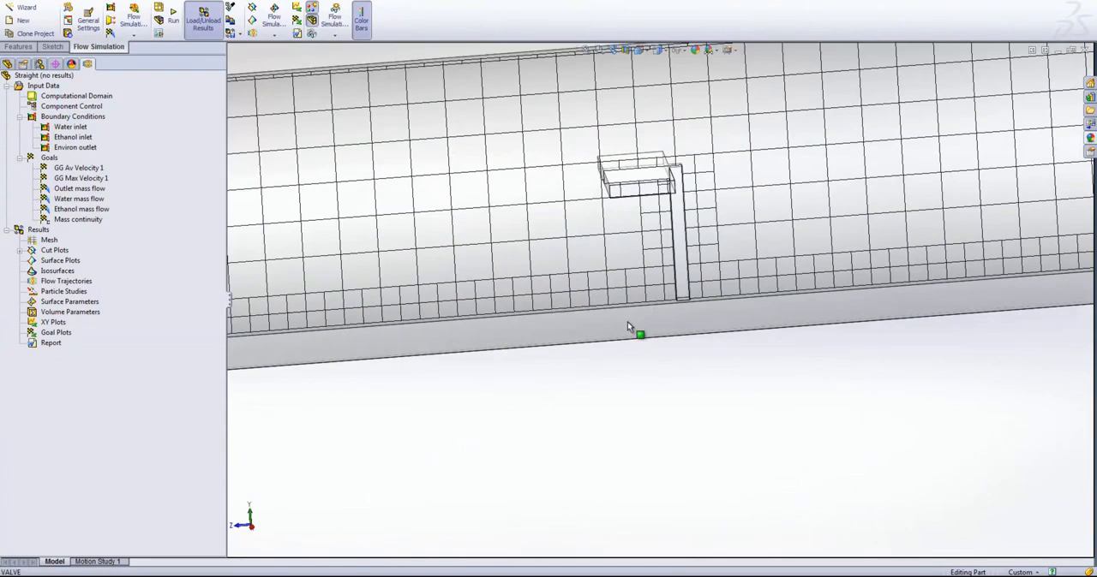
middle_drag(653, 184, 648, 163)
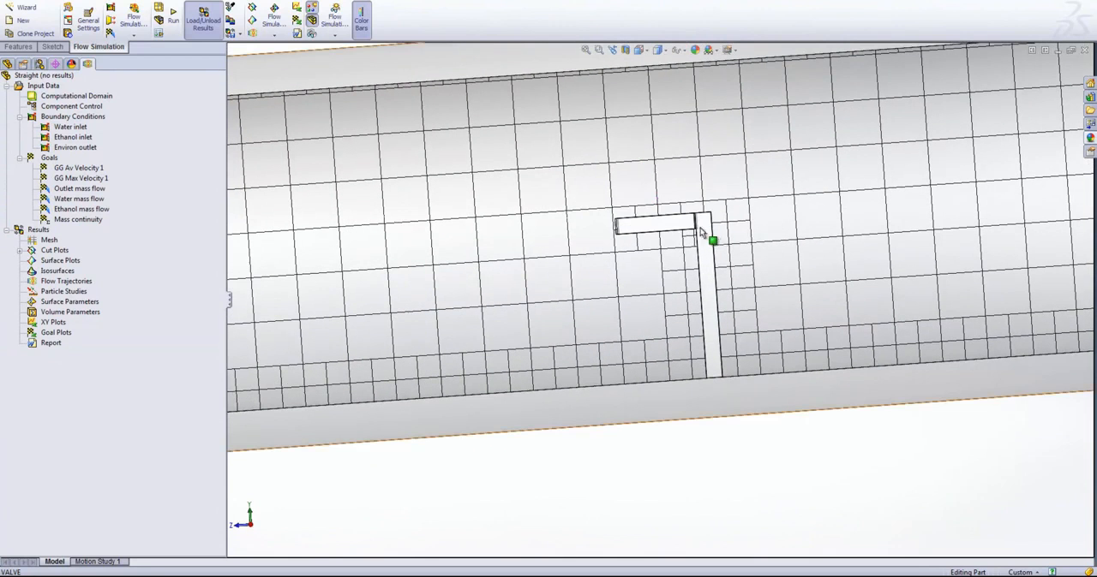
scroll(582, 296, up, 5)
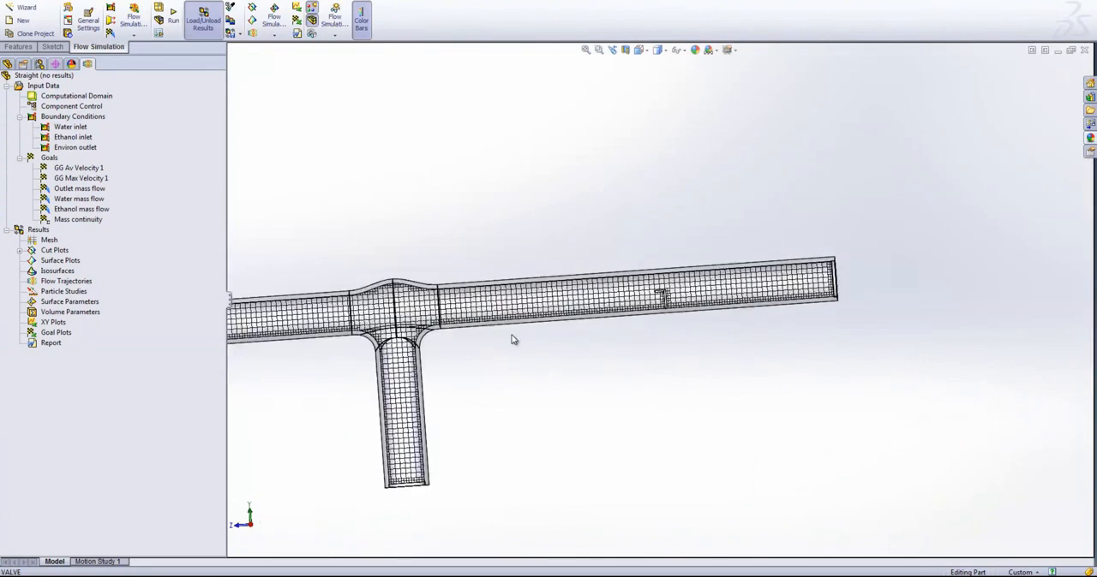
scroll(411, 296, down, 5)
scroll(407, 294, down, 4)
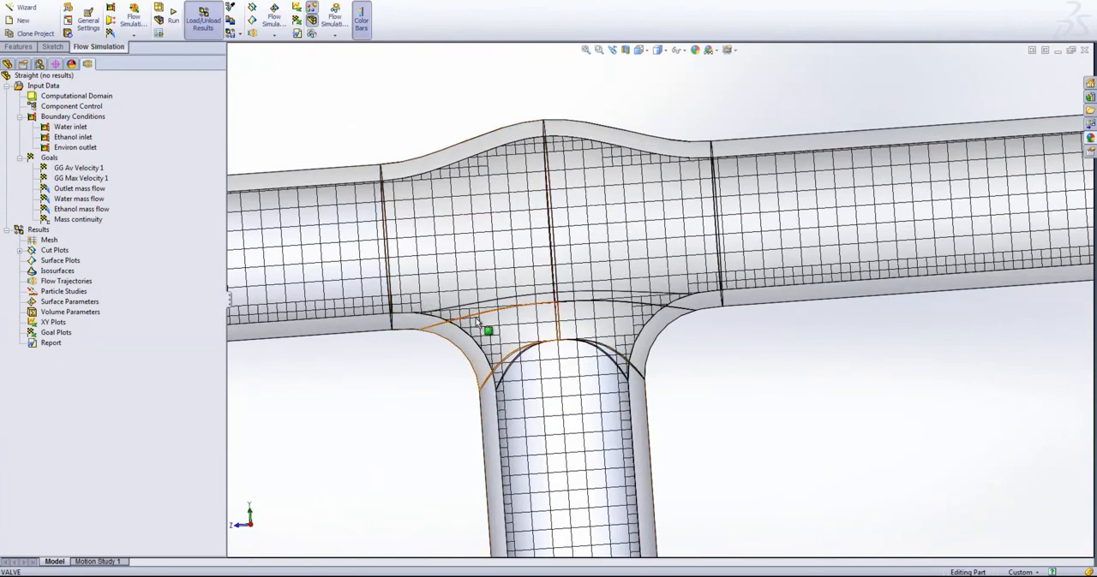
scroll(666, 313, up, 8)
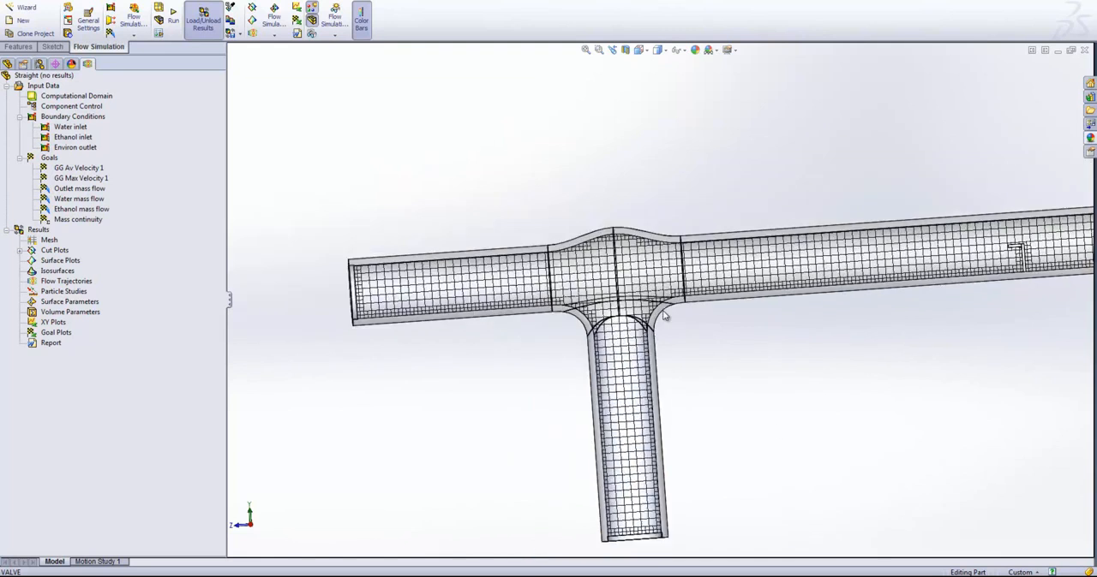
scroll(1034, 316, down, 1)
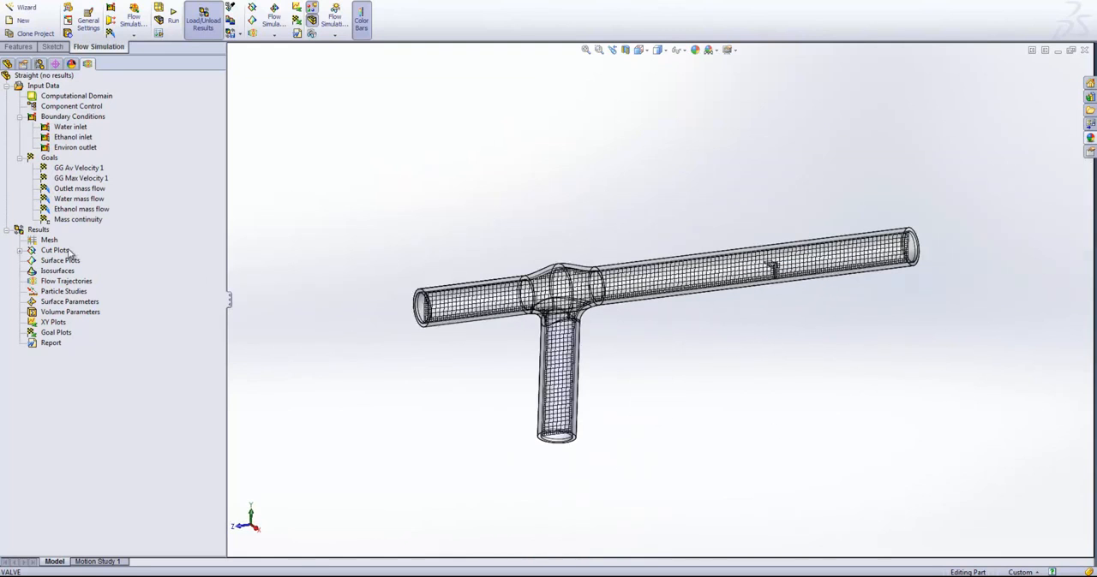
- Hide the mesh cut plot
click(21, 251)
right_click(55, 261)
click(84, 284)
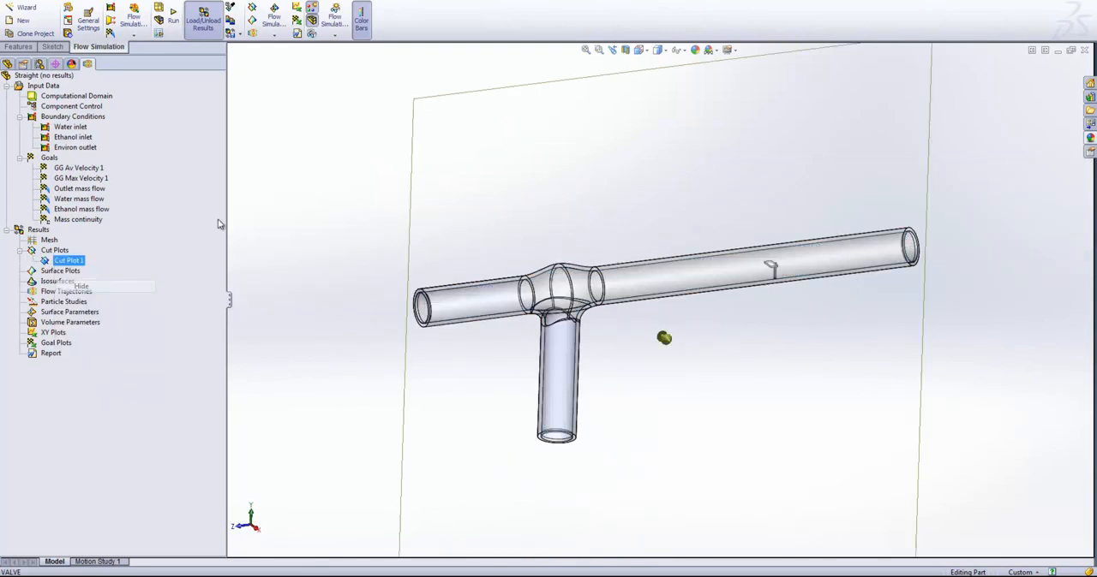
- Insert a second cut plot on the Right plane showing Velocity contours
right_click(56, 250)
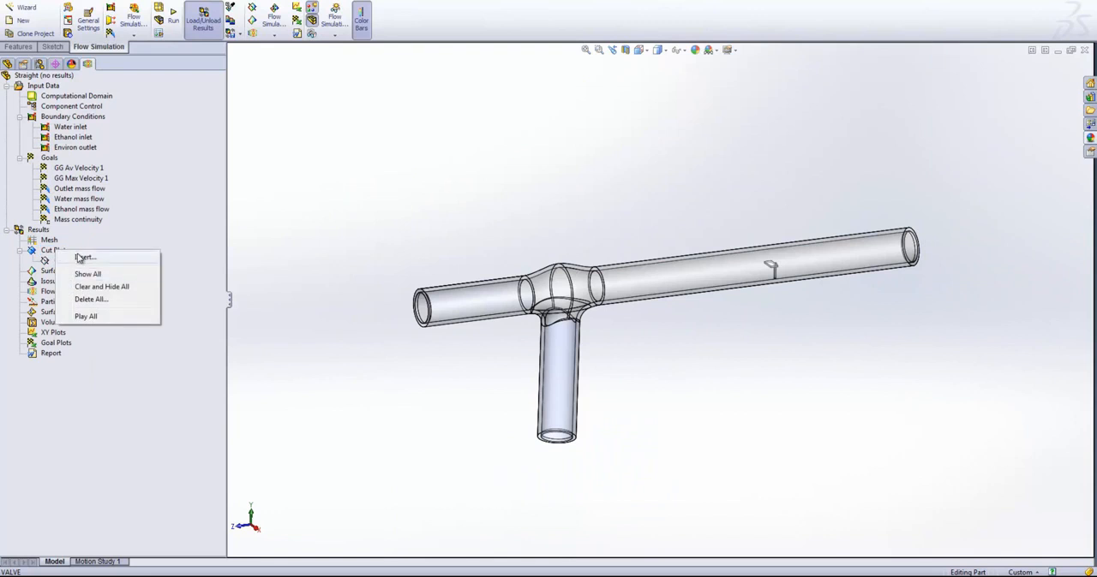
click(82, 257)
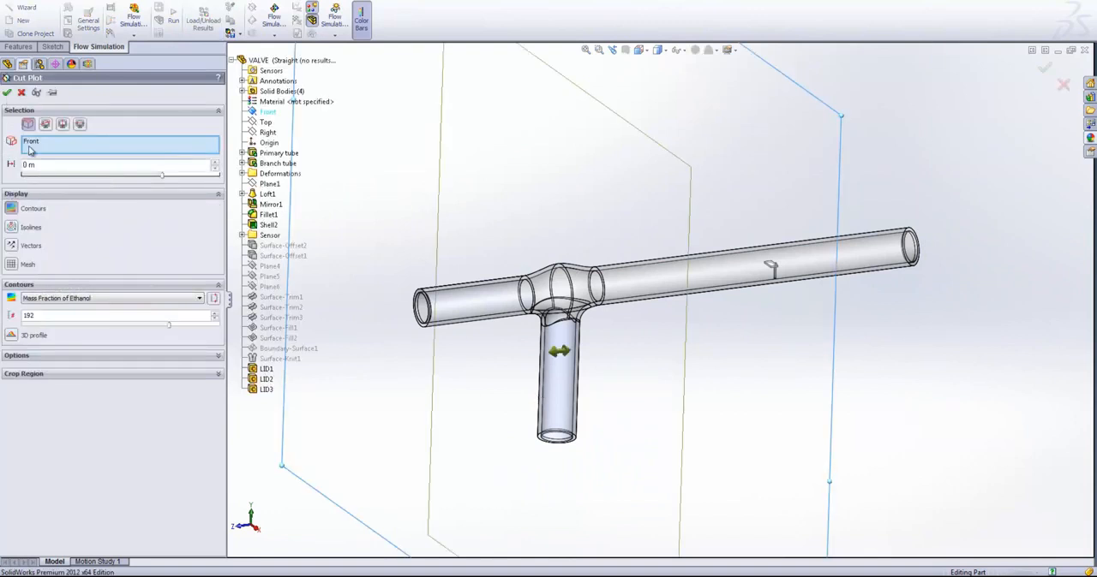
click(265, 134)
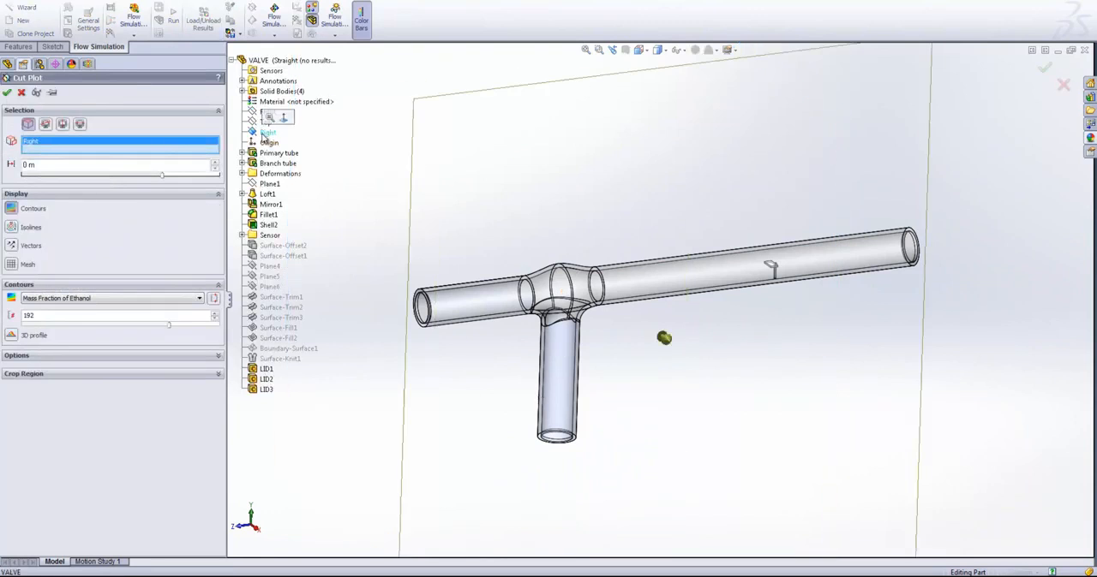
click(41, 300)
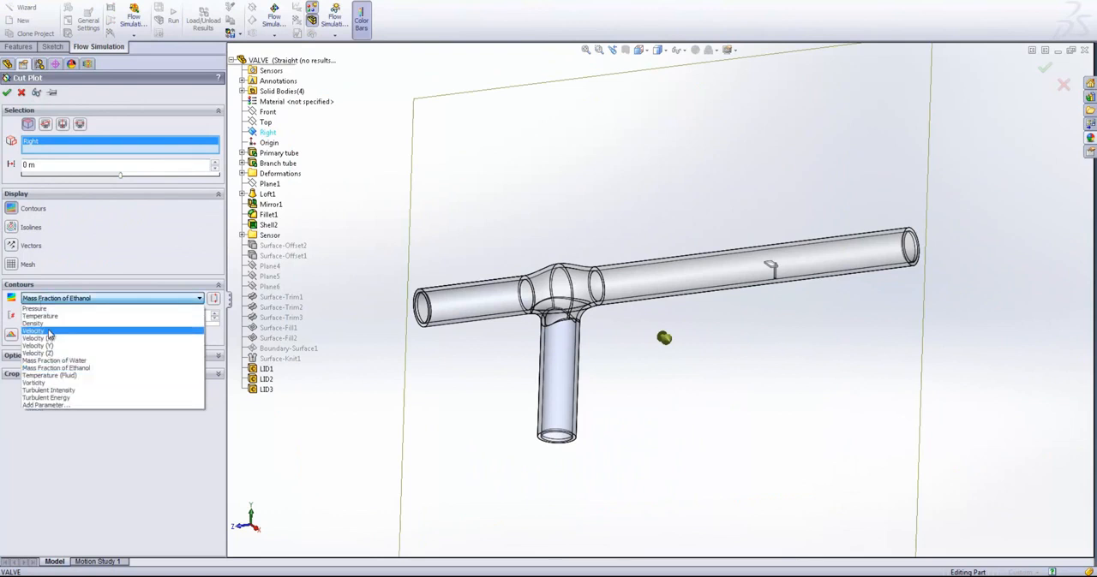
click(51, 329)
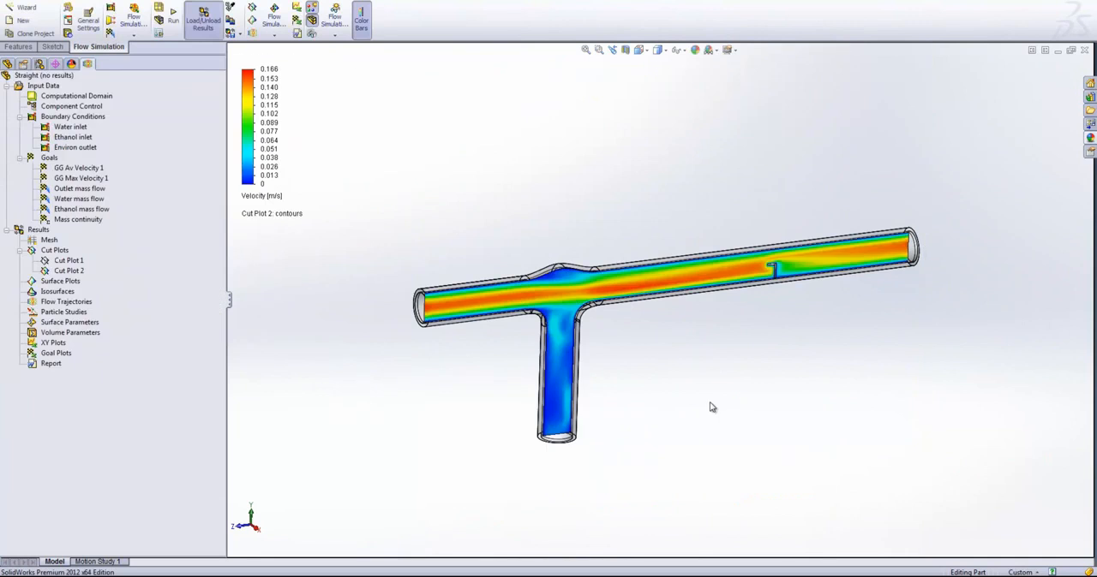
- Check the velocity contours around the small sensor and hide the velocity cut plot on the Right plane
scroll(749, 265, down, 1)
middle_drag(749, 266, 725, 285)
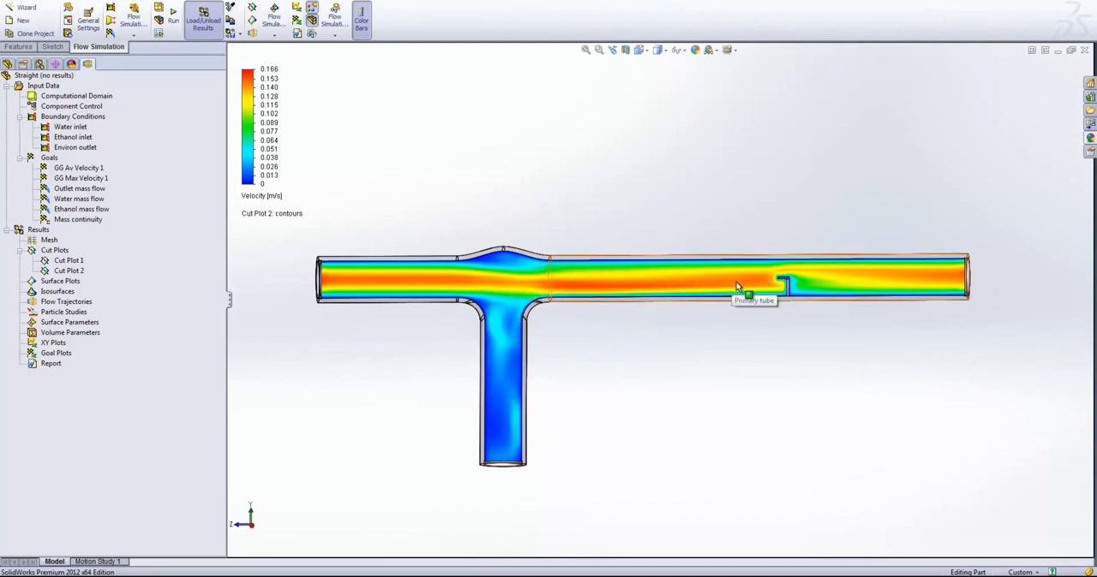
scroll(811, 280, down, 5)
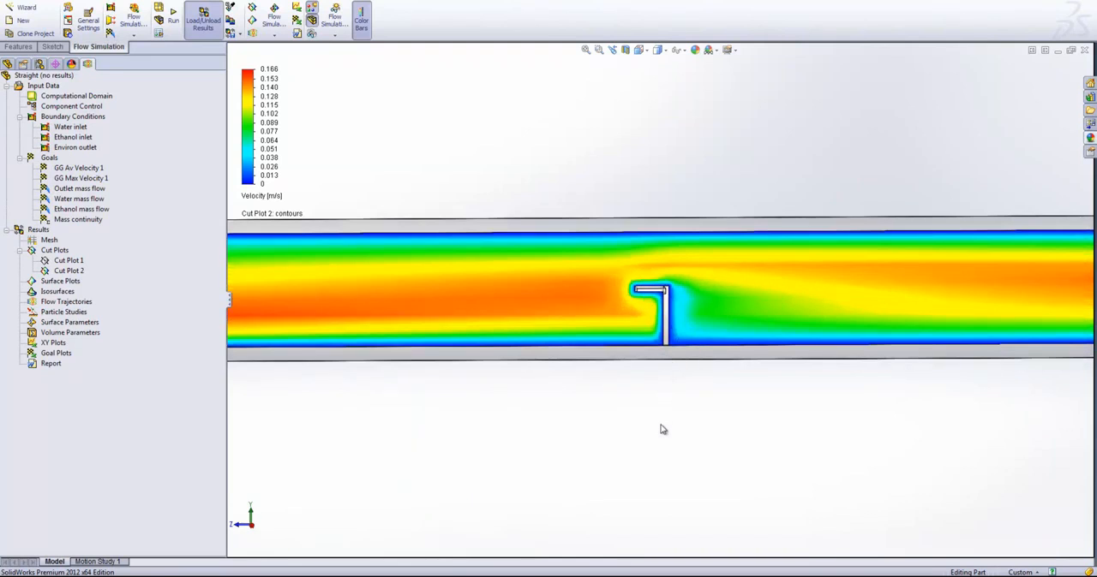
scroll(546, 346, up, 5)
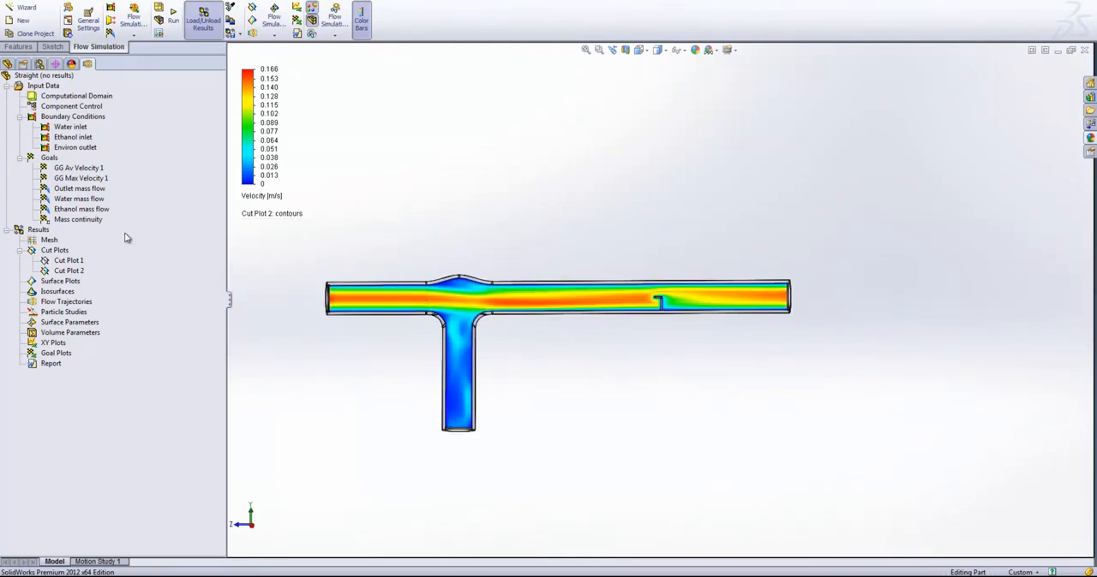
right_click(56, 272)
click(81, 293)
- Insert a third cut plot on the Top plane showing Velocity contours
right_click(63, 256)
click(85, 258)
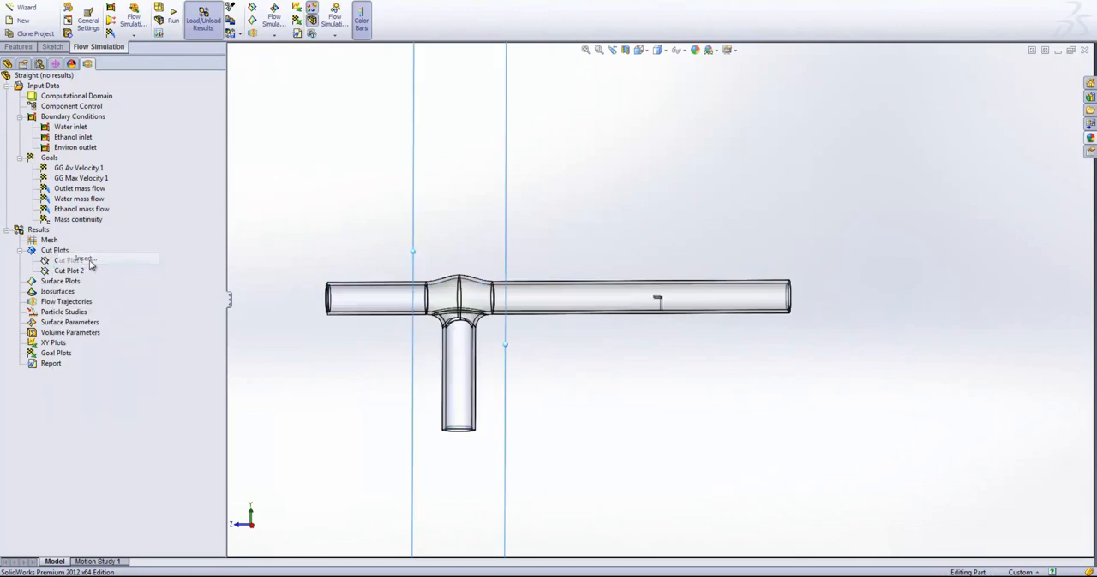
click(54, 146)
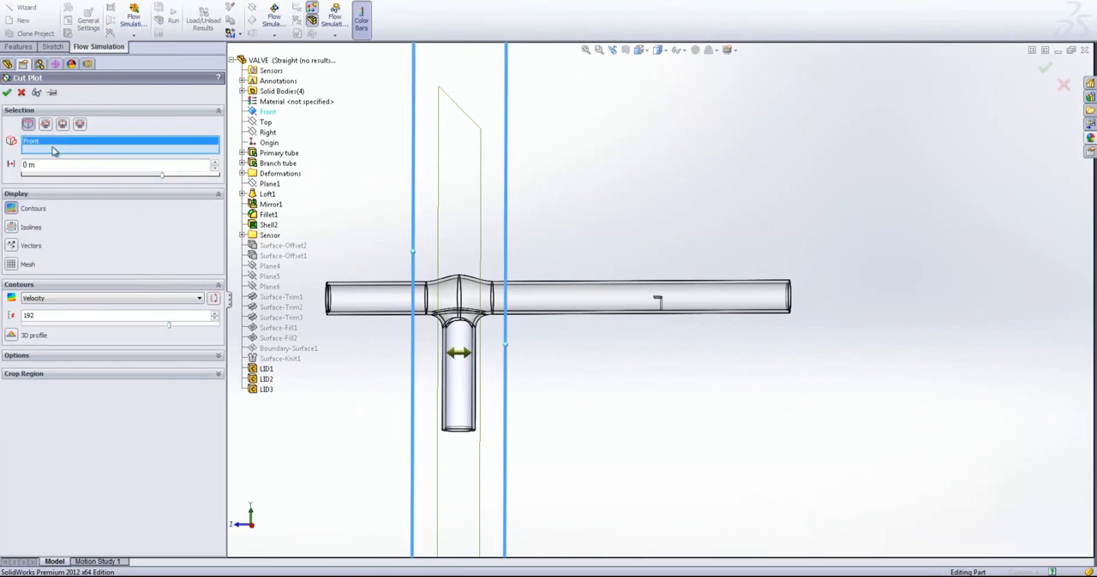
click(266, 132)
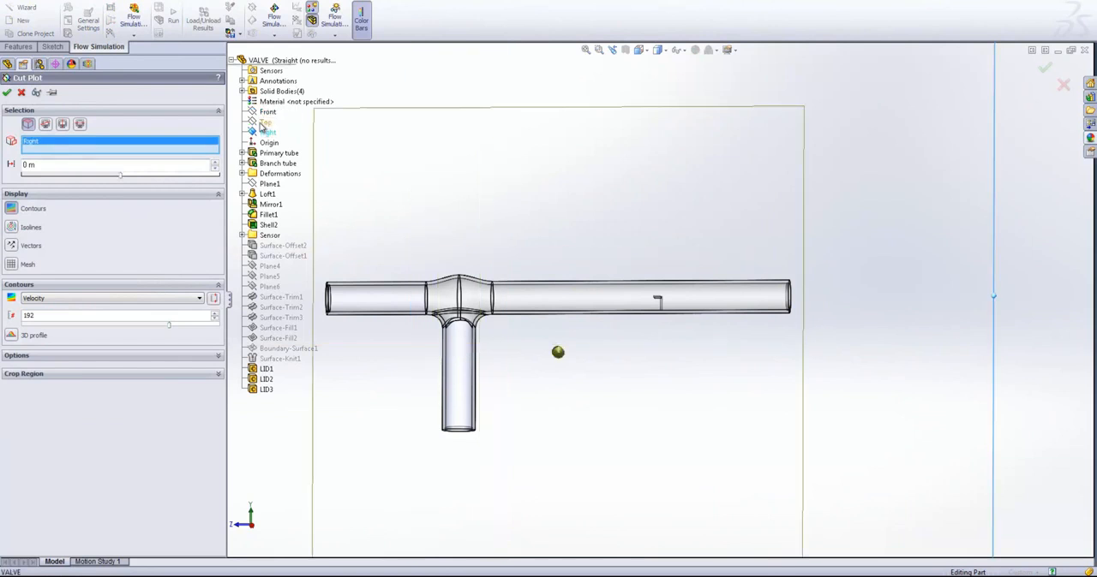
click(265, 121)
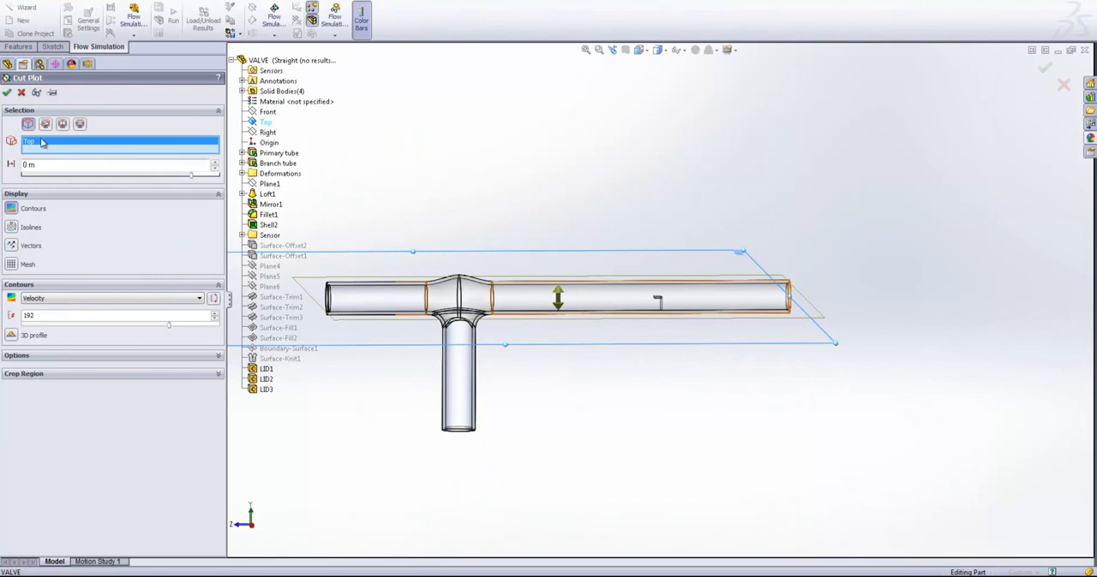
click(7, 91)
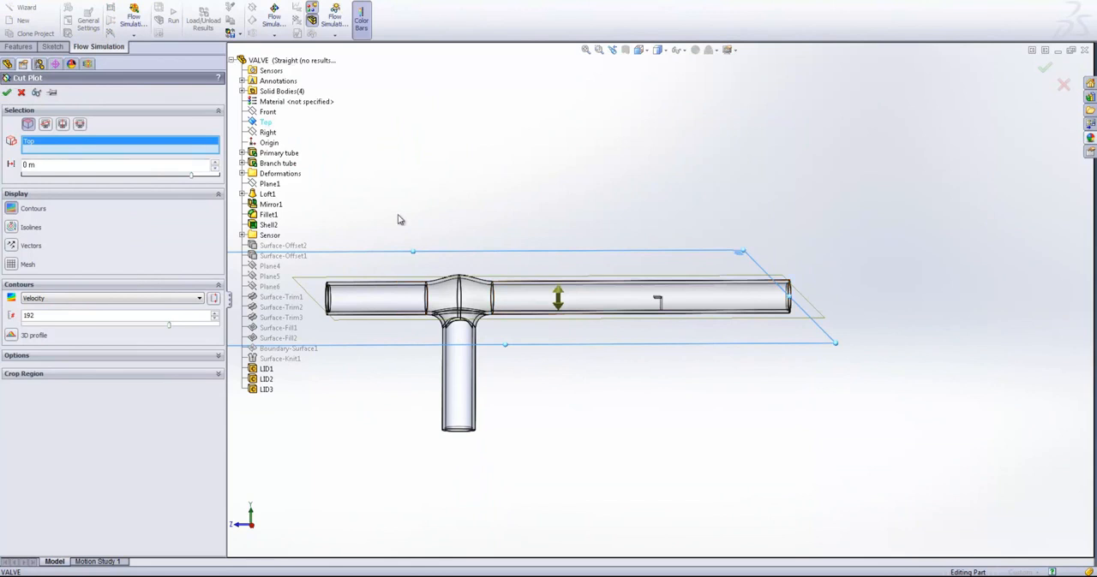
- Examine the Top plane velocity contours at the tube junction, along the primary tube and around the sensor
mouse_move(538, 350)
middle_down()
mouse_move(608, 403)
mouse_move(646, 284)
mouse_move(402, 367)
mouse_move(588, 368)
mouse_move(477, 332)
mouse_move(504, 300)
middle_up()
scroll(608, 404, down, 3)
mouse_move(613, 378)
middle_down()
mouse_move(849, 453)
mouse_move(553, 426)
mouse_move(560, 411)
mouse_move(670, 453)
mouse_move(648, 412)
mouse_move(619, 414)
mouse_move(624, 388)
middle_up()
scroll(603, 318, up, 2)
middle_drag(603, 321, 605, 342)
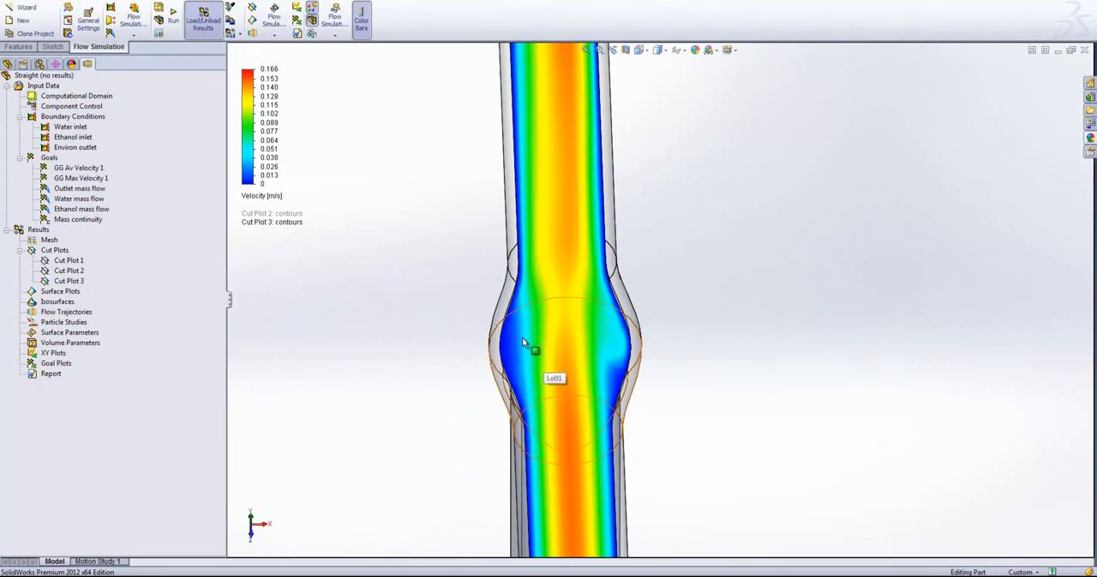
scroll(593, 339, up, 1)
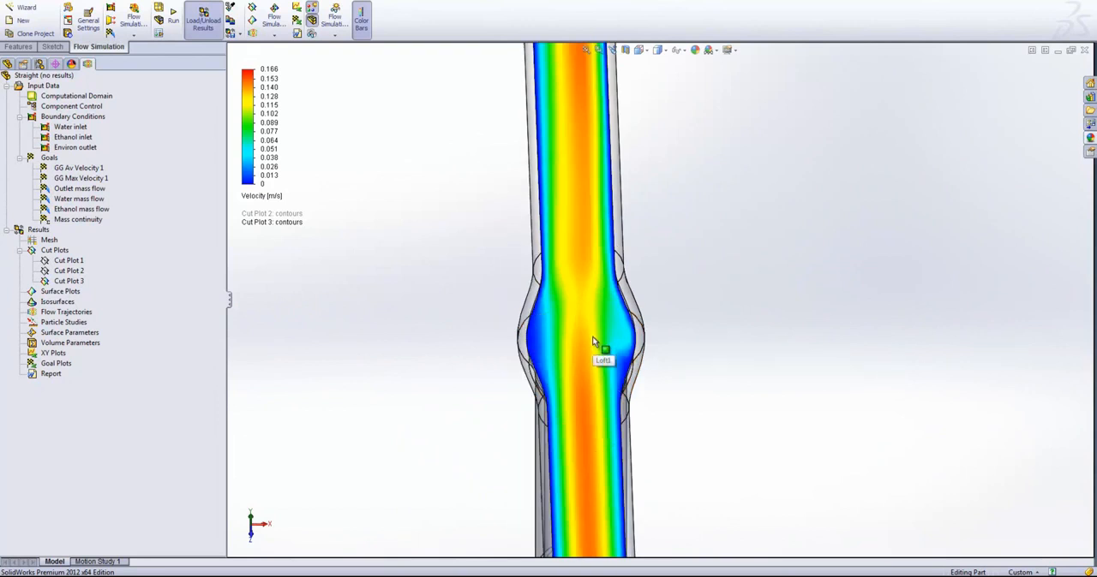
scroll(595, 341, down, 1)
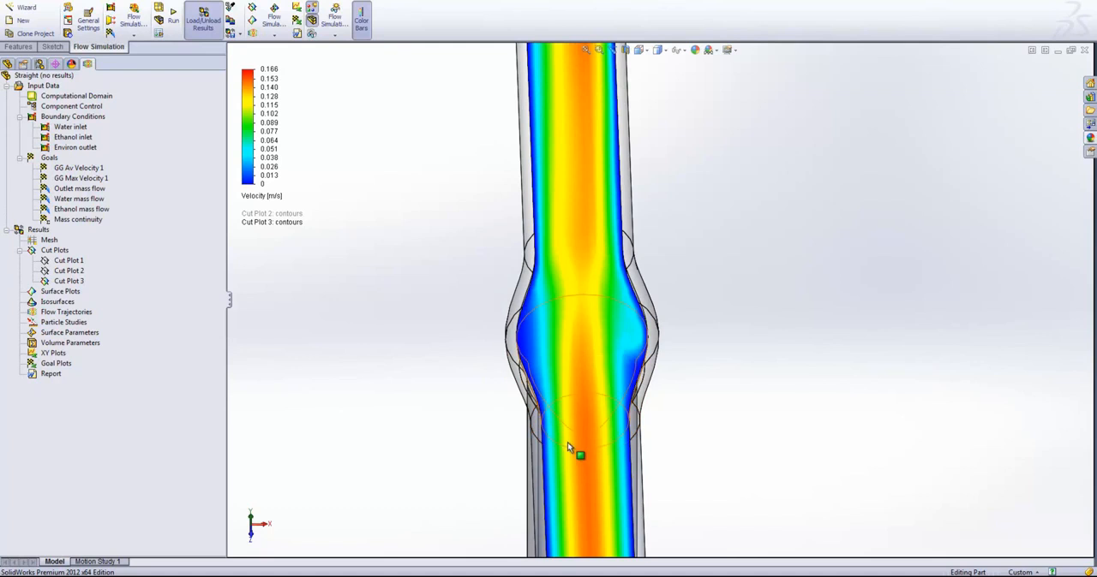
scroll(632, 360, up, 3)
scroll(673, 184, down, 5)
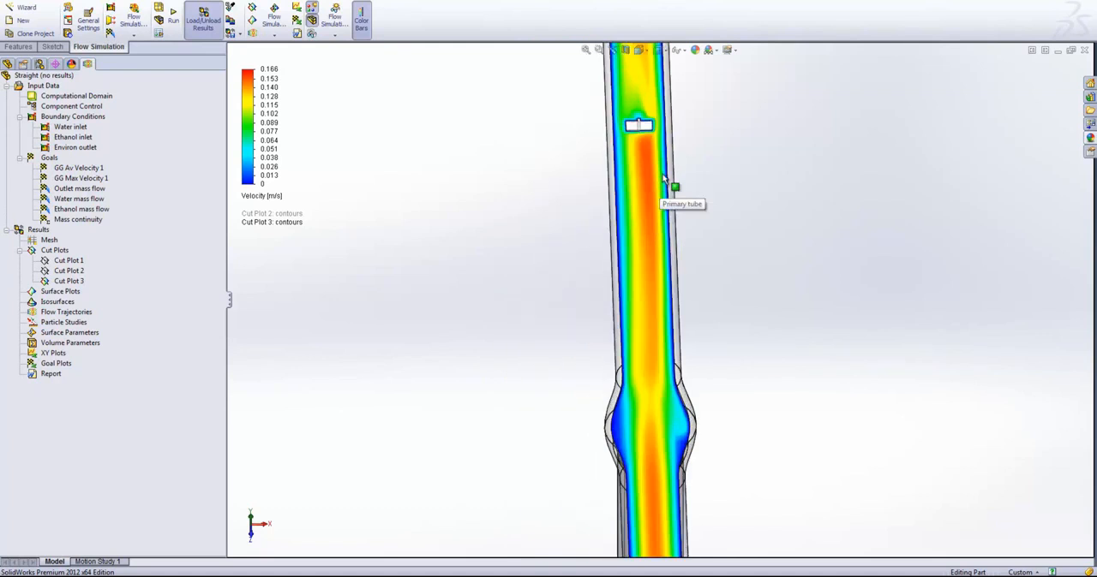
scroll(636, 261, down, 2)
scroll(640, 276, up, 3)
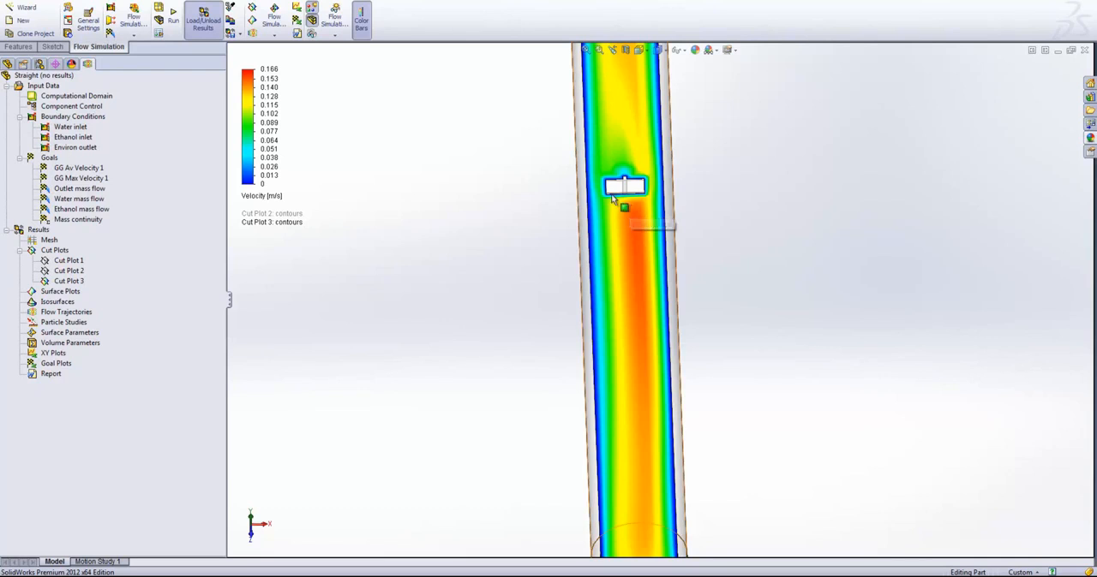
scroll(676, 257, up, 3)
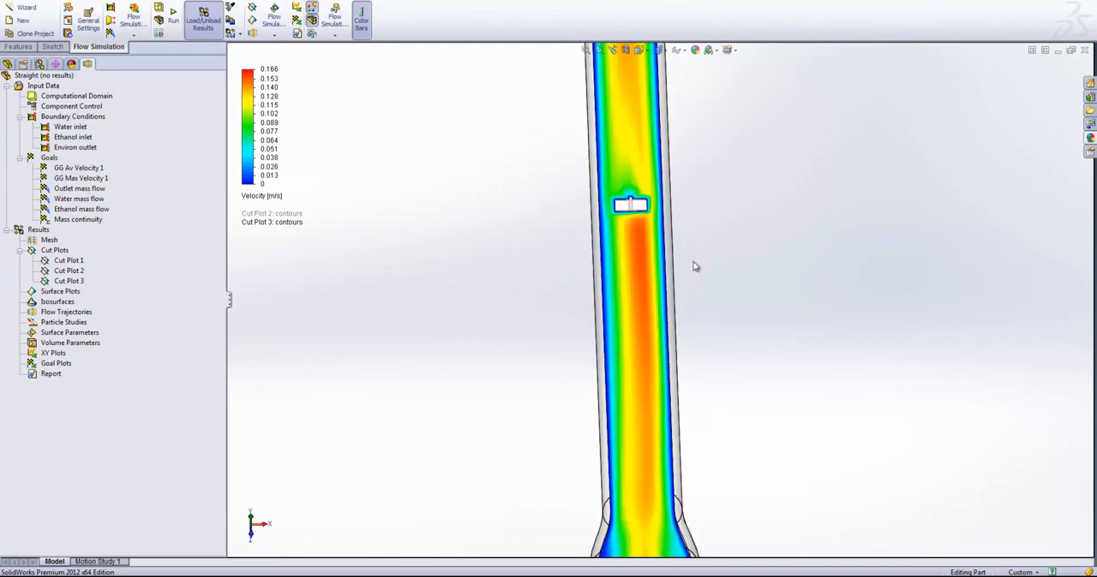
key(ctrl+7)
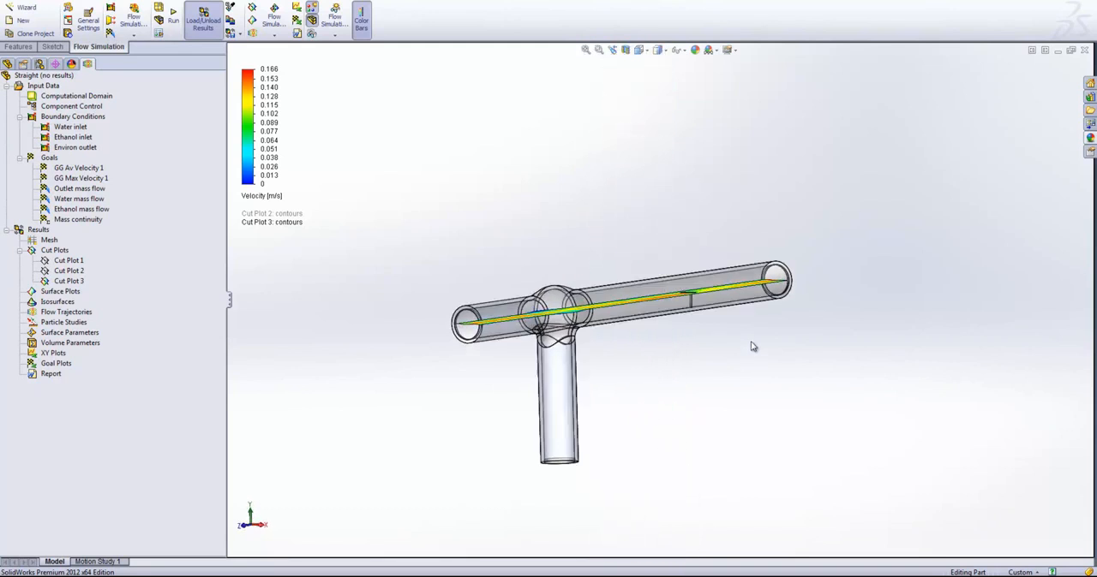
scroll(683, 329, down, 5)
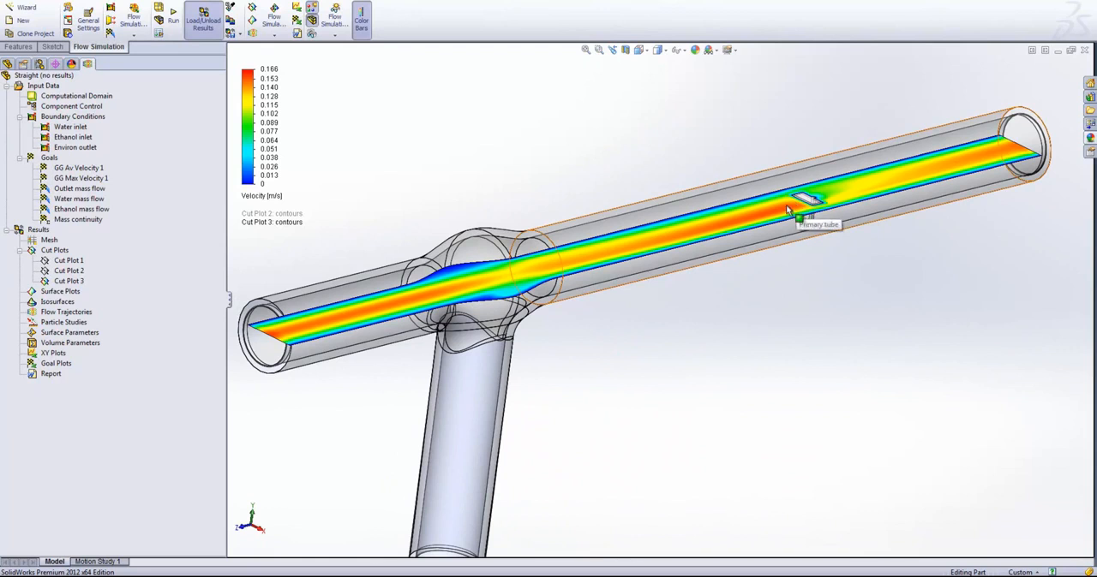
scroll(786, 210, down, 3)
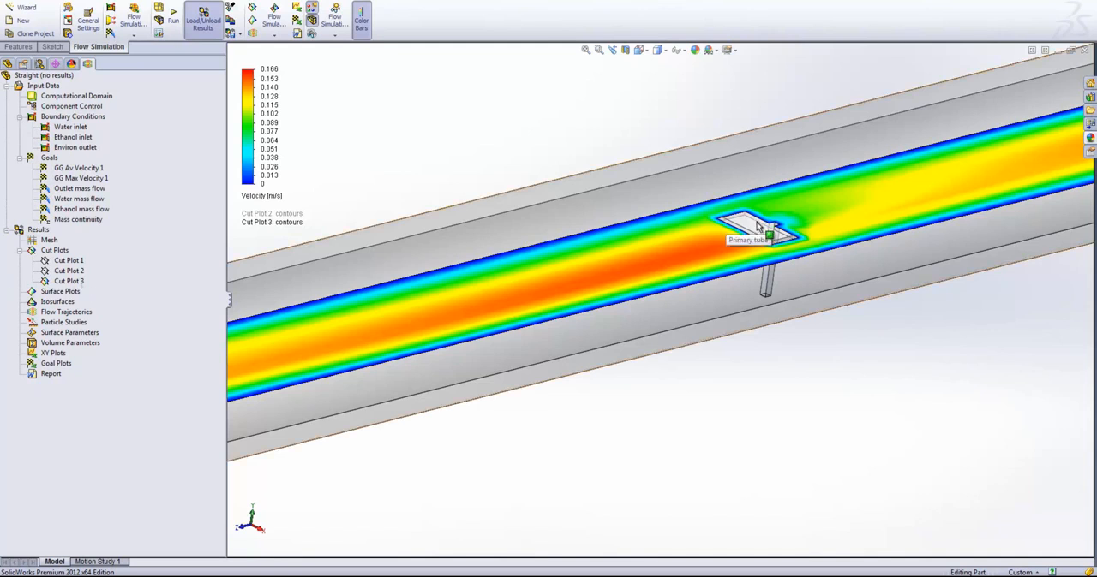
- Hide the Top plane velocity cut plot and insert a cut plot on the Right plane showing Mass Fraction of Ethanol contours
right_click(68, 281)
click(90, 306)
right_click(51, 251)
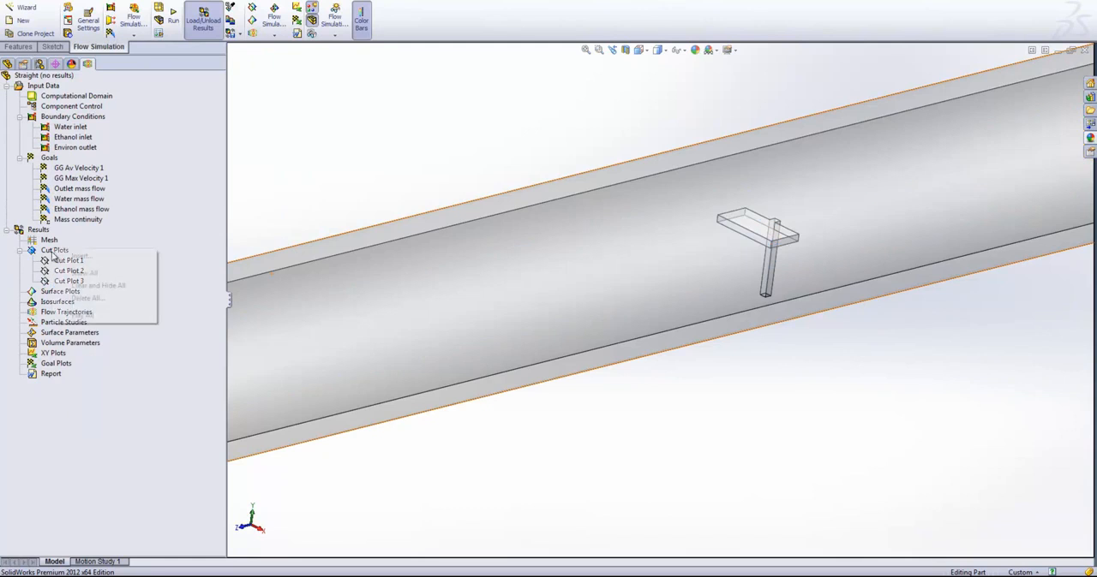
click(83, 256)
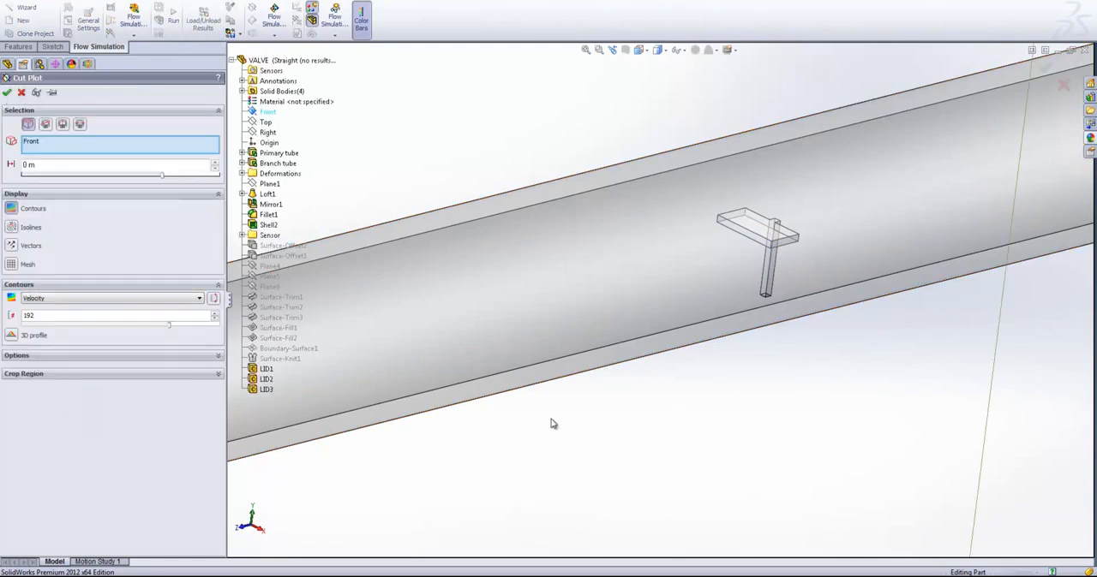
click(74, 299)
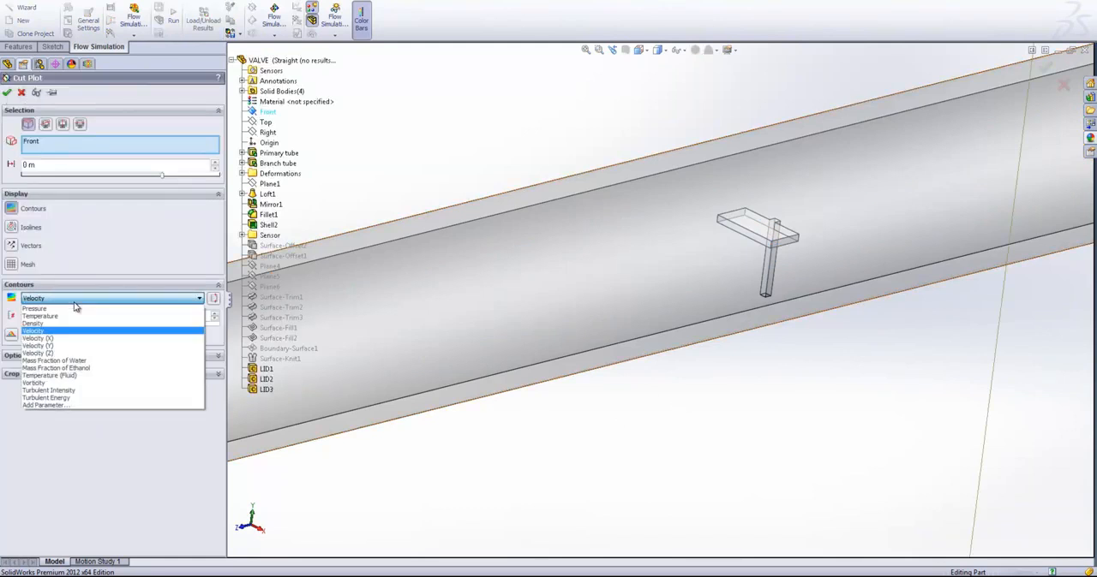
click(92, 368)
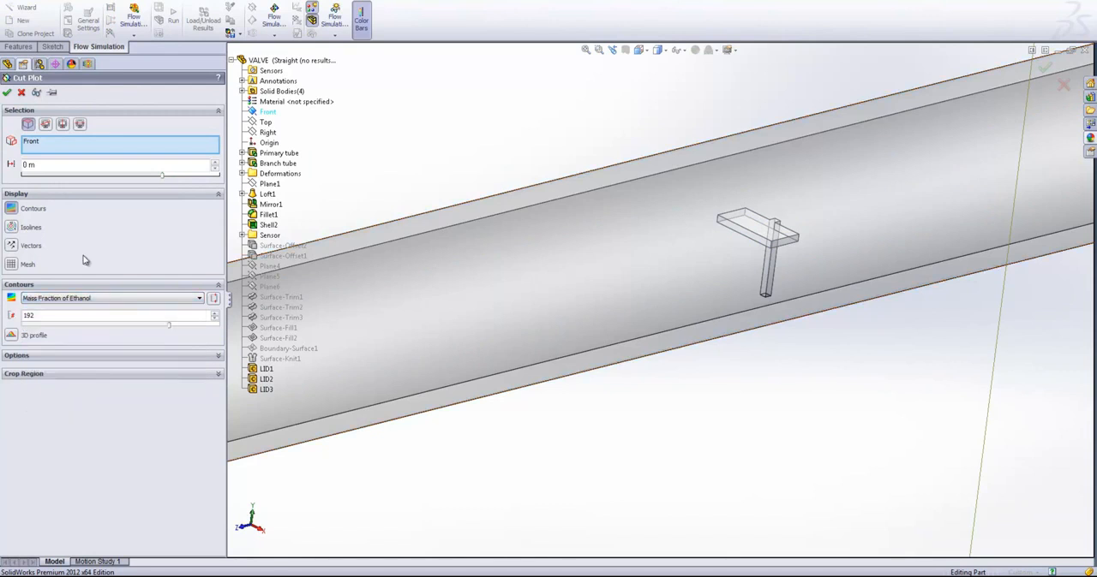
click(48, 143)
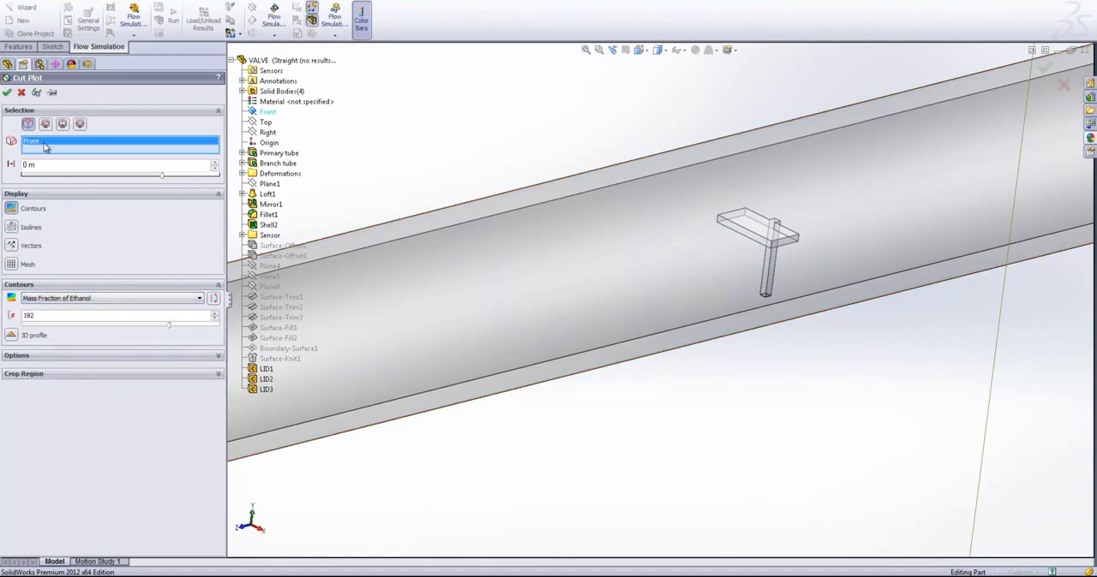
click(268, 133)
click(7, 92)
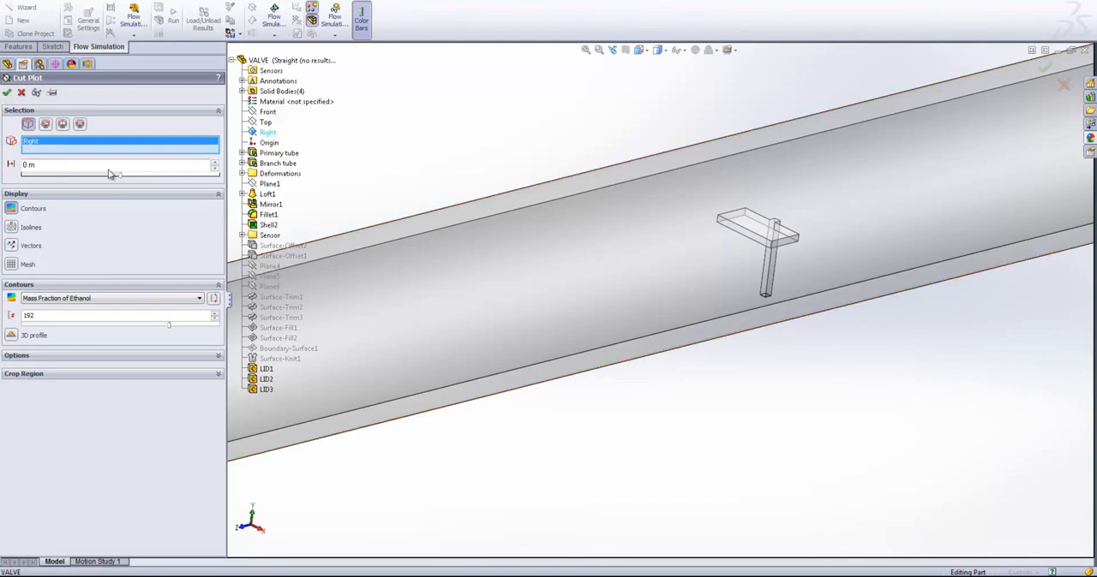
- Set the Mass Fraction of Ethanol color scale to a maximum of 1 and a minimum of 0
scroll(727, 444, up, 6)
middle_drag(727, 444, 696, 437)
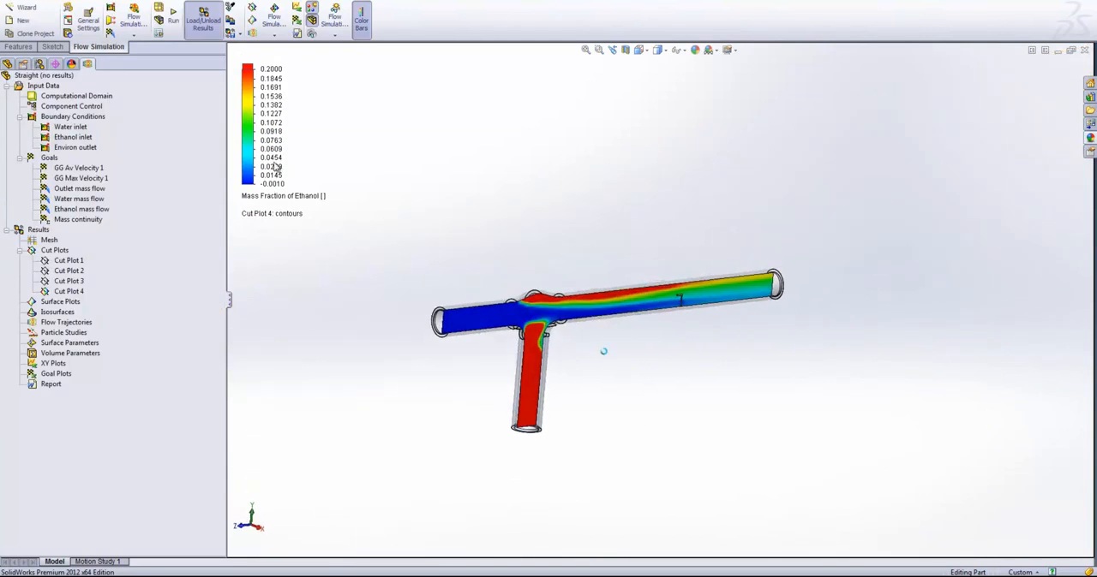
click(269, 69)
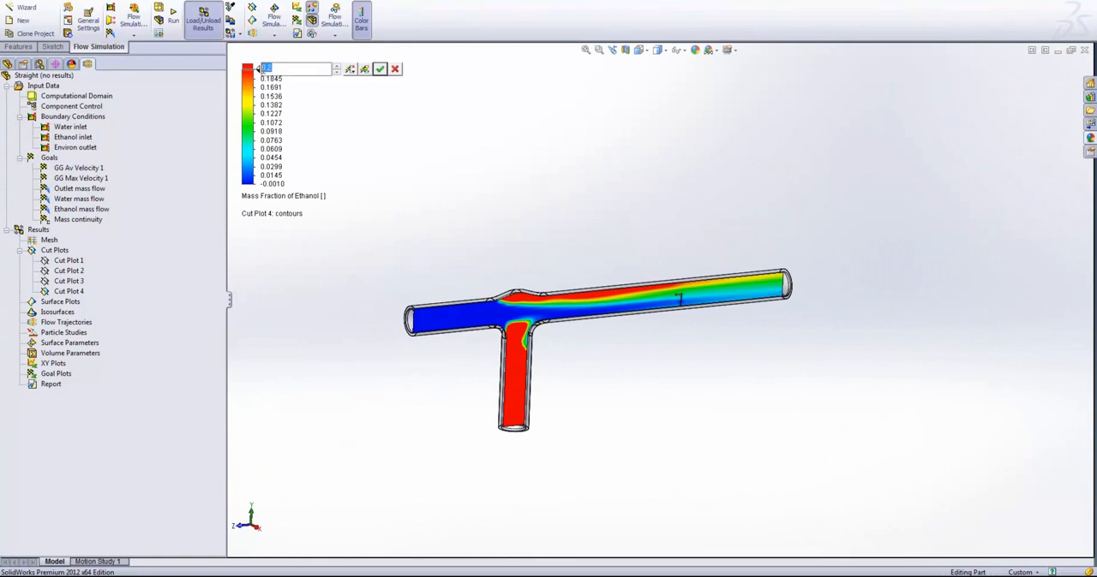
text(1)
click(379, 69)
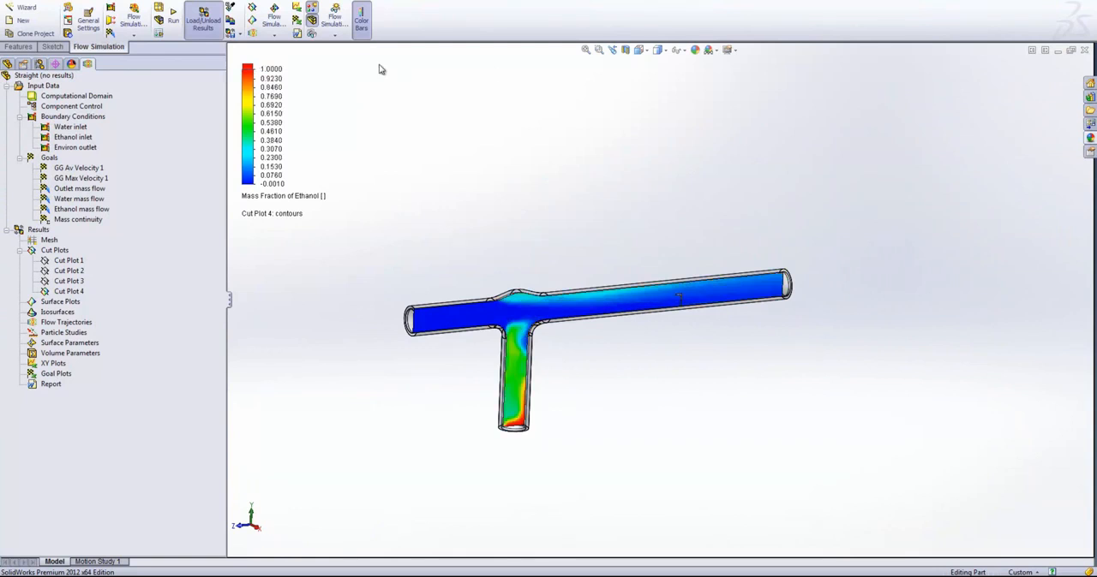
click(269, 184)
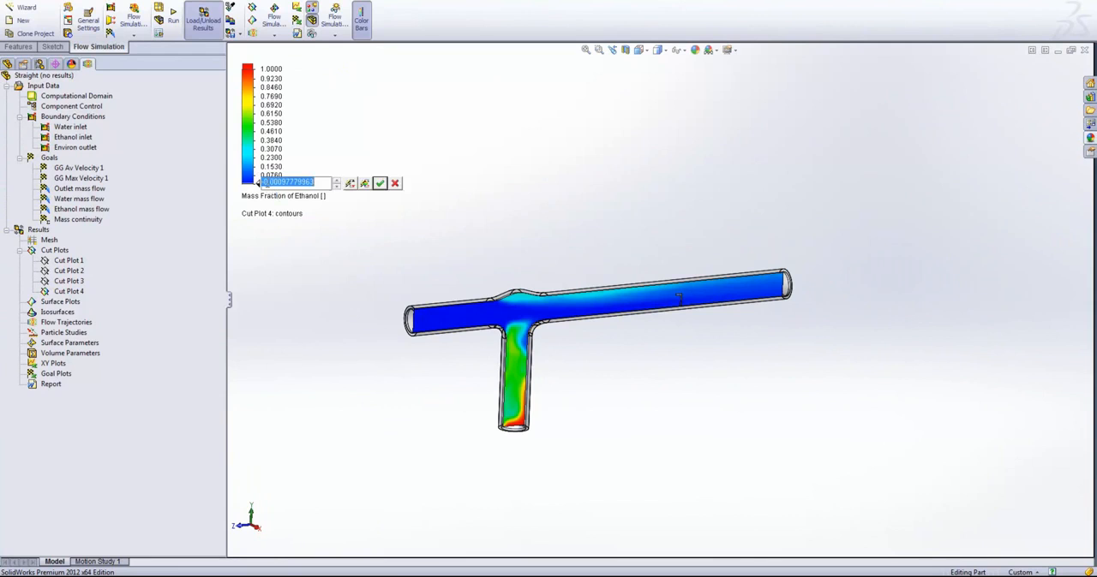
text(0)
click(380, 183)
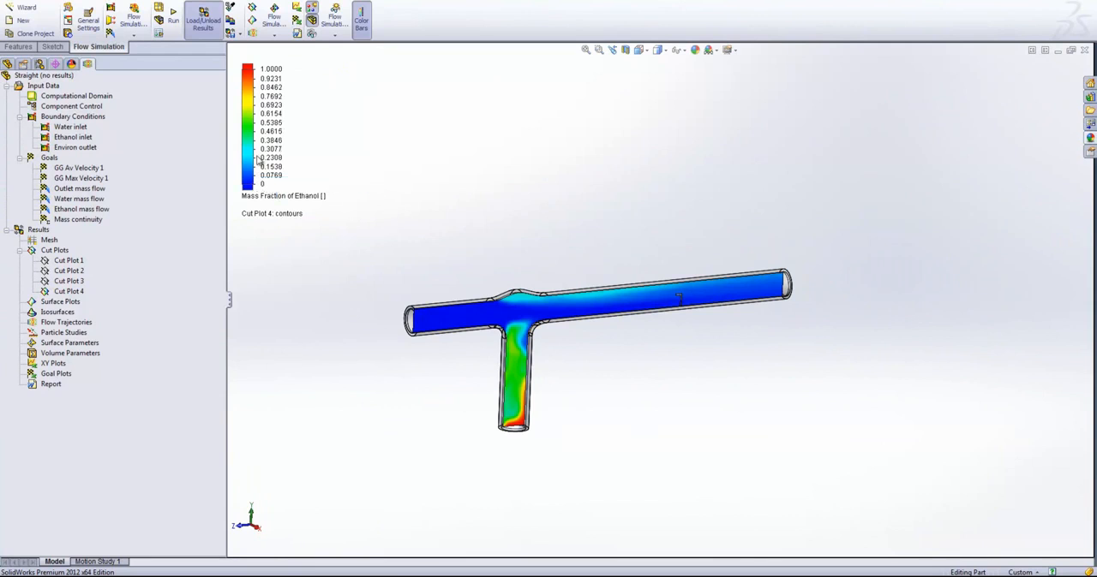
- Set the maximum of the Mass Fraction of Ethanol color scale to 0.2
scroll(582, 360, down, 8)
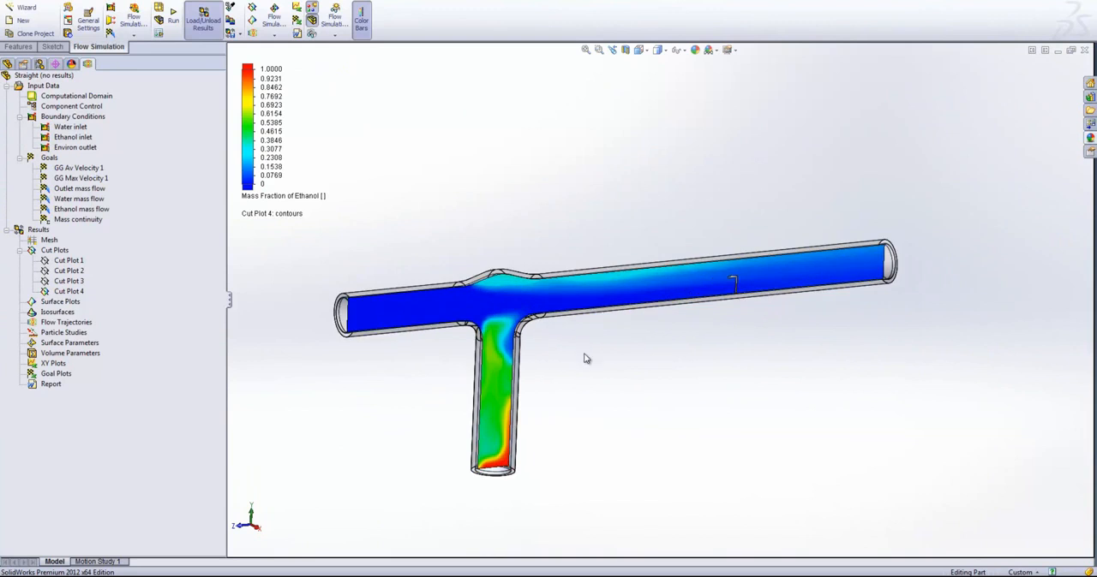
scroll(477, 330, up, 2)
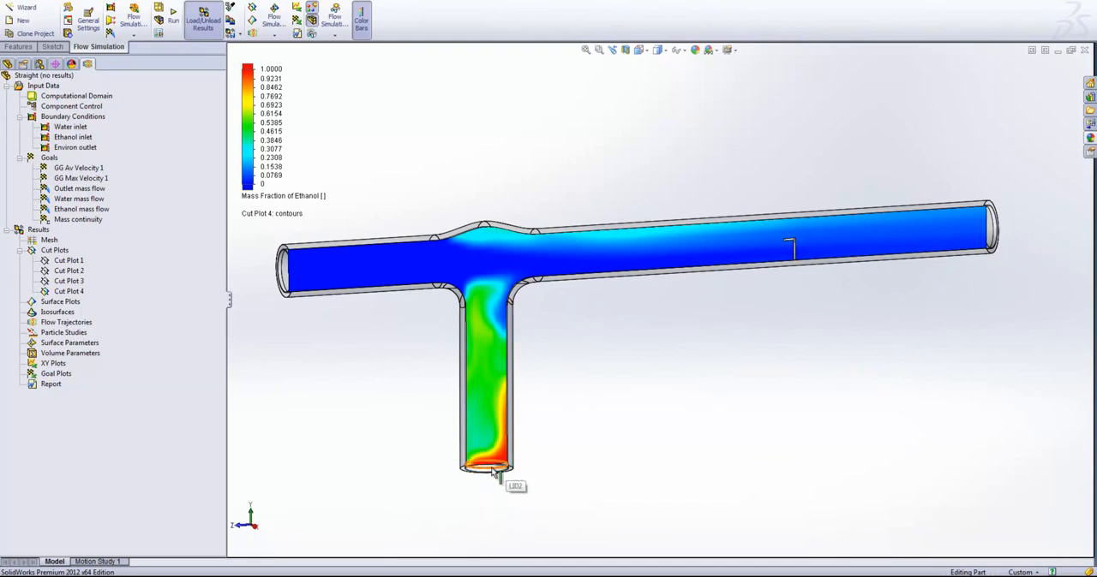
scroll(480, 467, down, 1)
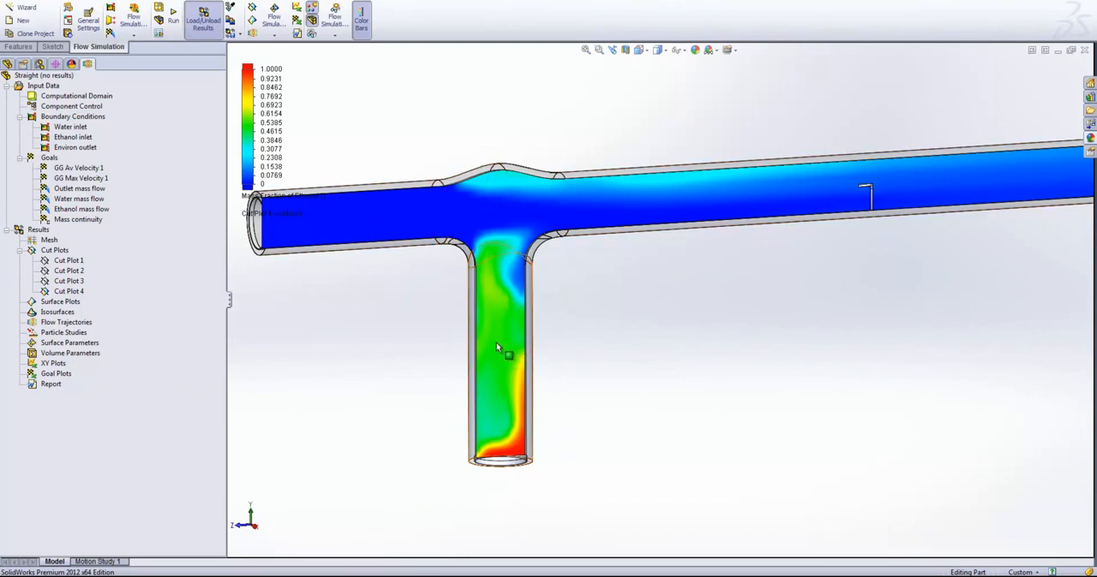
scroll(940, 205, up, 1)
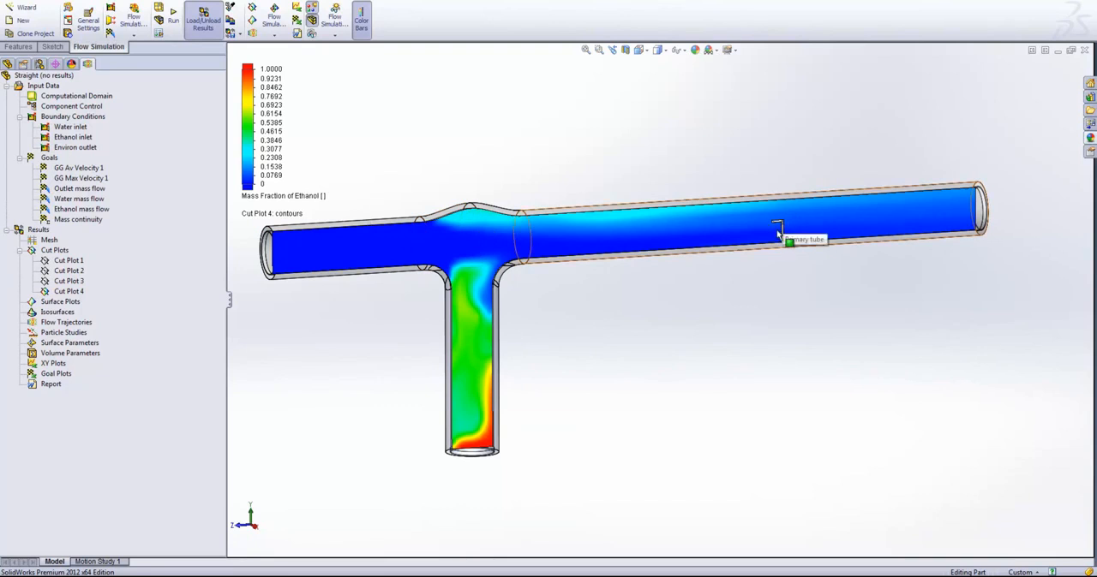
double_click(269, 70)
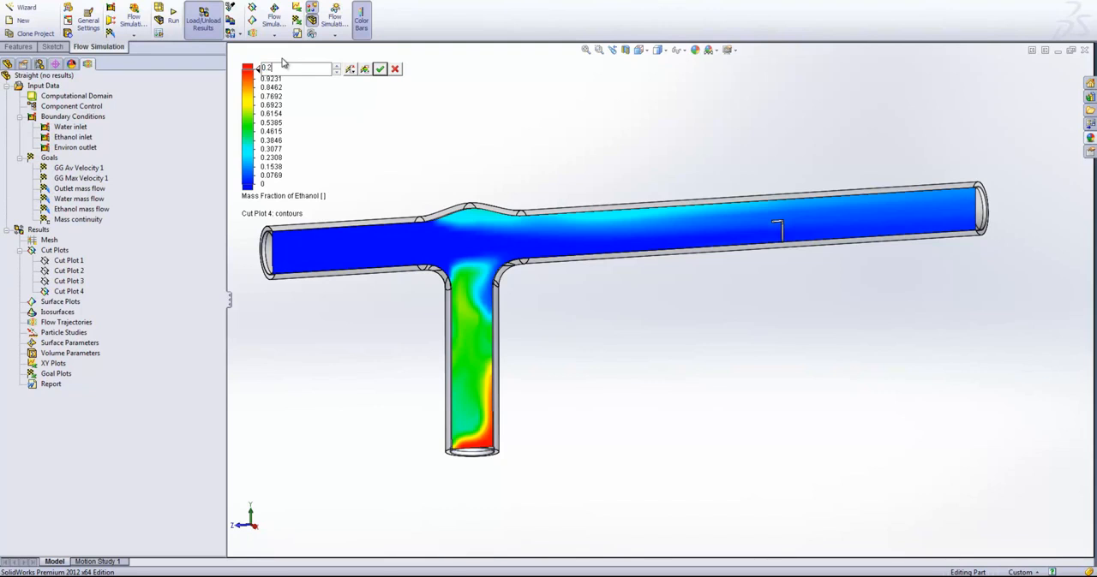
click(380, 69)
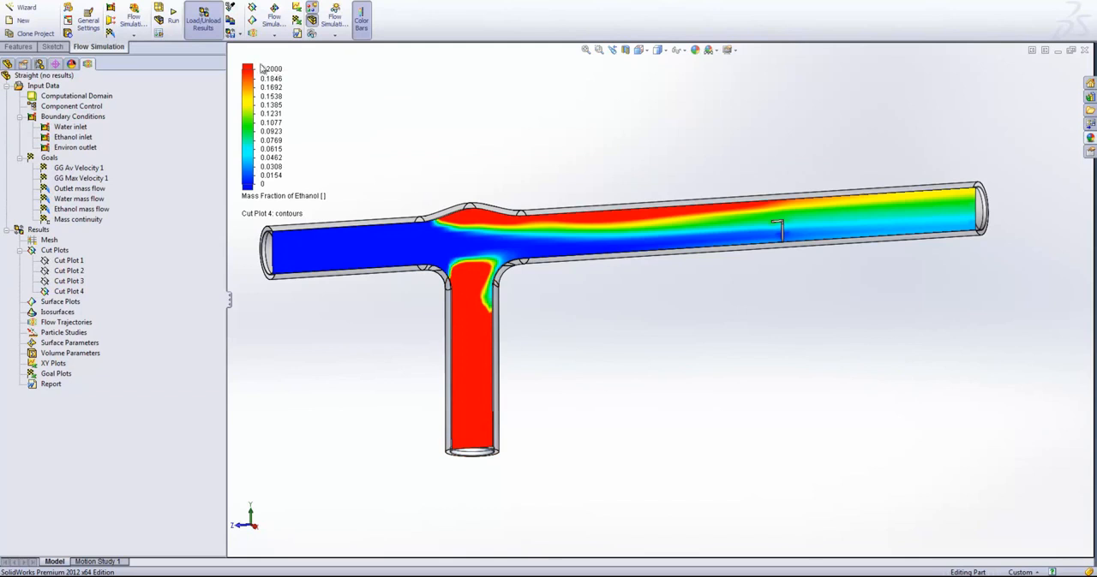
scroll(567, 366, down, 1)
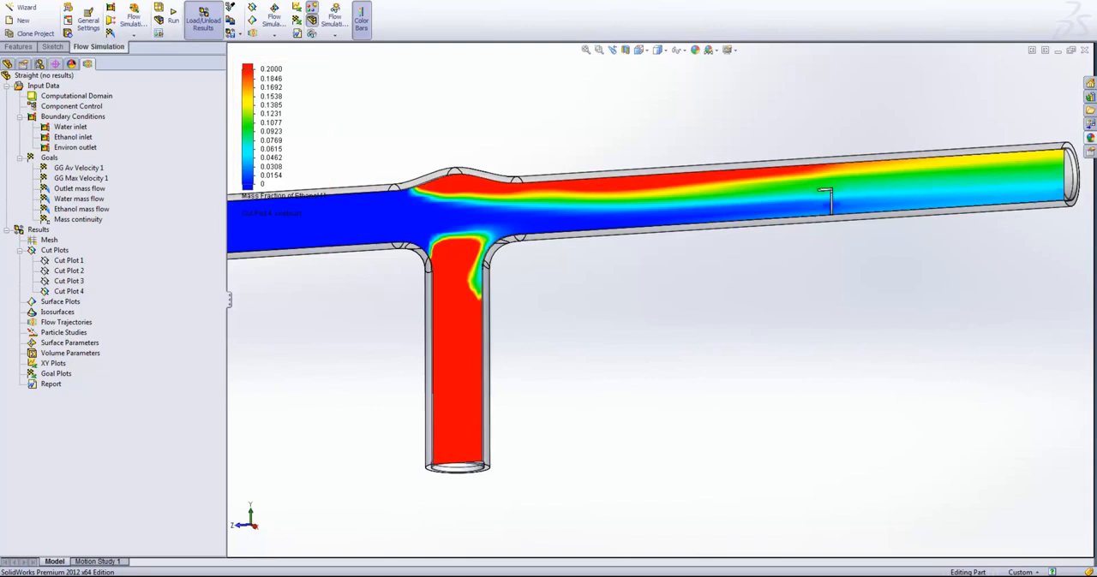
- Examine the Right plane ethanol mass fraction contours around the sensor and along the whole tube
scroll(829, 224, down, 1)
scroll(829, 224, down, 3)
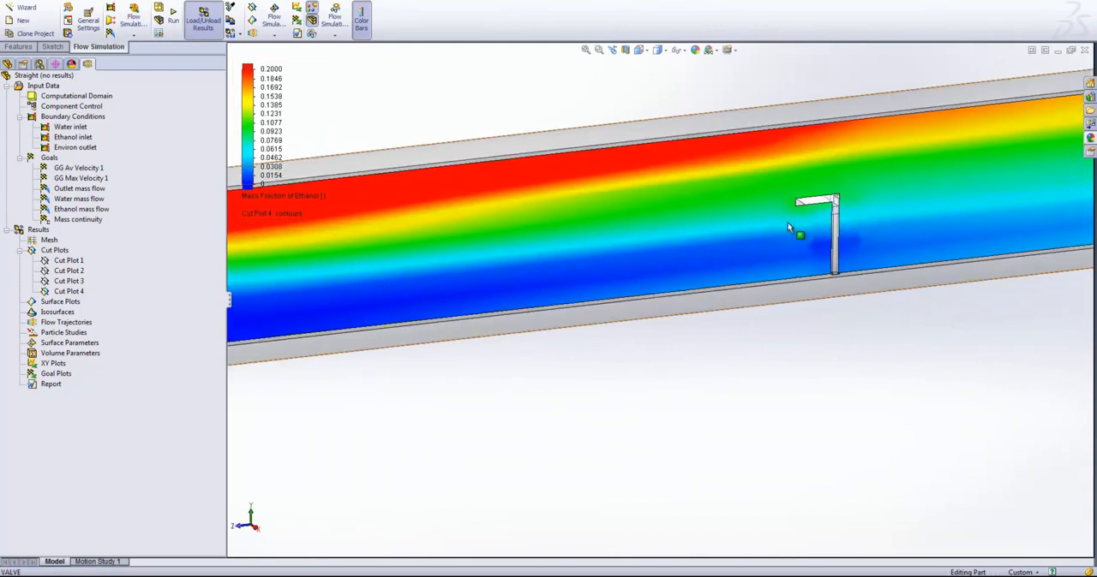
scroll(830, 234, down, 2)
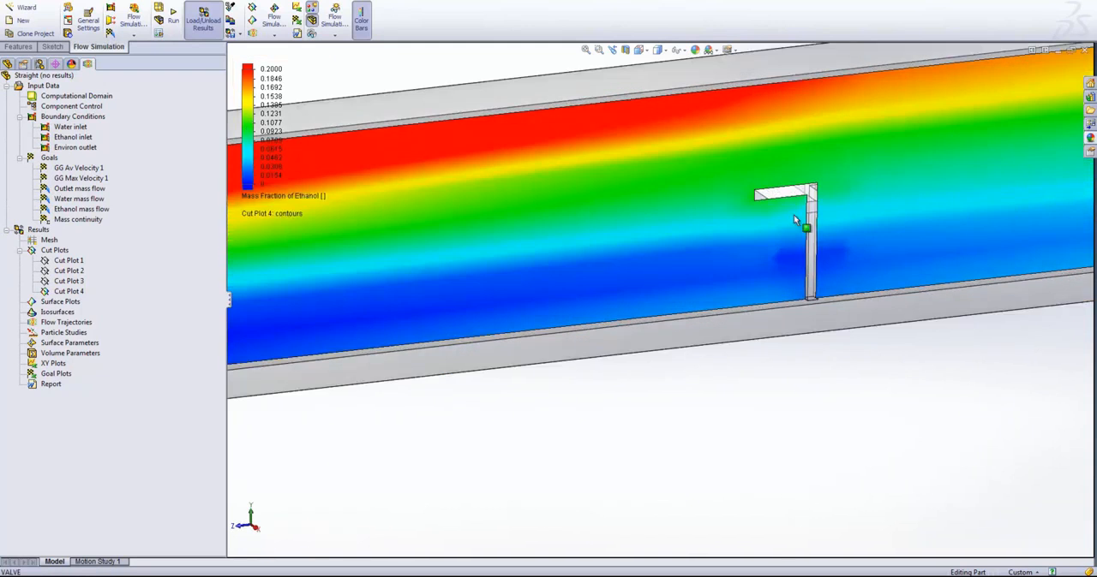
middle_drag(816, 281, 792, 251)
scroll(790, 245, up, 2)
scroll(791, 227, down, 4)
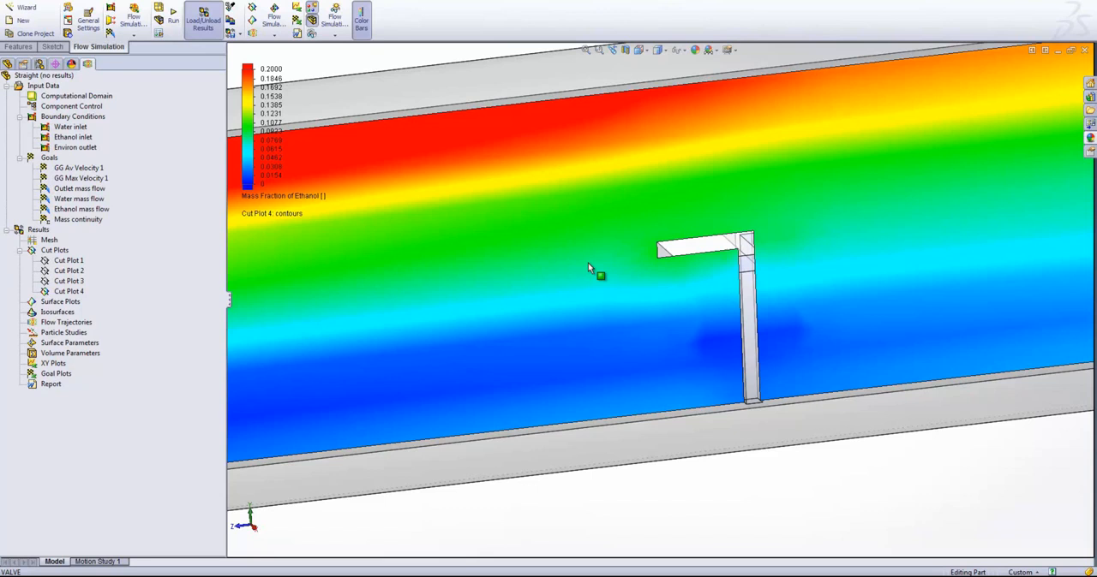
scroll(681, 225, up, 13)
scroll(643, 255, down, 1)
scroll(532, 330, up, 2)
scroll(419, 390, down, 1)
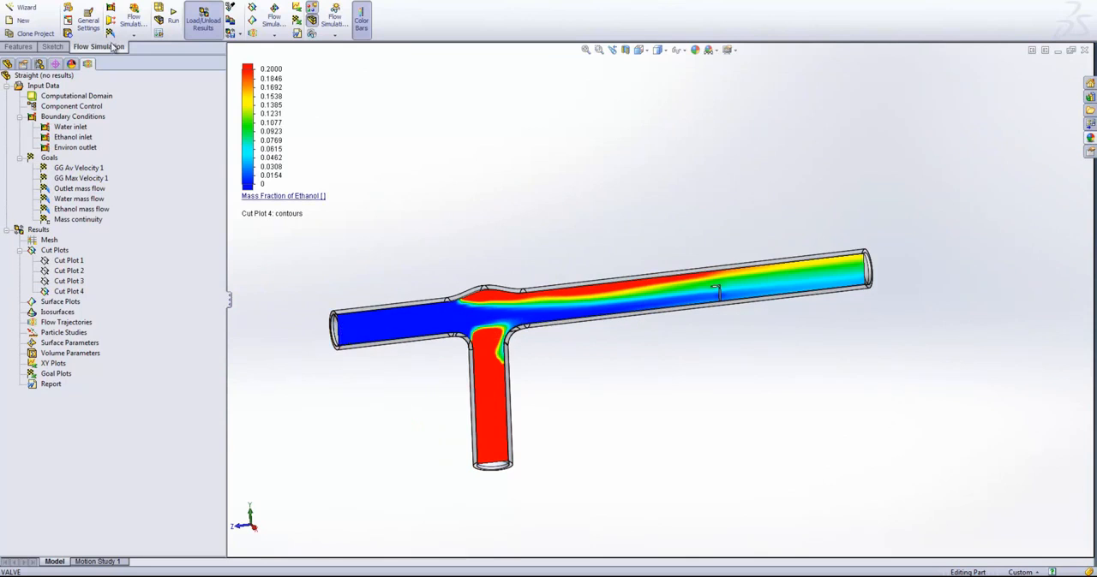
- Hide the Right plane ethanol cut plot and insert a cut plot on the Front plane showing Mass Fraction of Ethanol contours
click(53, 291)
right_click(53, 291)
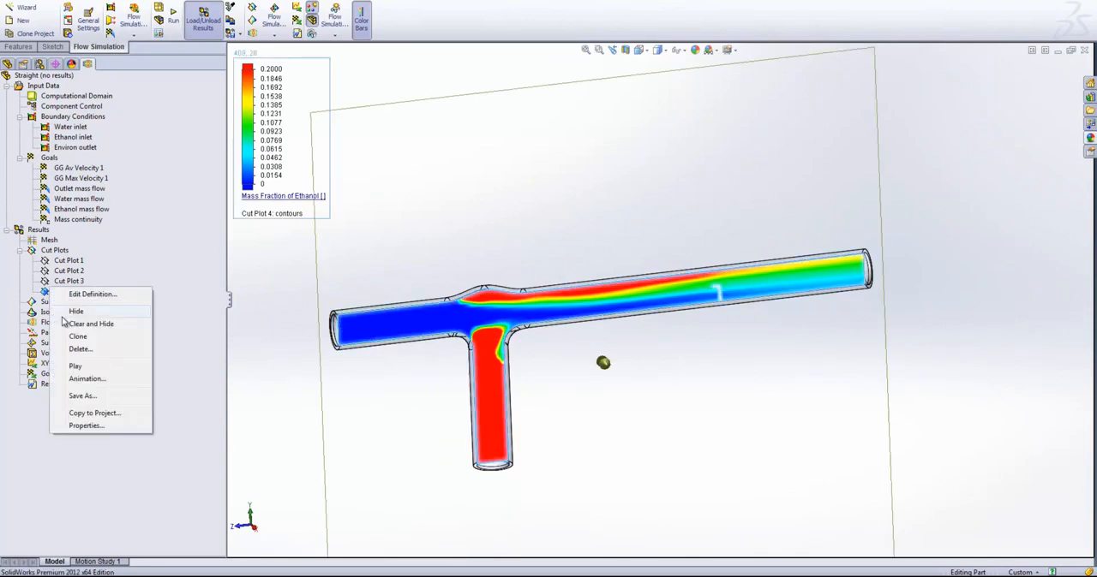
click(64, 314)
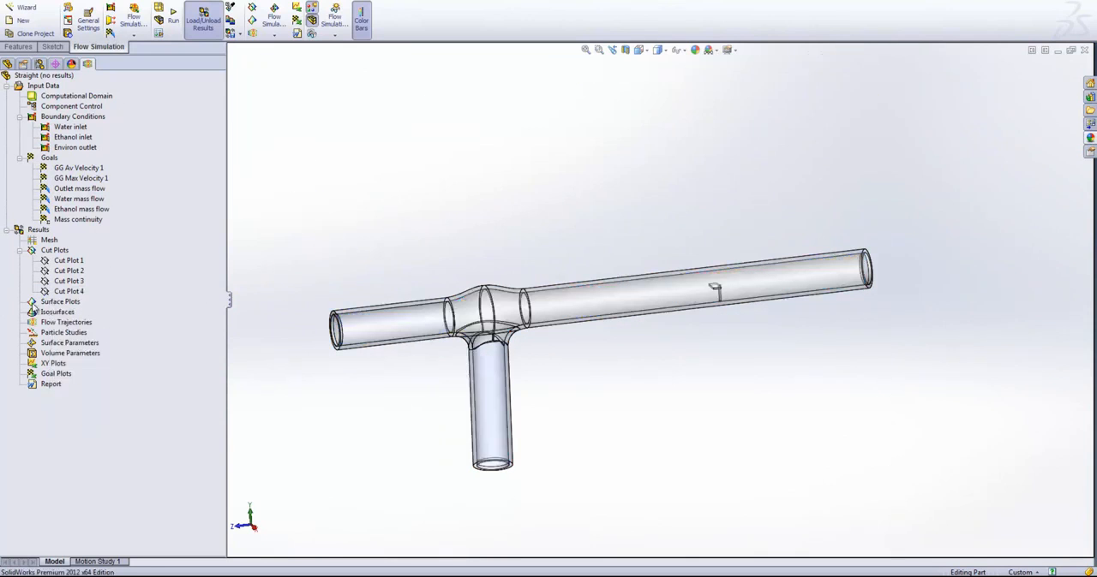
right_click(45, 252)
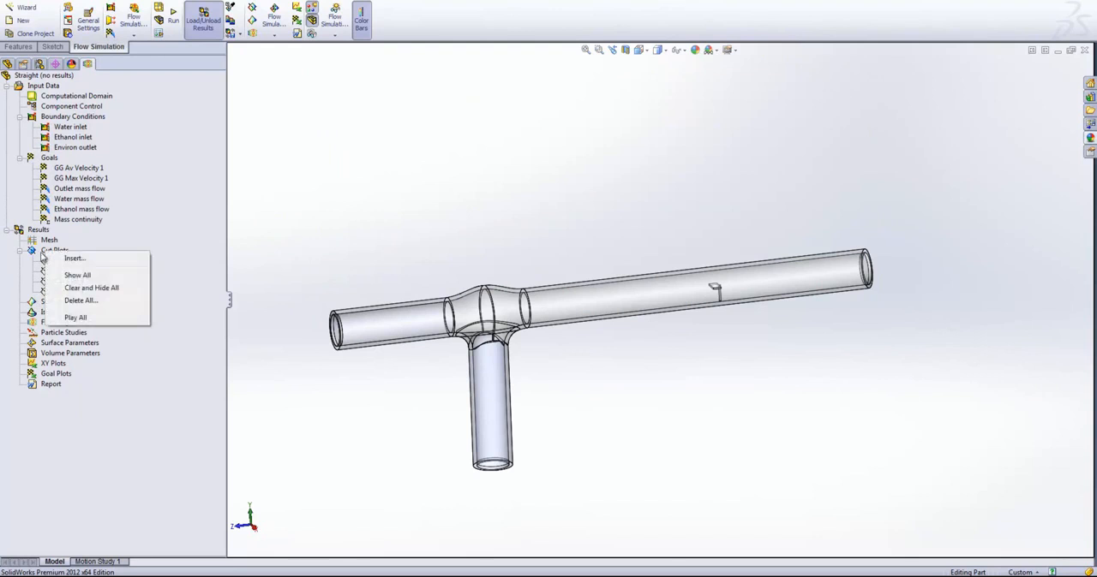
click(74, 258)
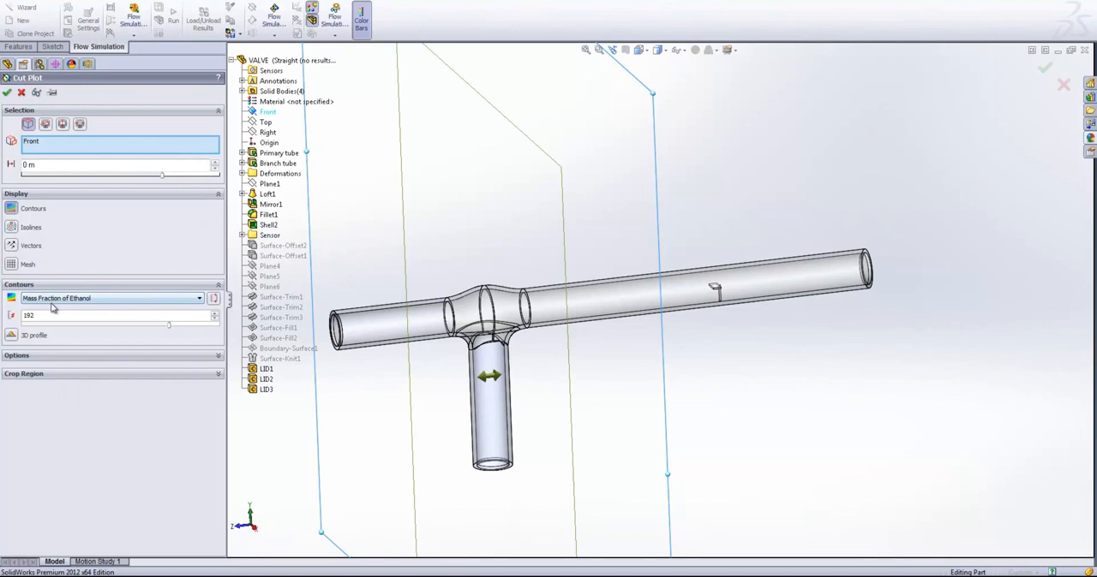
click(7, 91)
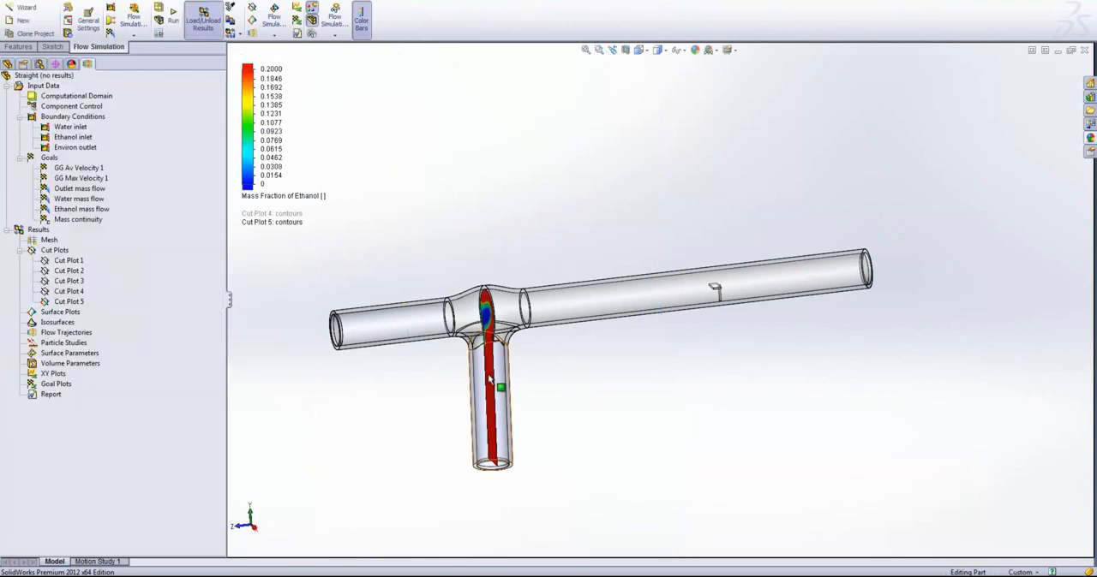
- Move the Front plane ethanol cut plot along the primary tube to the sensor and examine the contours across that section
click(59, 303)
middle_drag(475, 267, 478, 268)
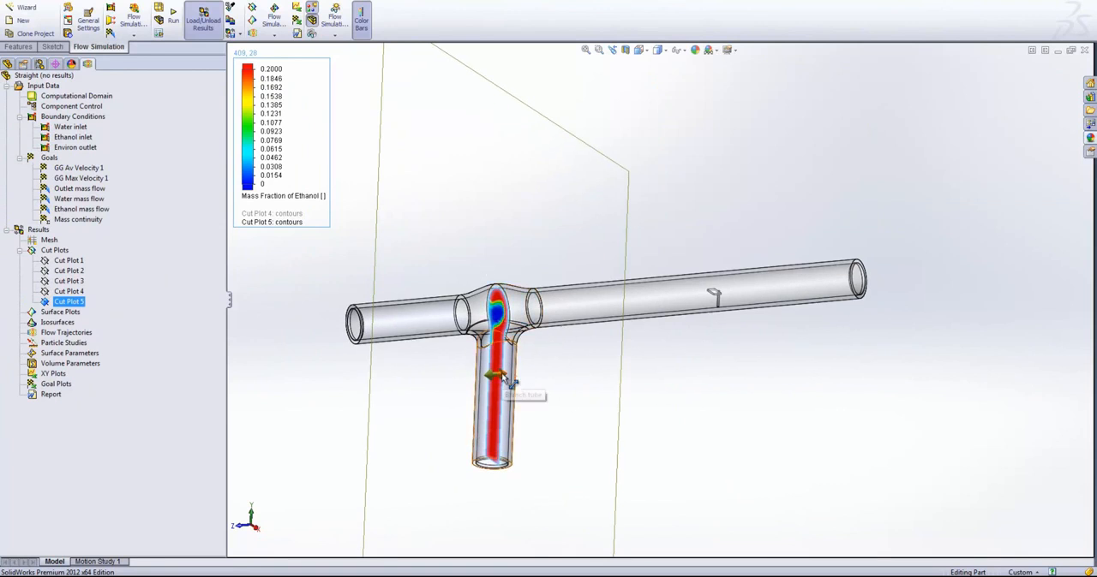
drag(504, 380, 594, 375)
scroll(639, 352, down, 3)
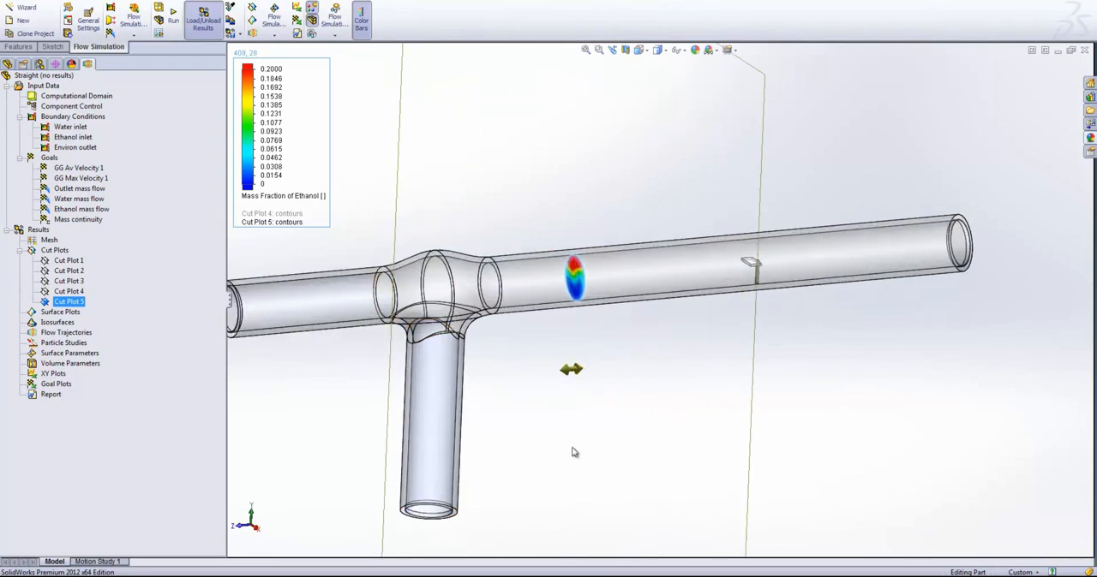
drag(575, 370, 751, 375)
scroll(726, 287, down, 5)
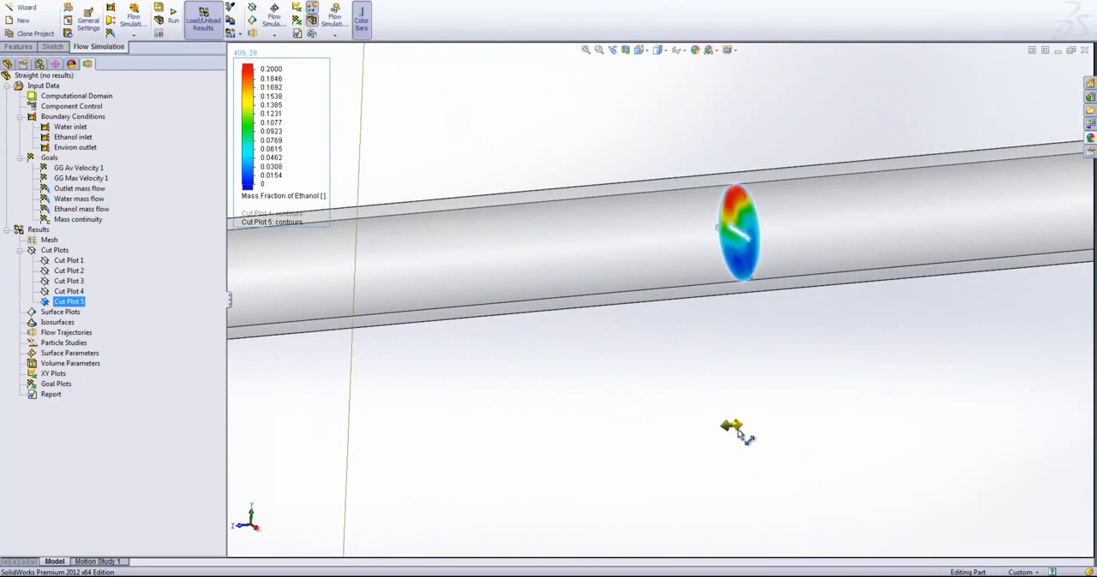
scroll(753, 206, down, 5)
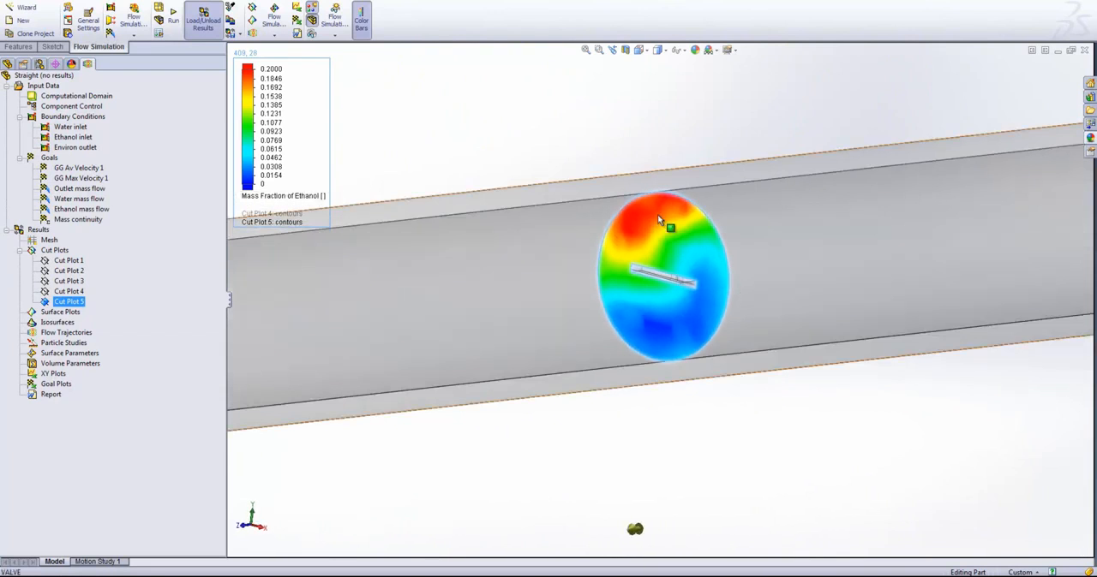
scroll(668, 293, down, 3)
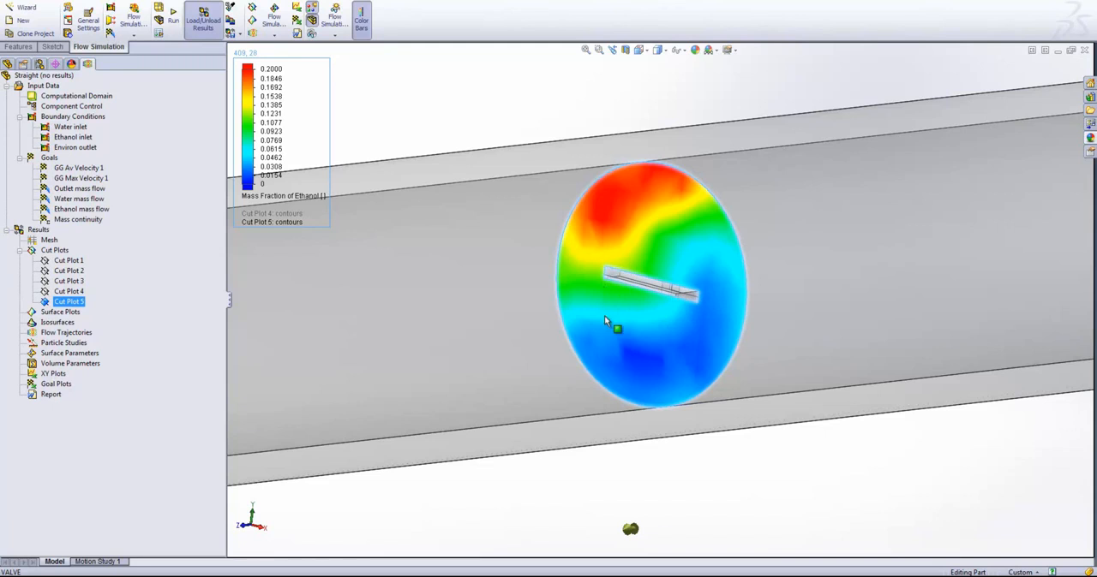
scroll(576, 430, up, 9)
scroll(520, 373, down, 1)
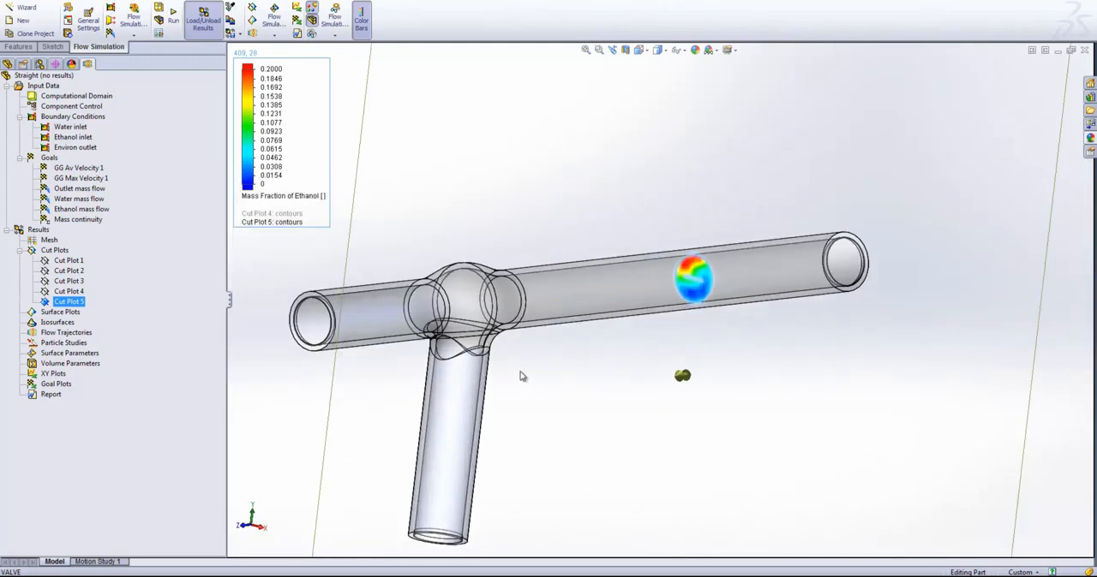
- Hide the cross-sectional ethanol cut plot and apply a section view of the model on the Right plane
right_click(48, 303)
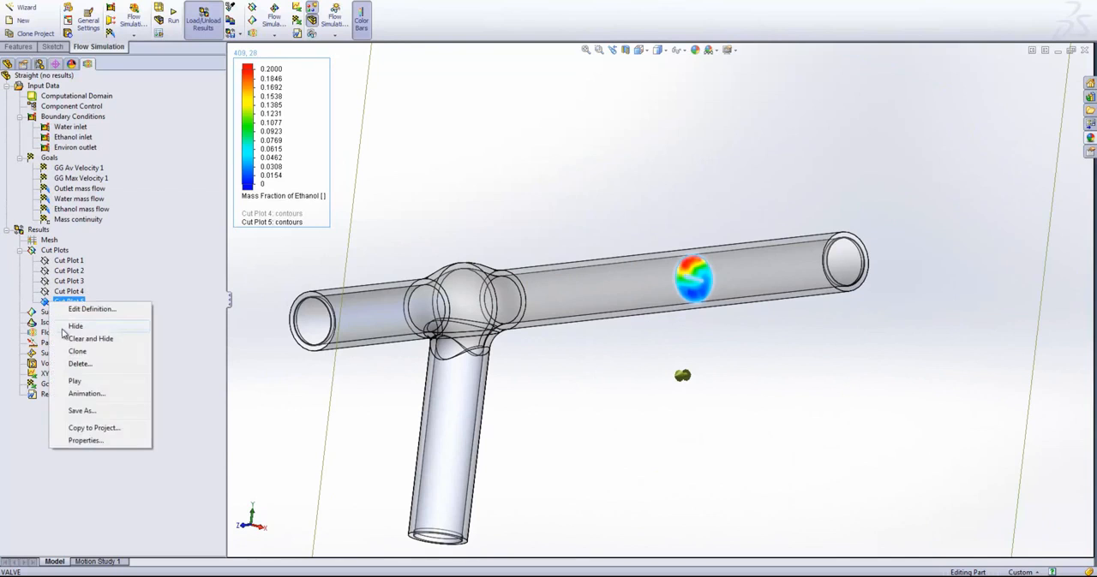
click(61, 330)
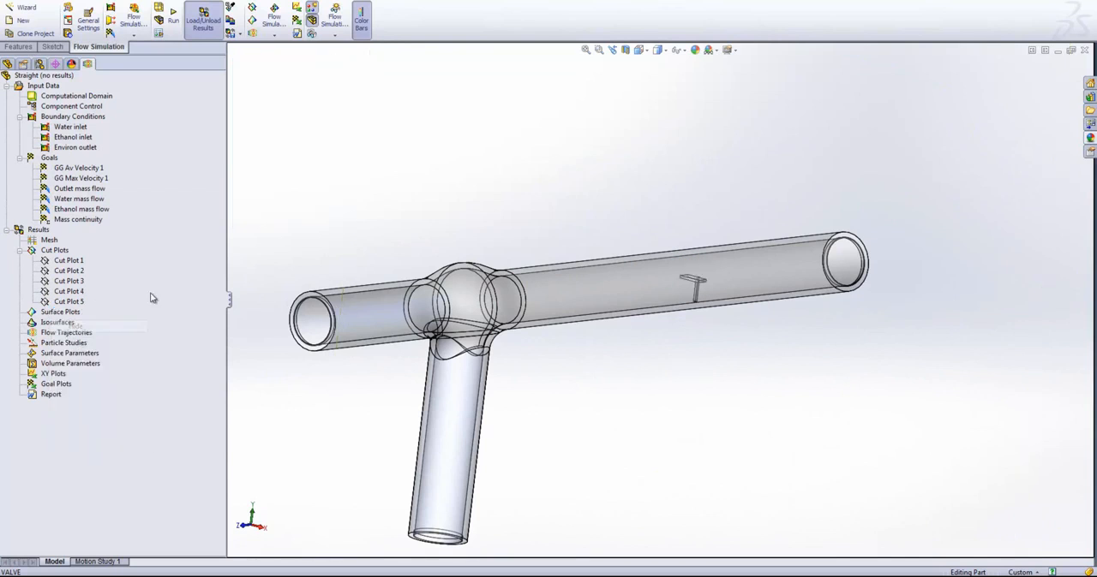
right_click(60, 321)
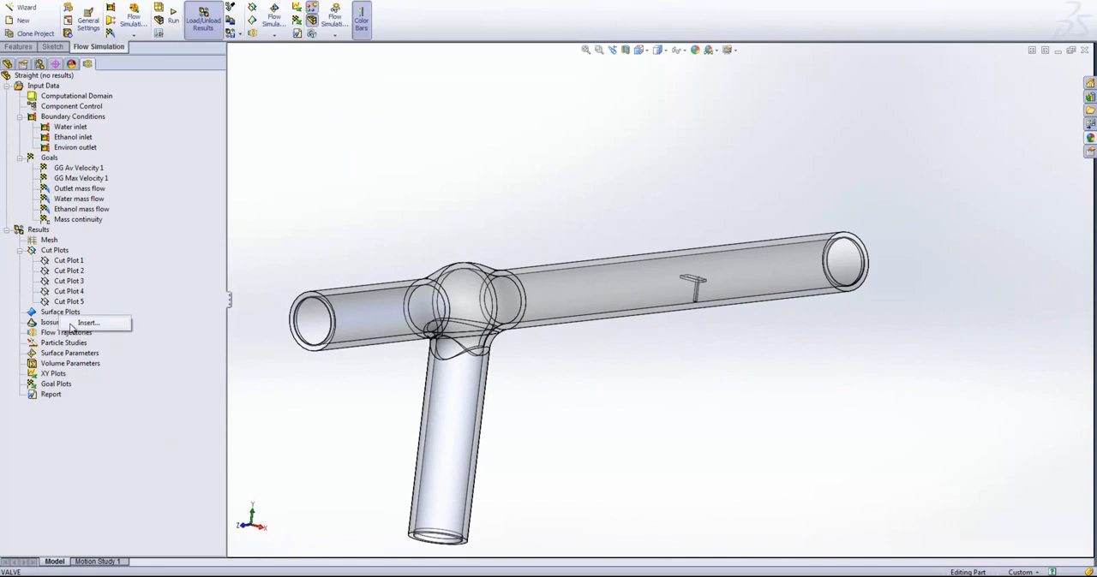
click(626, 50)
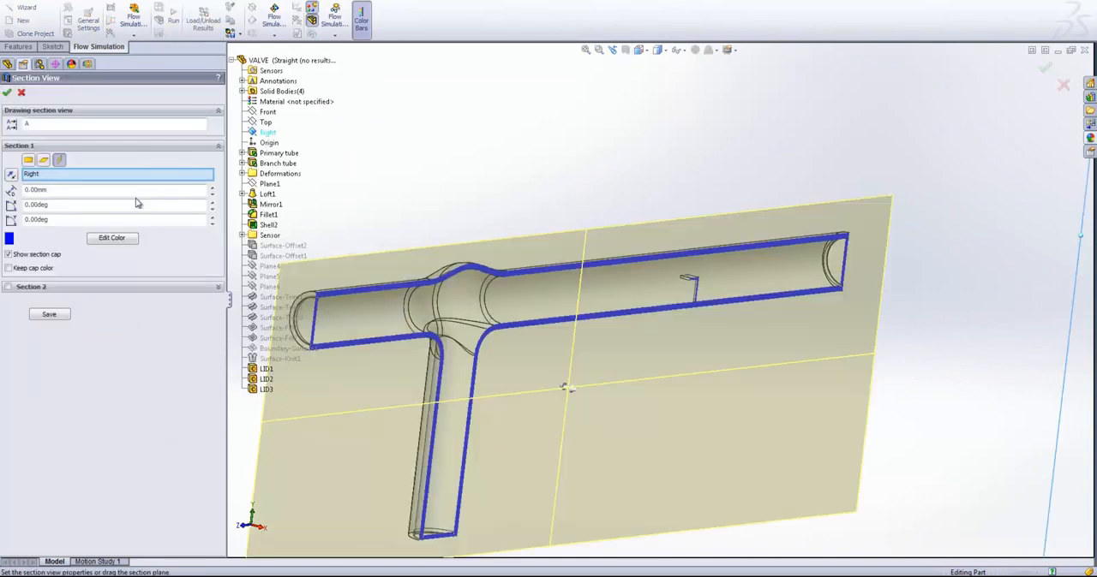
click(8, 93)
- Insert a surface plot of Mass Fraction of Ethanol contours on the seven inner faces of the primary tube, junction and branch tube
right_click(53, 319)
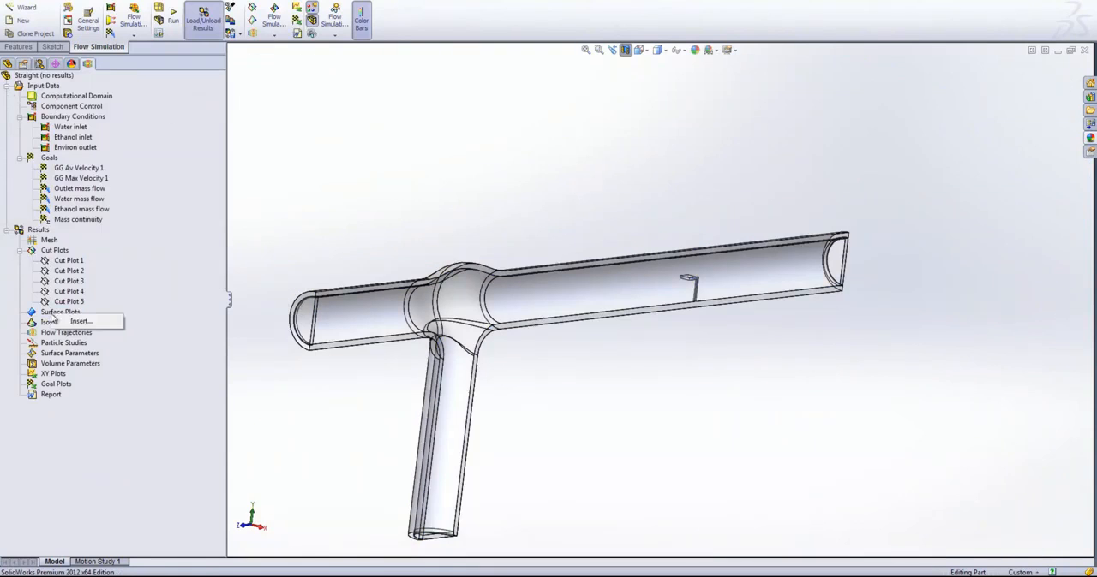
click(79, 321)
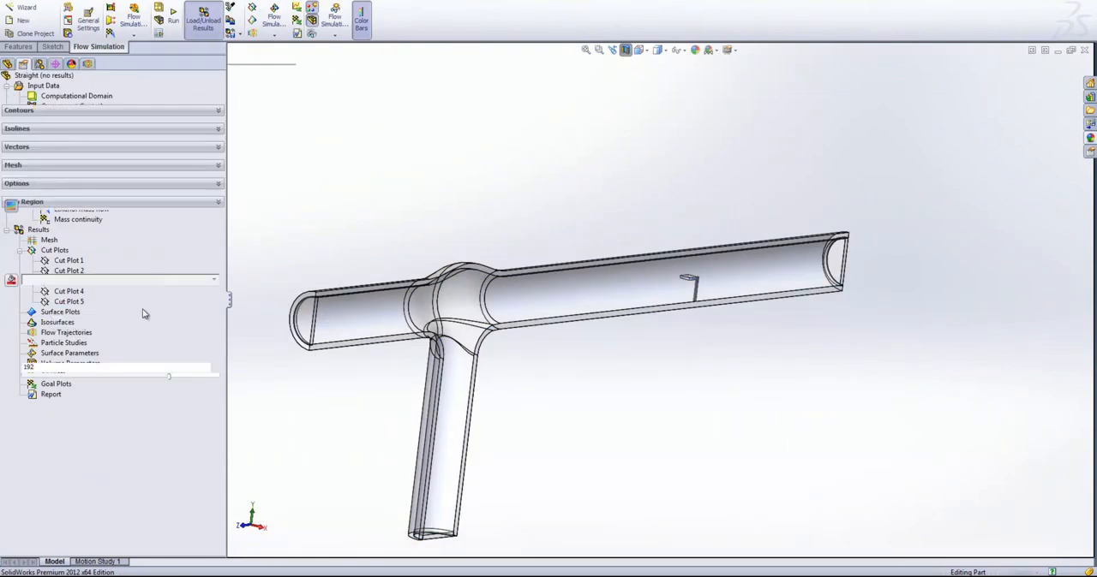
click(353, 313)
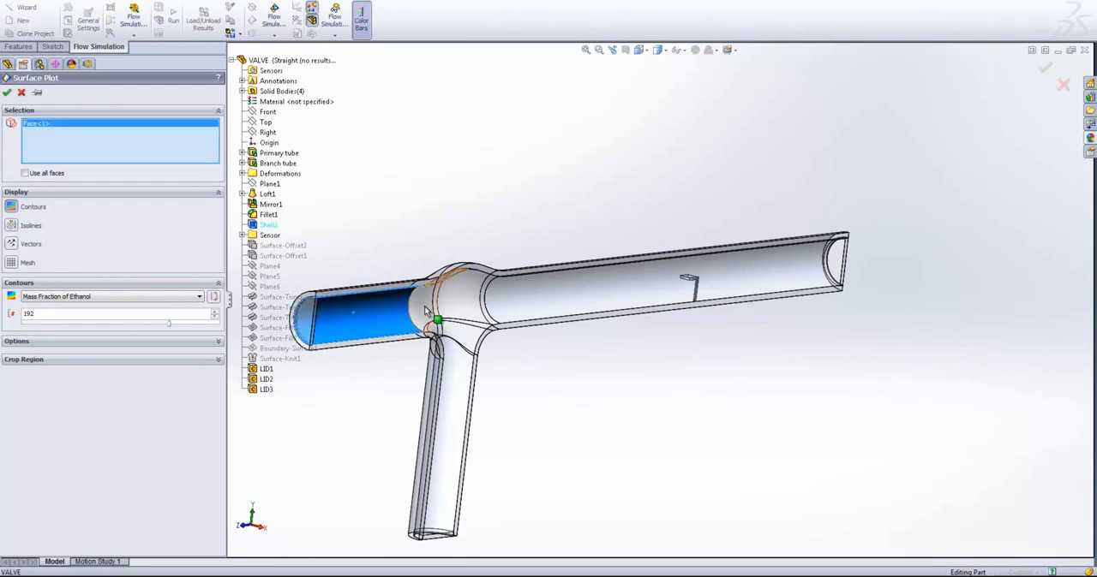
click(432, 312)
click(471, 338)
click(461, 339)
scroll(427, 338, up, 2)
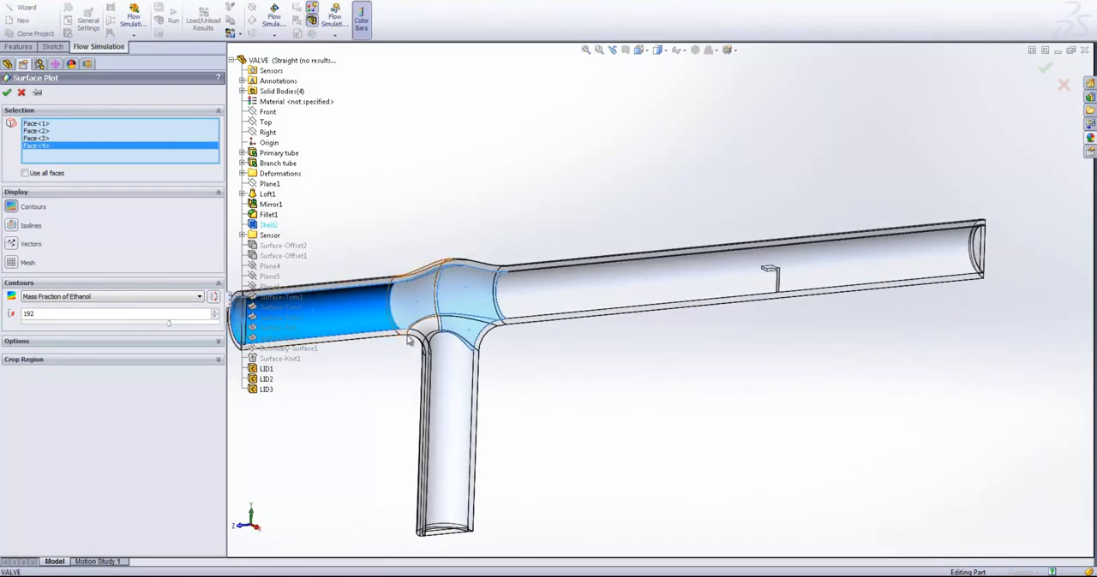
click(433, 347)
click(524, 298)
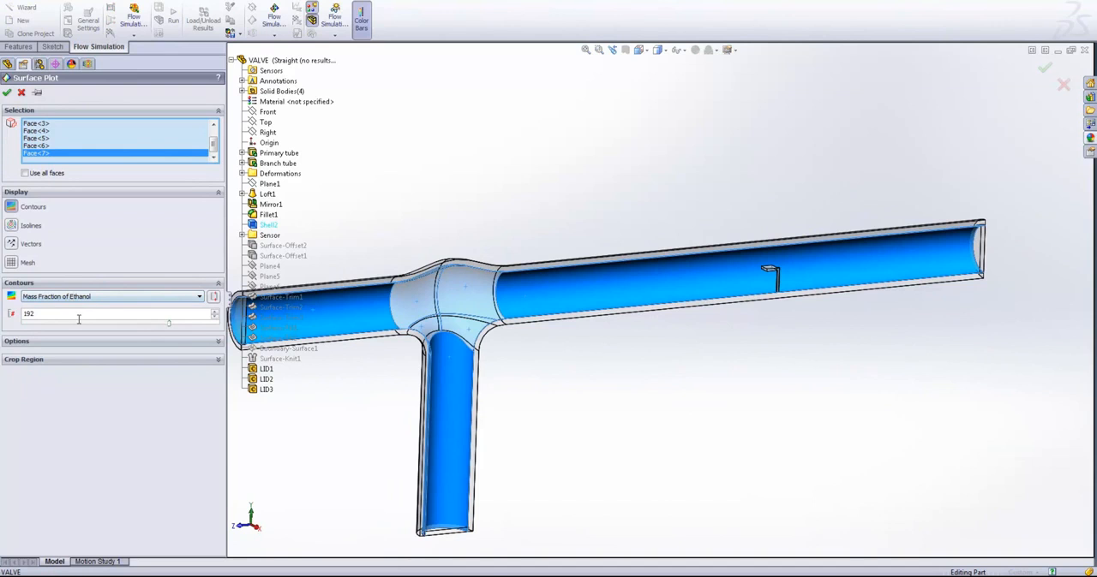
click(8, 94)
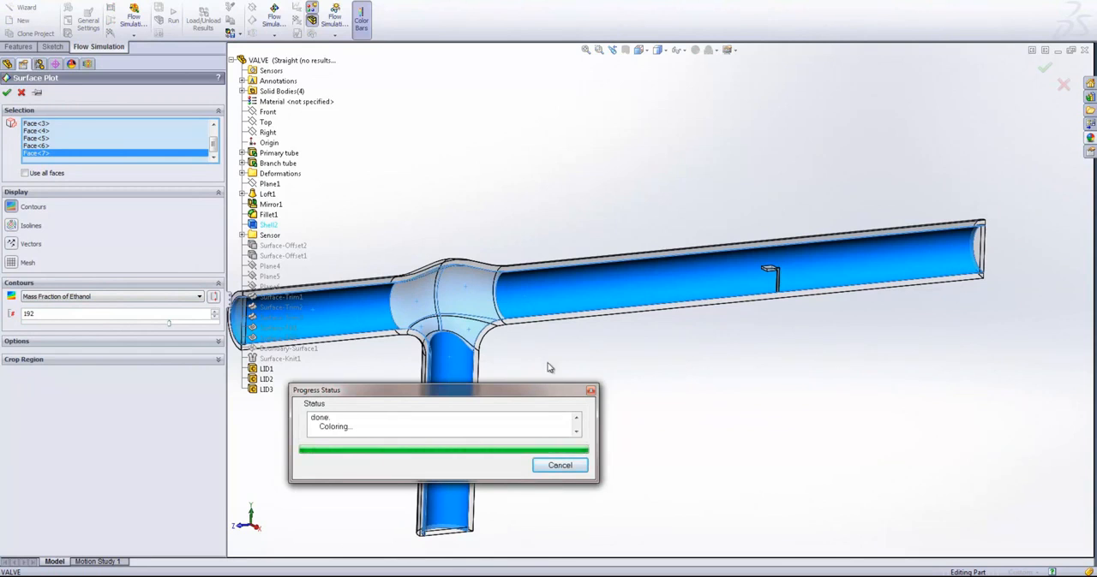
- Examine the ethanol mass fraction surface plot at the tube junction and along the primary tube from several angles
mouse_move(406, 368)
middle_down()
mouse_move(391, 343)
mouse_move(482, 417)
mouse_move(519, 412)
mouse_move(519, 399)
mouse_move(410, 350)
middle_up()
scroll(662, 319, up, 3)
scroll(755, 313, down, 2)
middle_drag(757, 316, 708, 278)
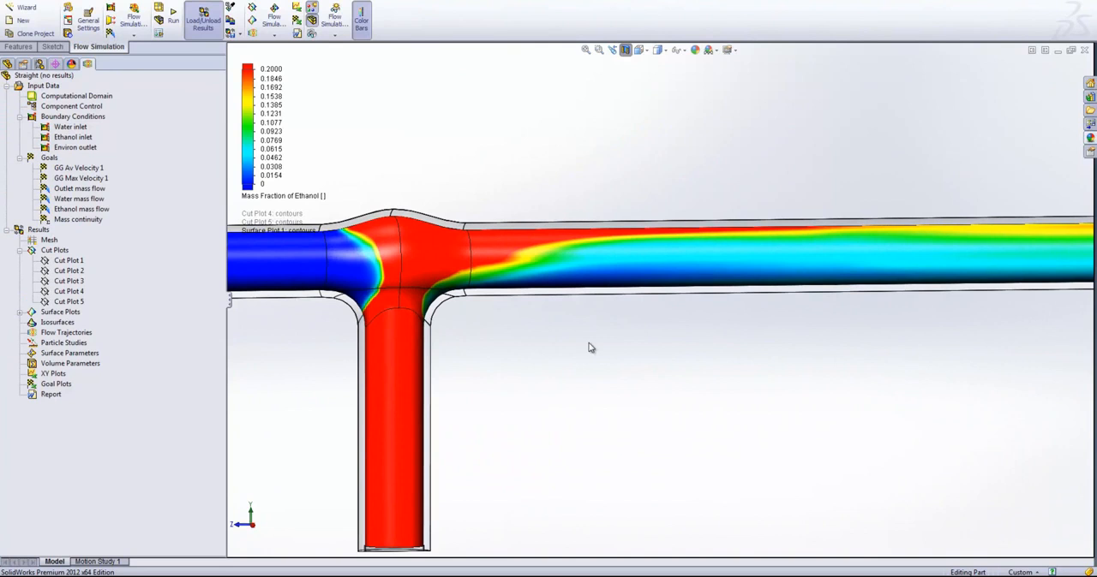
scroll(589, 347, up, 2)
middle_drag(577, 345, 698, 308)
scroll(656, 296, down, 2)
middle_drag(617, 277, 381, 308)
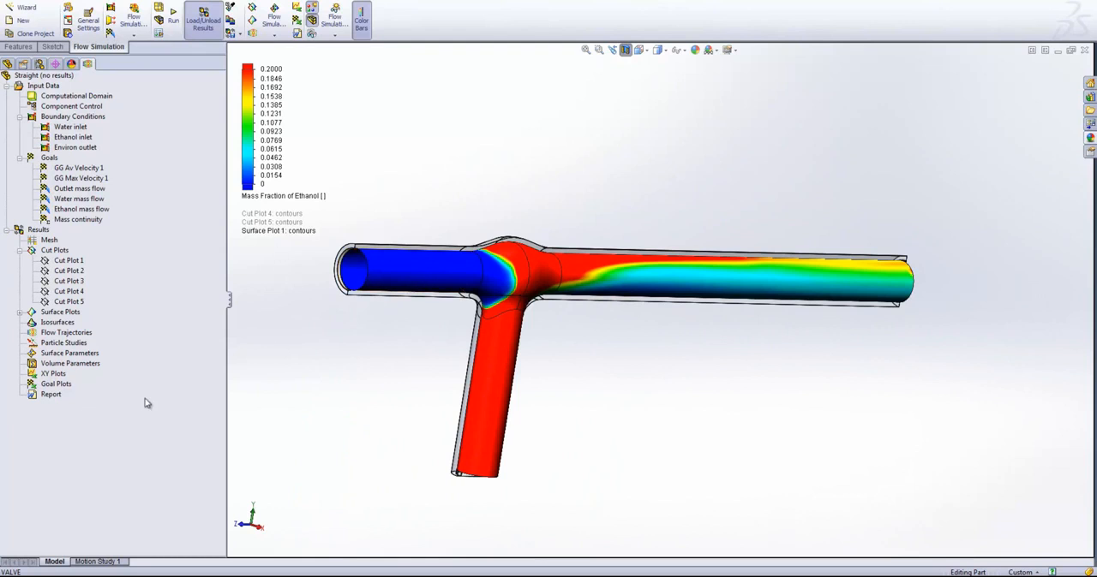
- Crop the ethanol surface plot by setting the maximum X of its crop region to 0 m
click(20, 314)
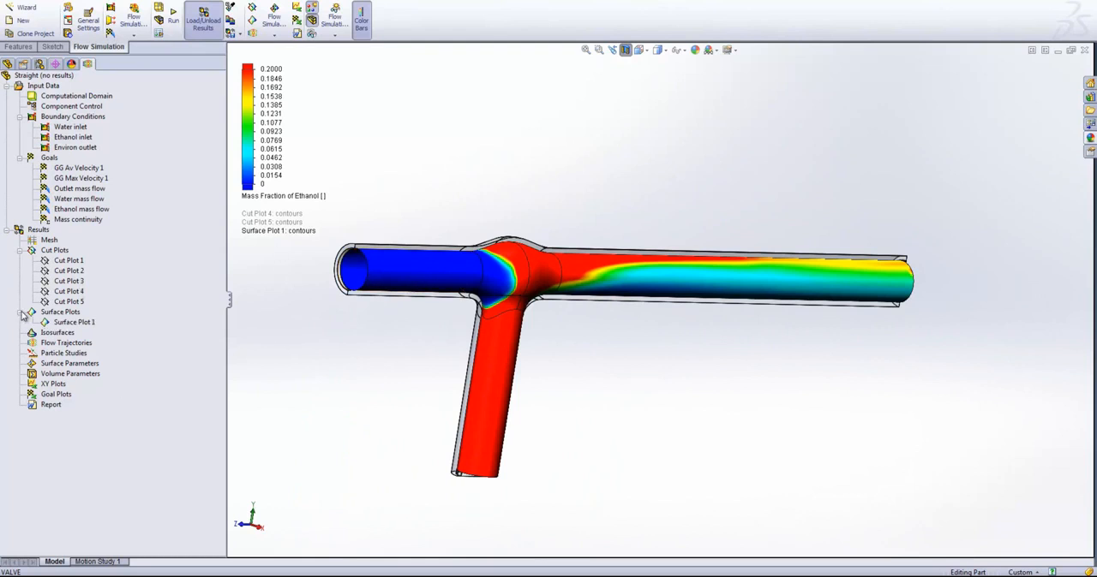
click(52, 324)
right_click(52, 324)
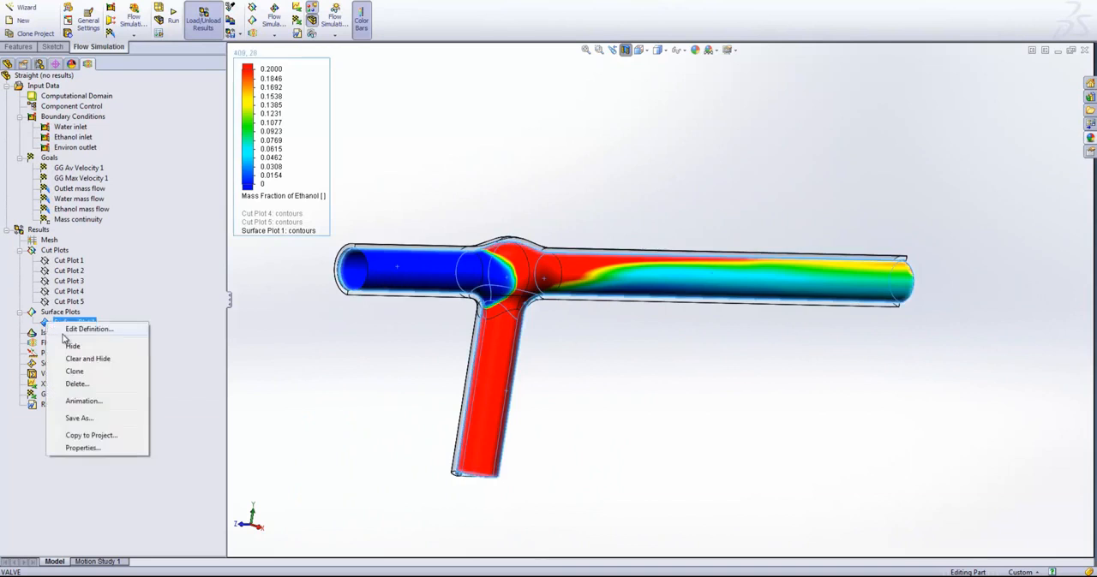
click(65, 332)
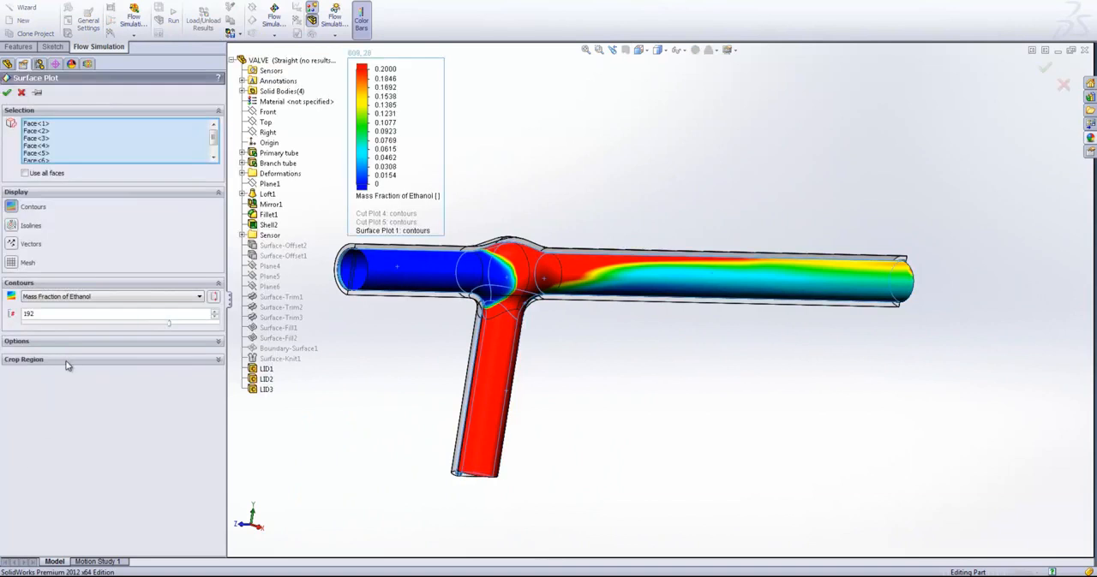
click(67, 360)
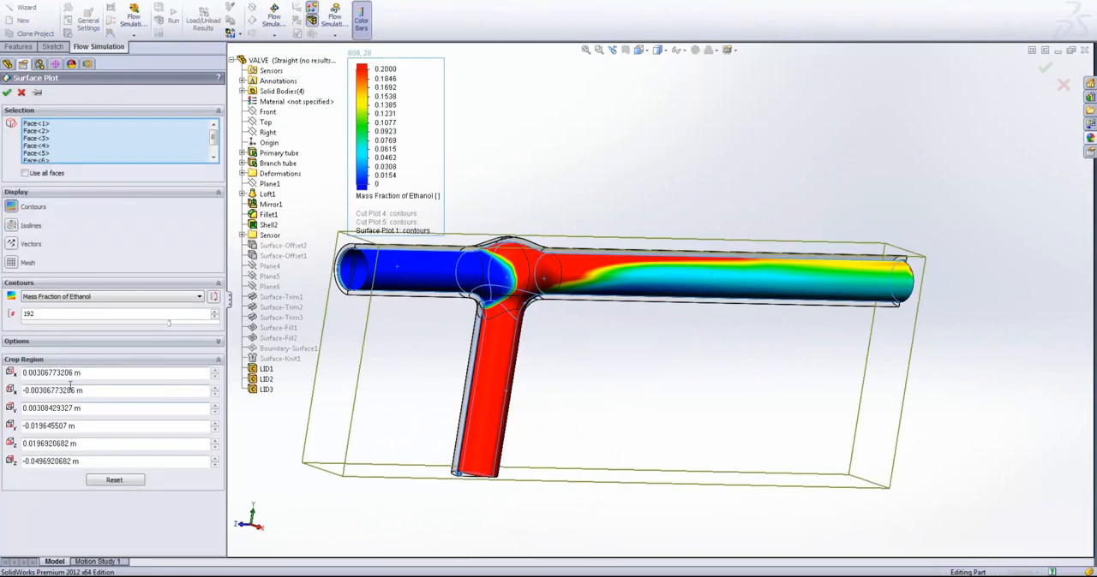
double_click(31, 373)
text(0)
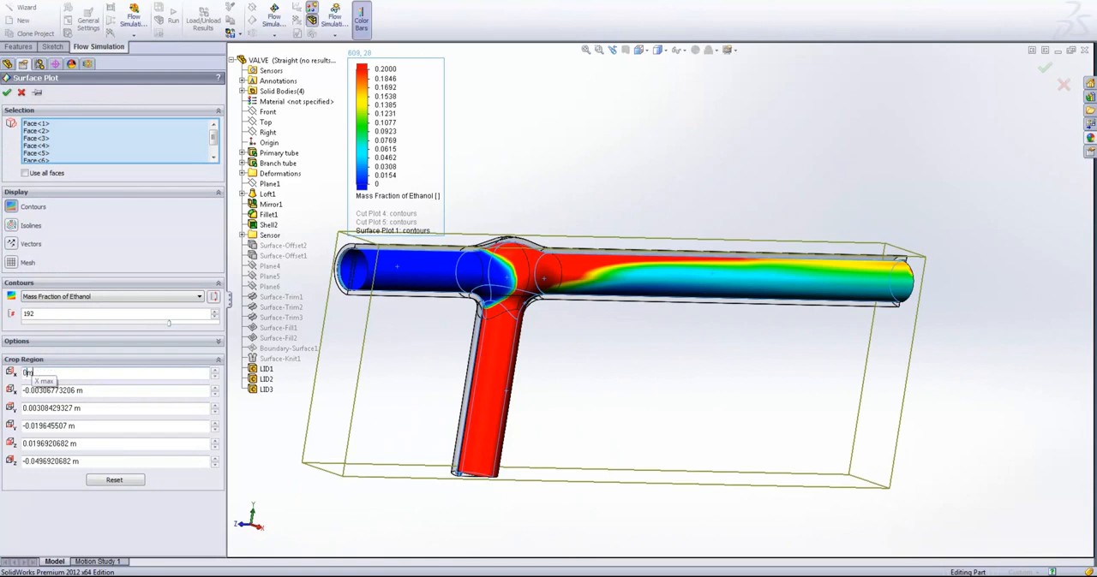
click(42, 351)
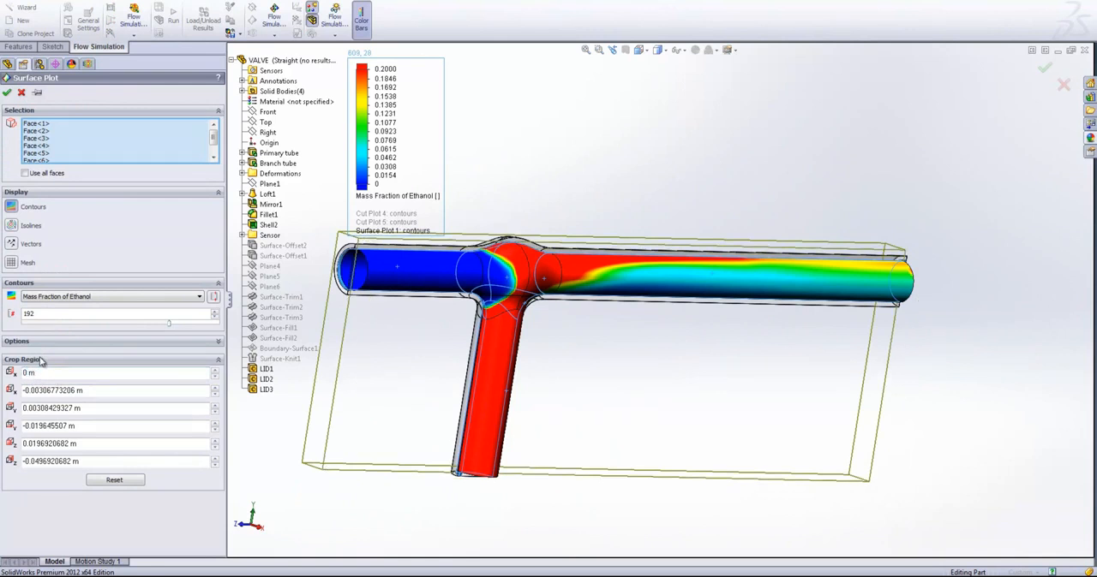
click(8, 93)
middle_drag(561, 333, 531, 324)
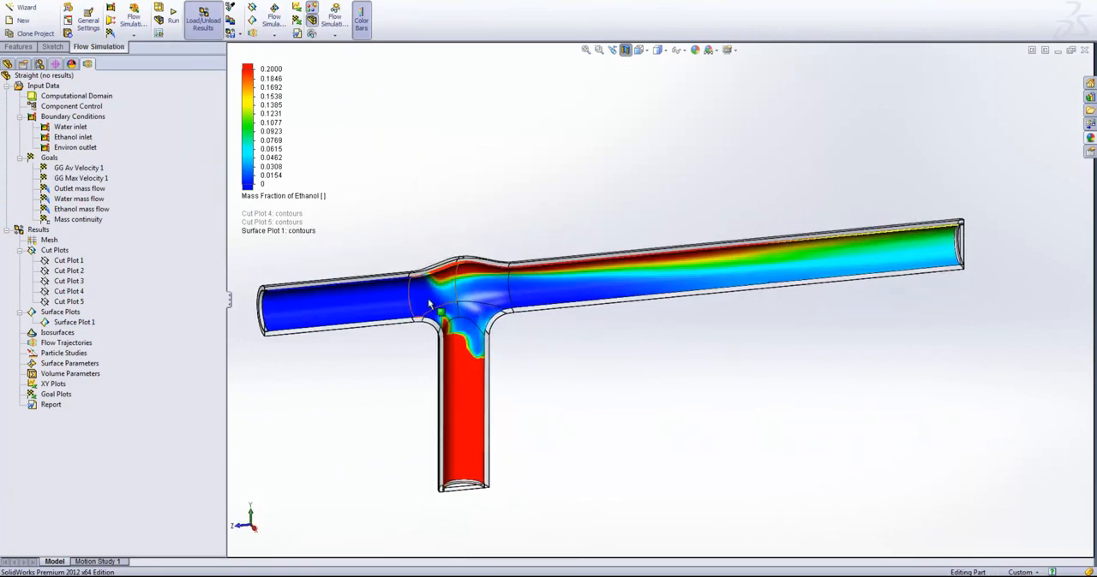
- Hide the ethanol mass fraction surface plot
click(62, 323)
right_click(77, 323)
click(79, 347)
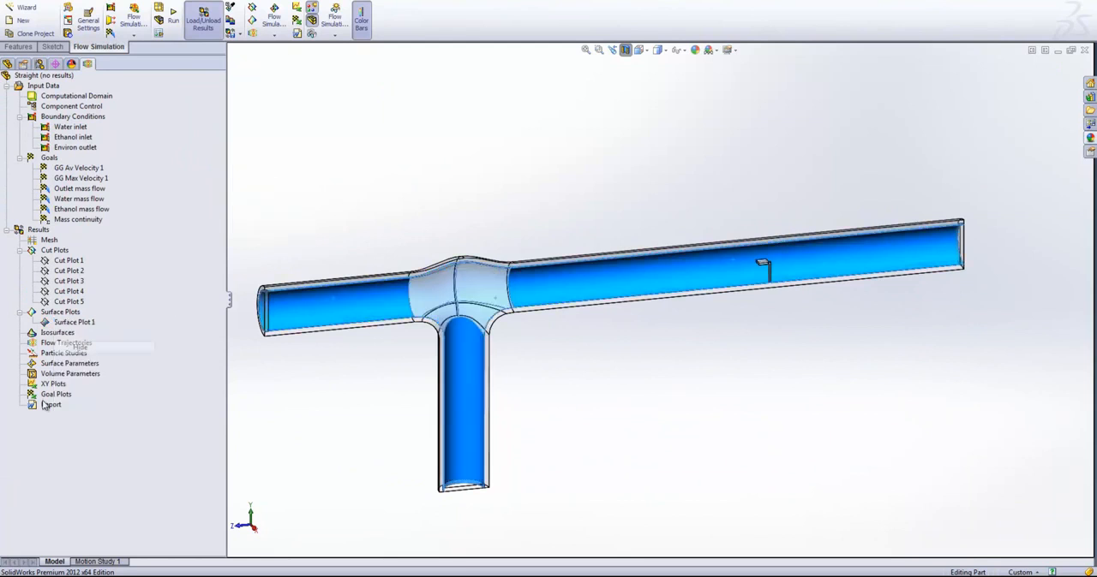
- Insert a flow trajectories plot and replace its preselected starting faces with the Ethanol inlet and Water inlet faces
right_click(48, 345)
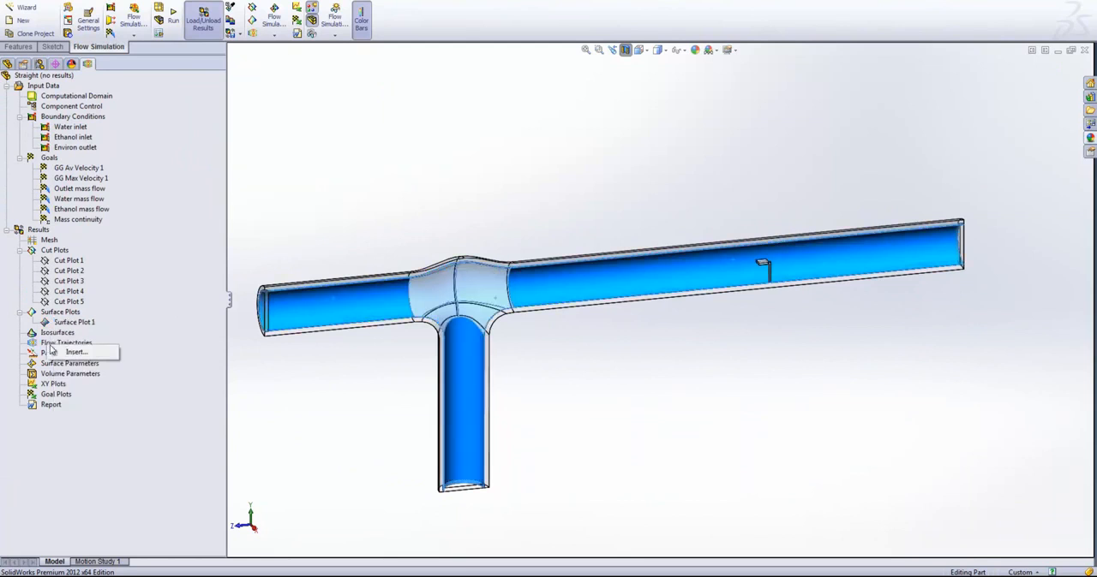
click(75, 352)
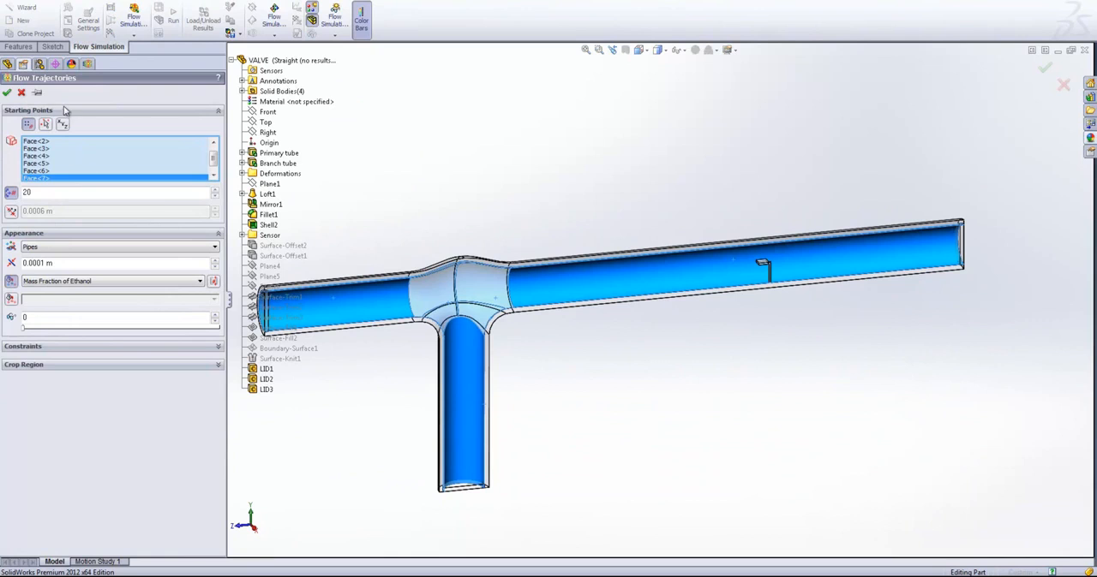
right_click(61, 165)
click(74, 167)
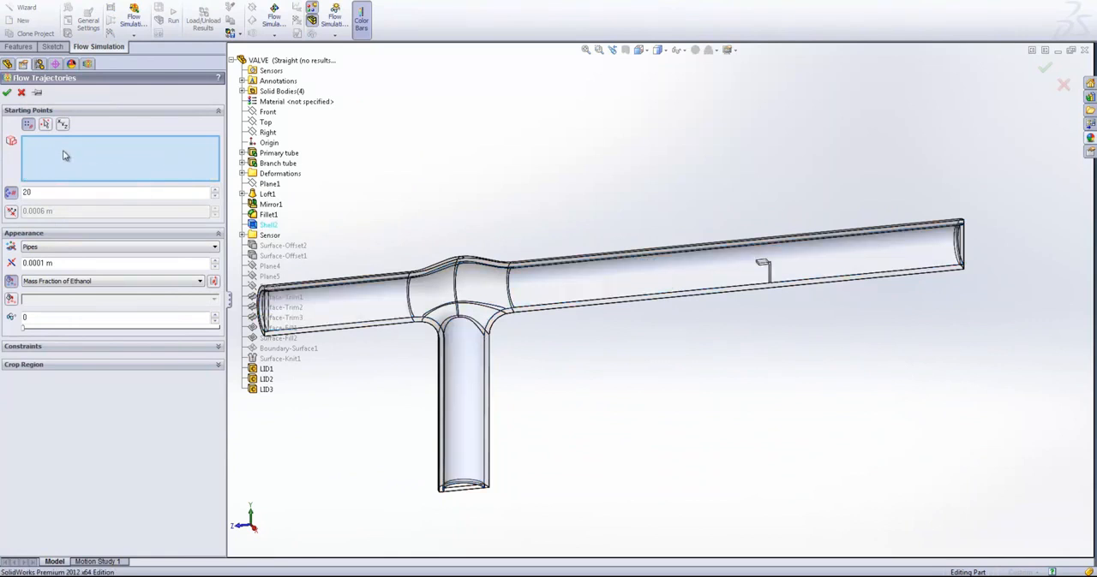
click(88, 64)
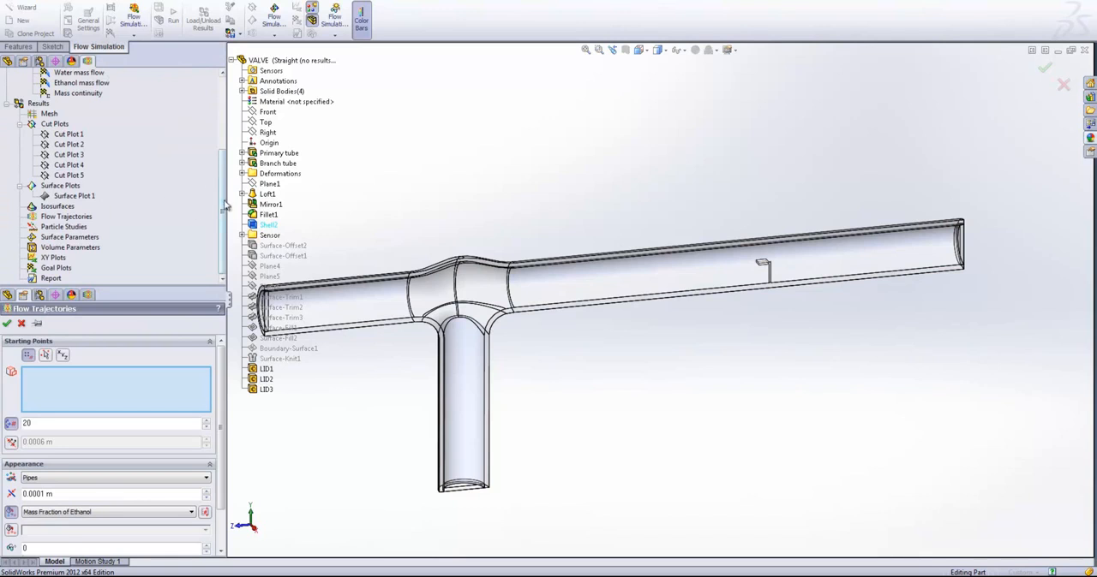
drag(221, 205, 191, 163)
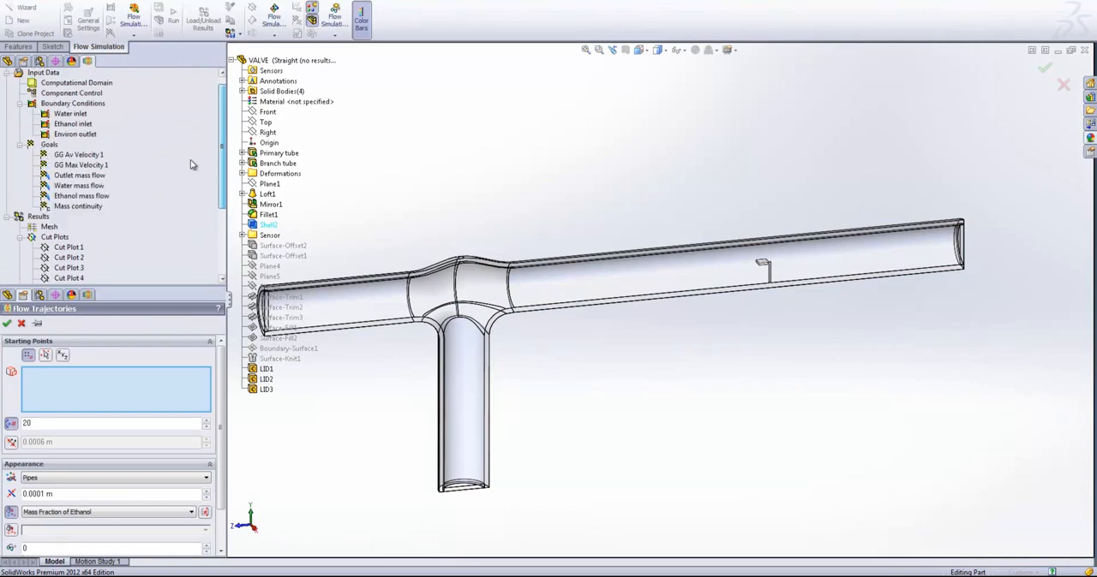
click(73, 124)
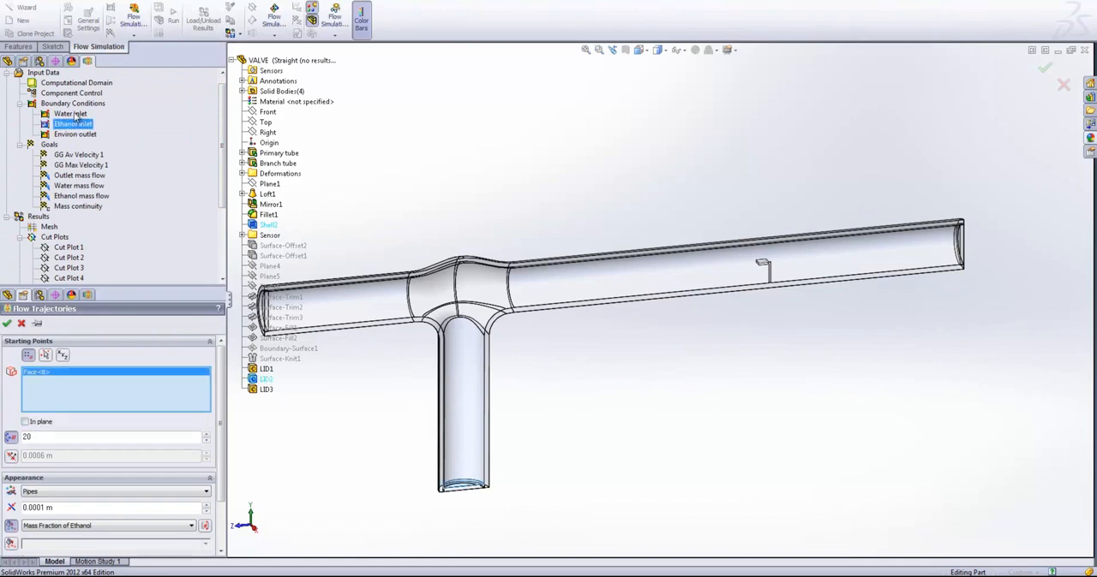
ctrl+click(70, 114)
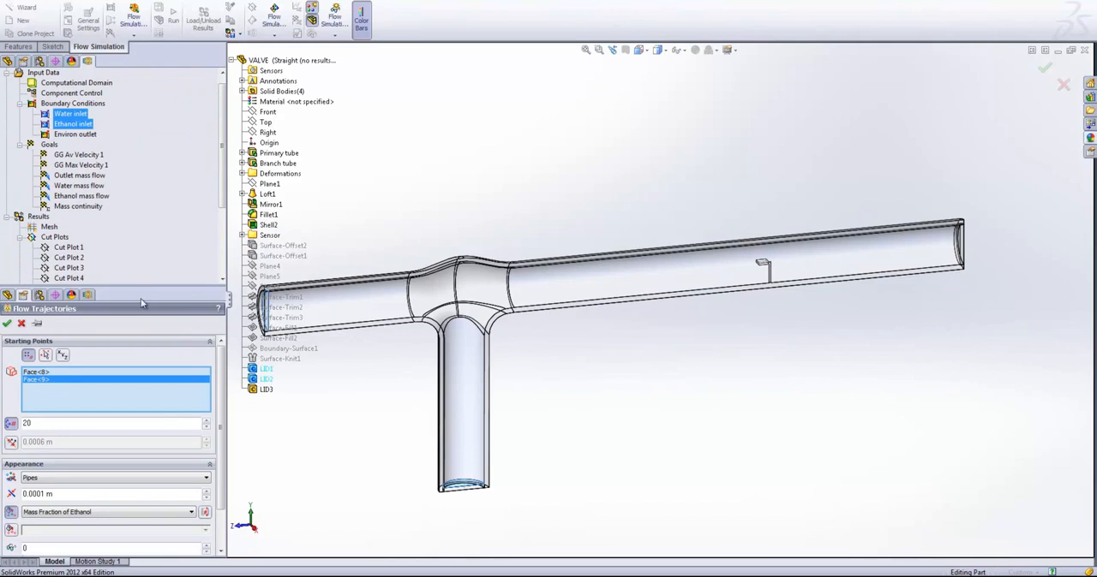
drag(138, 286, 138, 55)
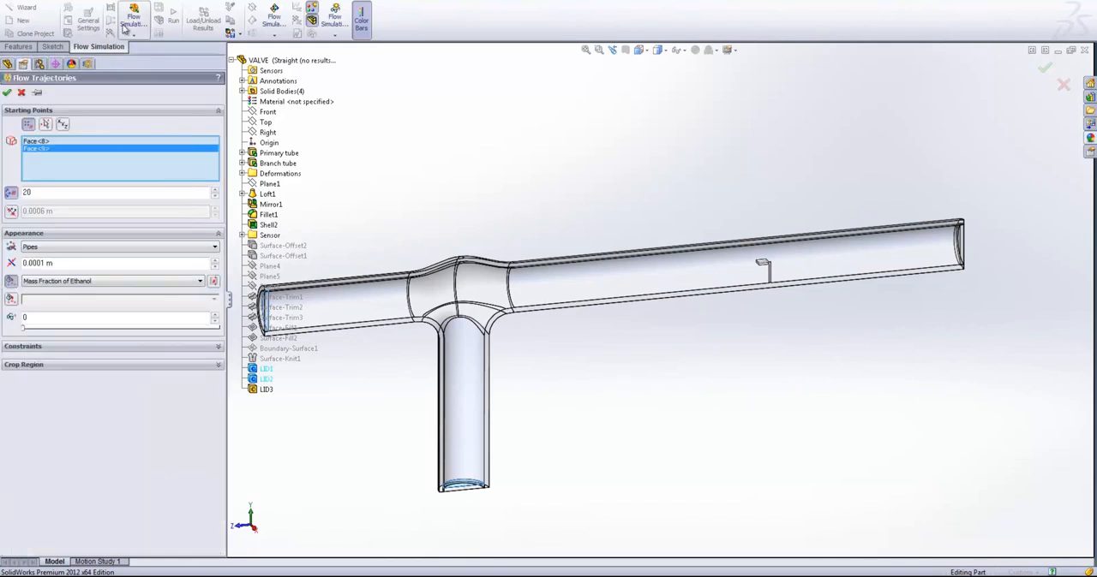
- Set the flow trajectories to 100 starting points displayed as Lines and create the plot coloured by Mass Fraction of Ethanol
drag(49, 196, 3, 192)
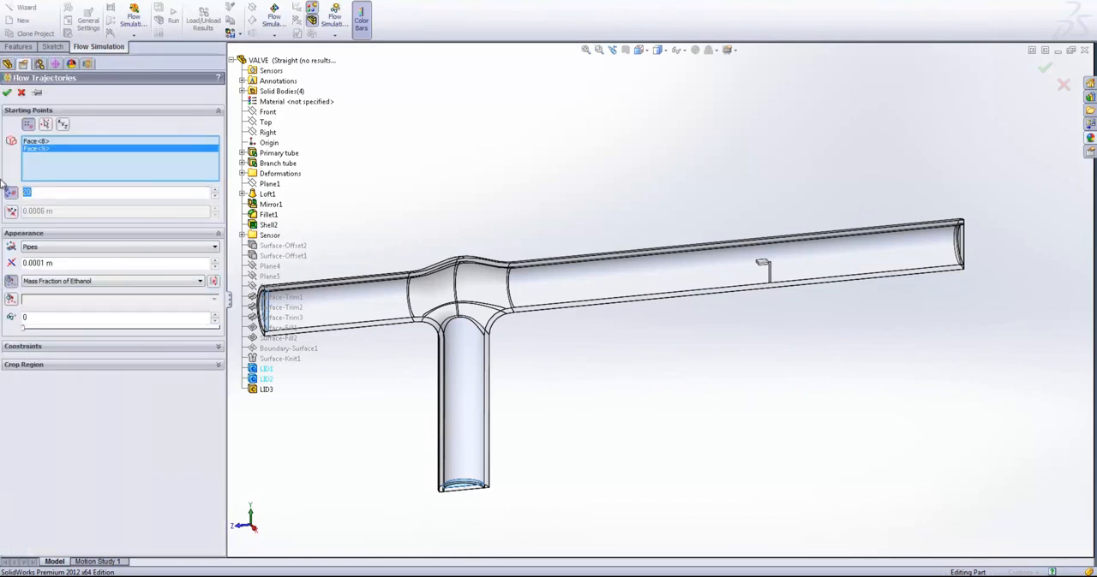
text(50)
drag(34, 193, 3, 192)
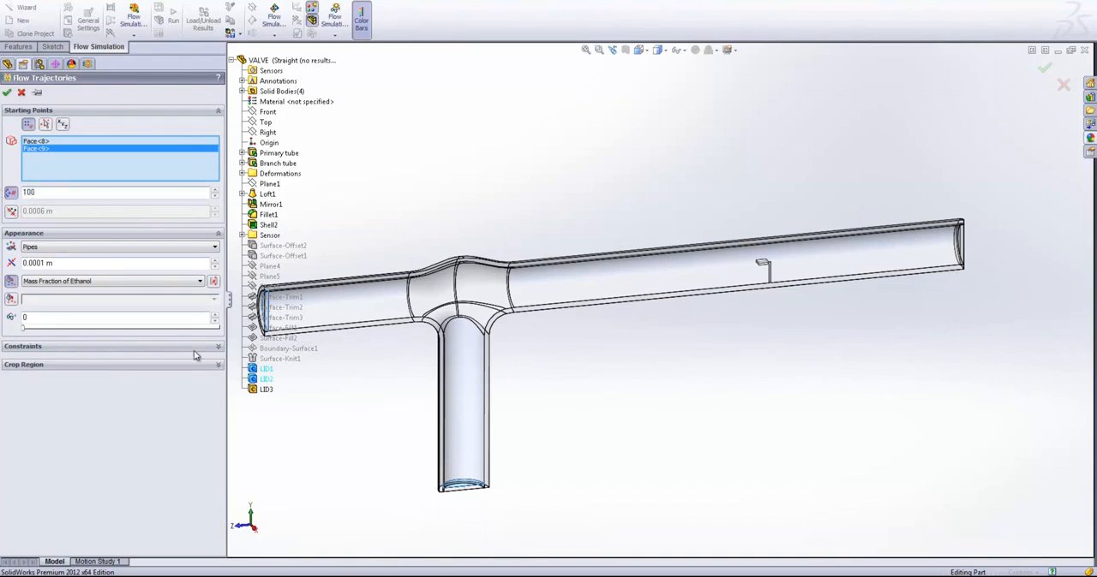
click(109, 248)
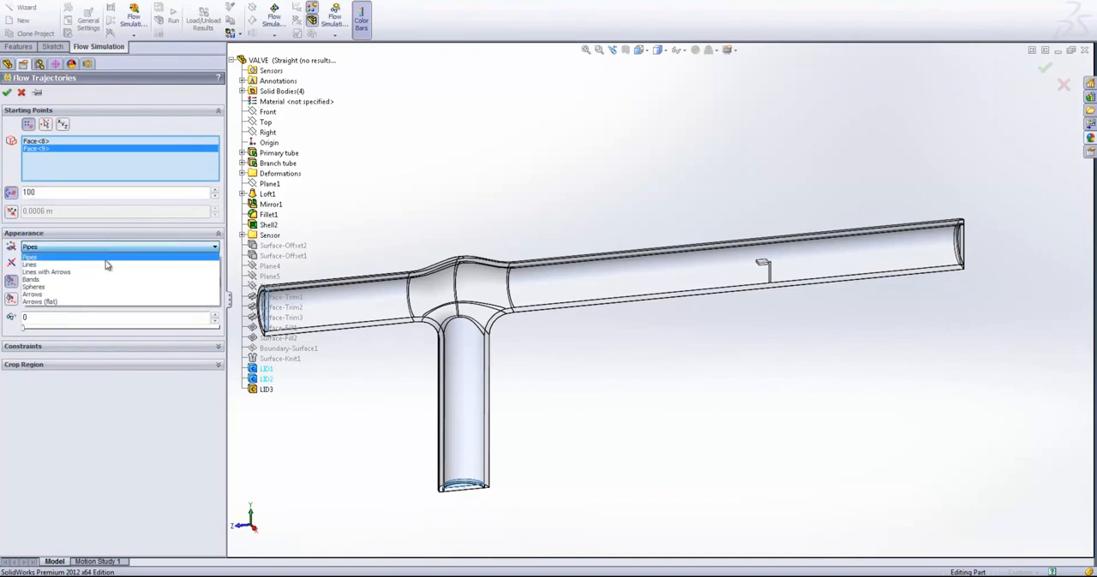
click(106, 265)
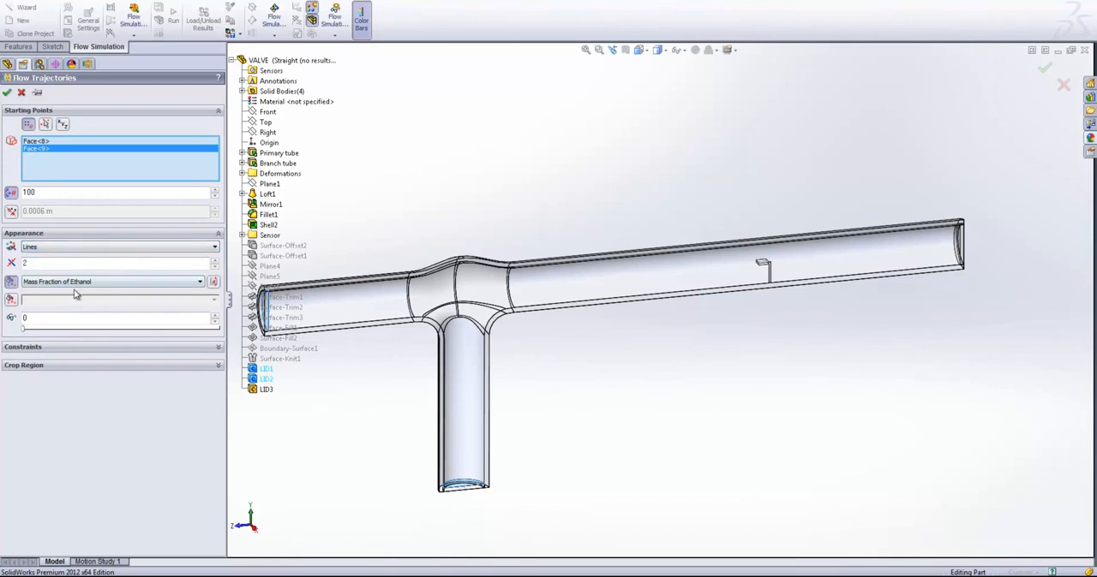
click(7, 92)
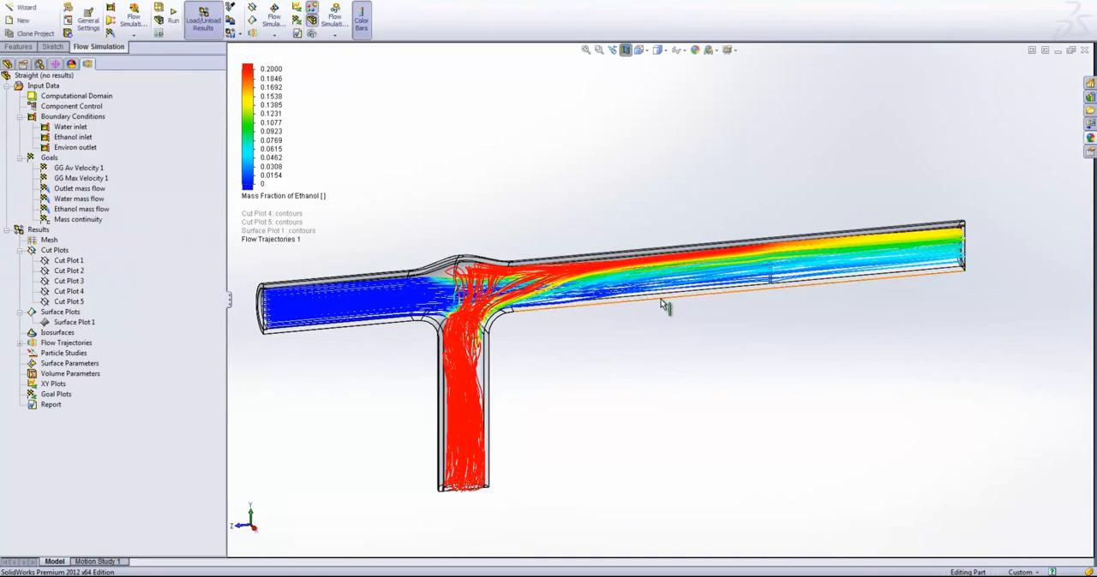
- Examine the ethanol flow trajectories through the branch tube, junction and primary tube from several angles and at close range
scroll(698, 304, down, 1)
middle_drag(698, 304, 609, 372)
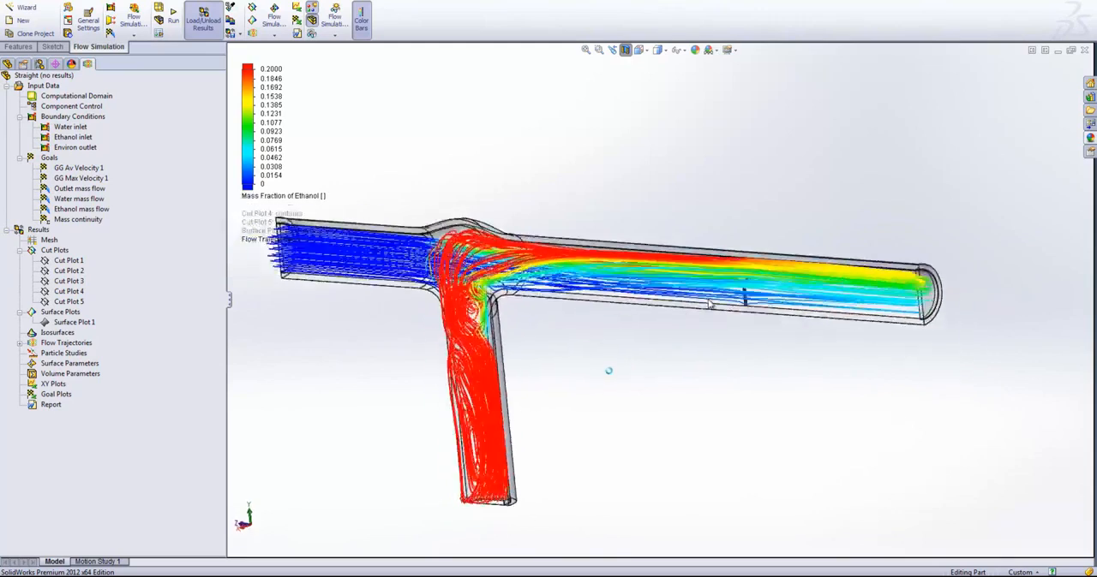
scroll(724, 272, down, 4)
scroll(724, 271, up, 4)
middle_drag(727, 269, 483, 296)
middle_drag(536, 243, 702, 394)
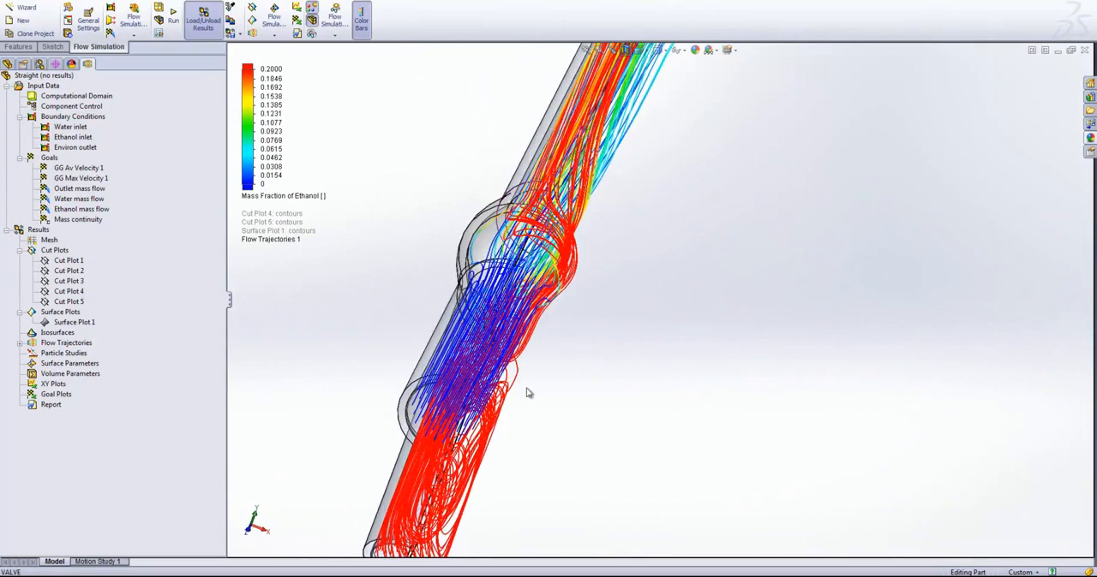
scroll(454, 517, up, 1)
scroll(501, 467, down, 3)
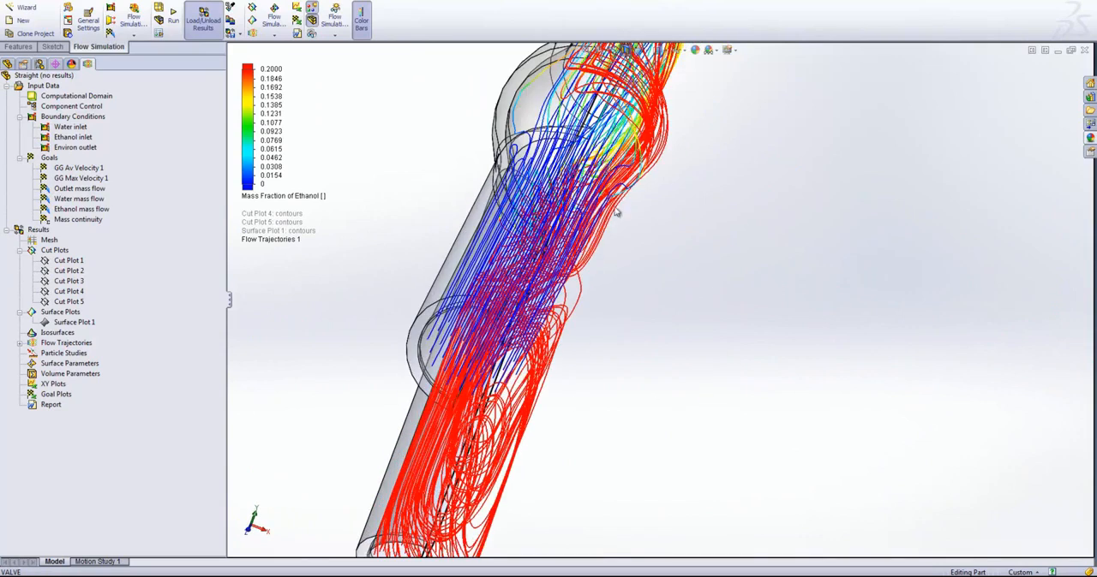
scroll(664, 139, up, 2)
middle_drag(710, 177, 634, 129)
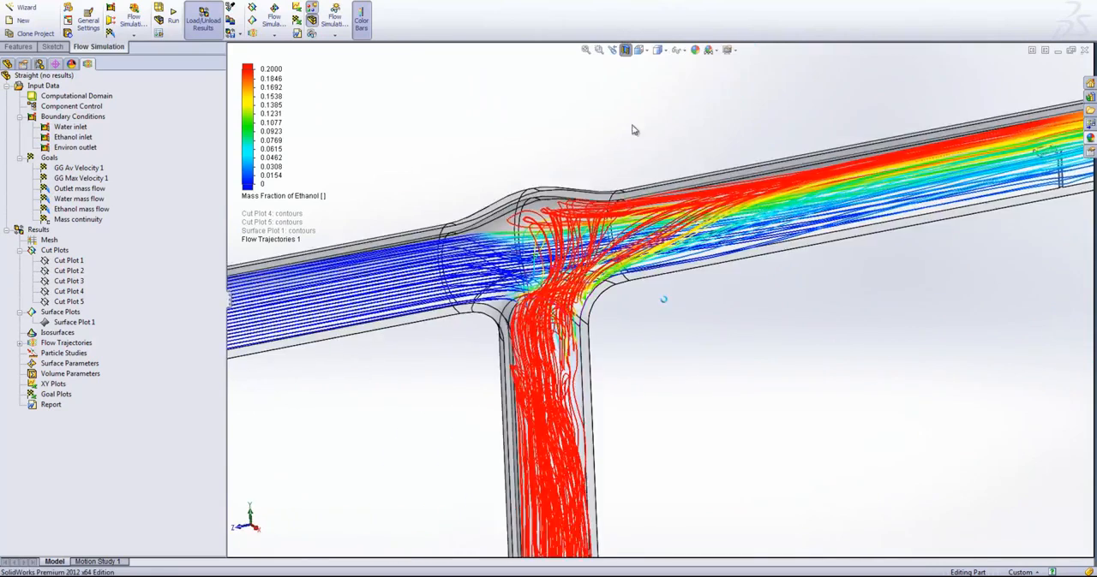
scroll(518, 234, down, 1)
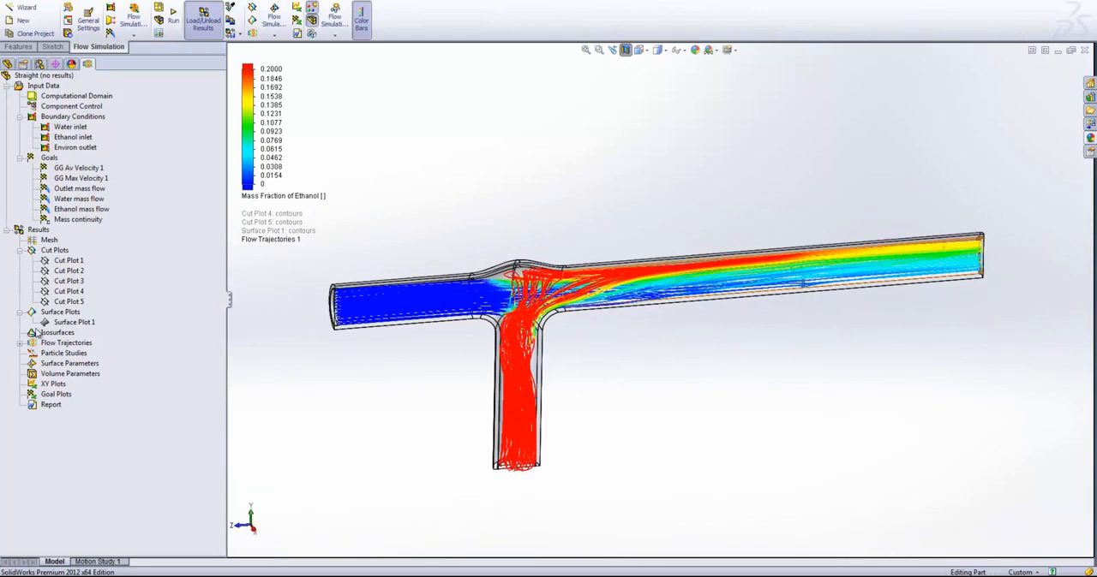
- Hide the flow trajectories plot and start a new particle study with the wizard, continuing to its first injection
right_click(53, 354)
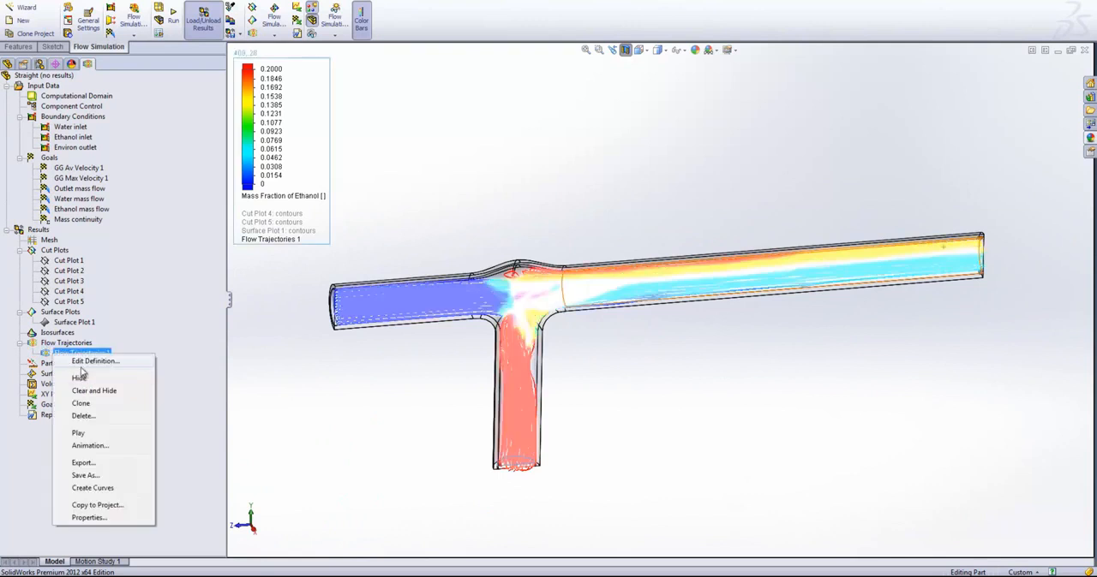
click(86, 378)
right_click(66, 373)
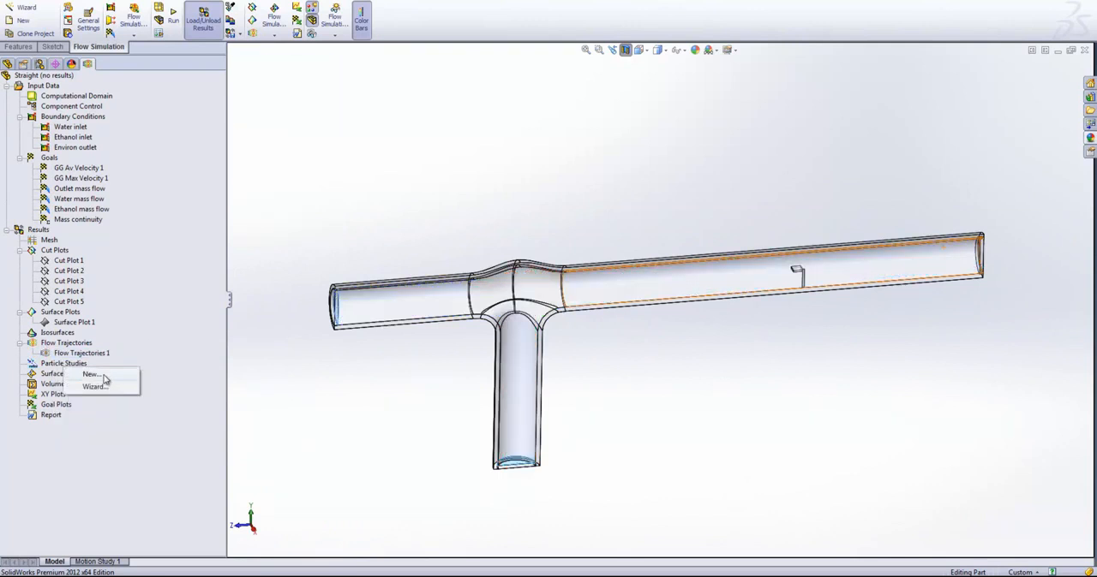
click(94, 387)
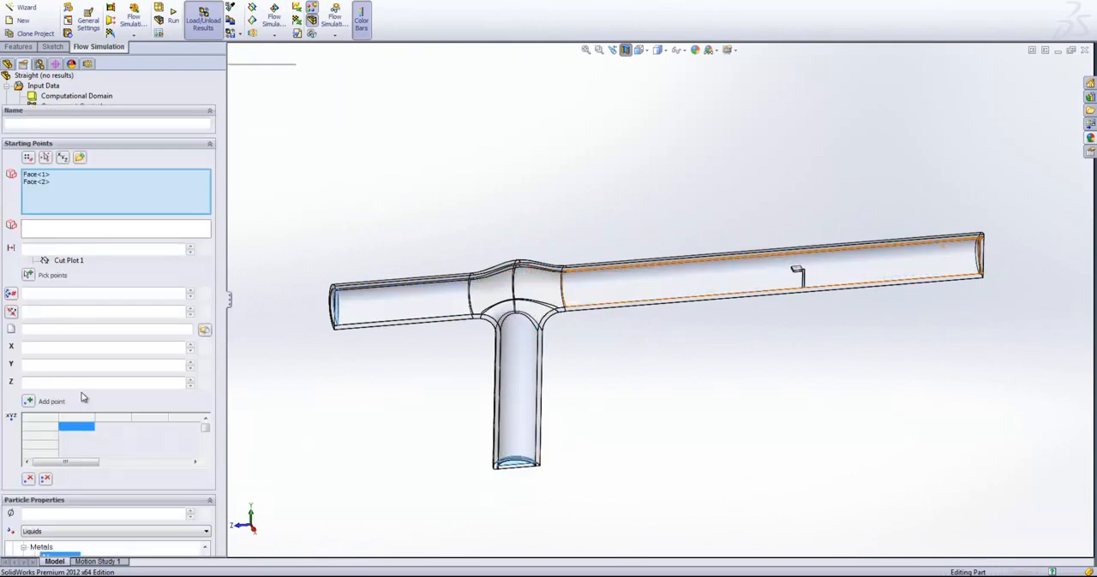
click(220, 93)
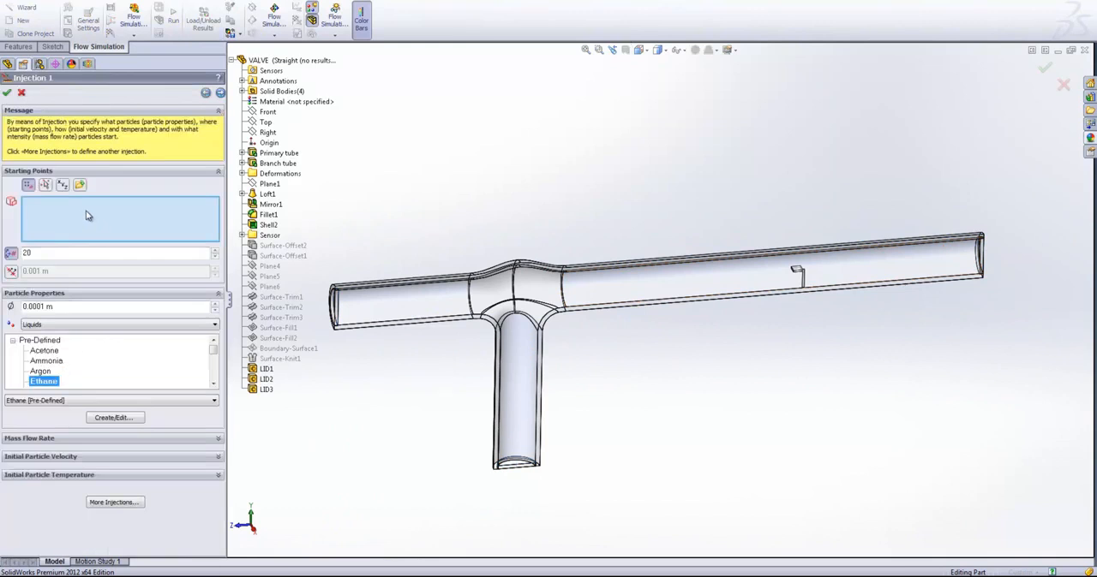
- Define the injection's starting points on the Ethanol inlet face, with 50 points and a particle diameter of 0.00001 m
click(87, 65)
scroll(118, 117, up, 5)
scroll(87, 126, down, 1)
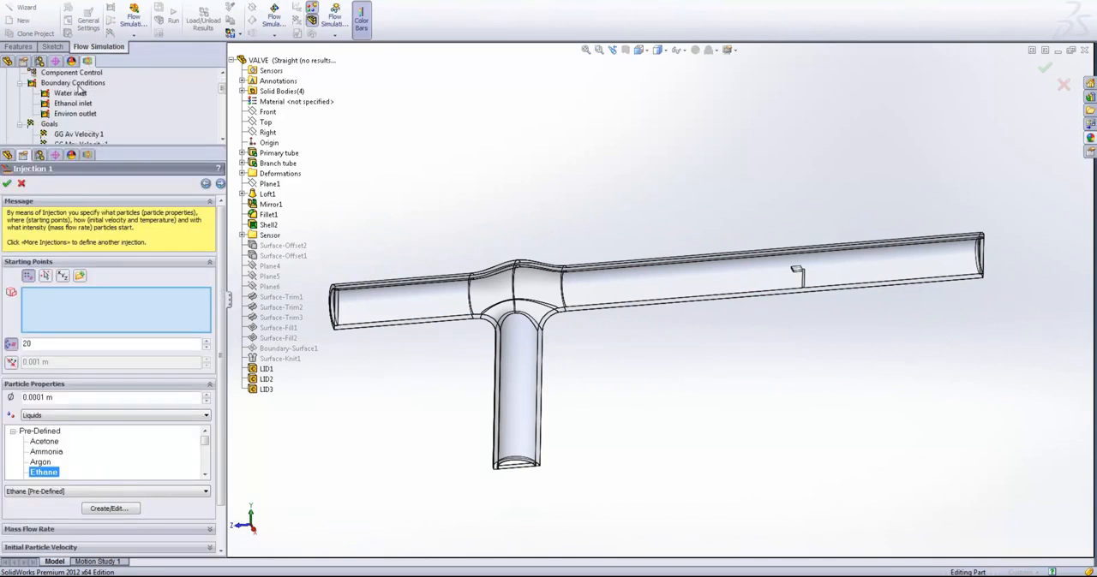
click(77, 103)
drag(107, 149, 76, 59)
drag(37, 256, 1, 248)
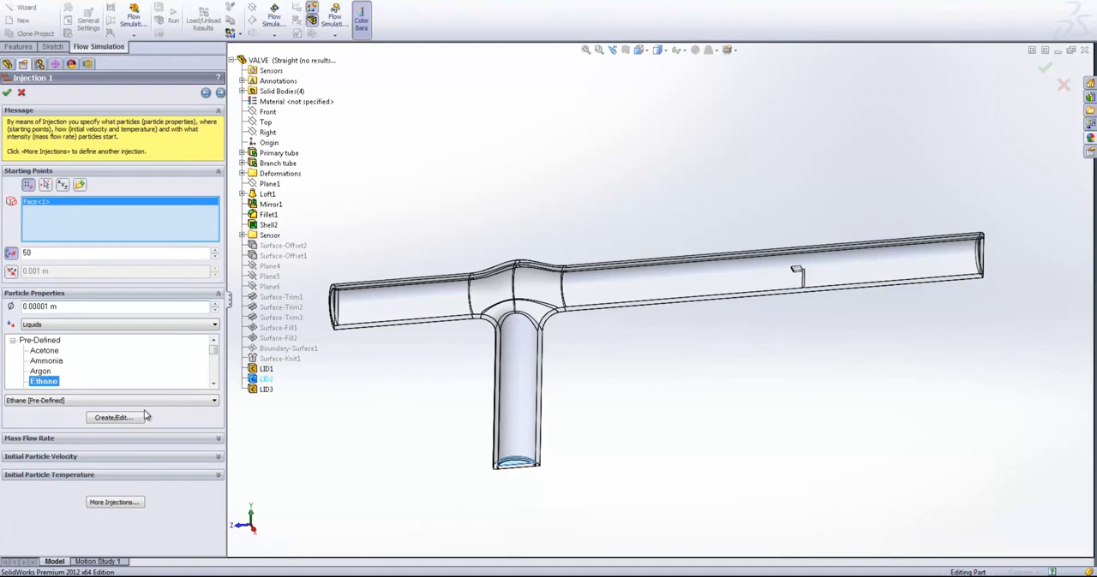
- Assign the pre-defined liquid Ethanol to the injected particles and set the injection's mass flow rate to 0.0001 kg/s
click(213, 386)
click(212, 386)
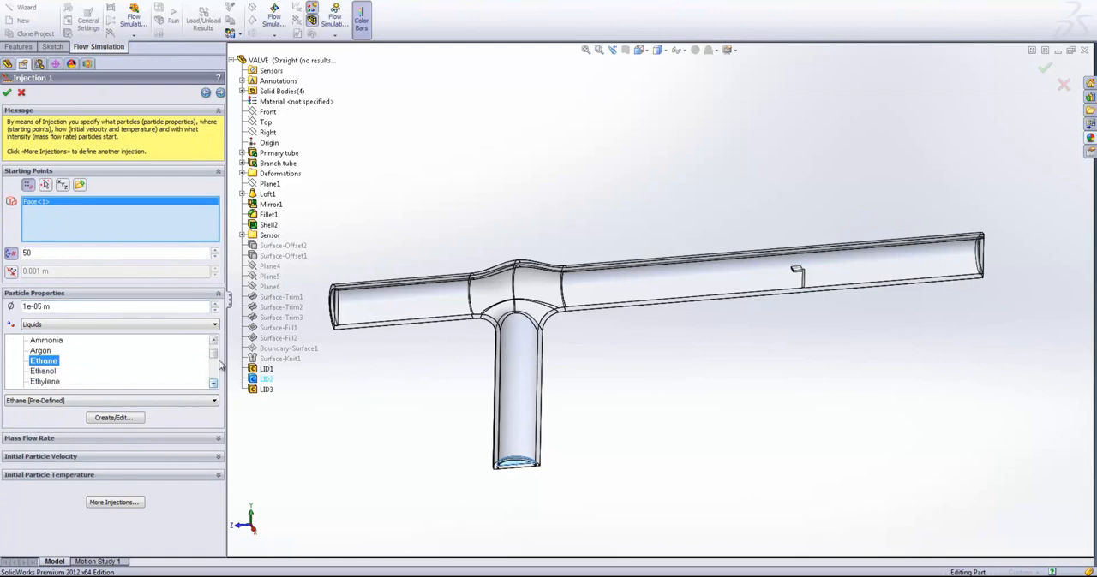
scroll(220, 366, down, 1)
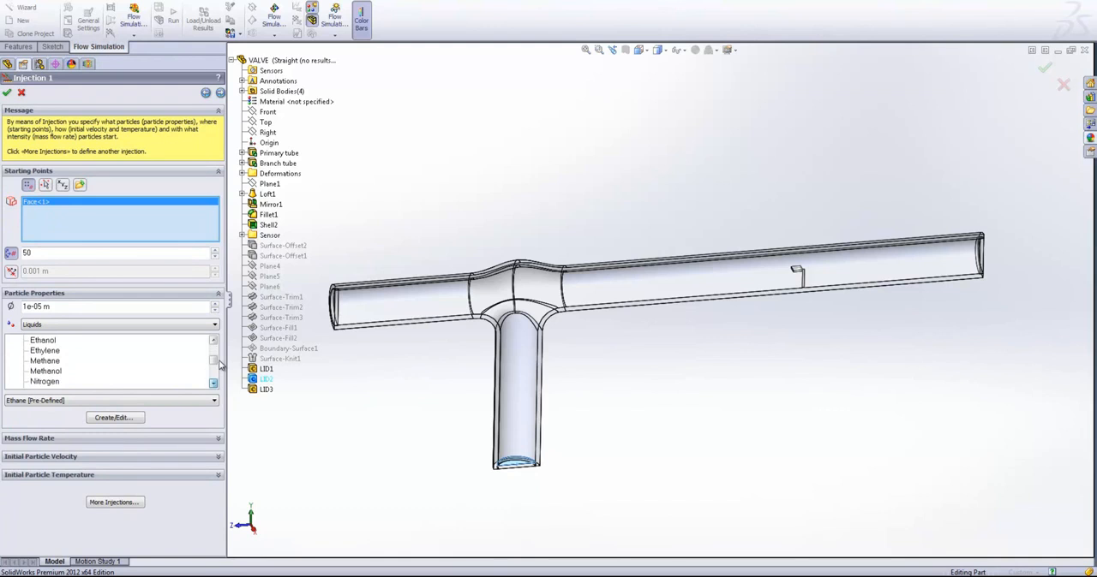
click(47, 341)
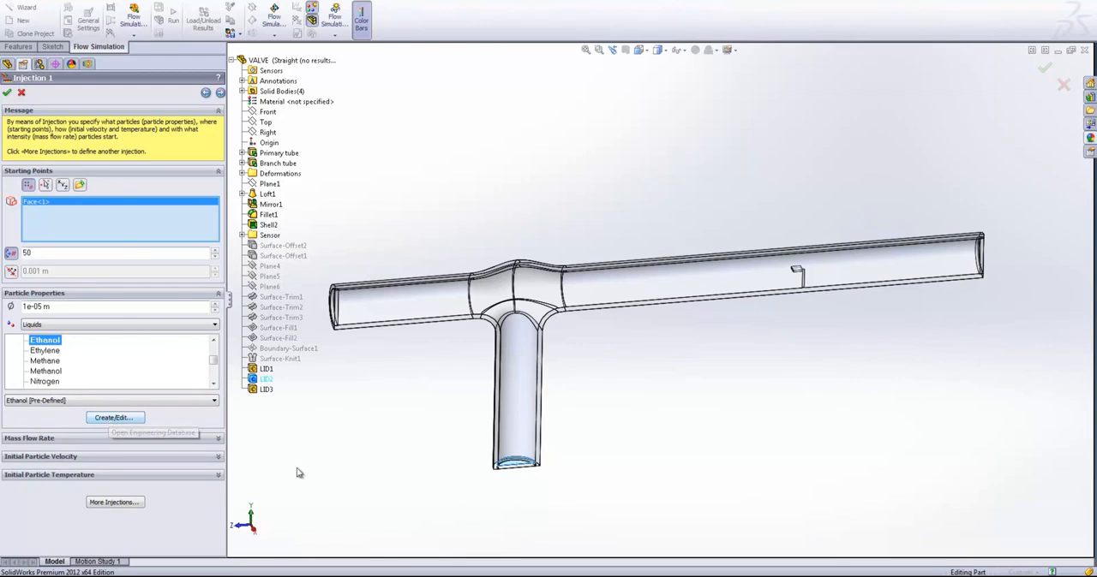
click(113, 438)
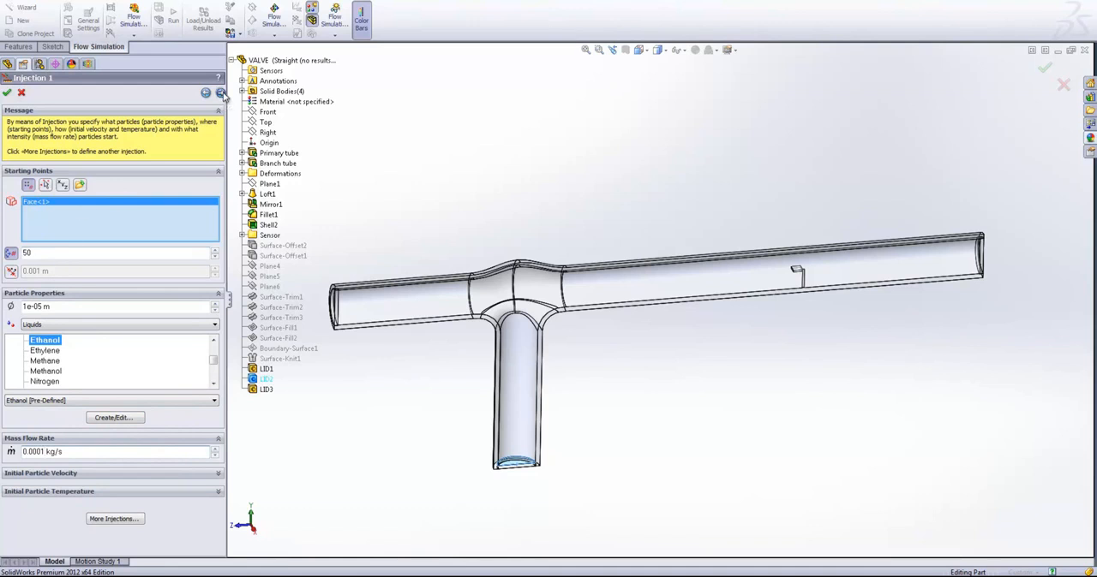
click(221, 93)
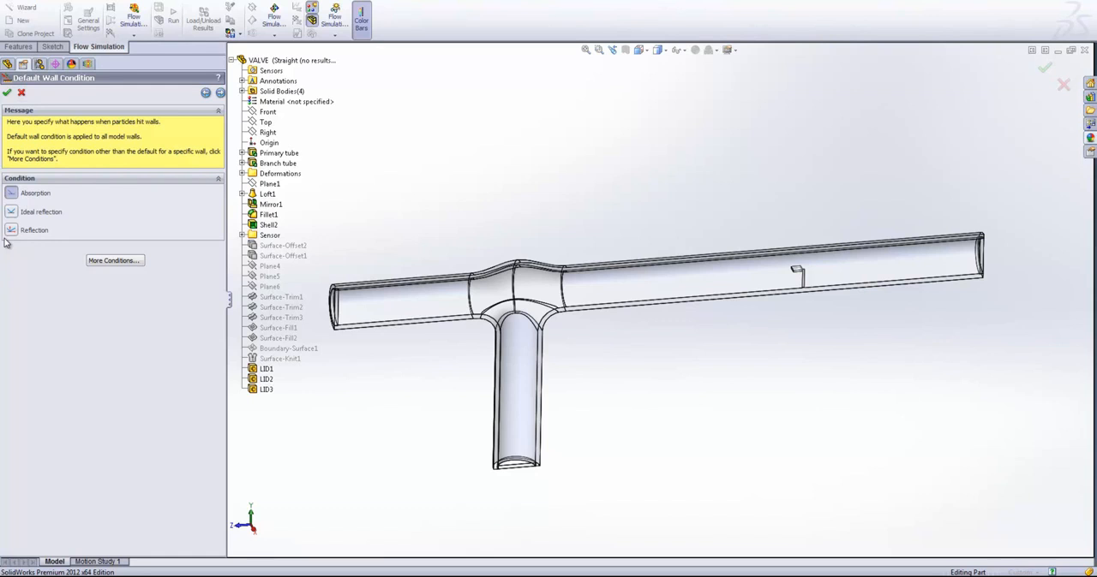
- Set the default wall condition to Ideal reflection and complete the particle study, keeping the default physical and calculation settings
click(11, 212)
click(220, 93)
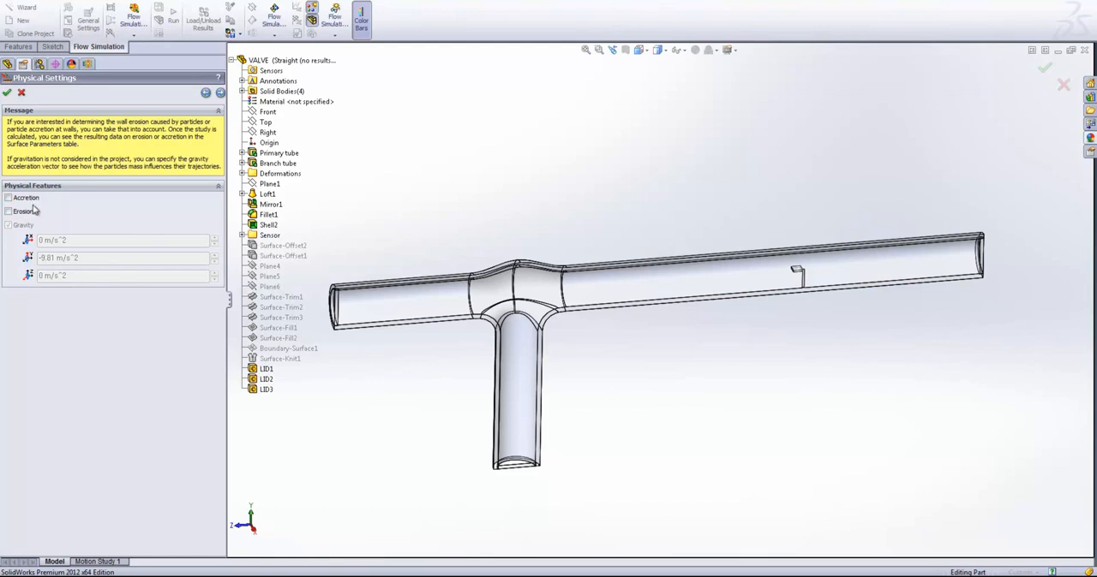
click(220, 93)
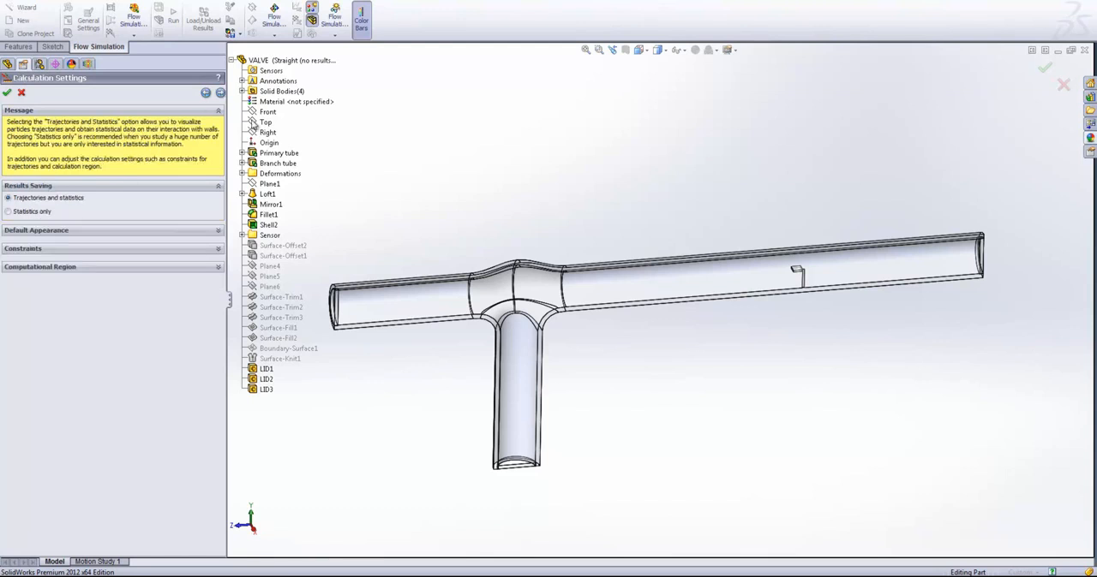
click(218, 249)
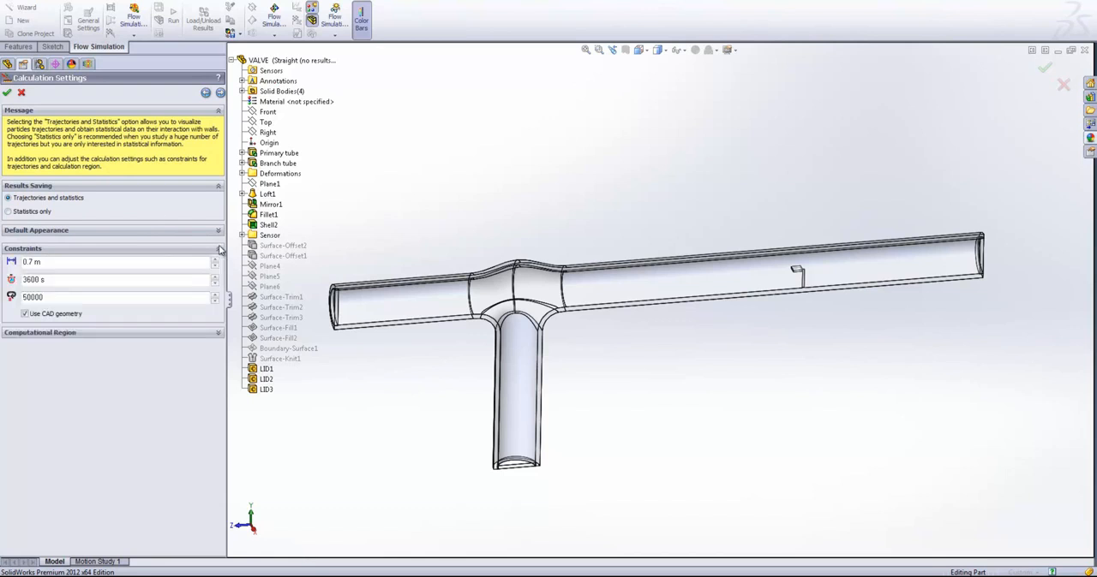
click(218, 334)
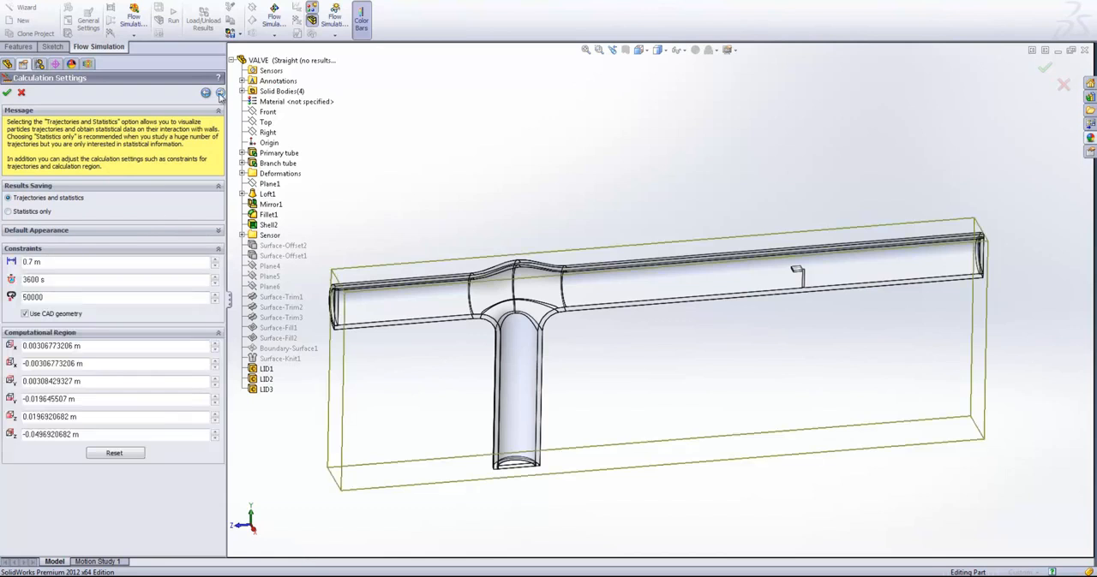
click(220, 92)
click(121, 223)
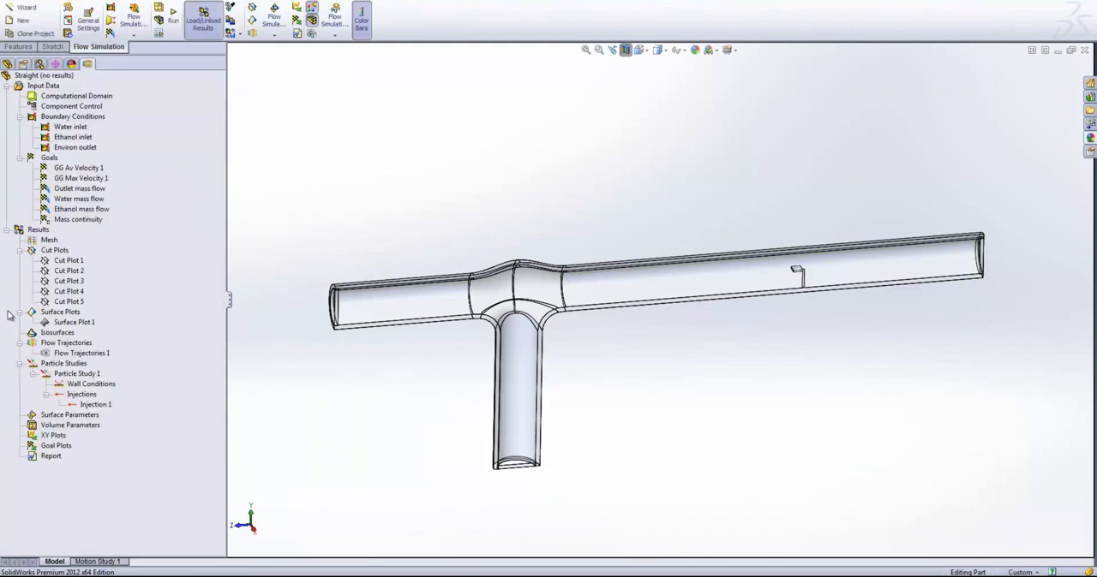
- Show the particle trajectories of Injection 1 and play their animation in the tube
right_click(91, 404)
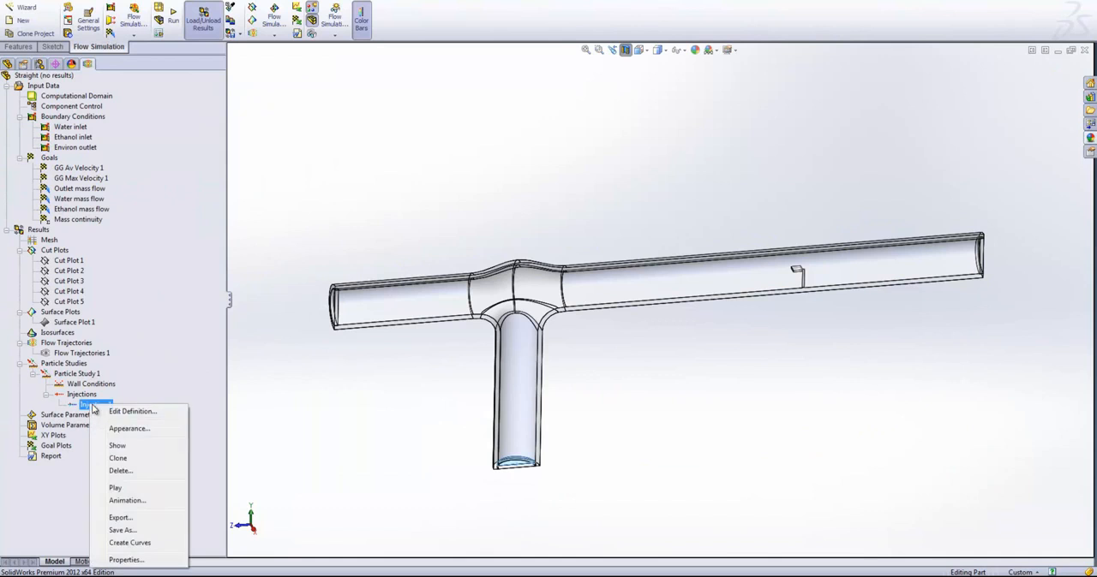
click(358, 454)
scroll(683, 336, down, 2)
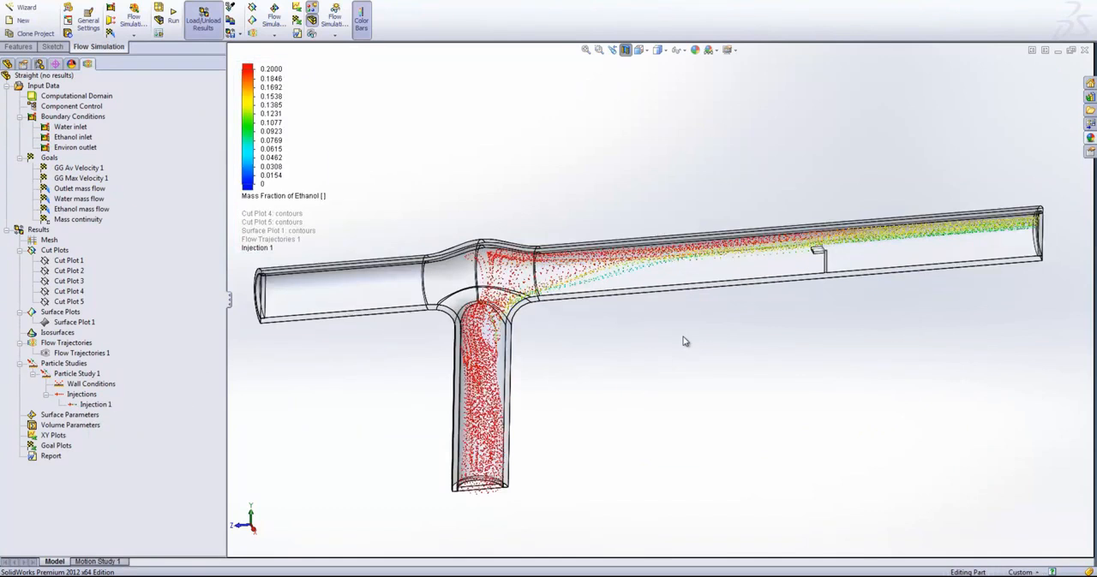
scroll(606, 333, down, 2)
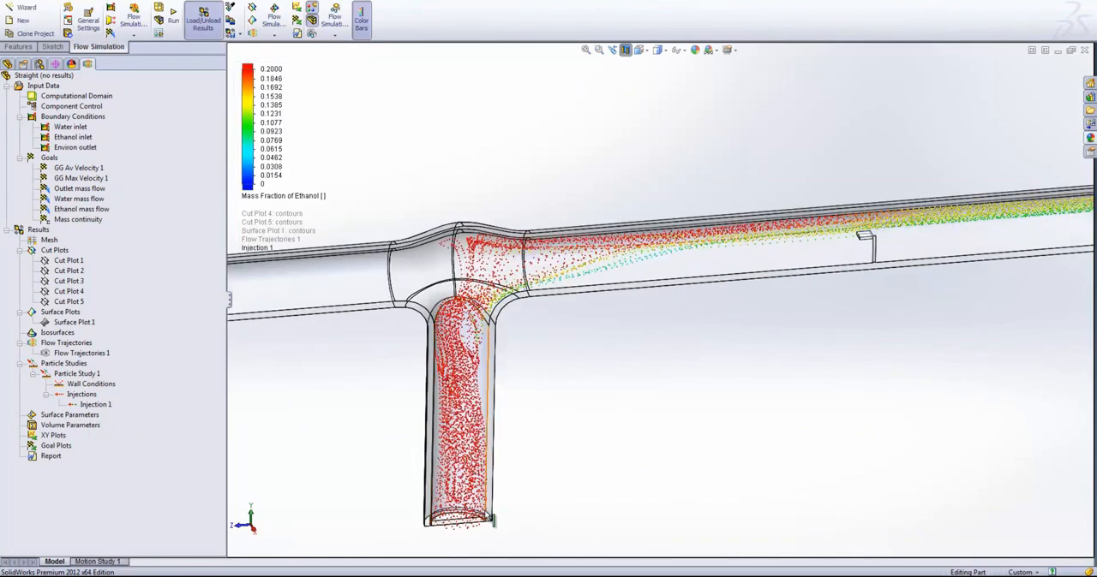
click(91, 405)
right_click(89, 406)
click(144, 327)
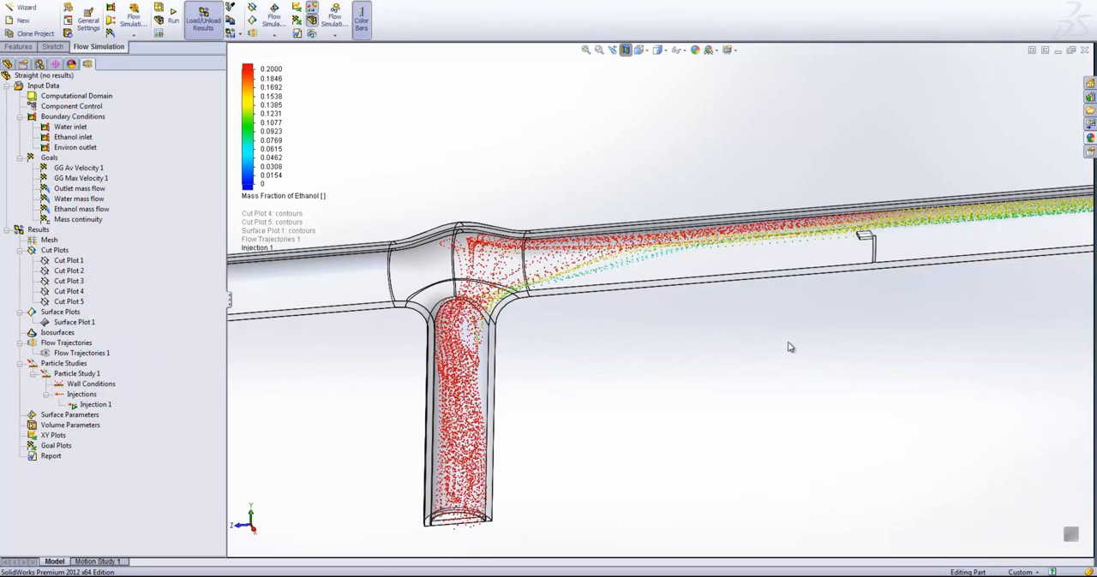
- Examine the animated ethanol particles from the branch tube through the junction, past the sensor and up to the outlet
ctrl+middle_drag(743, 359, 626, 337)
scroll(342, 432, down, 3)
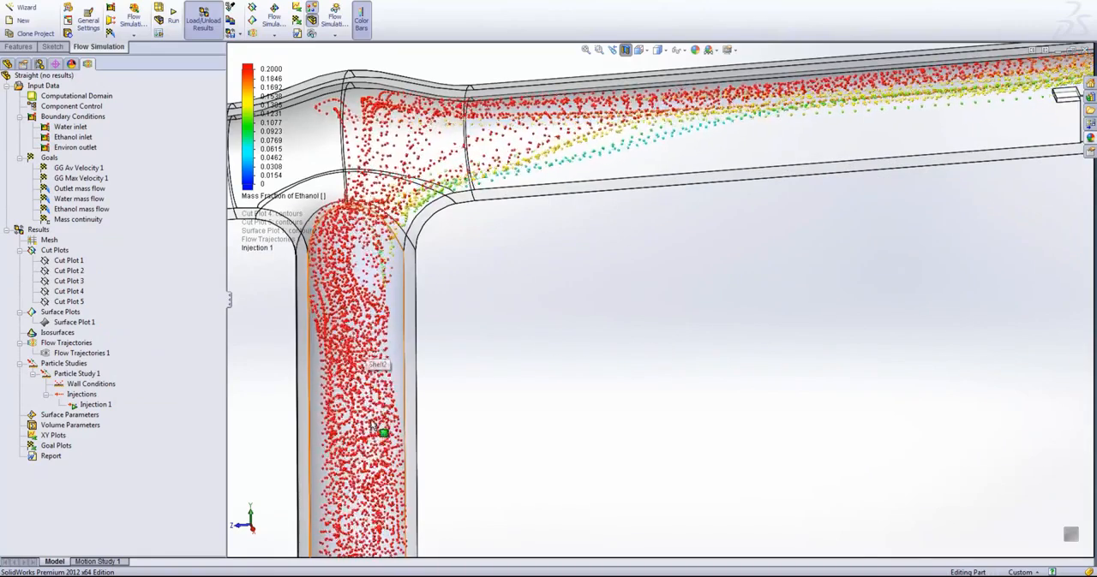
scroll(366, 490, down, 2)
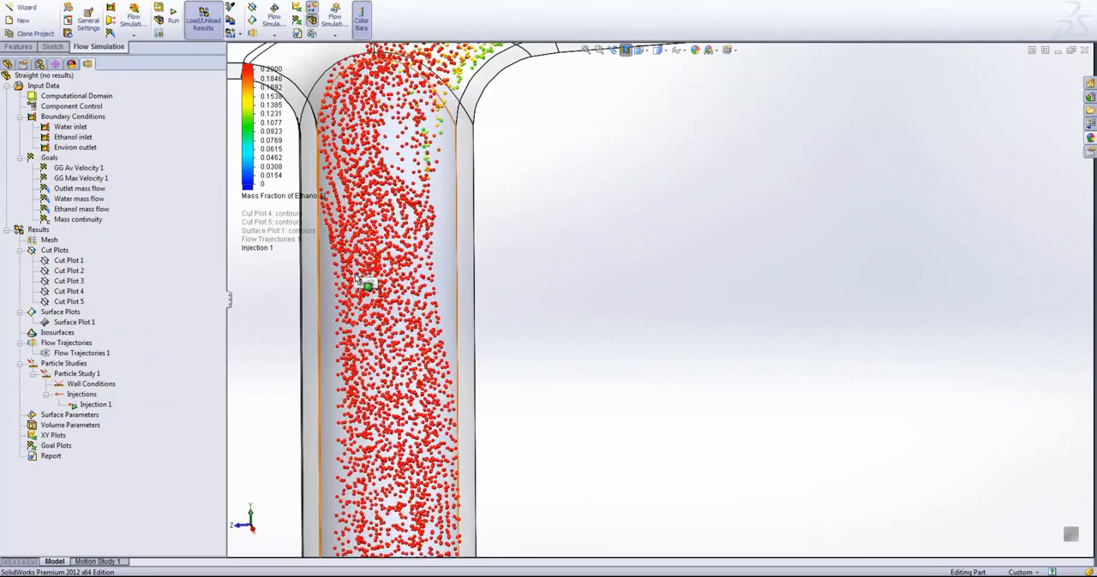
scroll(649, 256, up, 5)
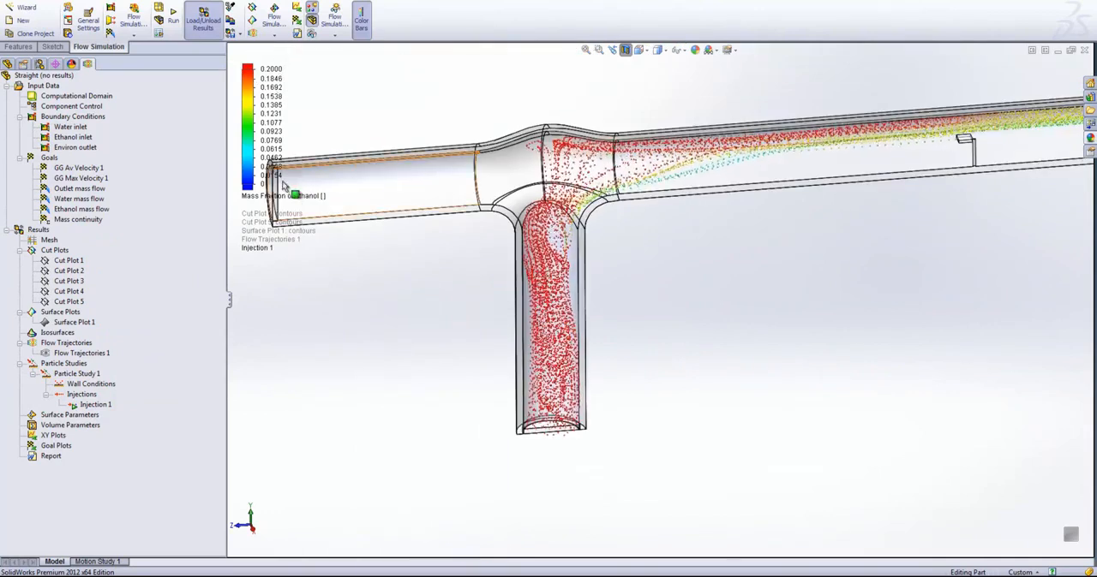
scroll(717, 221, down, 4)
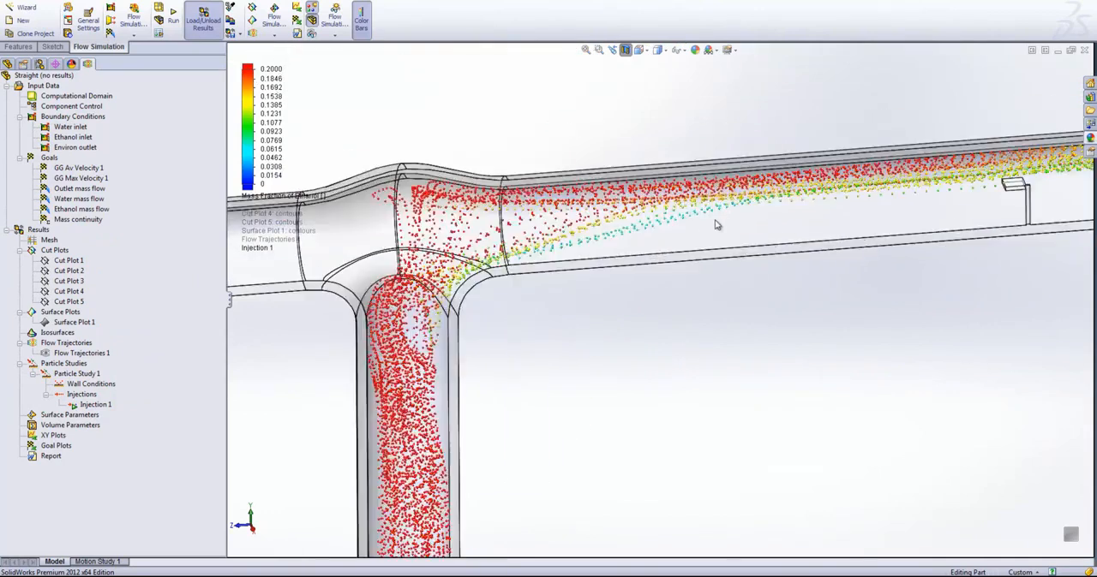
scroll(582, 291, up, 2)
scroll(904, 215, down, 4)
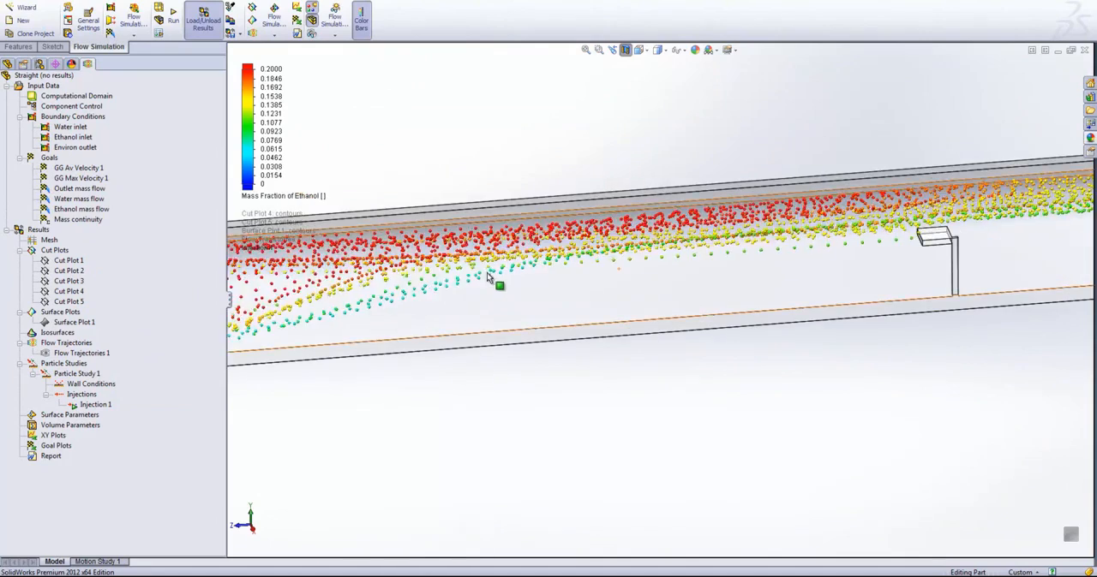
scroll(711, 249, up, 3)
scroll(998, 251, down, 3)
middle_drag(1003, 255, 767, 243)
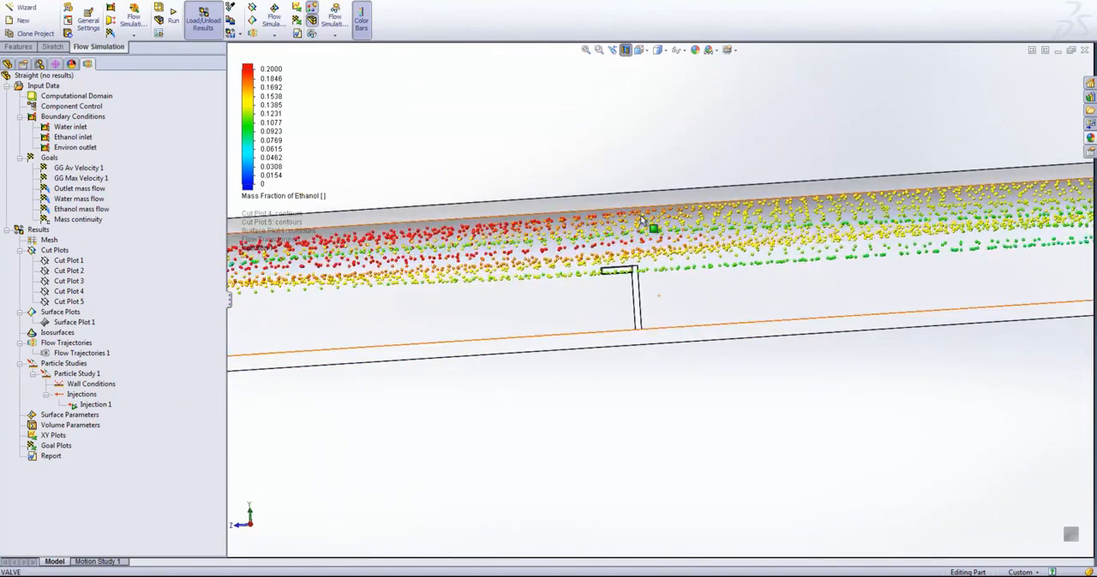
scroll(899, 274, up, 3)
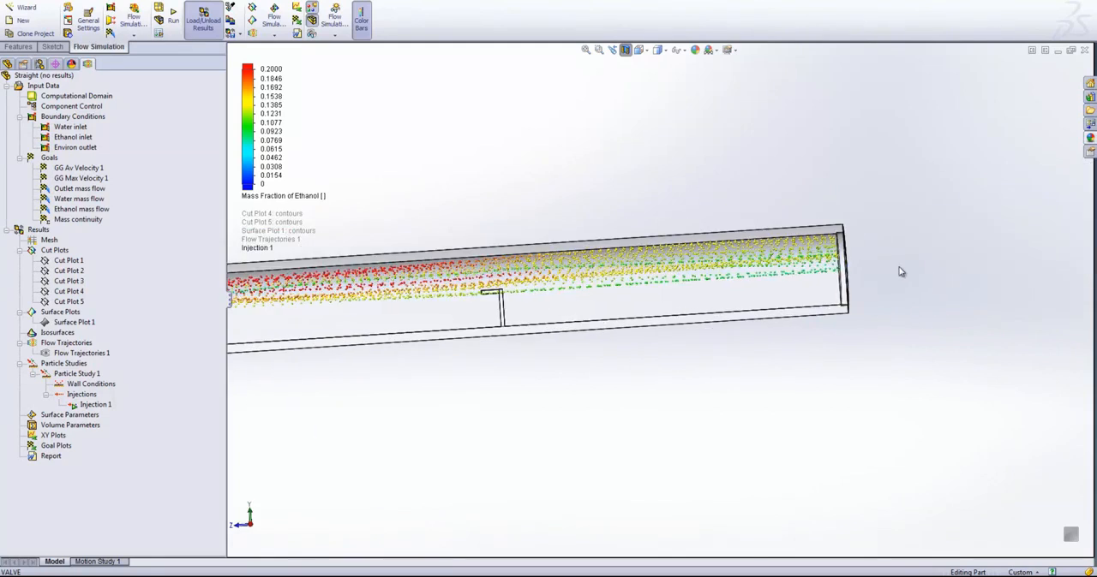
scroll(853, 274, up, 3)
scroll(848, 270, down, 3)
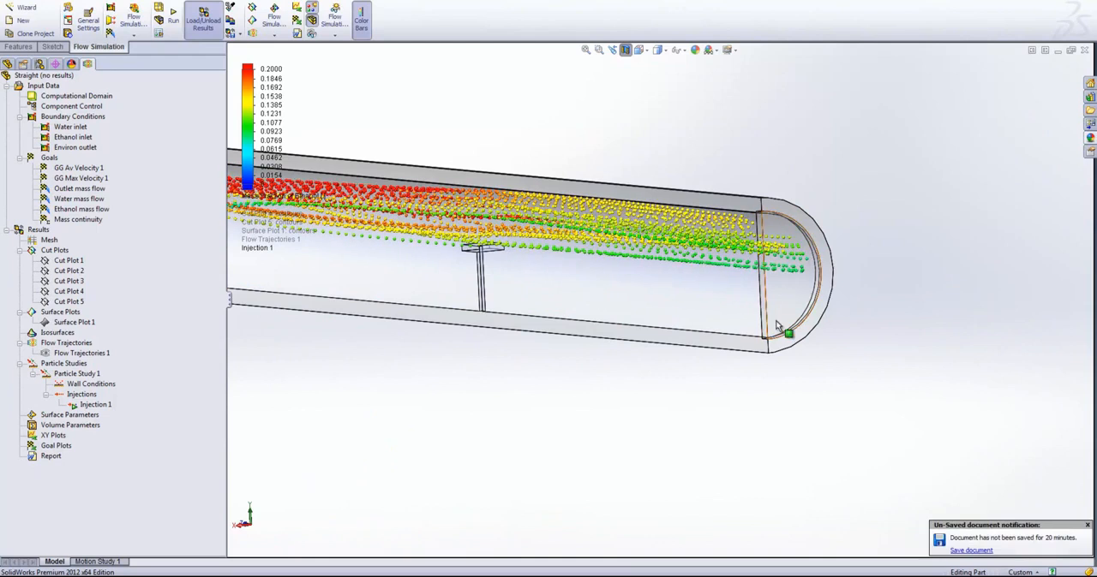
scroll(371, 393, up, 3)
ctrl+middle_drag(371, 392, 521, 351)
middle_drag(472, 386, 626, 365)
- Clear and hide the Injection 1 particle animation
click(95, 404)
right_click(95, 405)
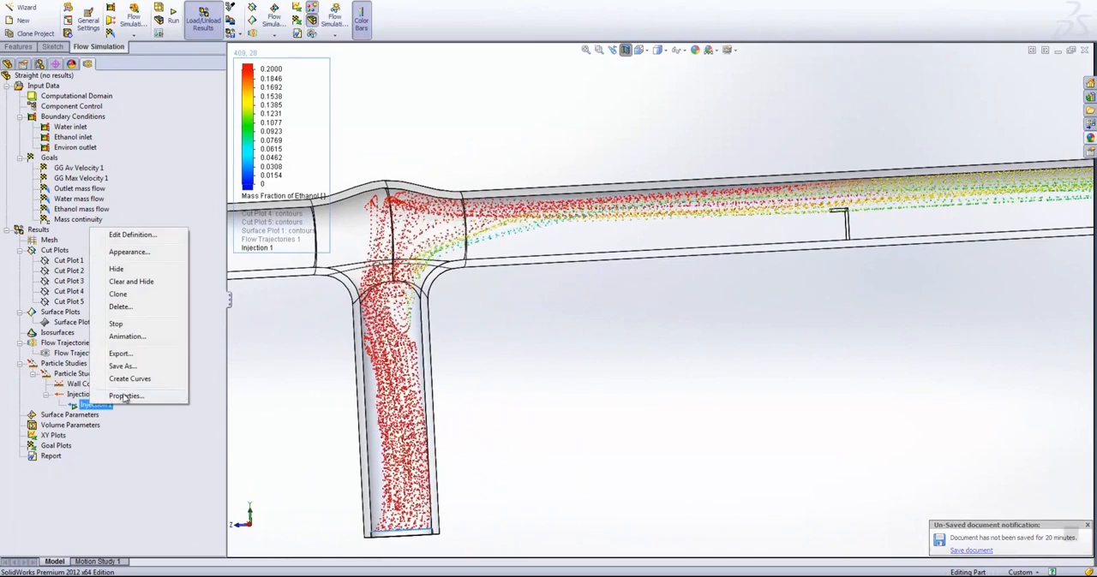
click(137, 282)
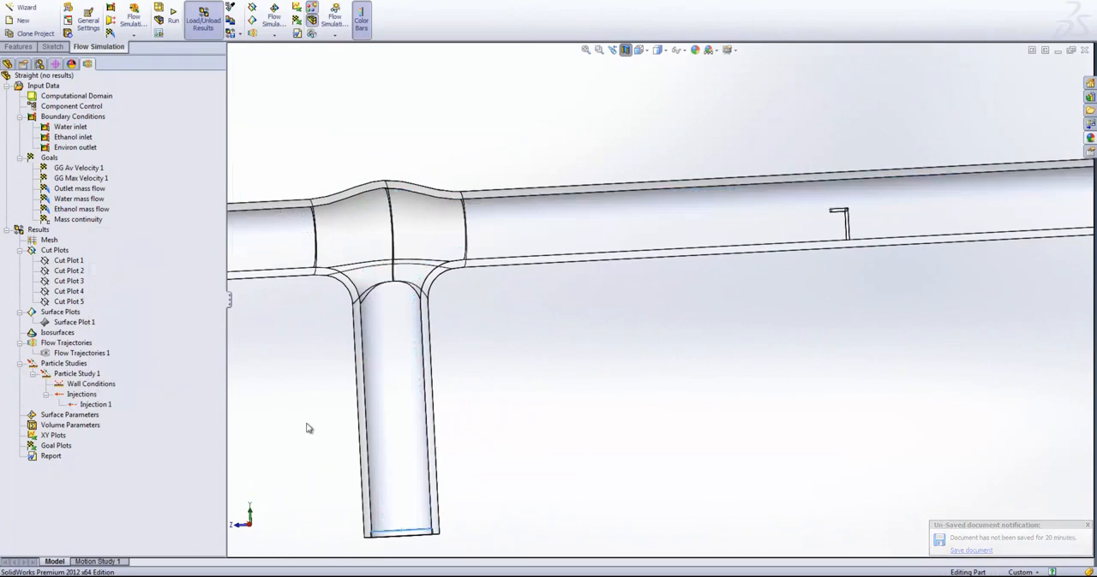
- Insert a surface parameters evaluation and select the sensor head's top face and its side face toward the branch junction
right_click(47, 418)
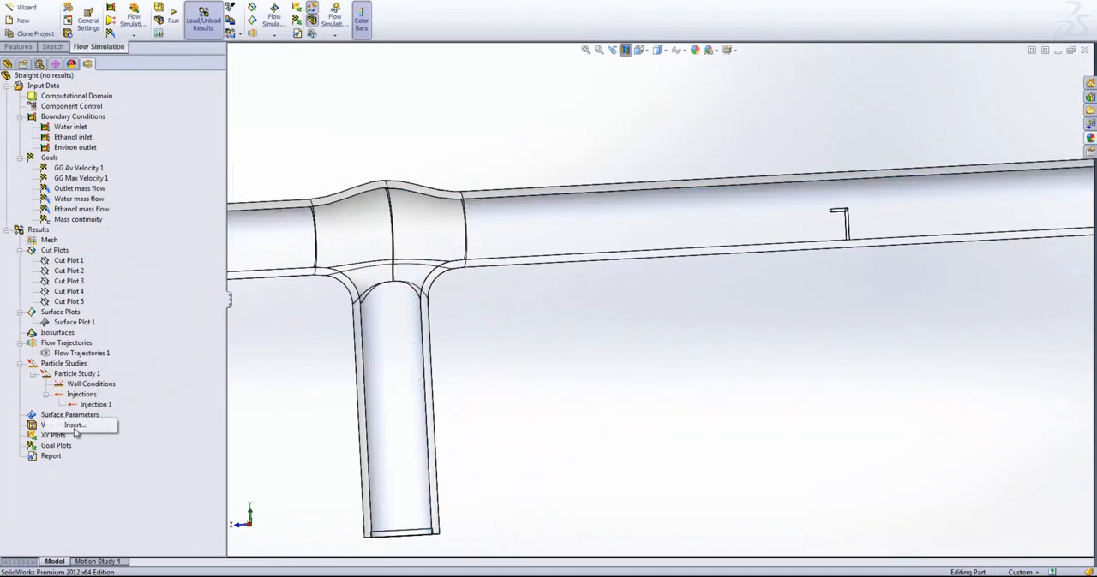
click(74, 426)
middle_drag(815, 250, 754, 176)
right_click(742, 171)
click(767, 172)
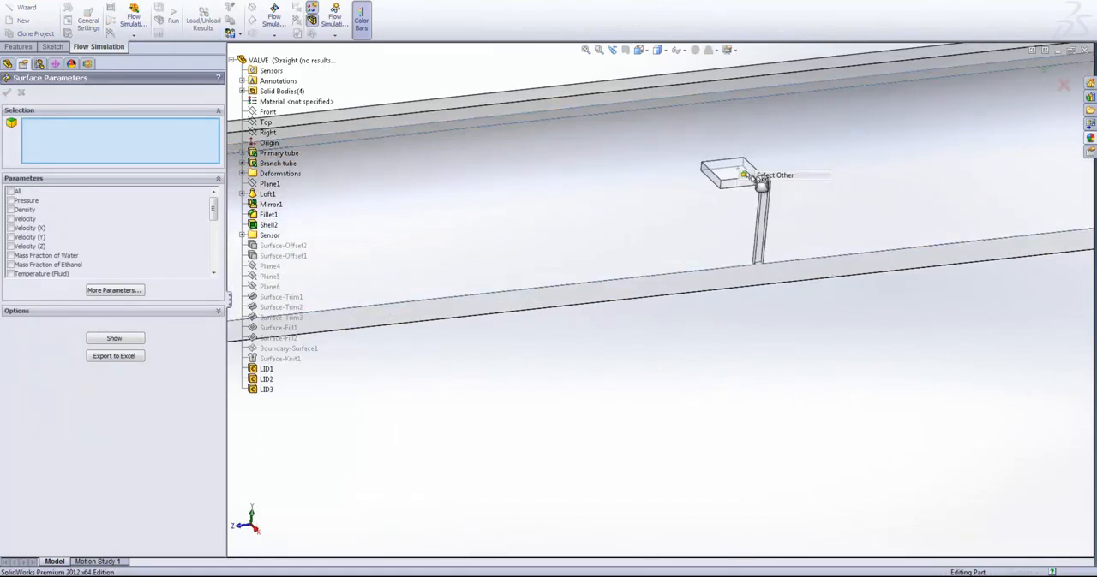
click(728, 182)
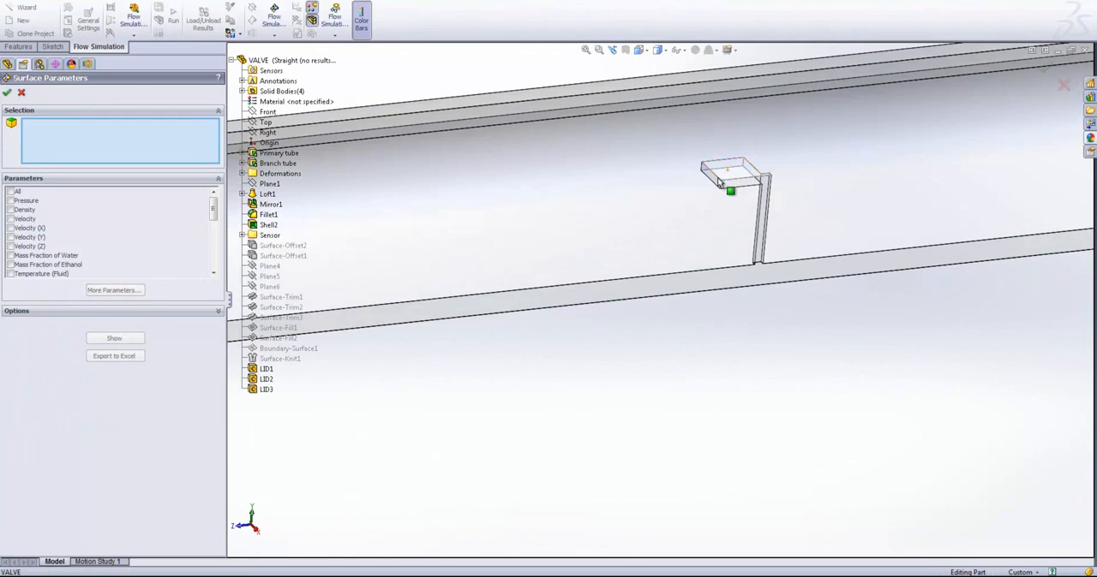
right_click(716, 179)
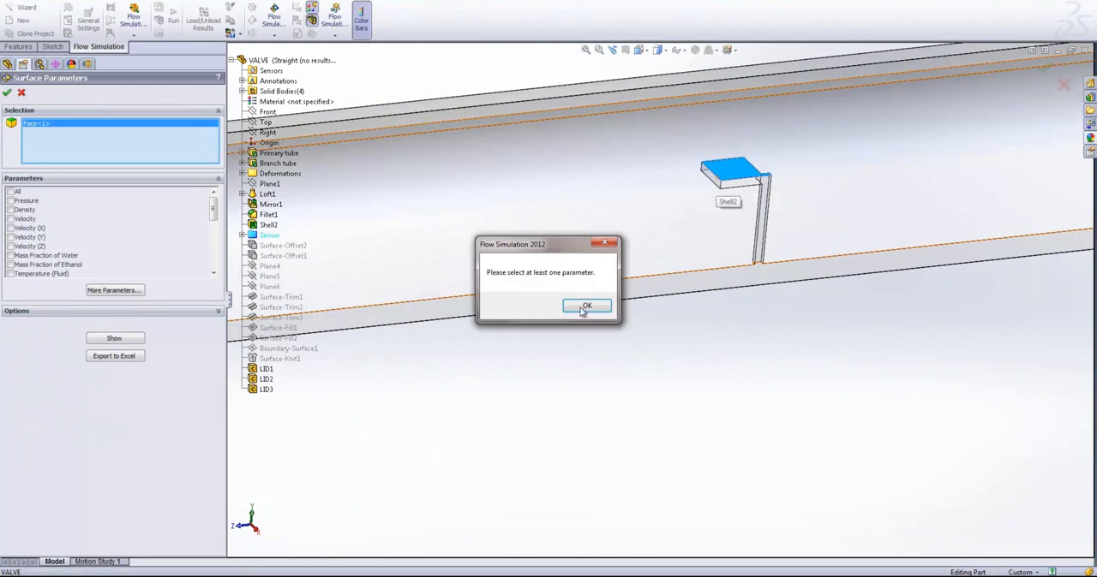
click(586, 307)
right_click(710, 177)
click(725, 182)
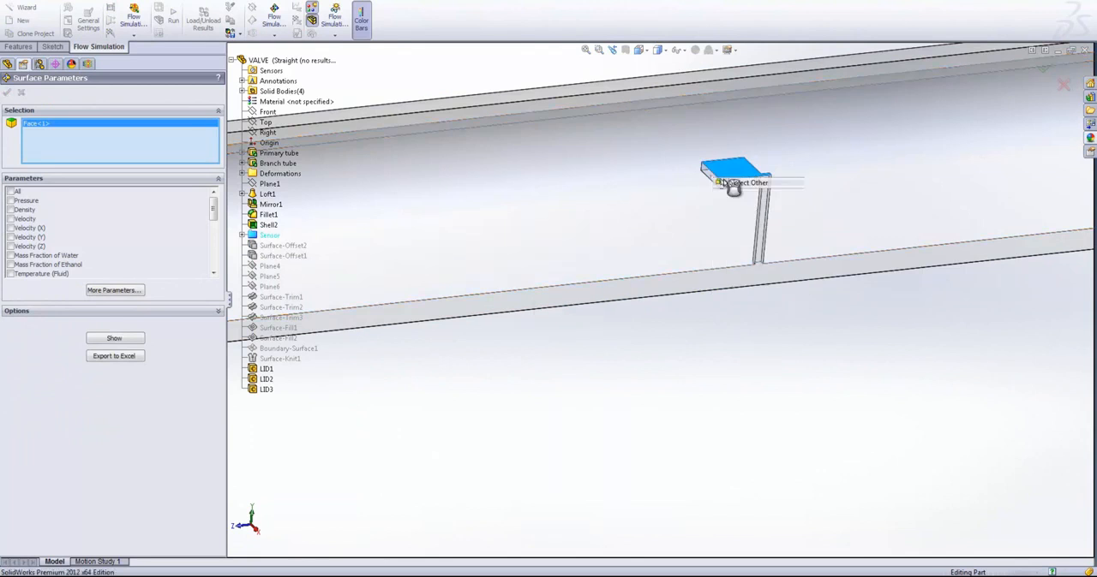
click(720, 180)
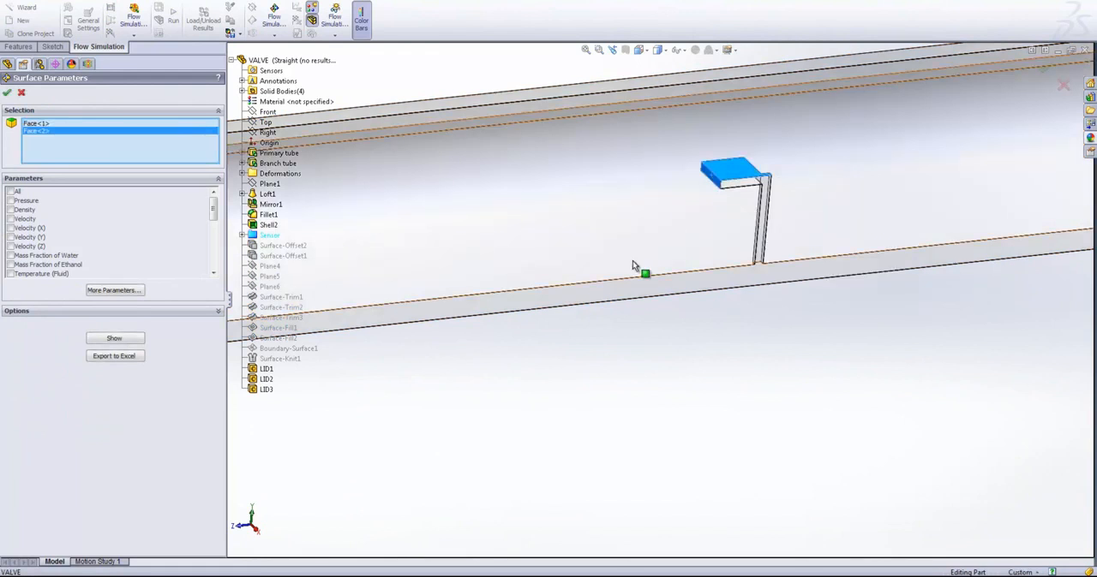
- Include Pressure and Mass Fraction of Ethanol as the parameters and show their results for the selected sensor faces
click(9, 201)
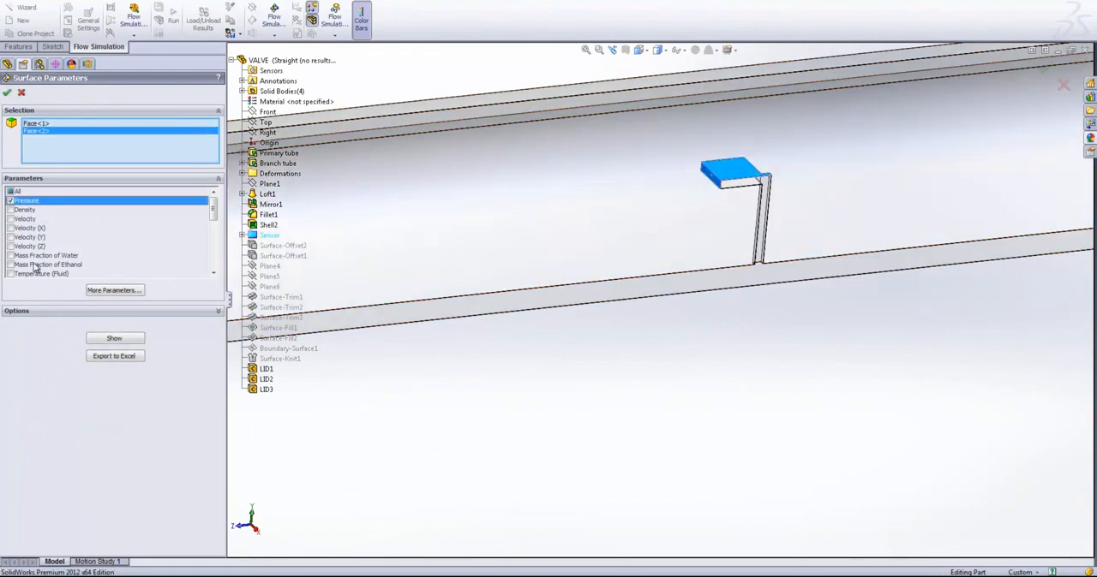
click(9, 265)
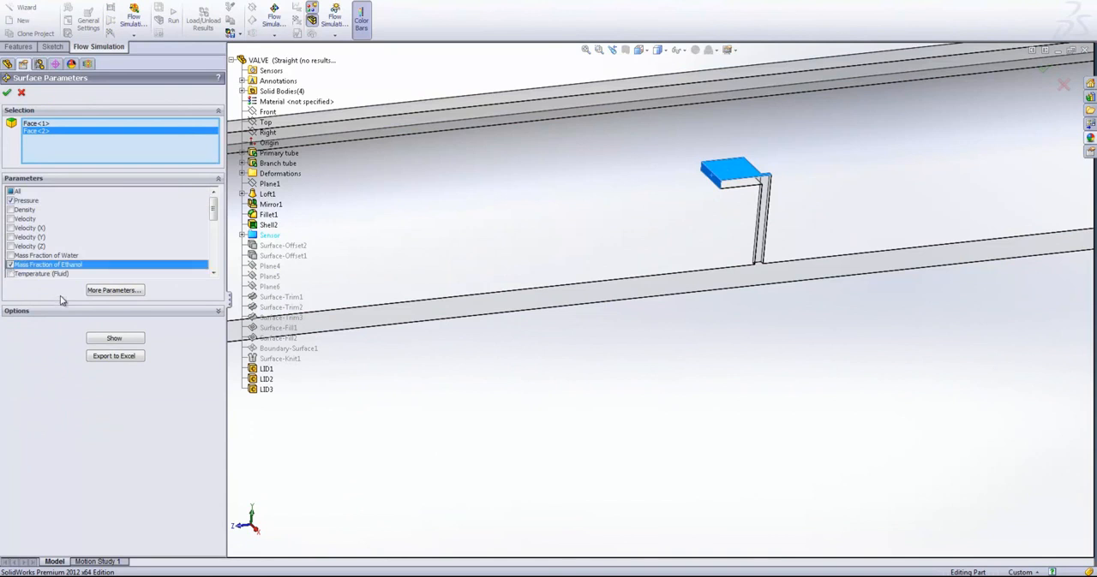
click(132, 339)
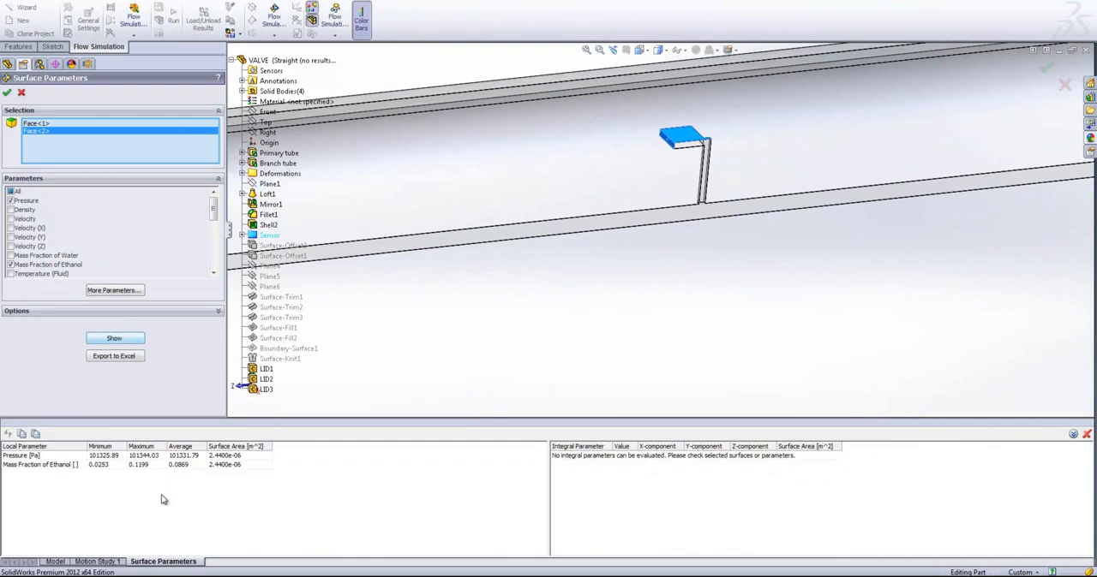
- Read the minimum, maximum and average Mass Fraction of Ethanol on the sensor faces and look through the remaining available parameters
click(106, 465)
click(147, 465)
click(186, 465)
drag(213, 208, 214, 257)
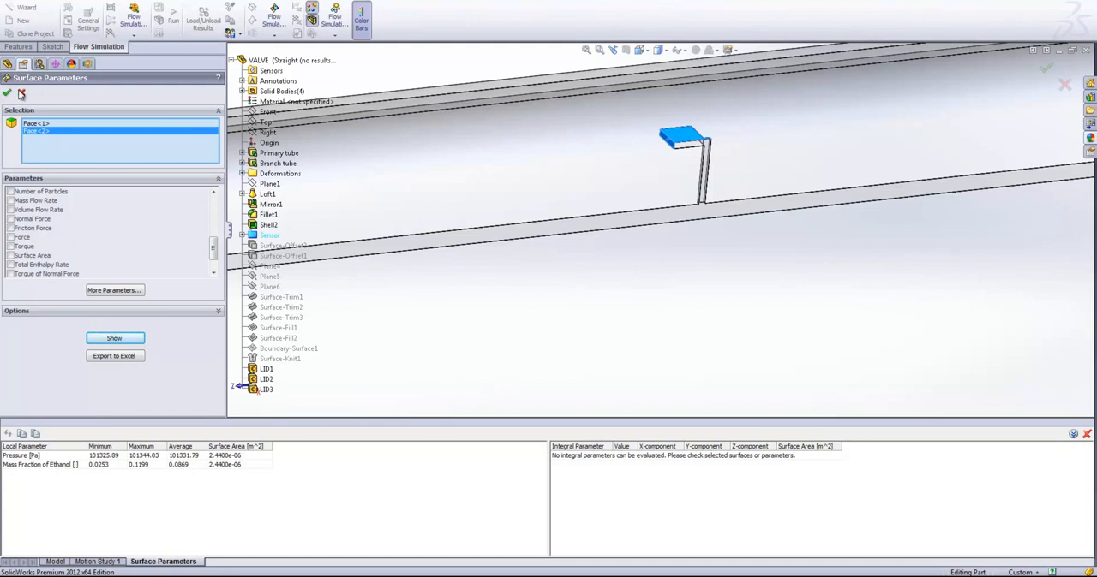
- Close the surface parameters evaluation and insert an XY plot of Mass Fraction of Ethanol along an edge of the sensor head
click(21, 92)
right_click(48, 437)
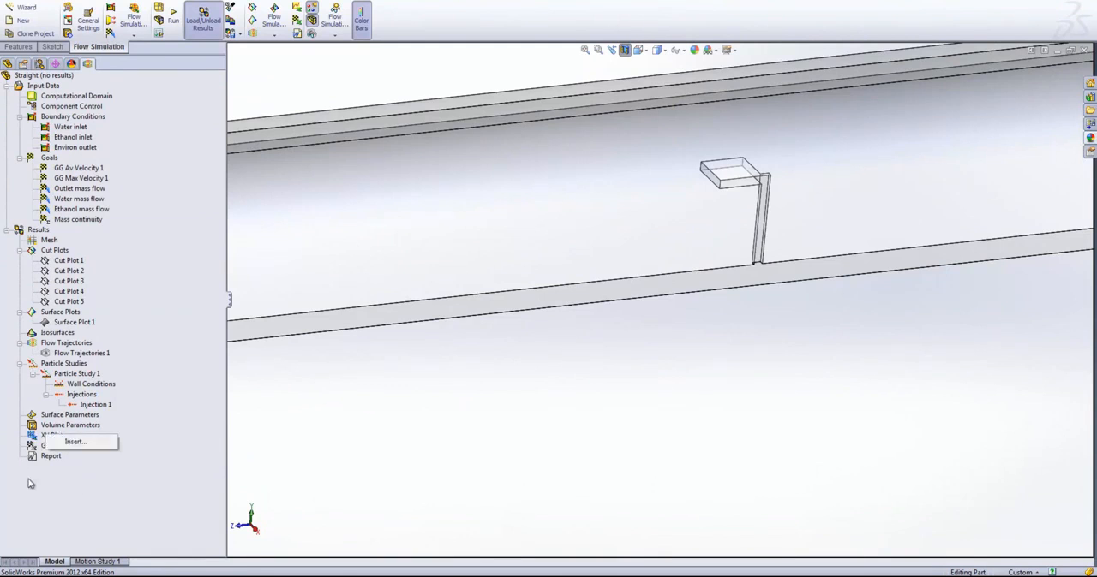
click(74, 443)
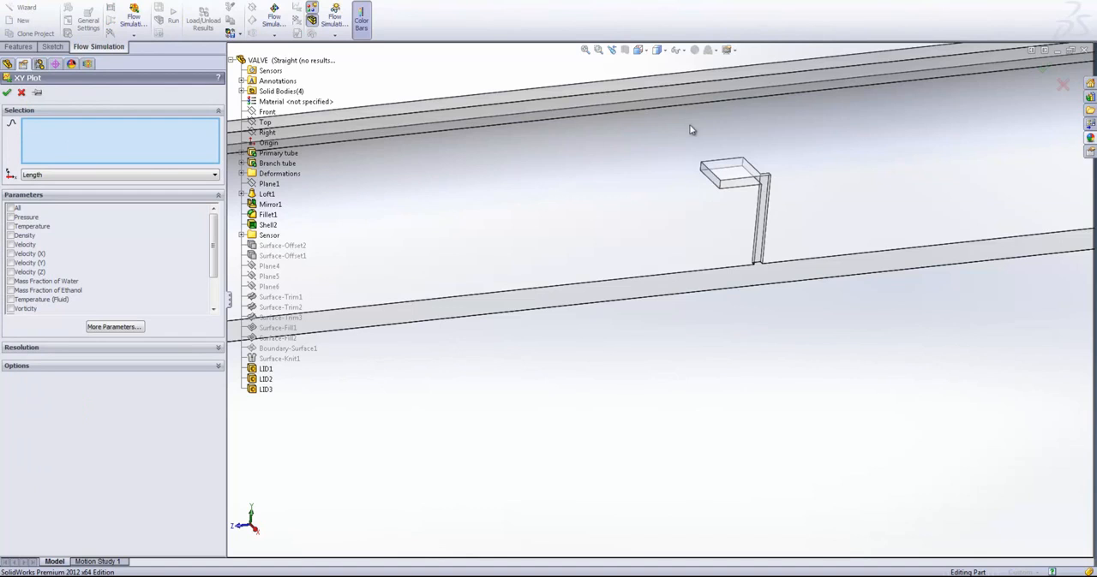
right_click(716, 177)
click(721, 178)
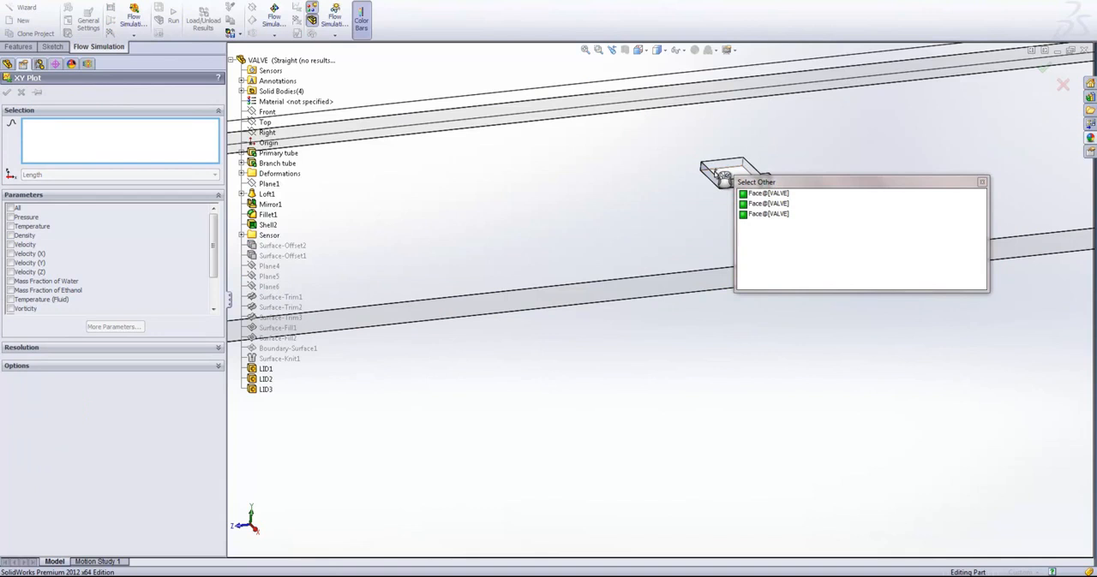
click(720, 177)
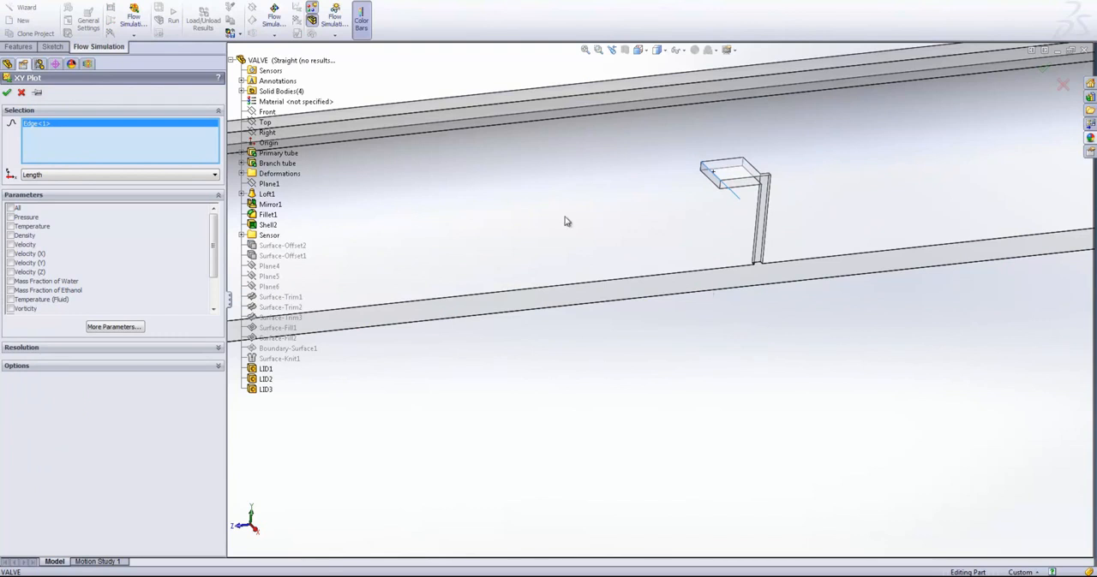
click(10, 291)
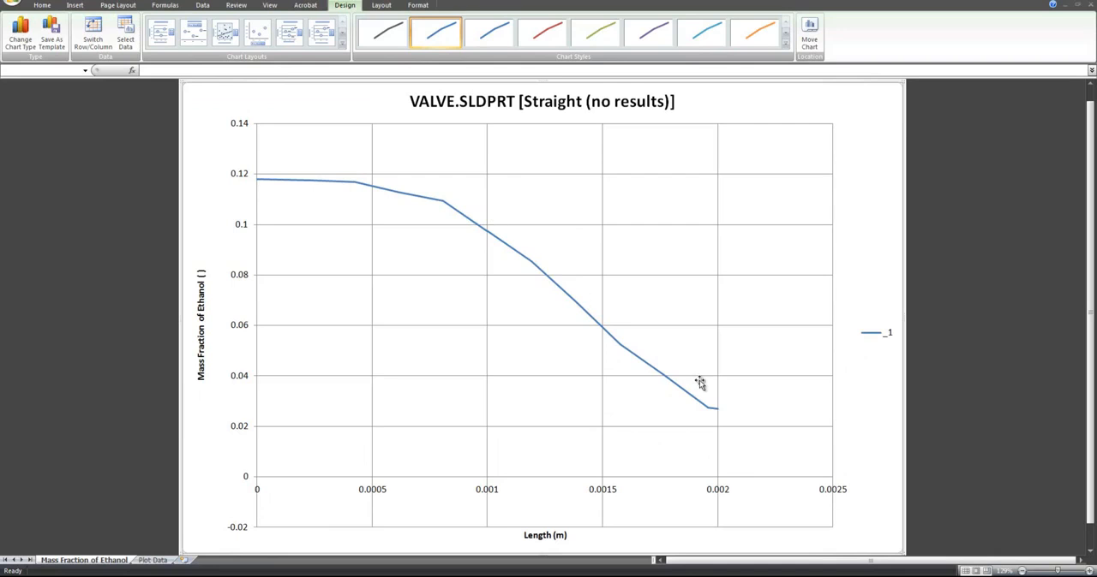
- Examine the length and ethanol mass fraction values in the exported plot data, and close the workbook without saving
click(153, 560)
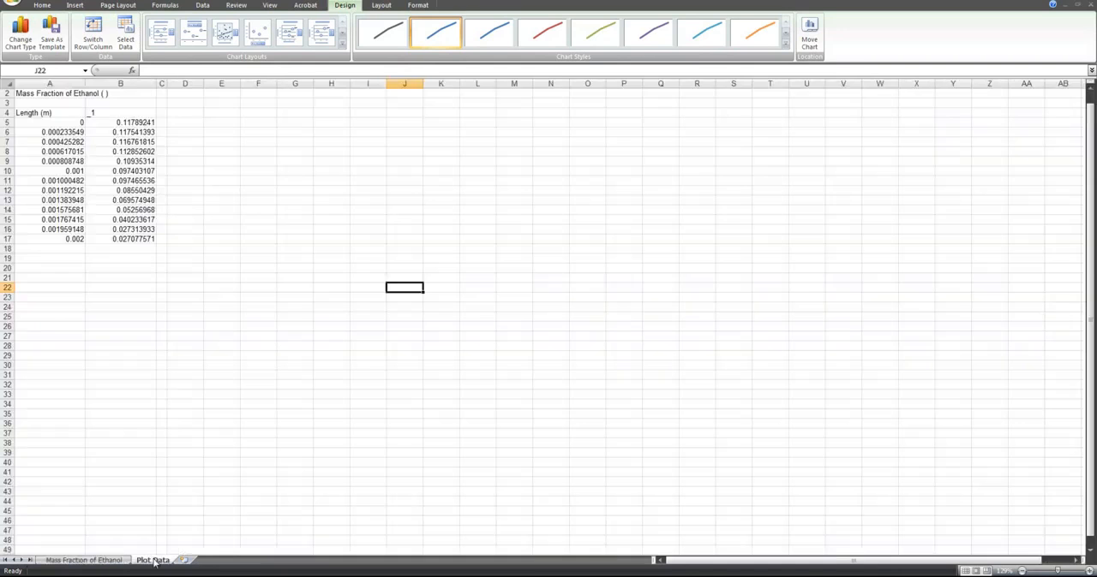
drag(35, 123, 137, 243)
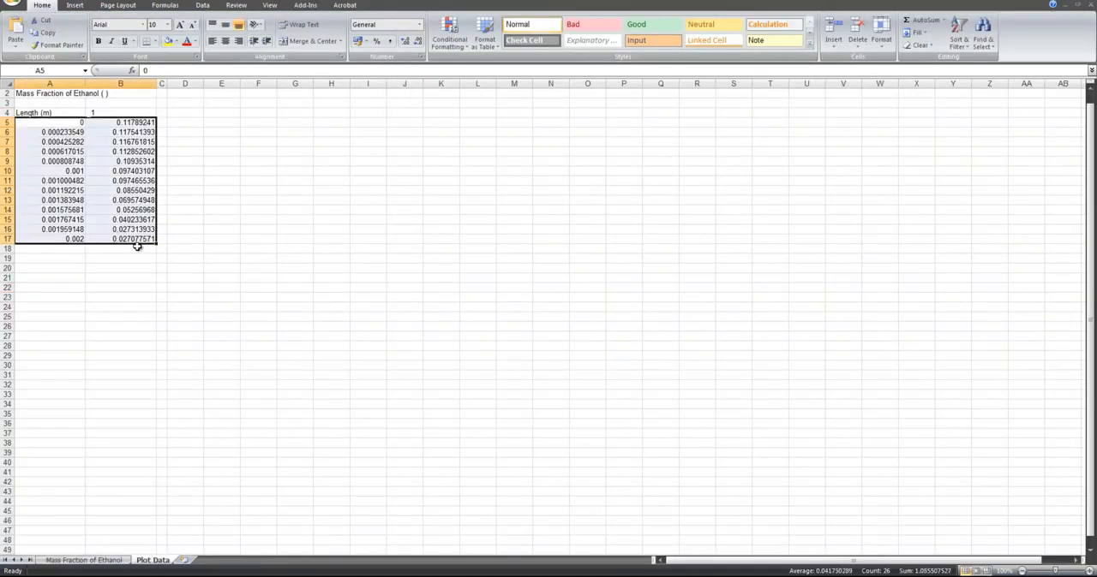
click(478, 290)
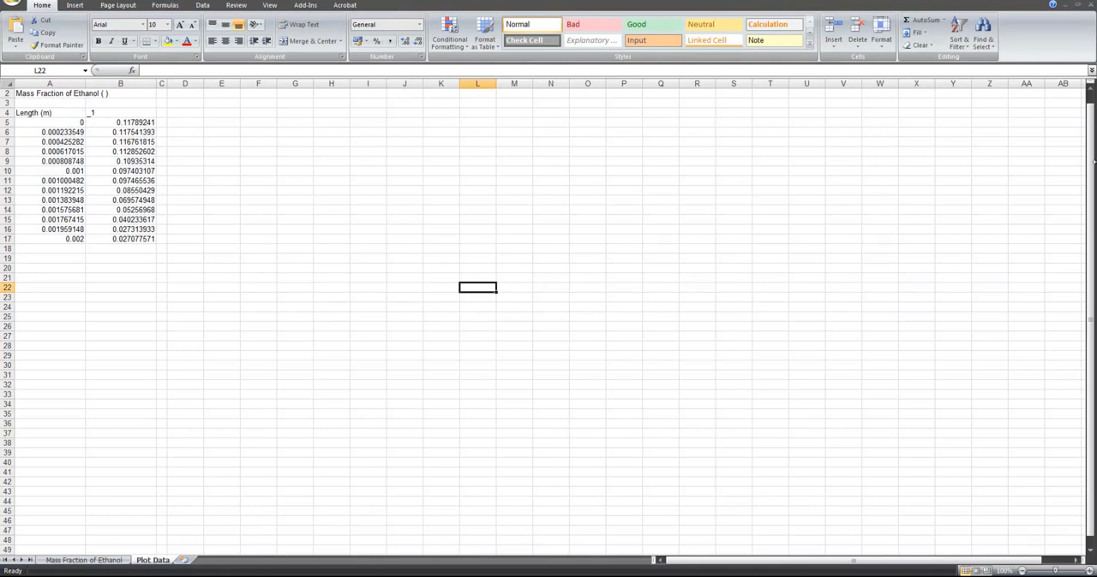
click(1088, 2)
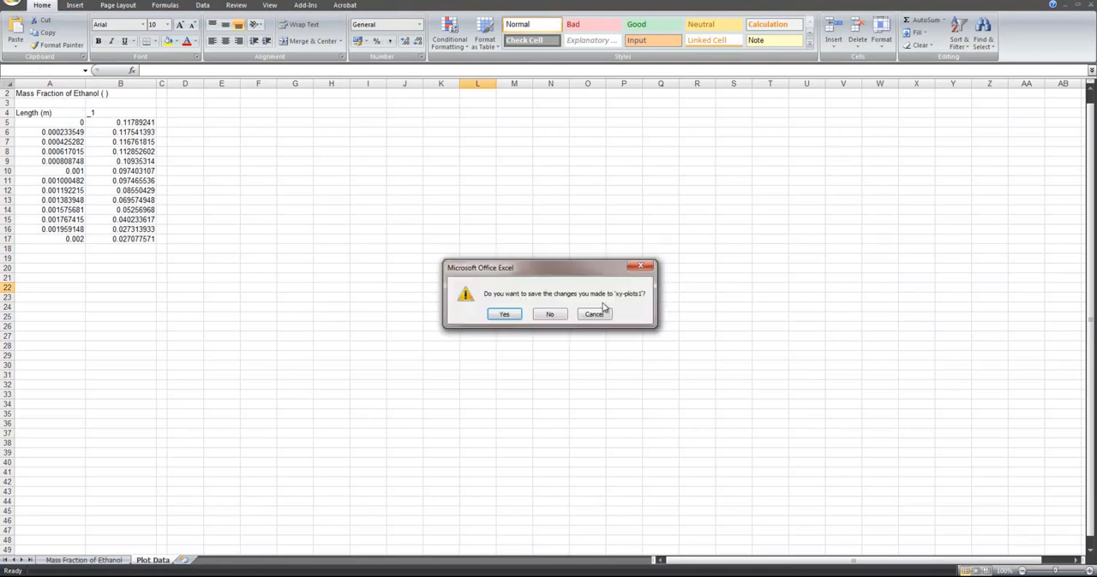
click(565, 316)
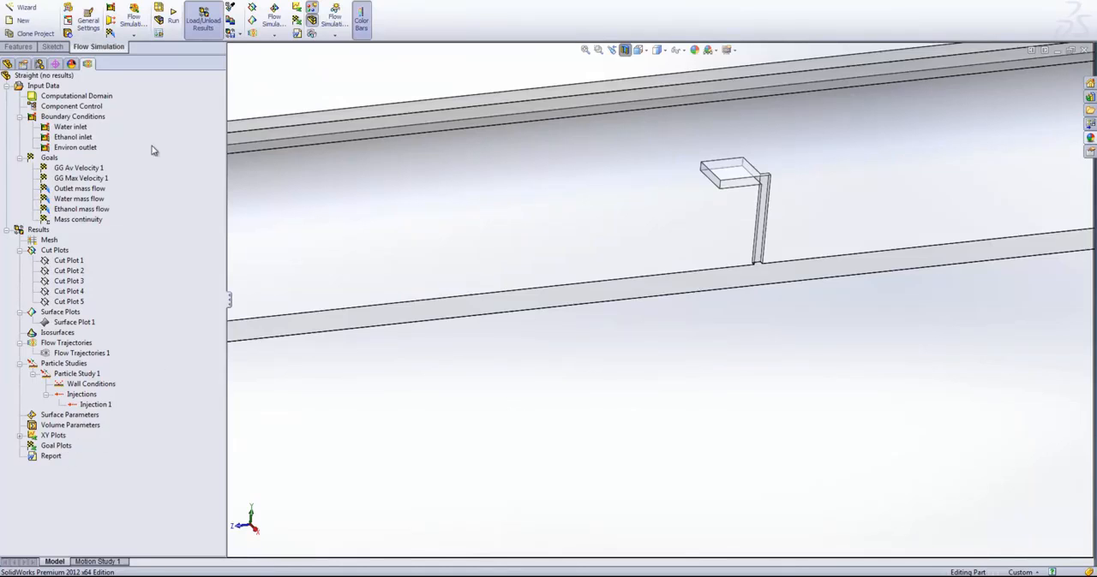
- Activate the Expander (no study) configuration and examine the widened tube section around the sensor
scroll(543, 377, up, 10)
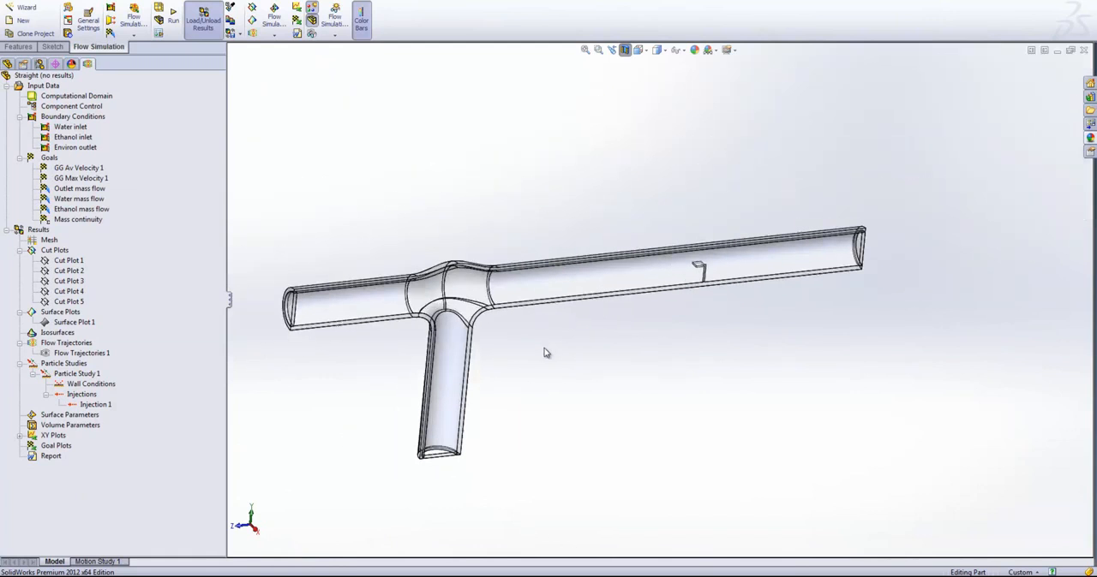
click(39, 63)
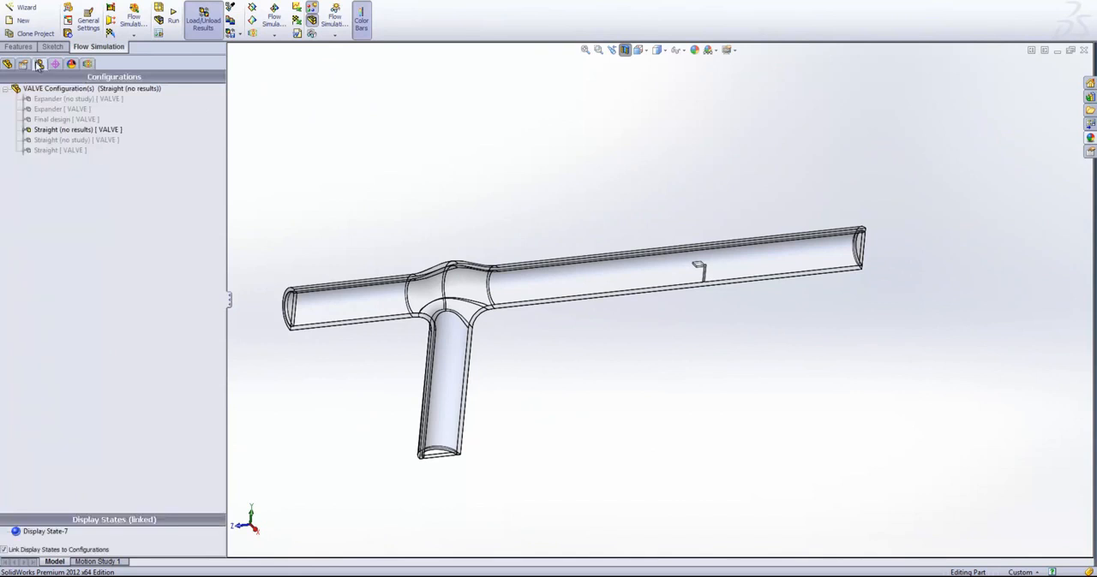
double_click(79, 109)
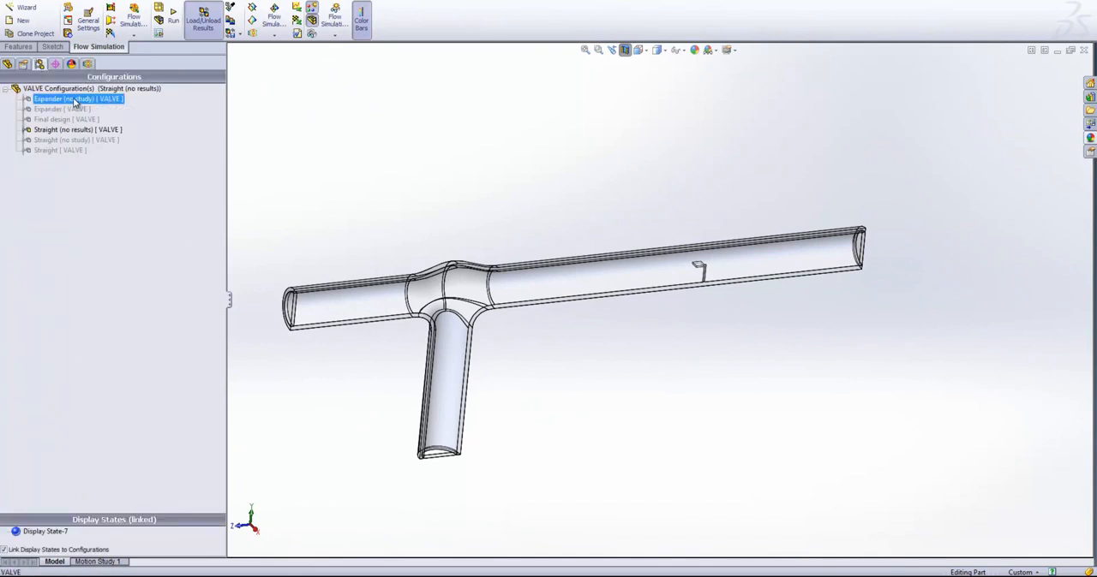
key(ctrl+1)
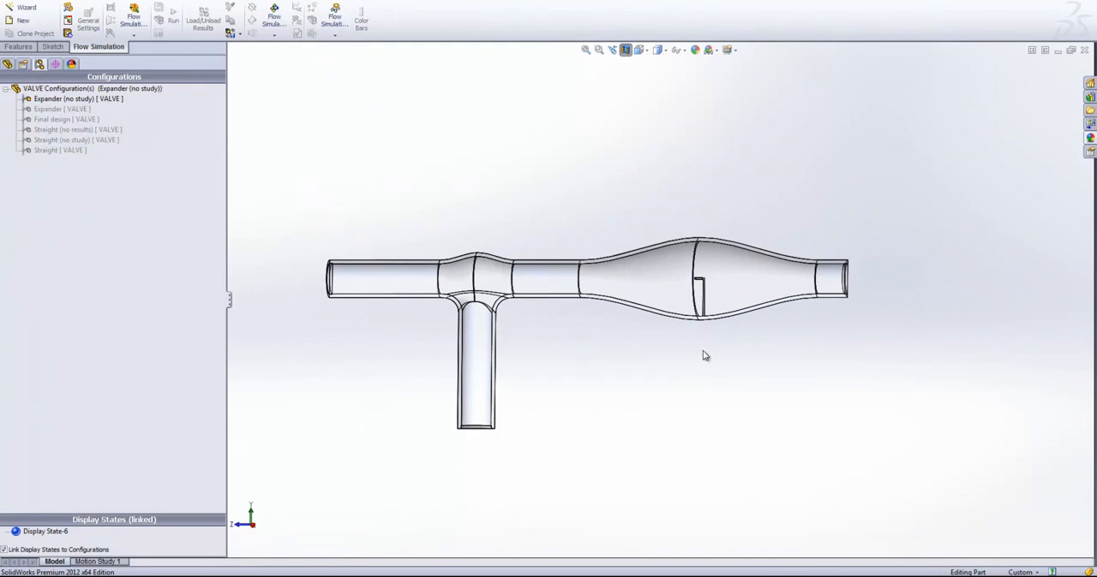
middle_drag(705, 356, 715, 357)
scroll(720, 316, up, 3)
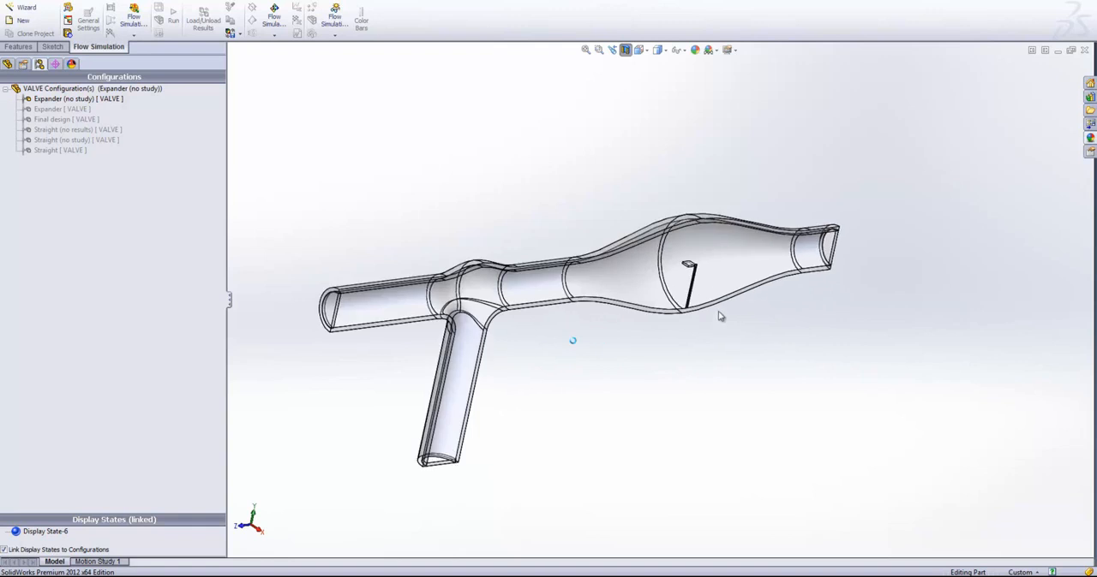
middle_drag(710, 301, 694, 298)
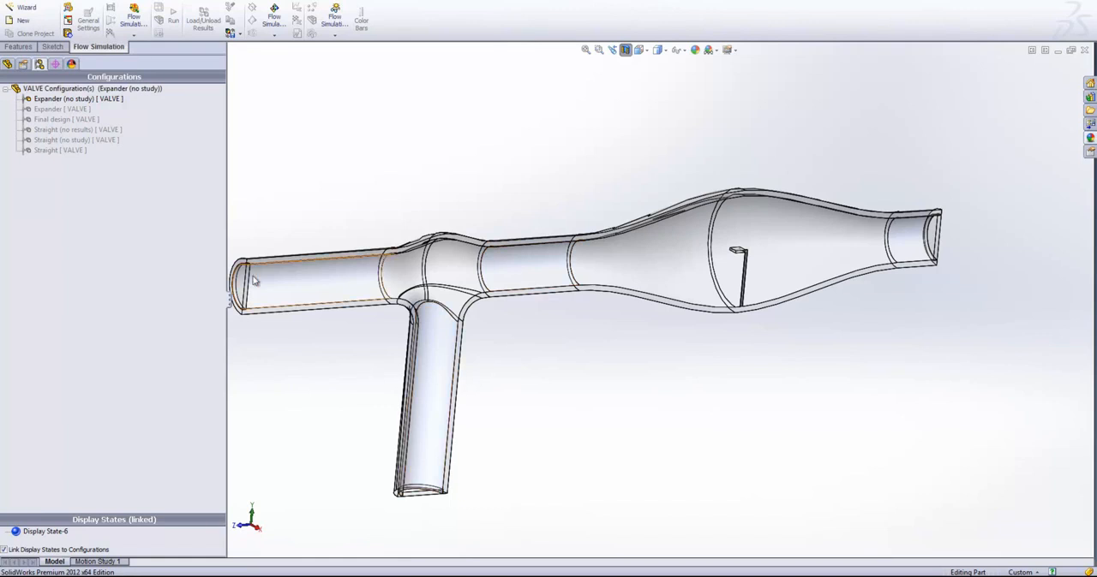
- Activate the Straight configuration and display its Flow Simulation project tree
click(66, 140)
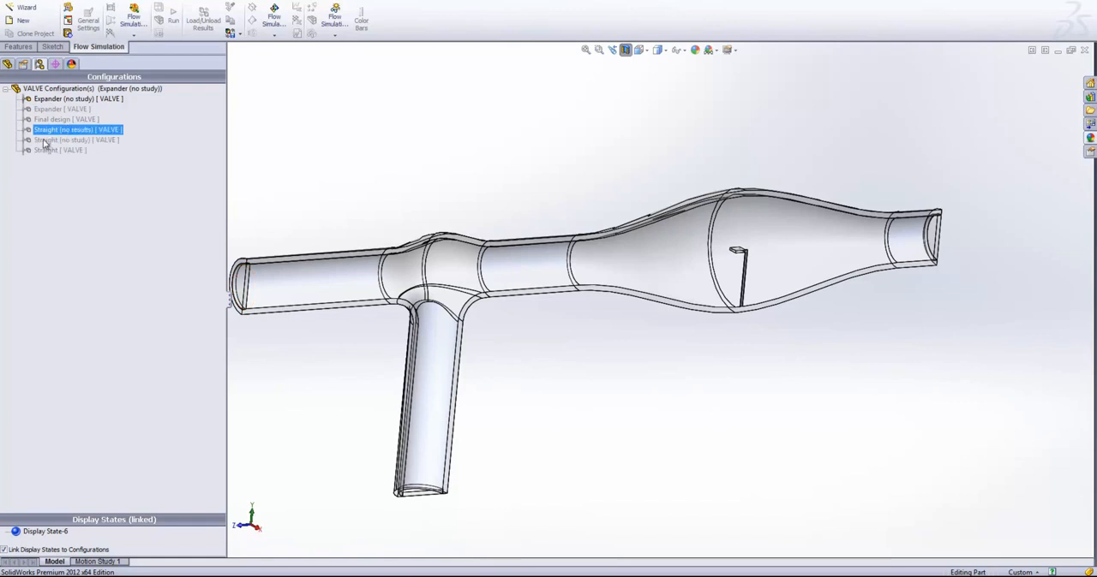
click(86, 131)
click(86, 139)
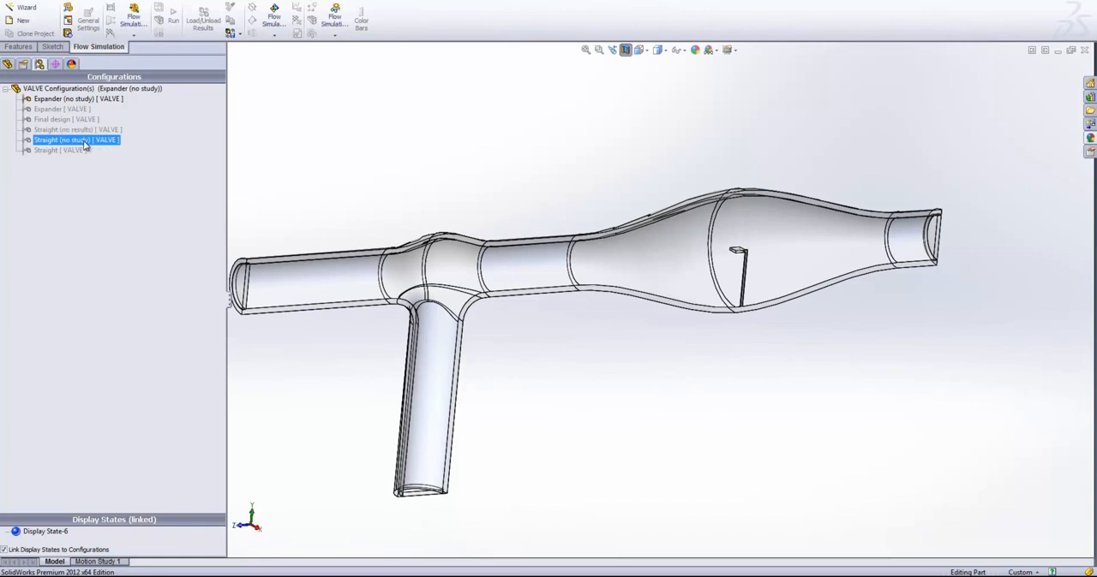
double_click(90, 150)
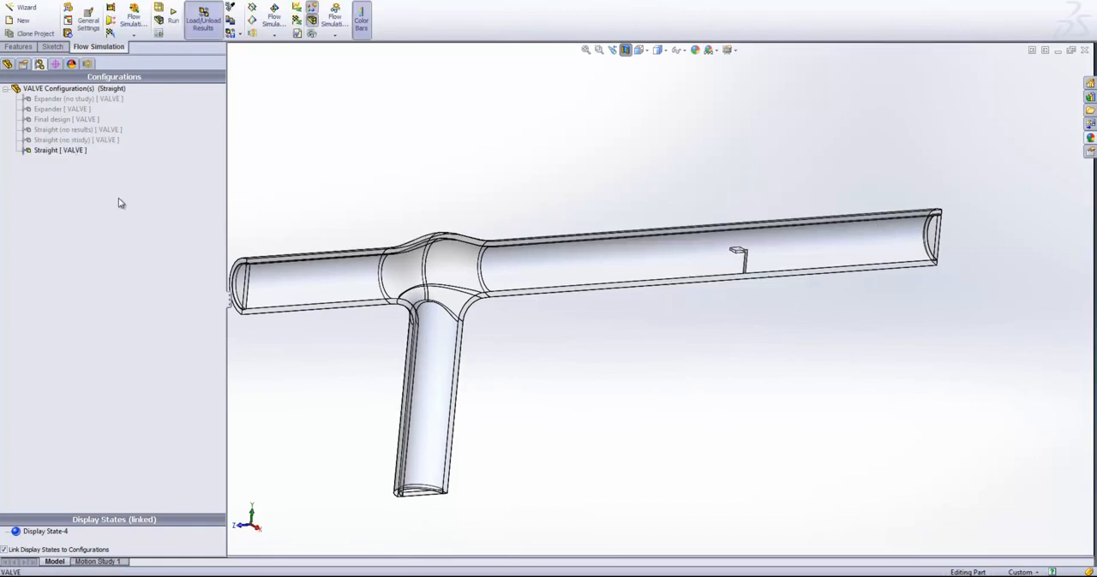
click(87, 64)
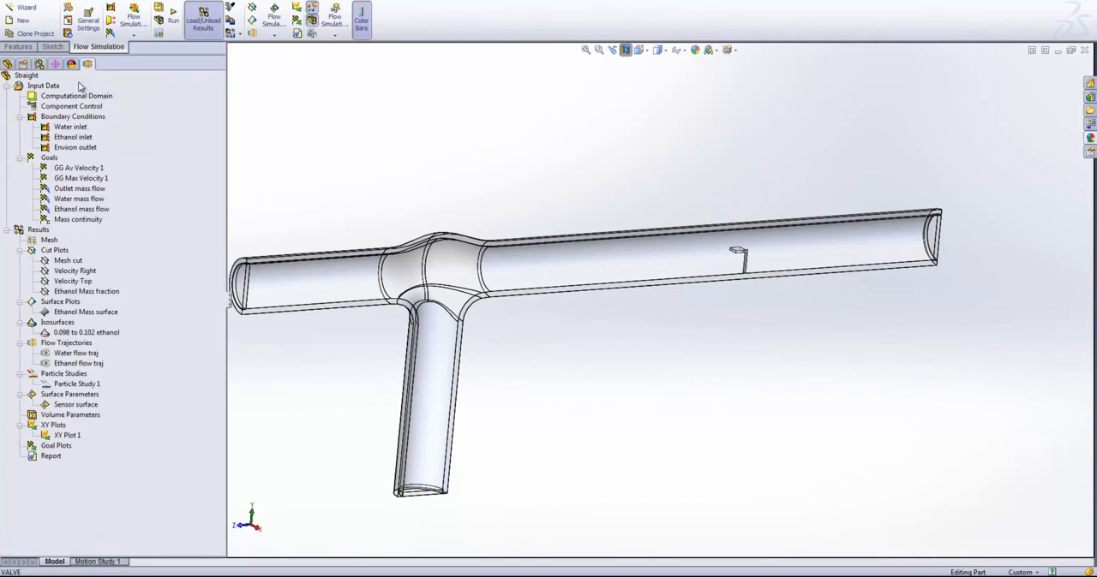
- Clone the Straight project into the existing Expander (no study) configuration without results, resetting the computational domain, and expand its result definitions
right_click(22, 76)
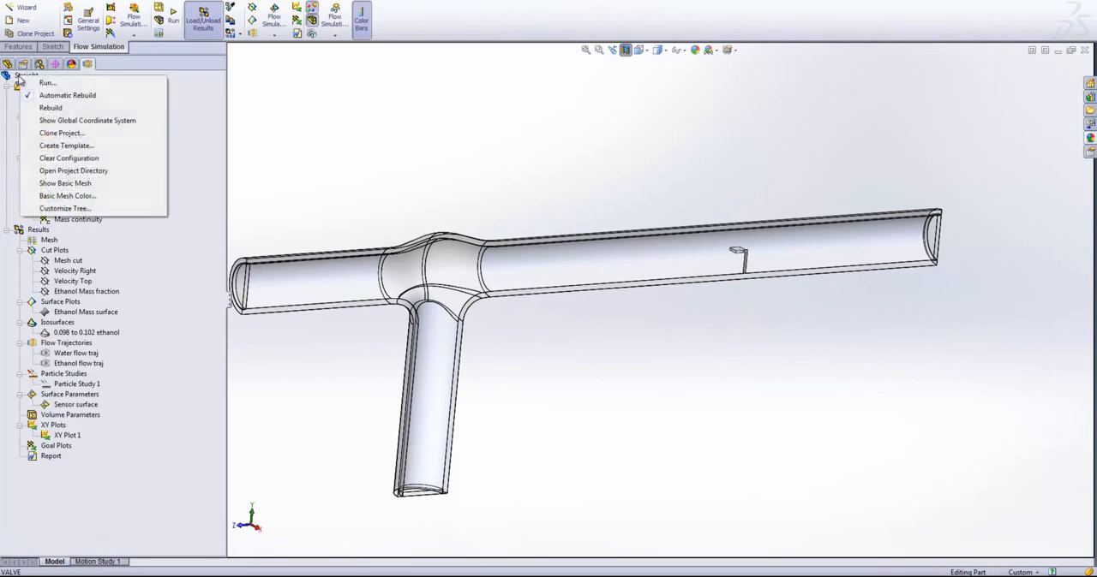
click(81, 135)
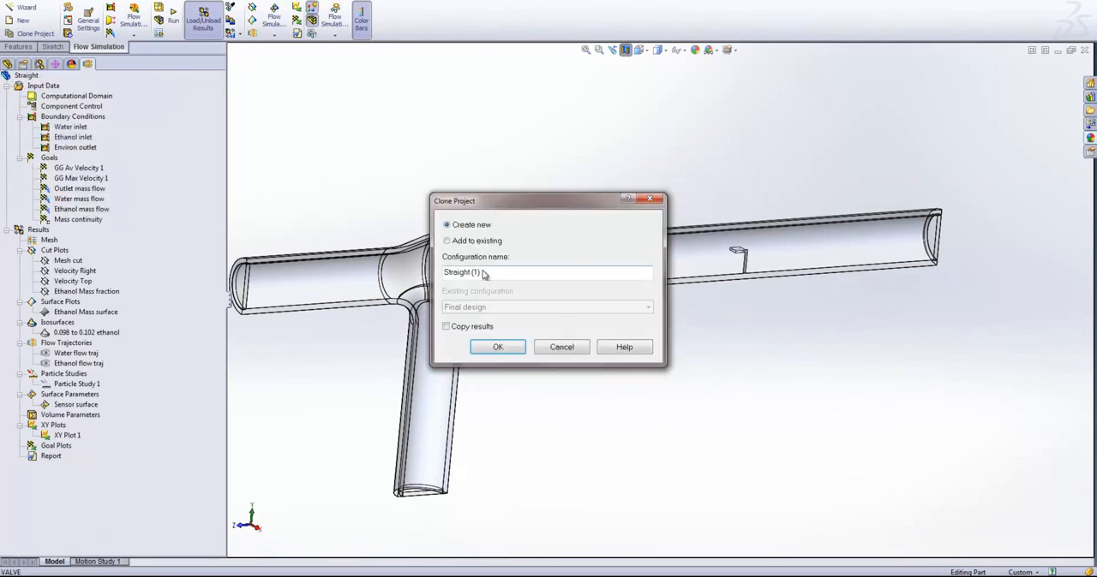
click(467, 242)
click(499, 306)
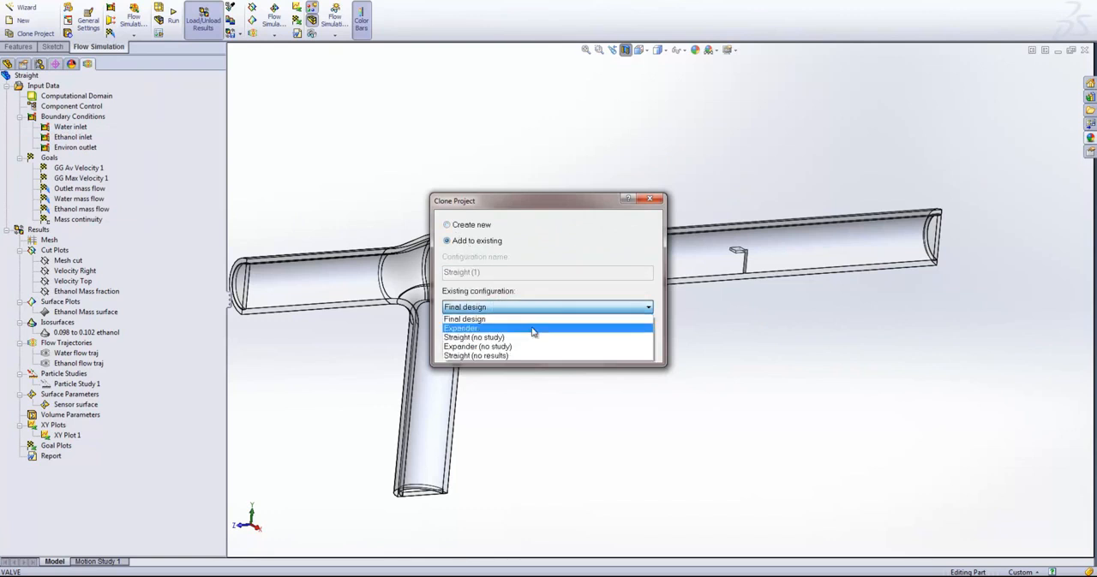
click(512, 347)
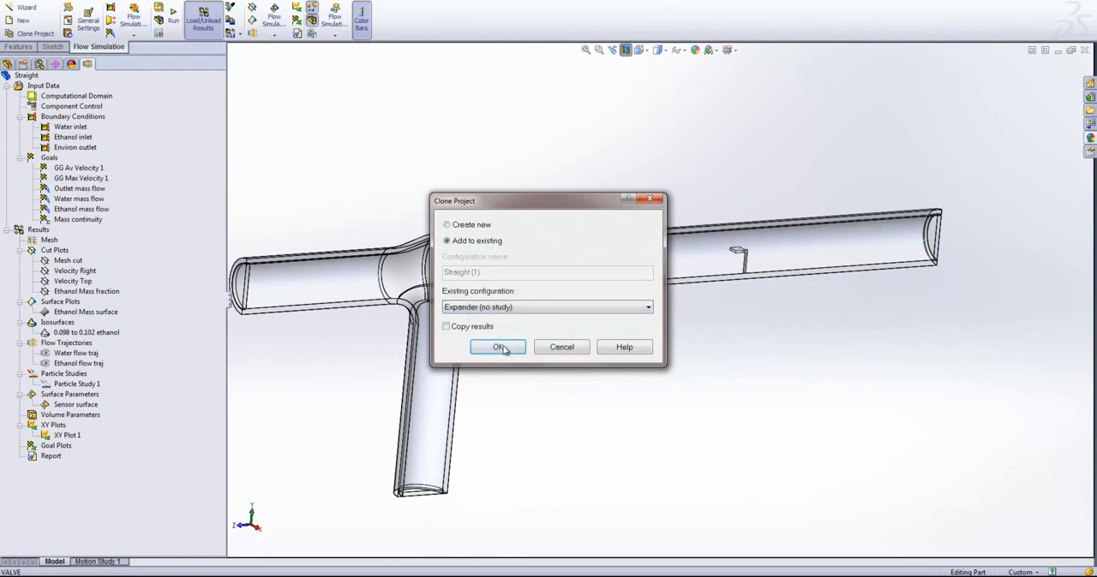
click(507, 349)
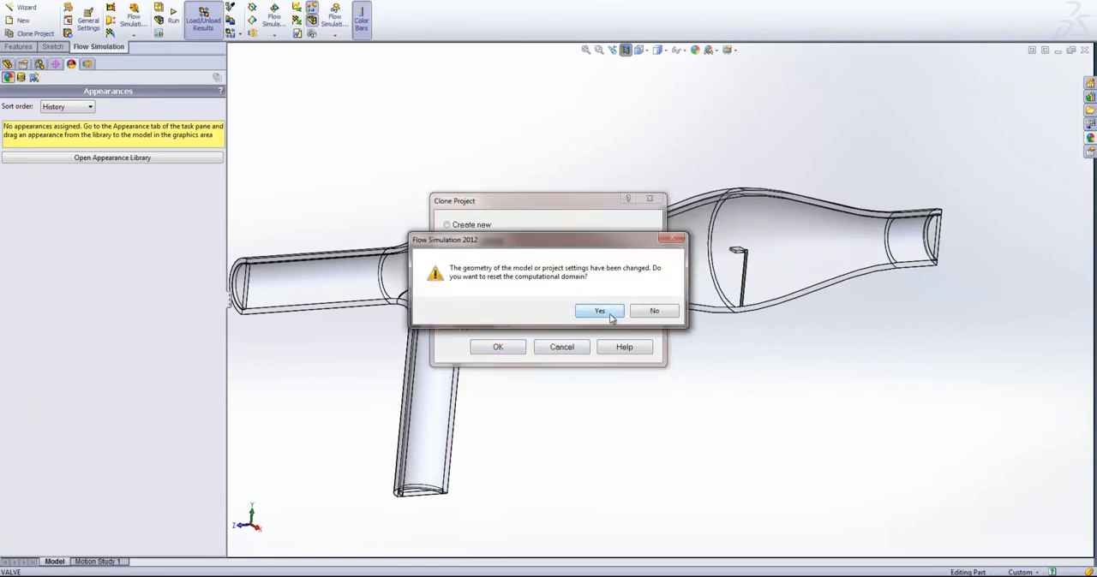
click(599, 314)
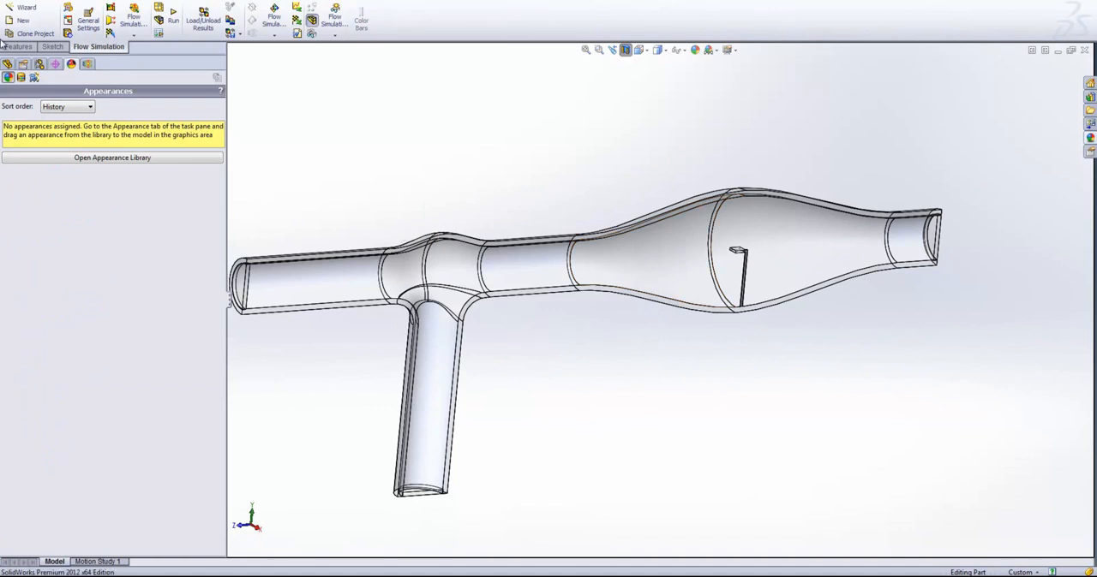
click(87, 63)
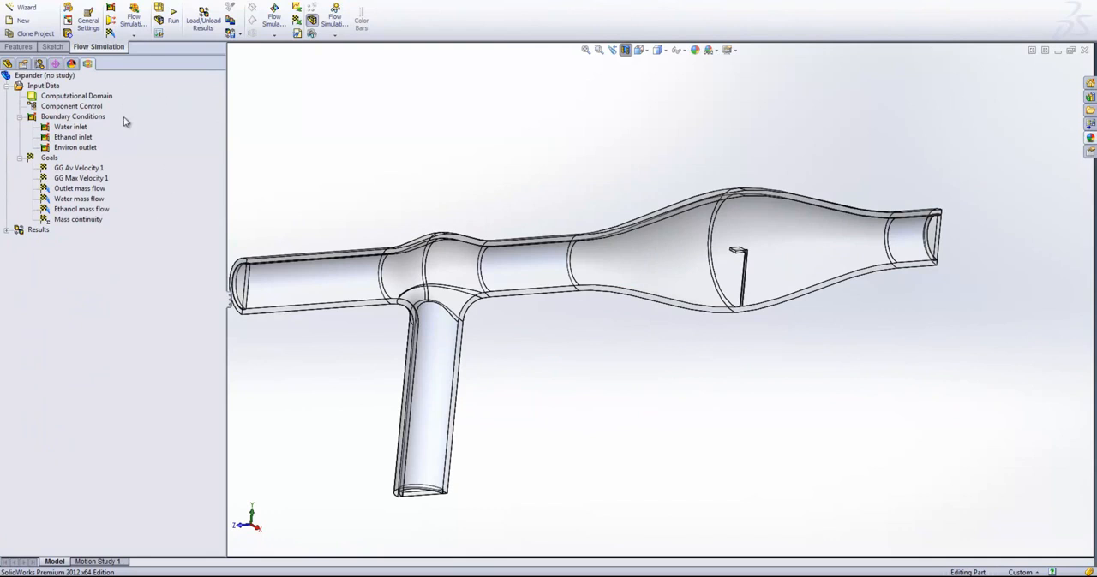
click(7, 232)
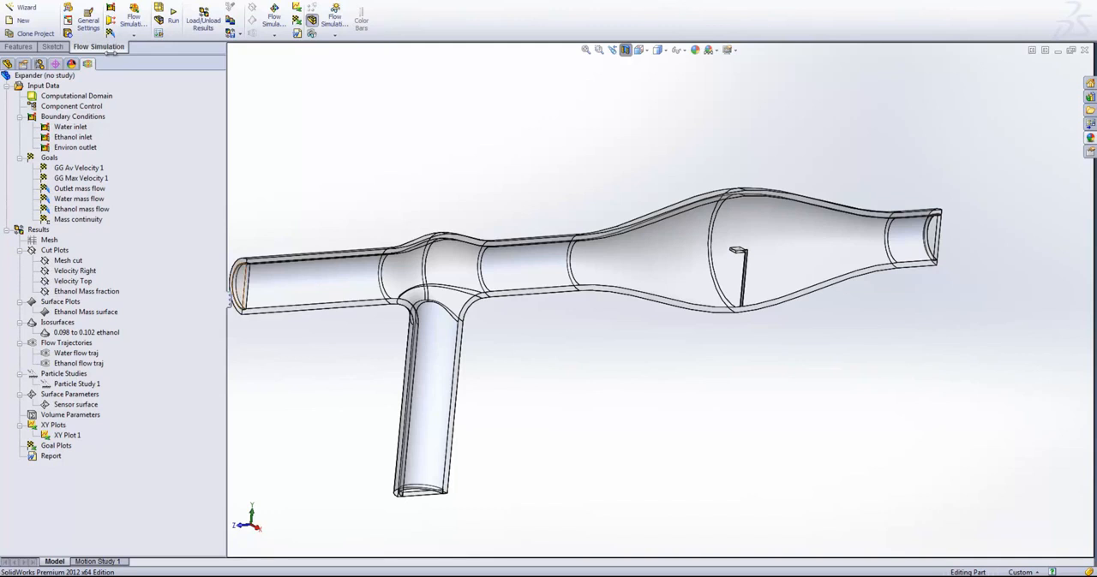
- Activate the Expander configuration and display its Flow Simulation project tree
click(39, 64)
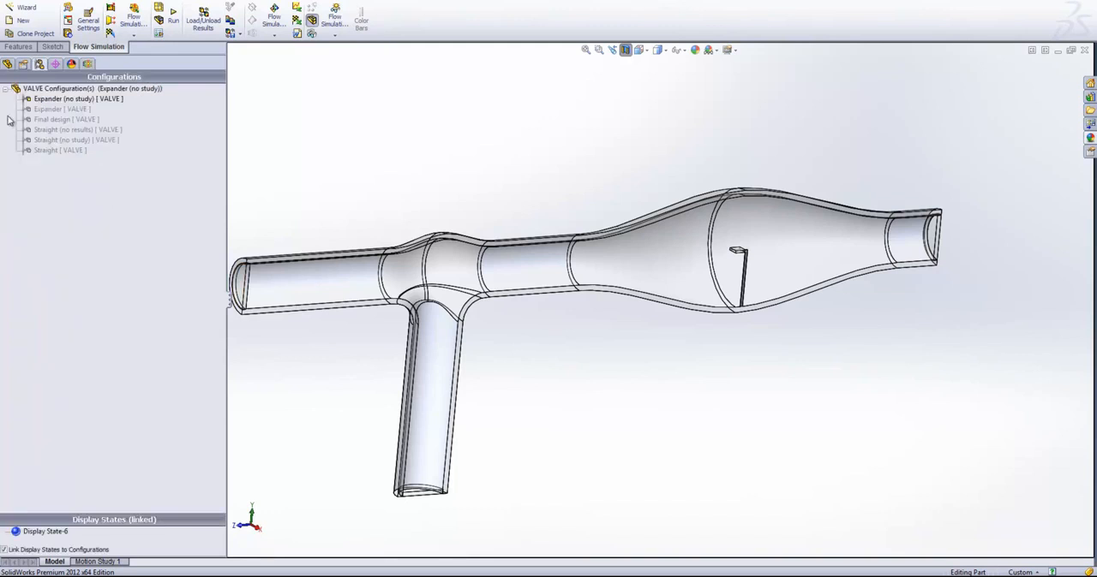
click(58, 110)
double_click(58, 109)
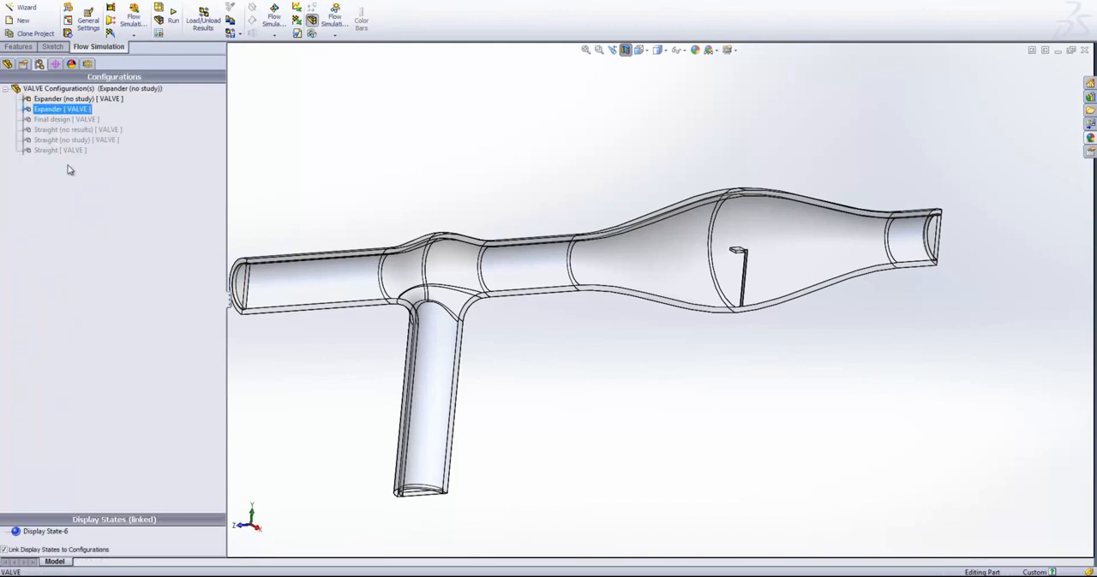
click(87, 64)
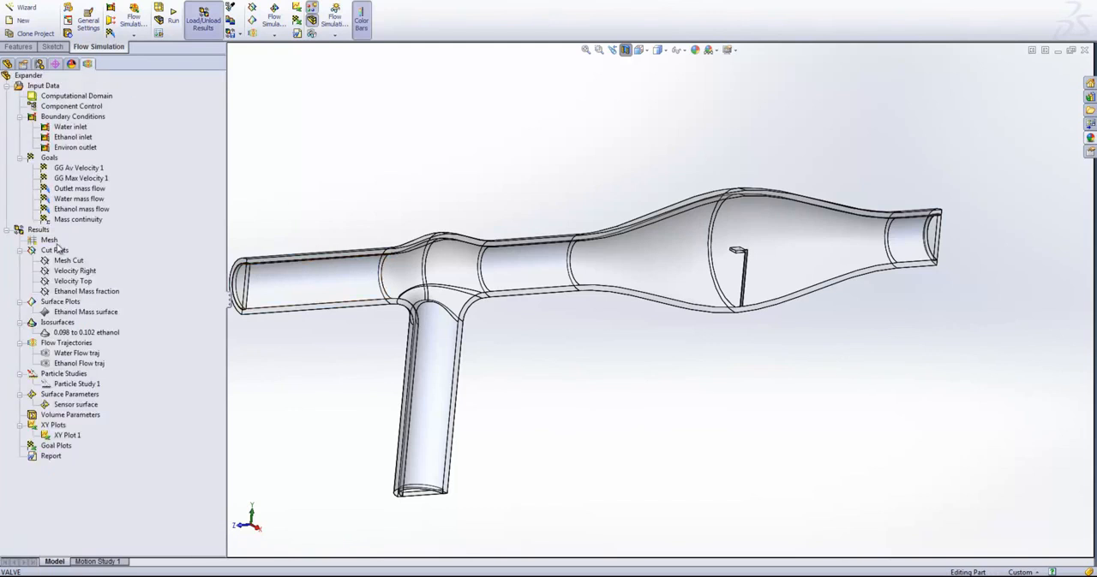
- Show the Velocity Right cut plot of the Expander configuration and examine the flow velocity through the widened section
click(60, 272)
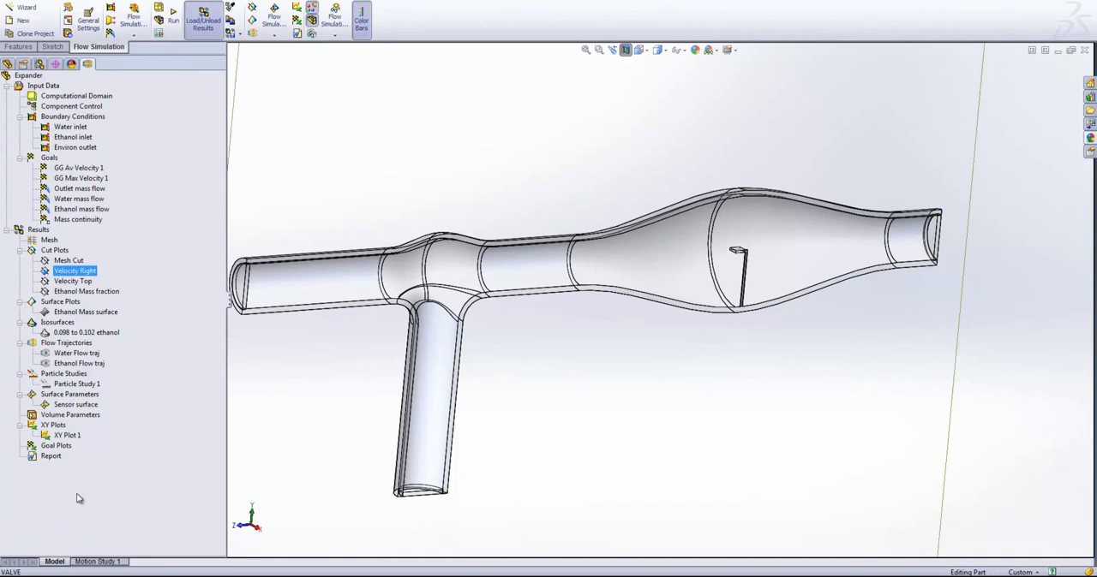
right_click(71, 273)
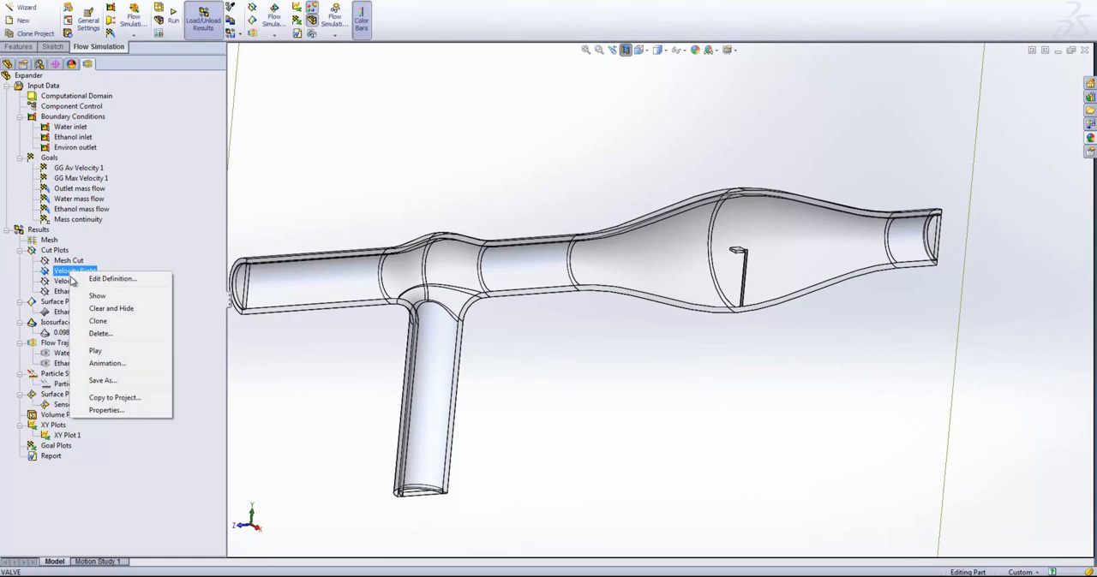
click(93, 294)
key(ctrl+1)
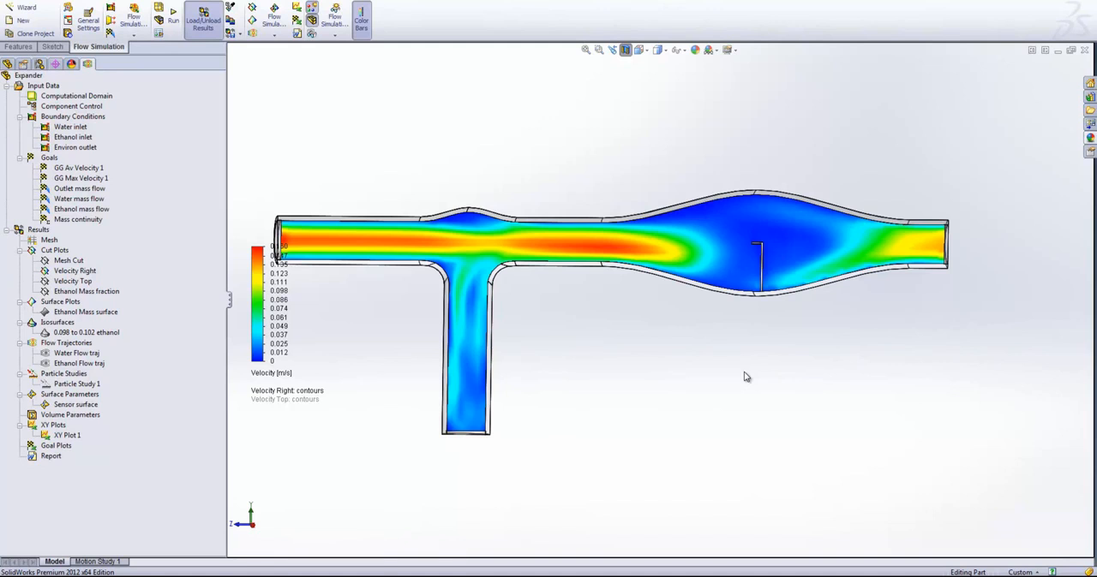
- Hide the Velocity Right cut plot and show the Ethanol Mass fraction cut plot of the Expander configuration
right_click(86, 272)
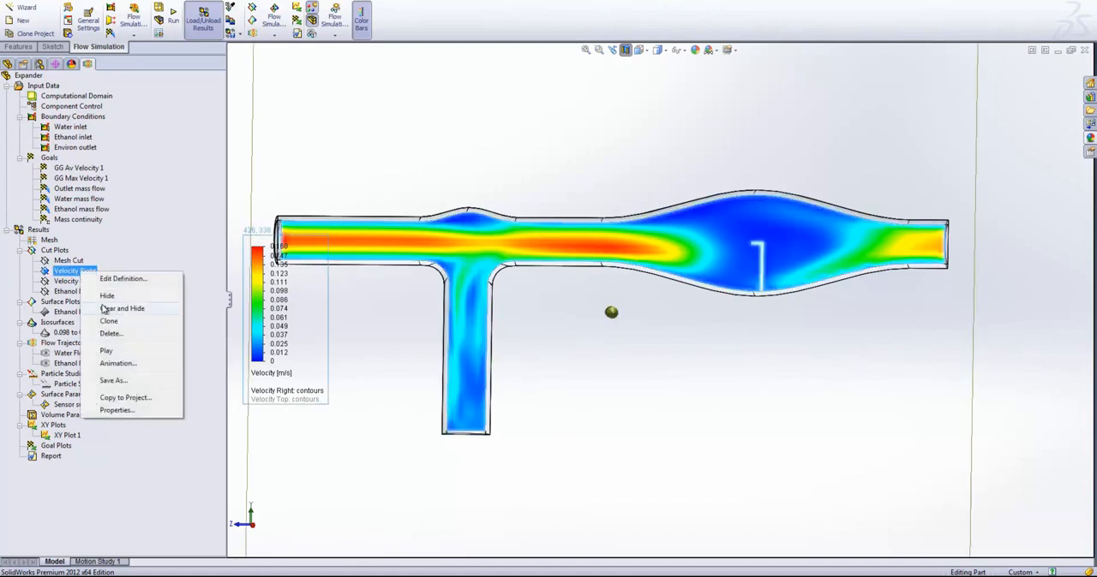
click(106, 308)
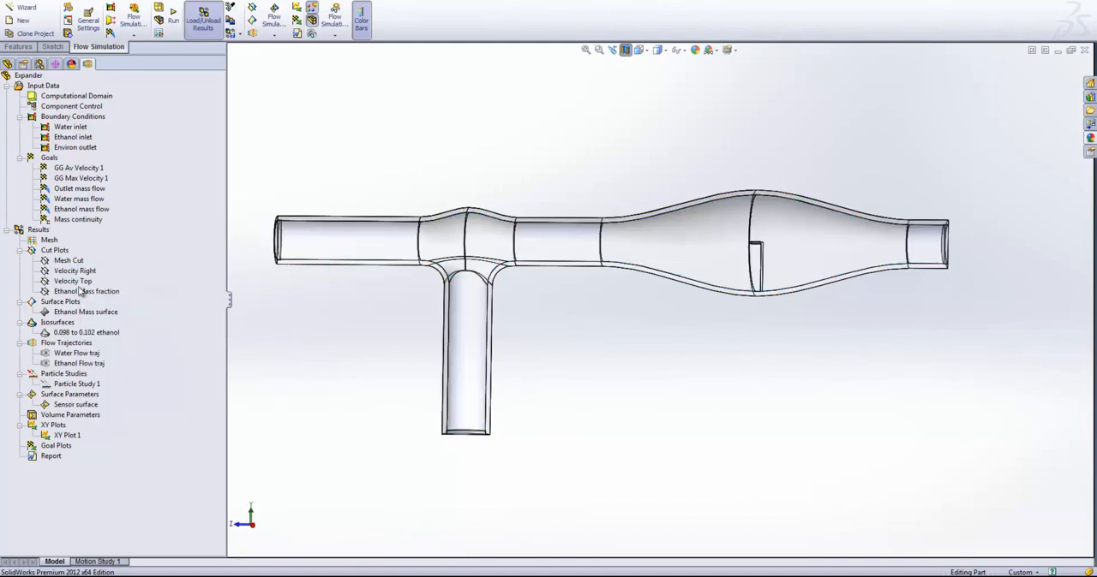
right_click(80, 291)
click(109, 314)
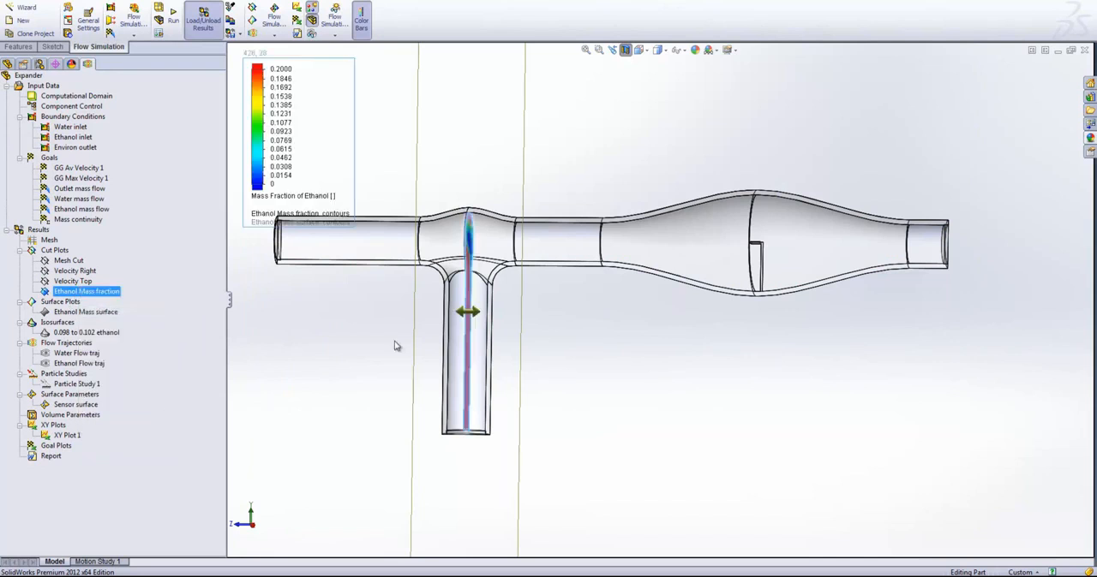
middle_drag(705, 466, 612, 435)
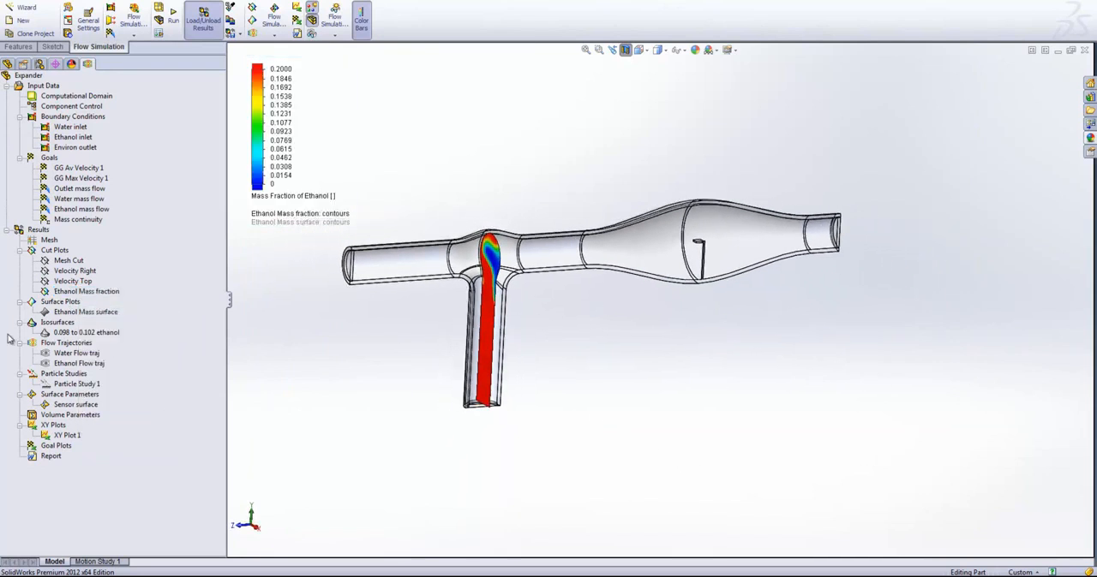
- Move the Ethanol Mass fraction cut plane from the side inlet to the sensor in the widened section and inspect the distribution there
right_click(83, 291)
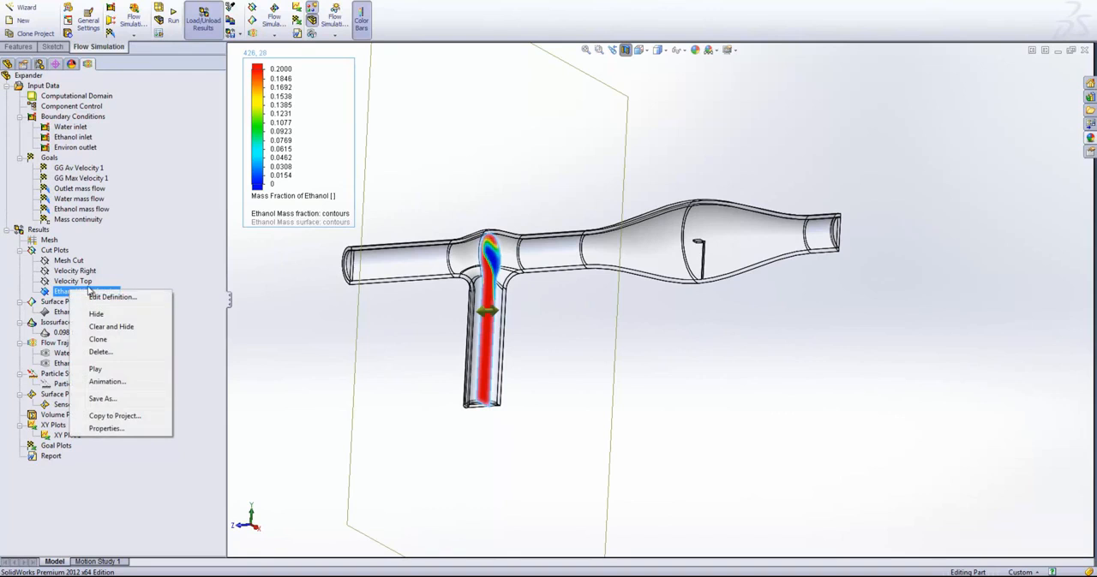
click(59, 289)
drag(503, 318, 701, 300)
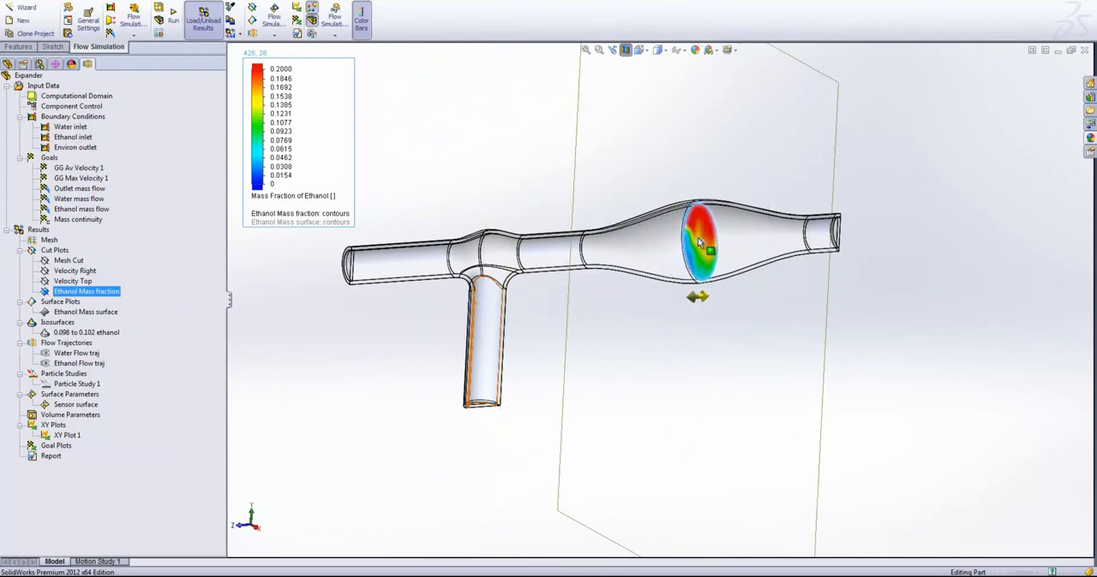
key(Escape)
scroll(690, 257, down, 5)
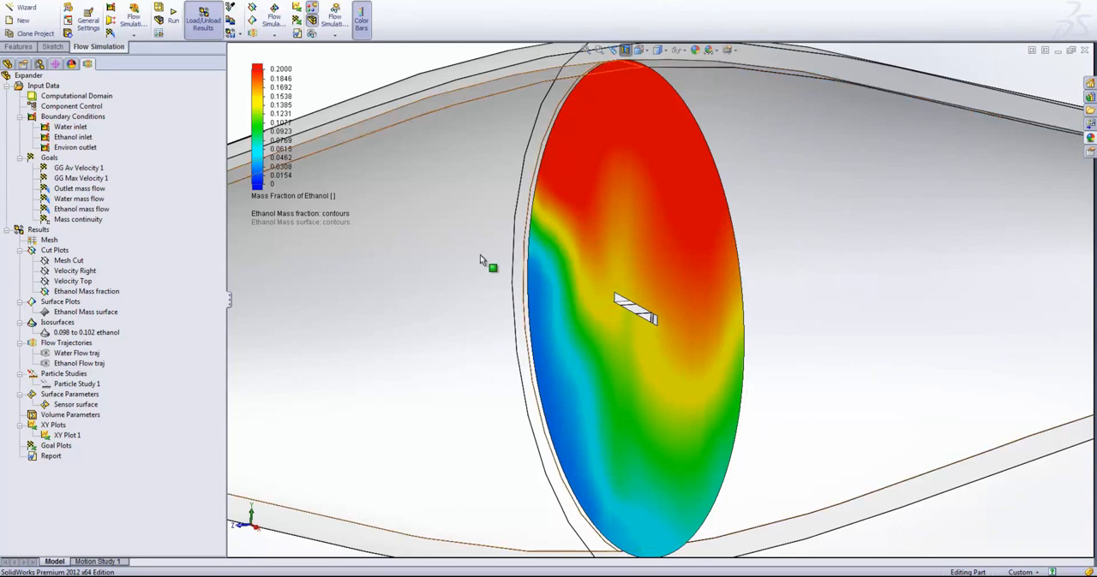
- Hide the Ethanol Mass fraction cut plot and show both the Water and Ethanol flow trajectories
right_click(60, 293)
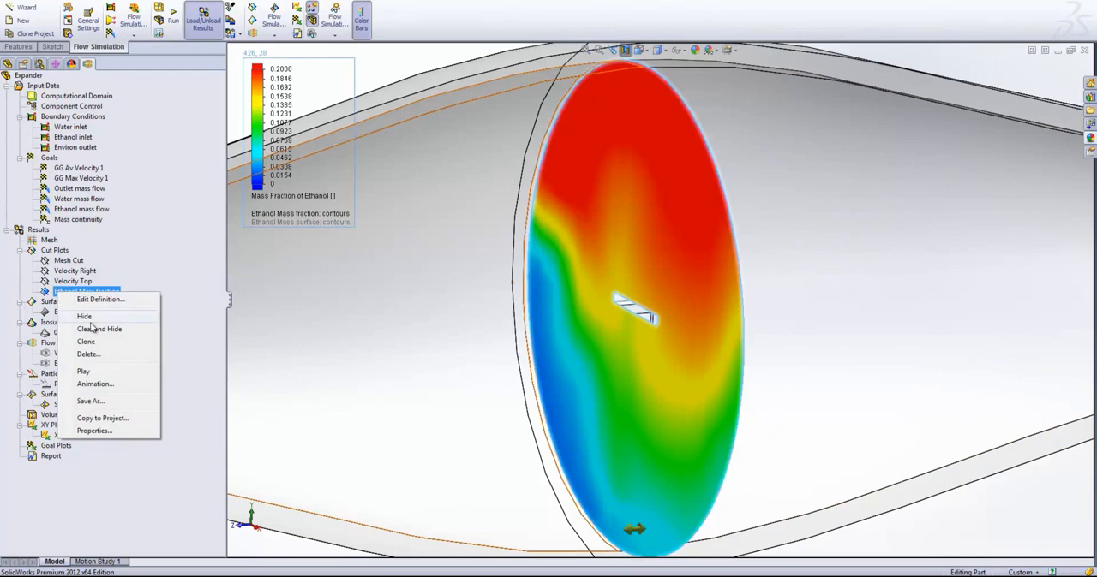
click(70, 324)
right_click(81, 334)
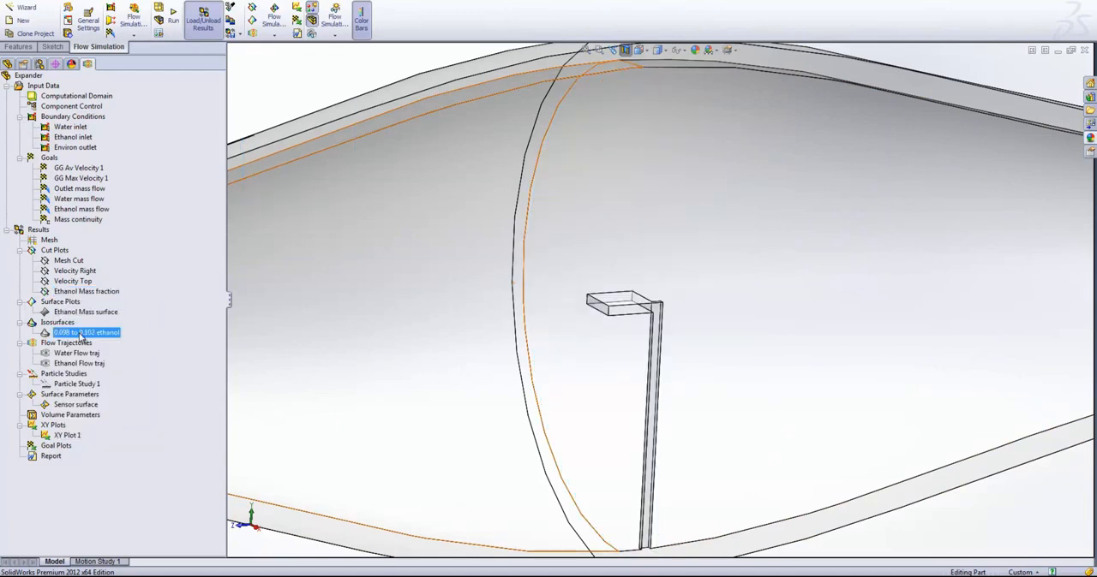
right_click(60, 354)
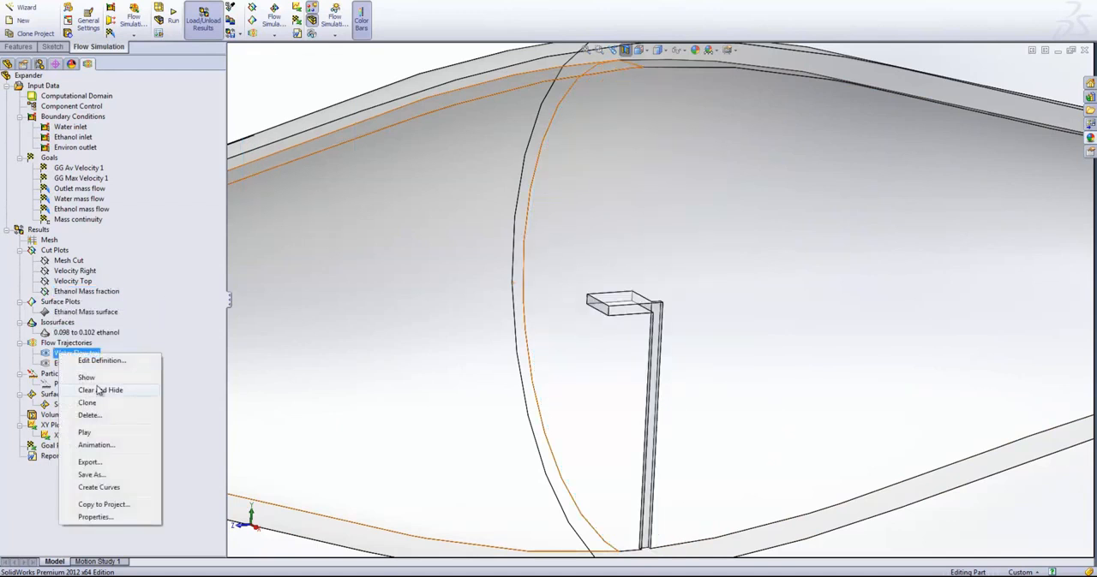
click(94, 378)
right_click(74, 366)
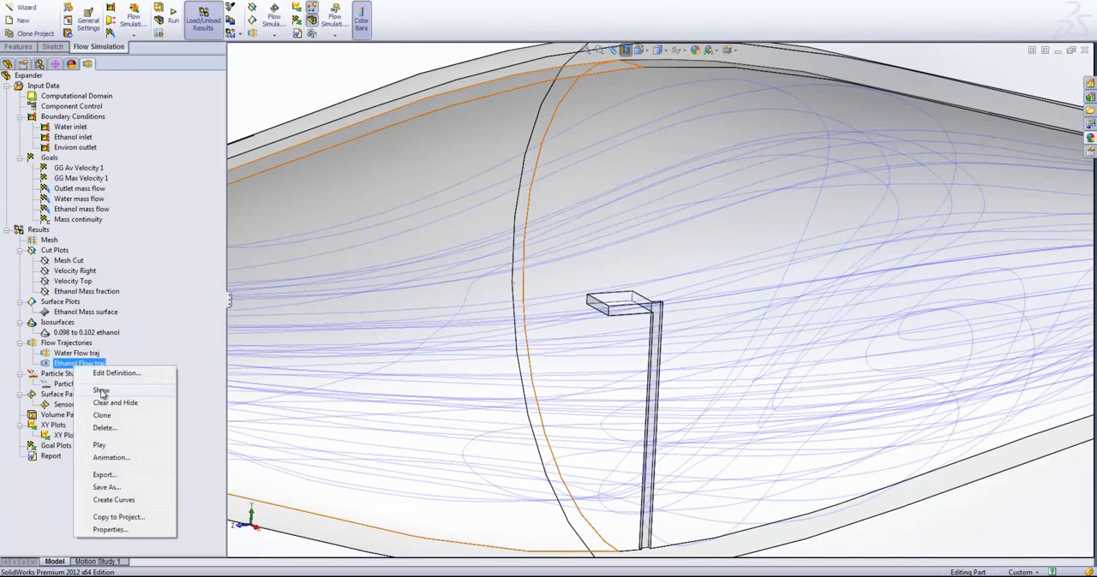
click(101, 393)
- Examine how the water and ethanol trajectories mix in the side inlet, around the sensor in the widened section, and at the outlet
scroll(448, 343, up, 9)
scroll(536, 392, up, 2)
scroll(529, 384, down, 3)
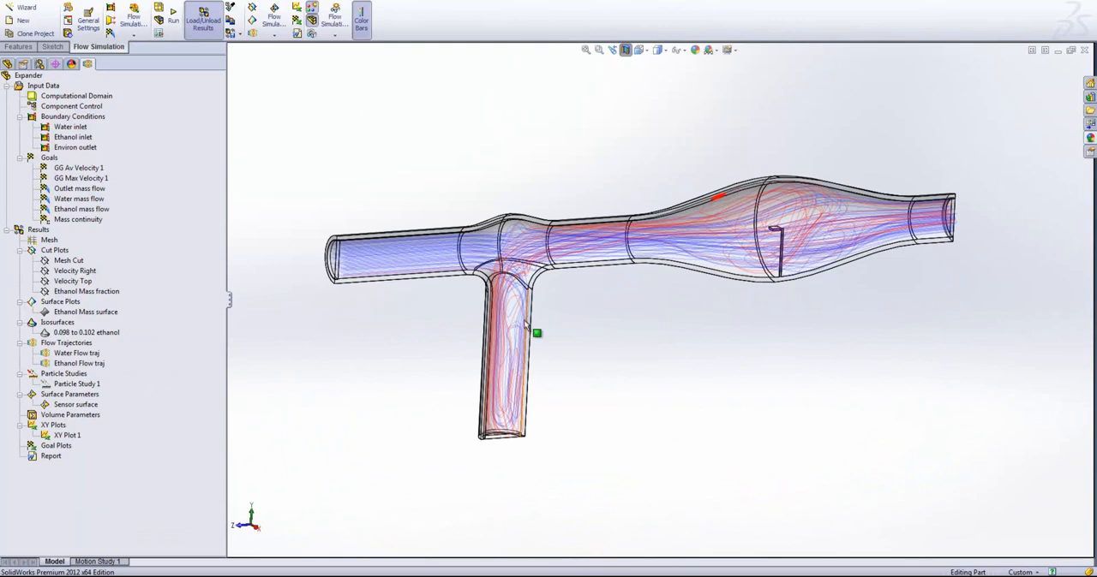
scroll(518, 399, down, 5)
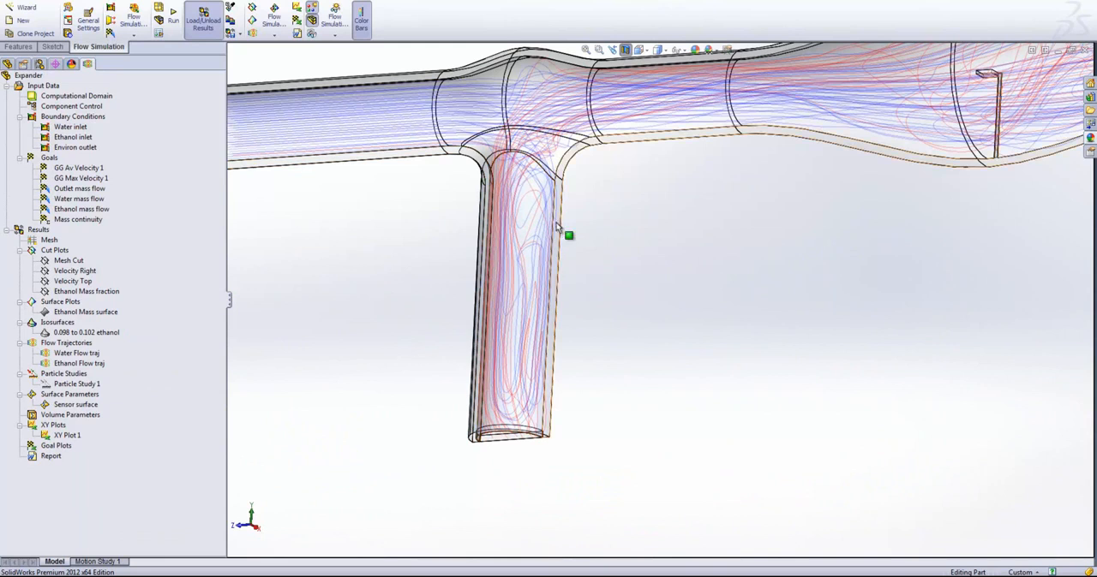
scroll(559, 230, up, 3)
scroll(828, 240, down, 3)
scroll(844, 236, down, 2)
middle_drag(844, 236, 513, 475)
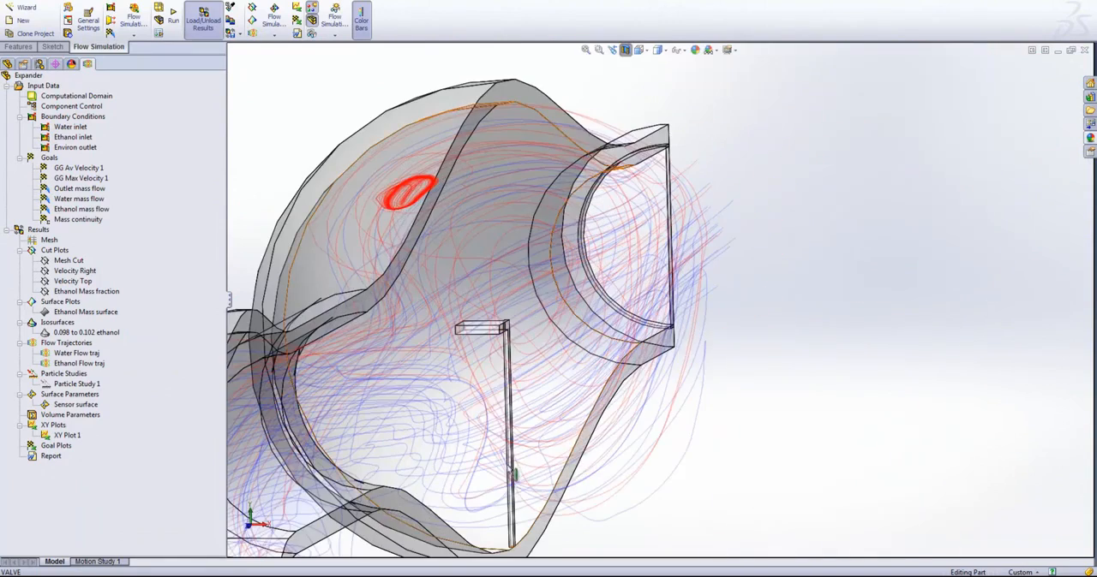
middle_drag(477, 334, 801, 320)
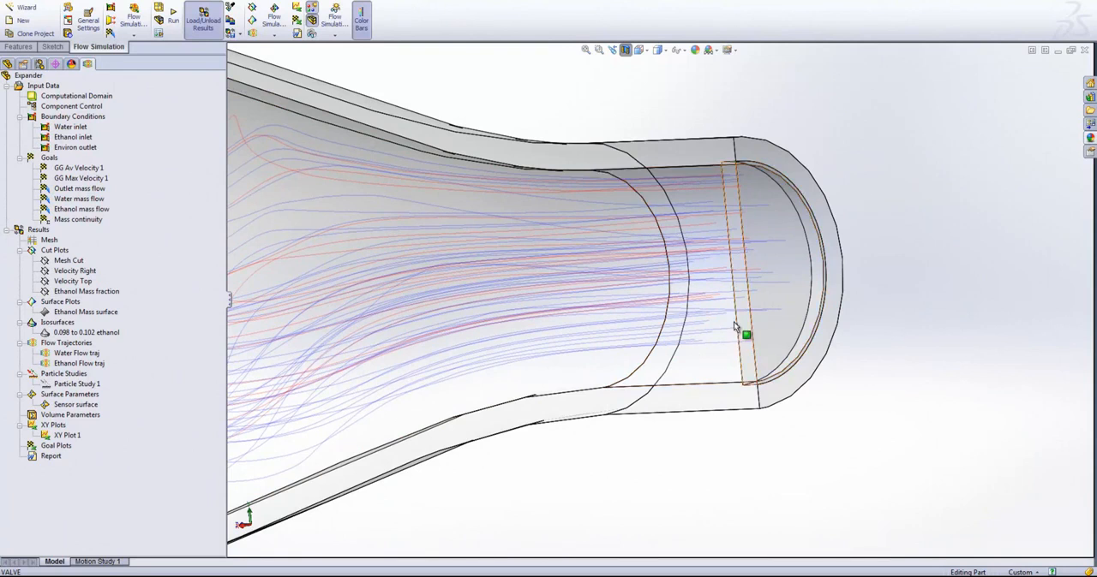
scroll(602, 375, up, 8)
ctrl+middle_drag(505, 269, 545, 276)
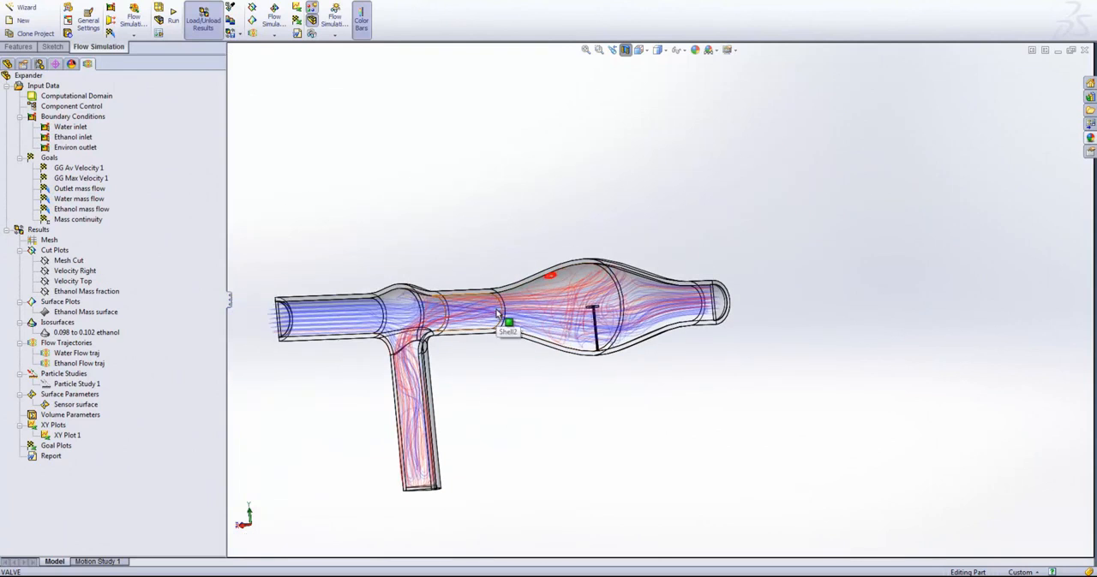
- Hide the Water and Ethanol flow trajectories of the Expander configuration
right_click(56, 356)
click(74, 382)
right_click(50, 366)
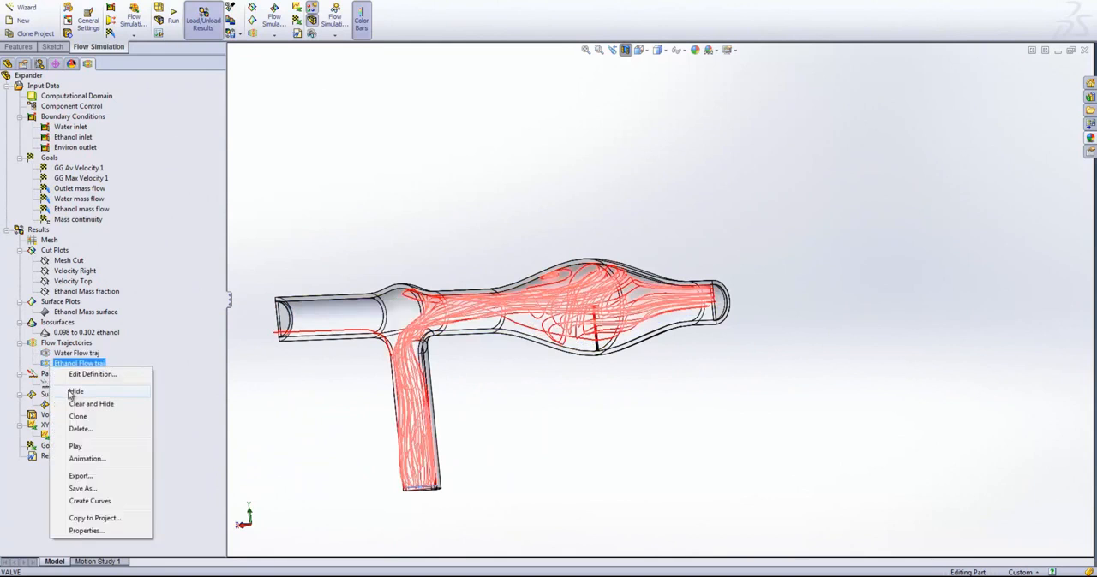
click(74, 393)
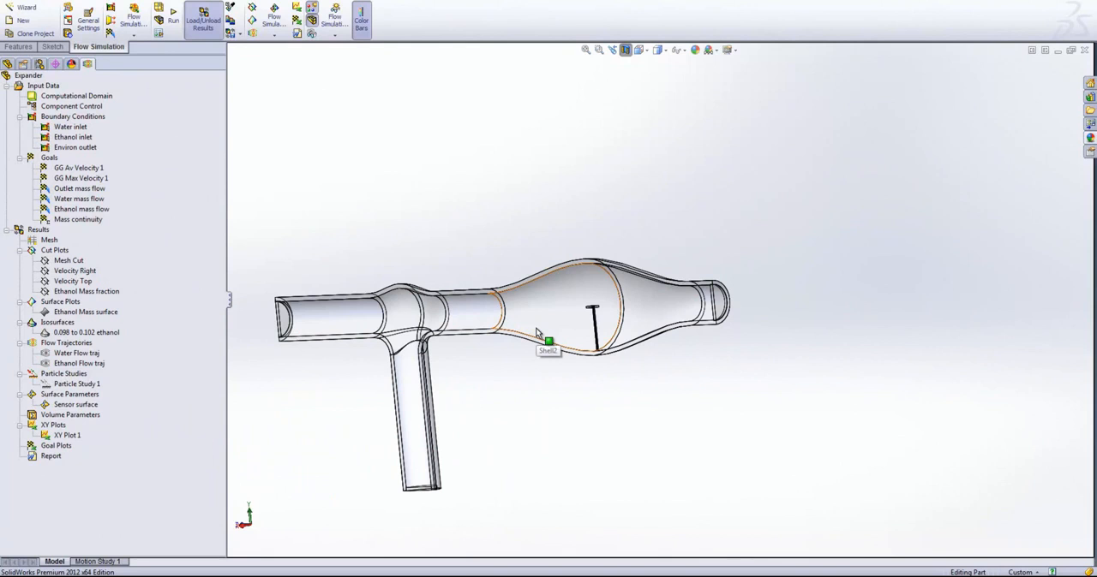
- Activate the Final design configuration and display its Flow Simulation project tree
click(40, 64)
click(97, 100)
double_click(58, 119)
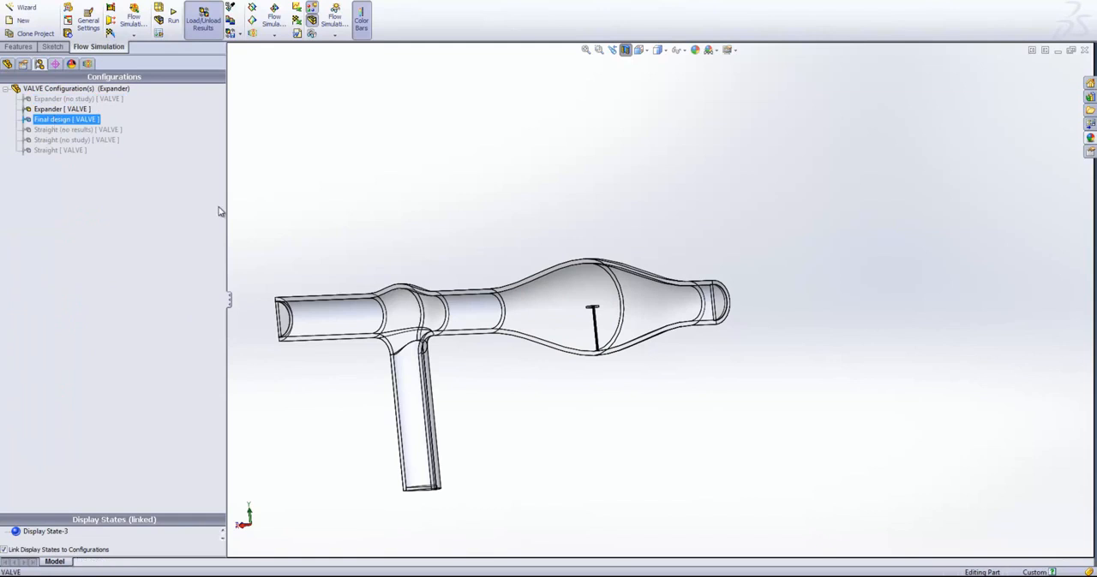
click(87, 64)
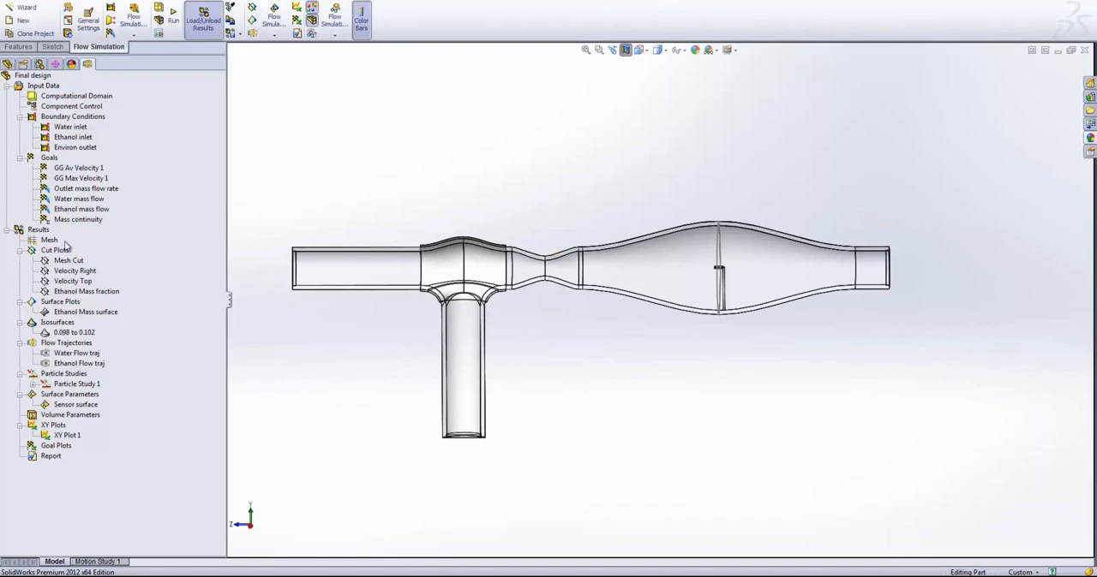
- Show the Velocity Right cut plot of the Final design and examine the flow velocity through the narrowed throat
click(75, 270)
right_click(77, 270)
click(98, 300)
scroll(449, 265, down, 2)
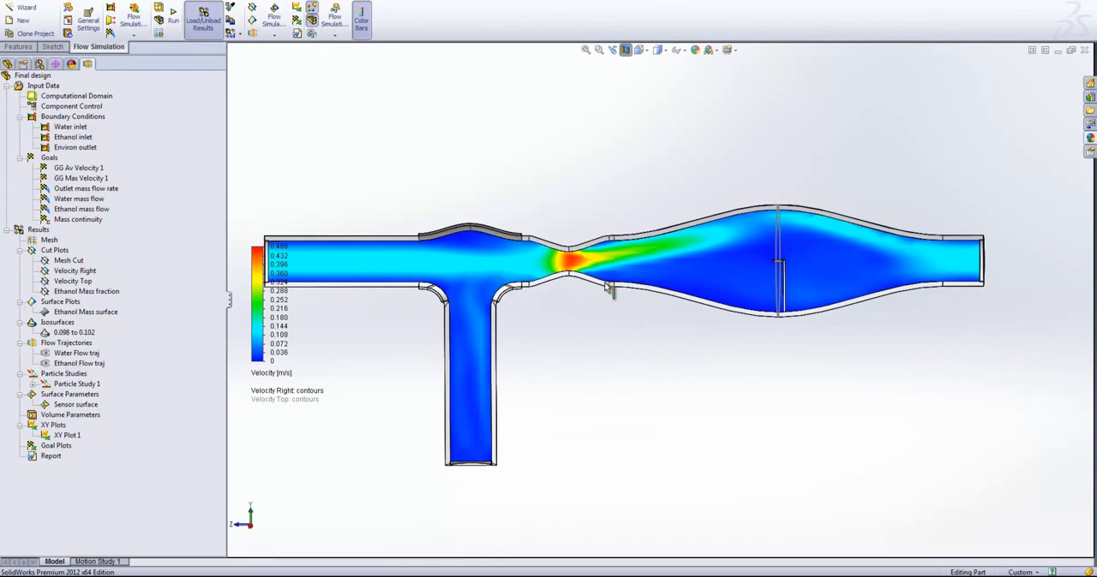
scroll(583, 279, down, 3)
scroll(587, 278, down, 2)
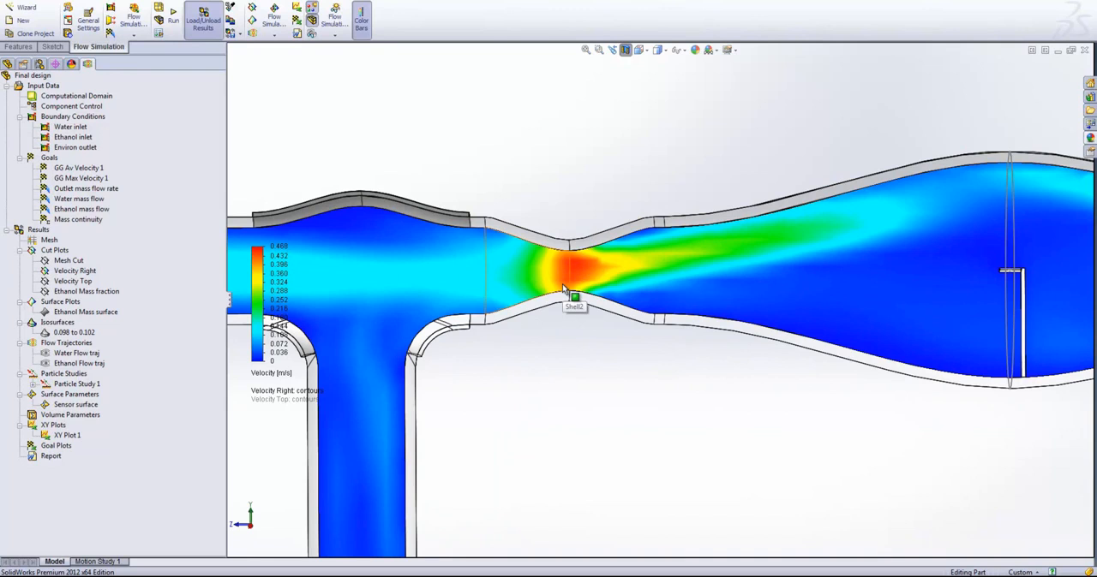
scroll(562, 283, up, 4)
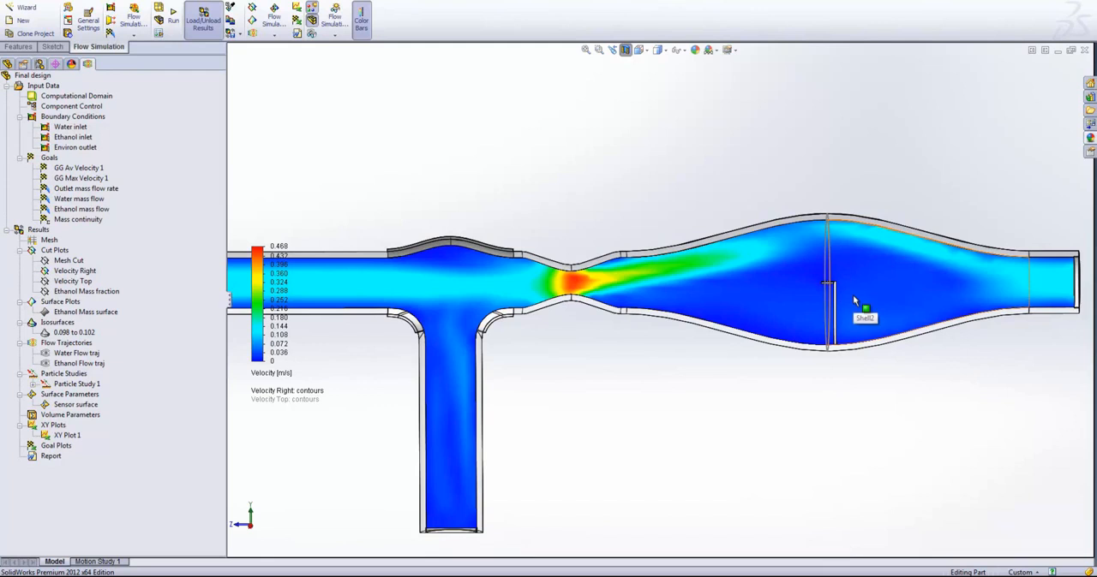
- Hide the Velocity Right cut plot and show the Ethanol Mass fraction cut plot of the Final design
right_click(58, 271)
click(83, 292)
click(75, 291)
right_click(75, 291)
click(88, 316)
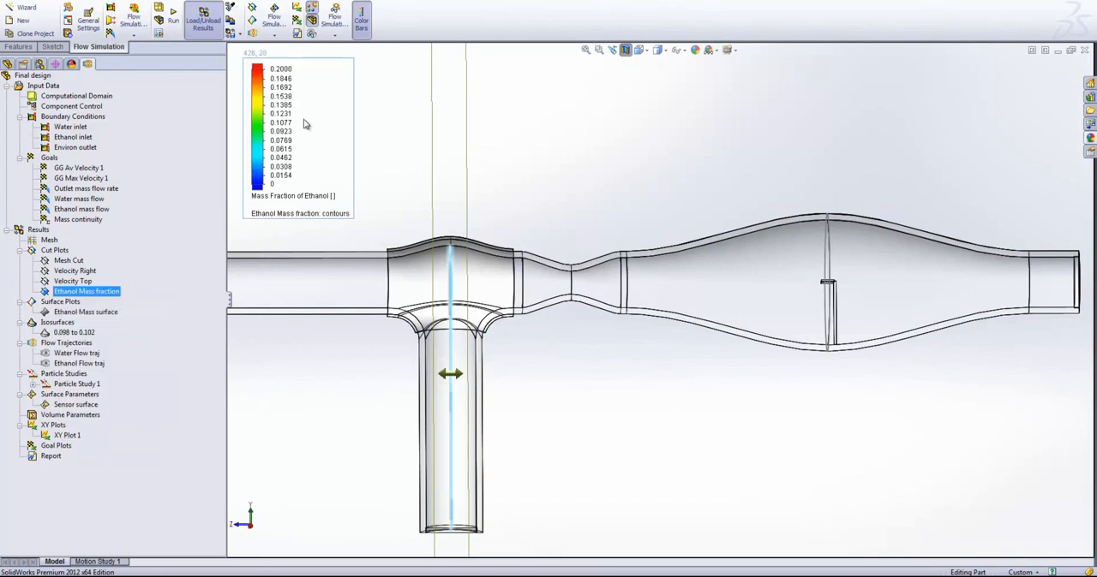
middle_drag(490, 182, 311, 217)
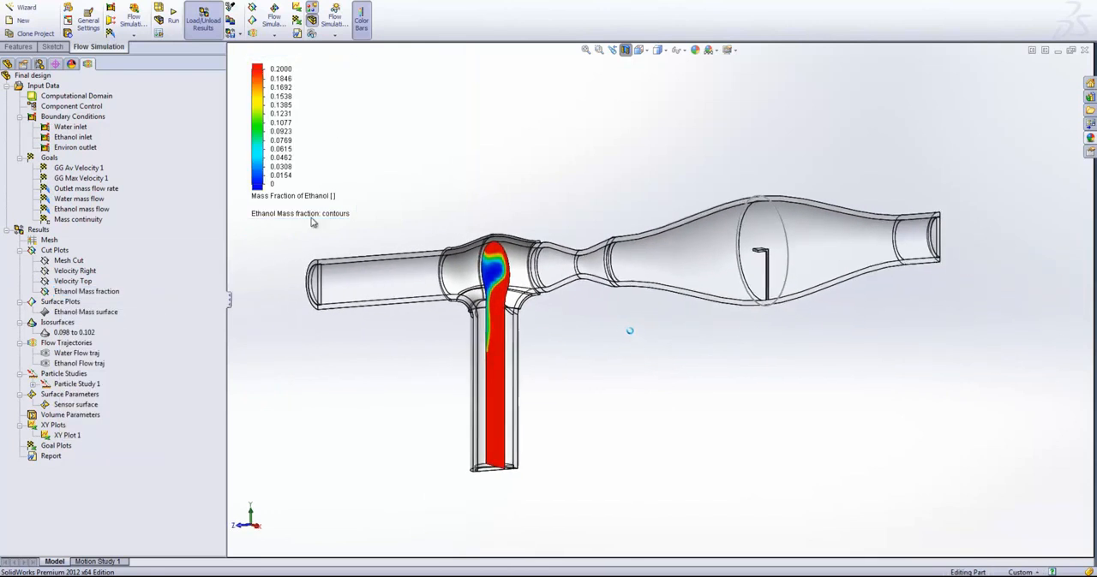
- Move the Ethanol Mass fraction cut plane through the throat to the sensor in the widened section and inspect the mixing
click(86, 291)
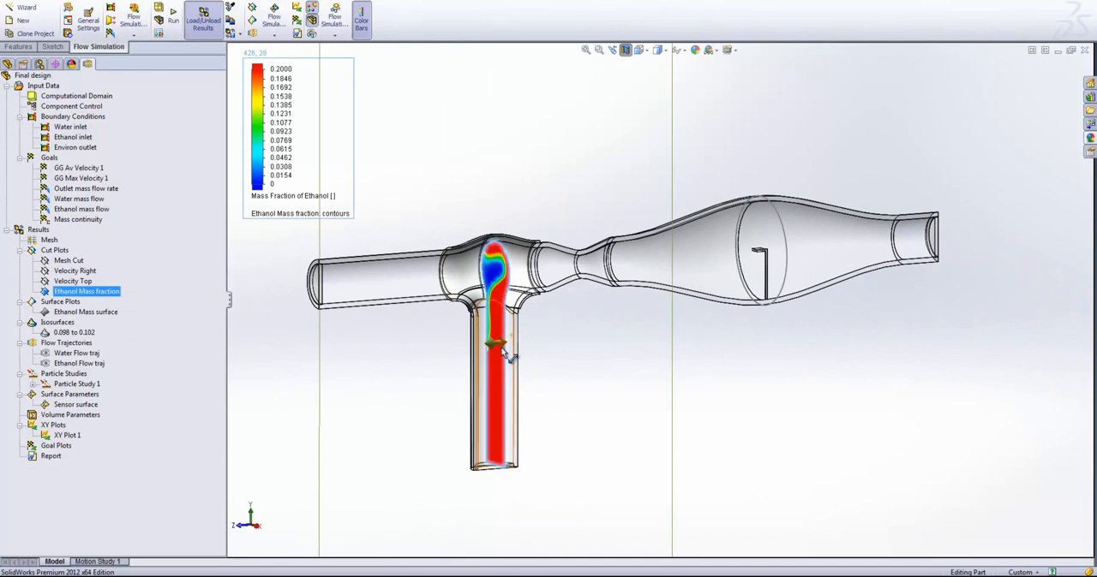
drag(500, 344, 588, 340)
scroll(588, 342, down, 3)
scroll(810, 394, down, 3)
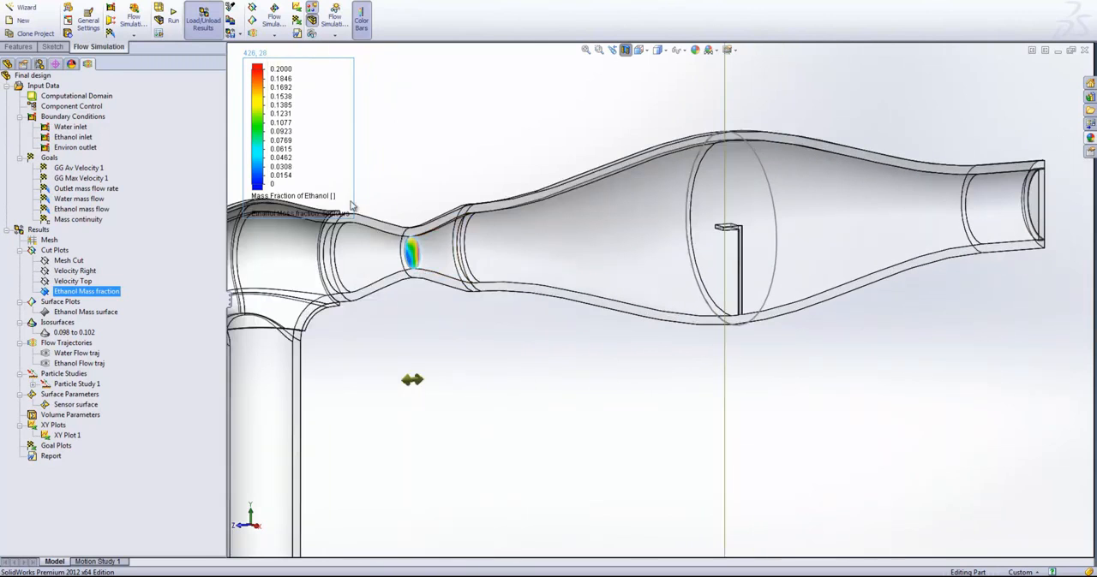
drag(420, 383, 728, 358)
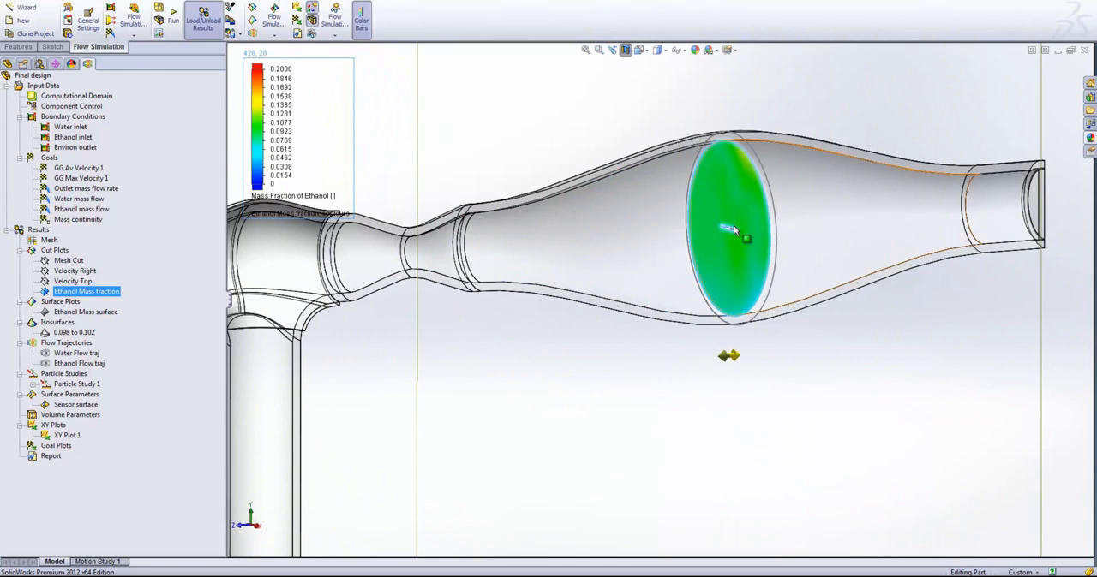
scroll(733, 225, down, 3)
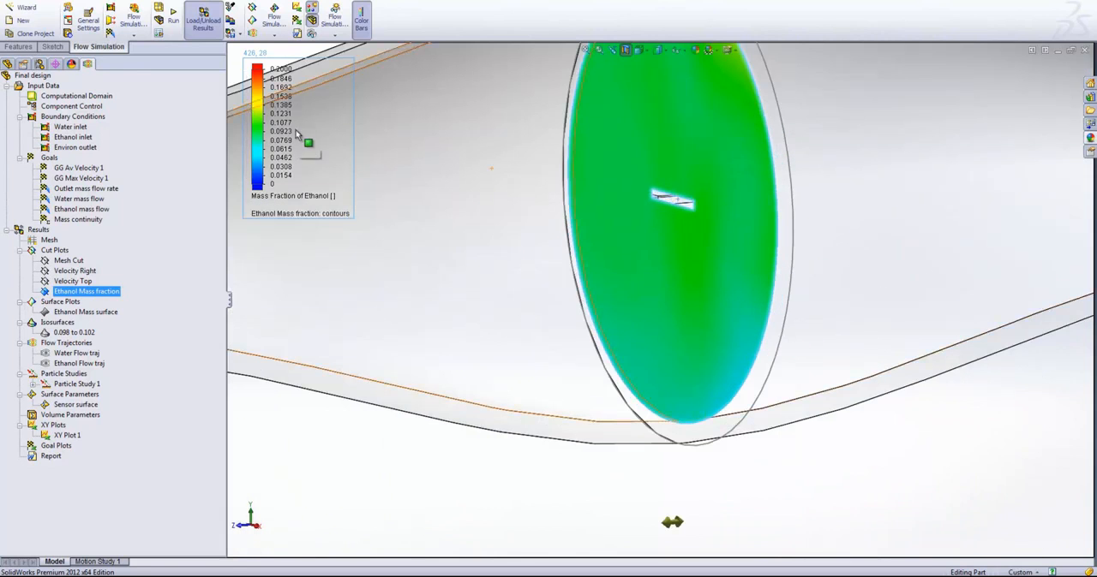
scroll(635, 245, up, 5)
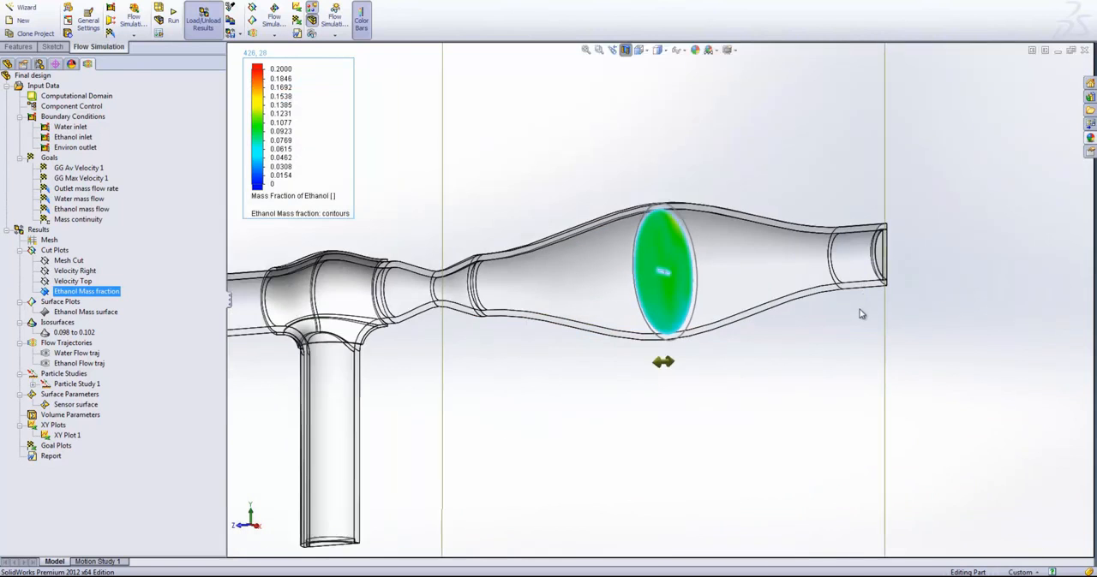
scroll(908, 276, down, 2)
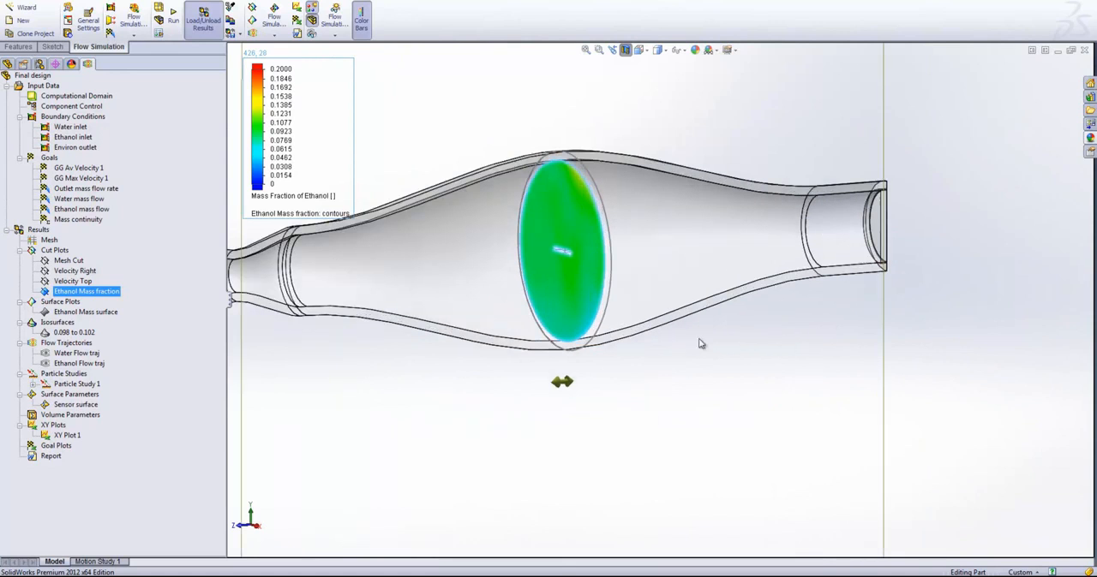
- Hide the Ethanol Mass fraction cut plot and open the definition of the 0.098 to 0.102 isosurface
right_click(86, 291)
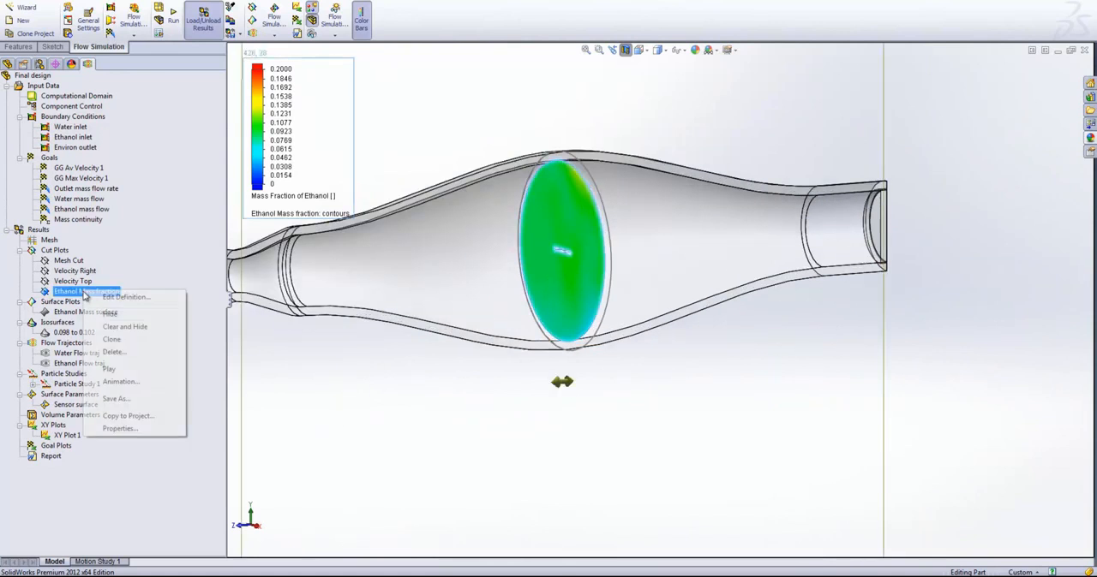
click(87, 308)
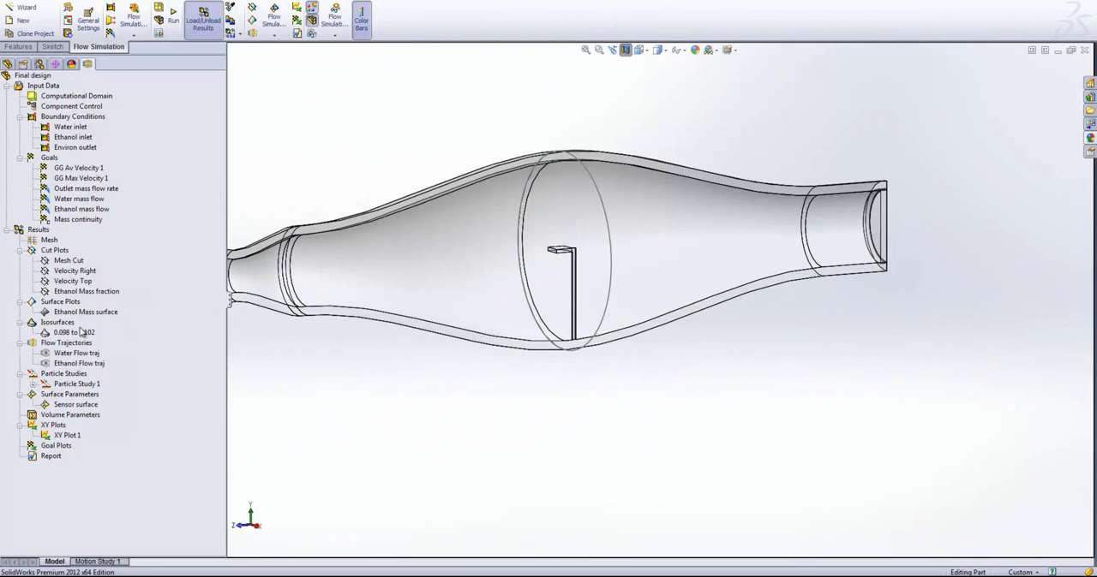
click(72, 334)
right_click(72, 336)
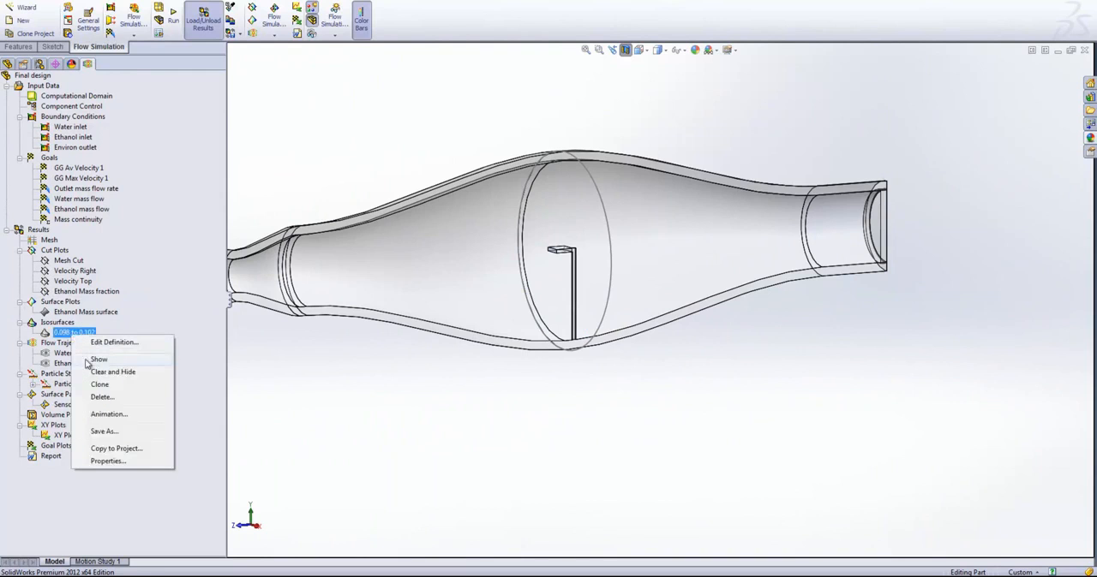
click(111, 342)
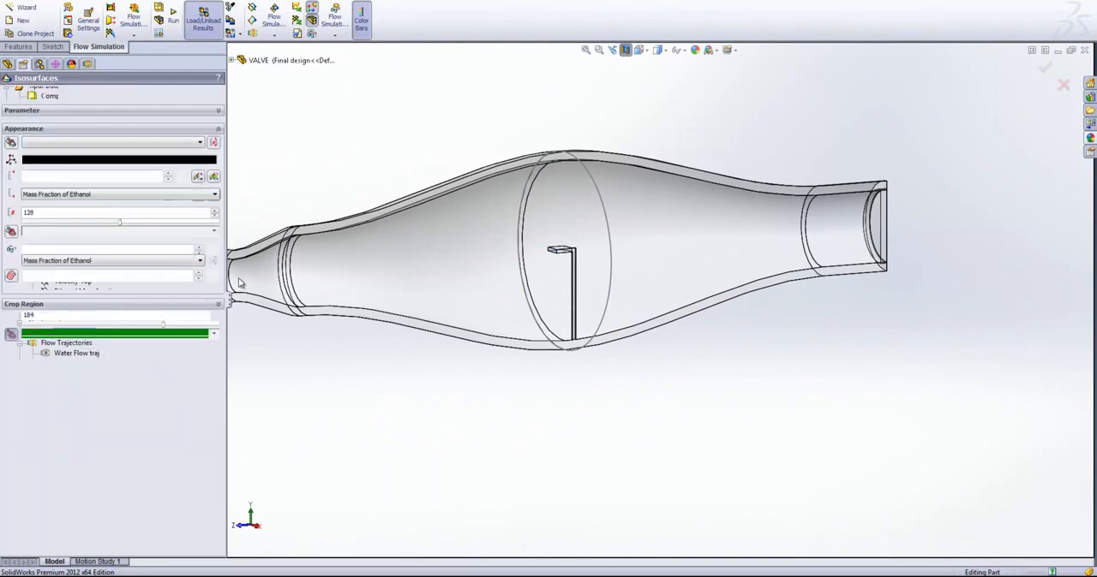
- Check the isosurface's two ethanol mass fraction values, accept the definition and inspect the displayed isosurface along the tube
middle_drag(287, 224, 148, 193)
double_click(41, 159)
double_click(52, 200)
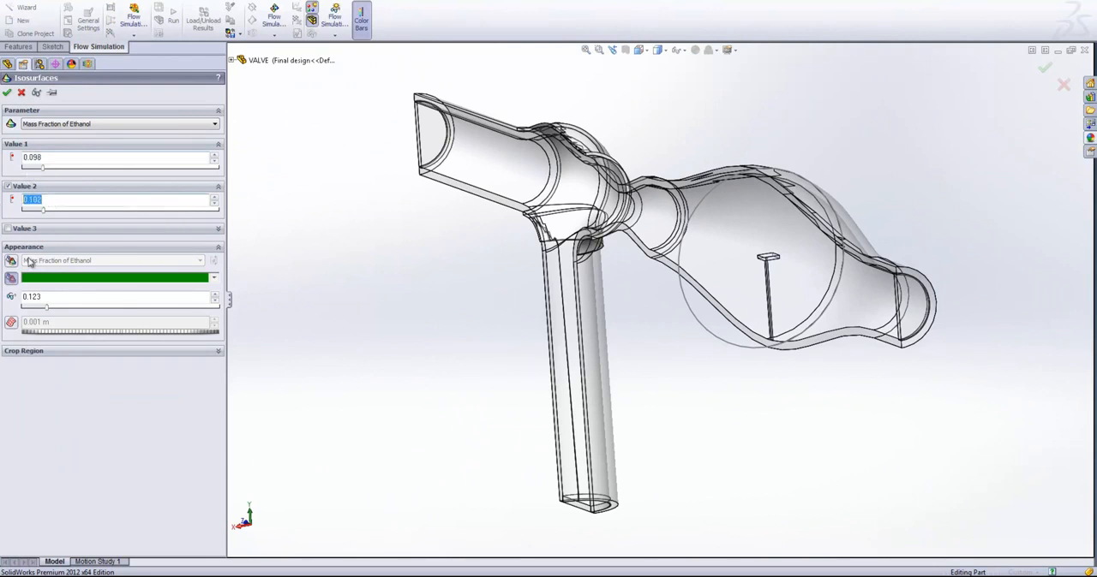
click(72, 425)
click(47, 158)
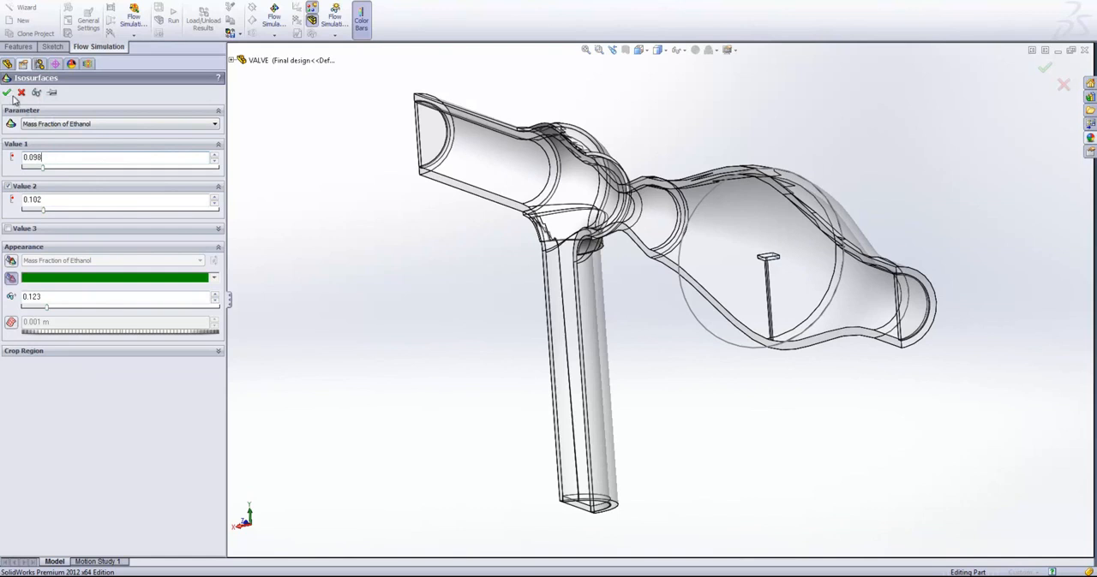
click(6, 92)
middle_drag(926, 451, 874, 440)
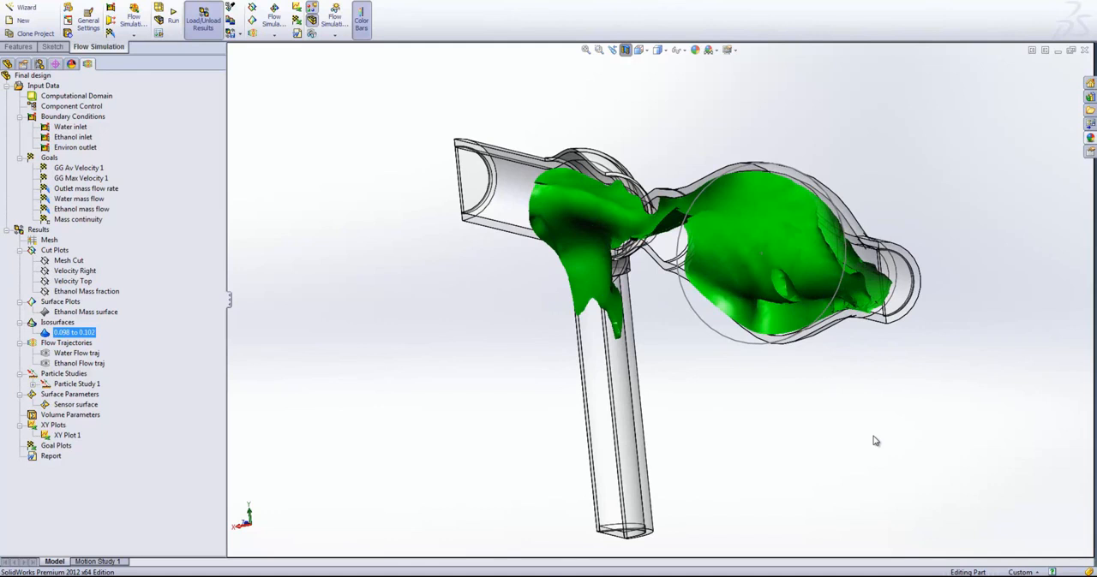
middle_drag(873, 441, 880, 373)
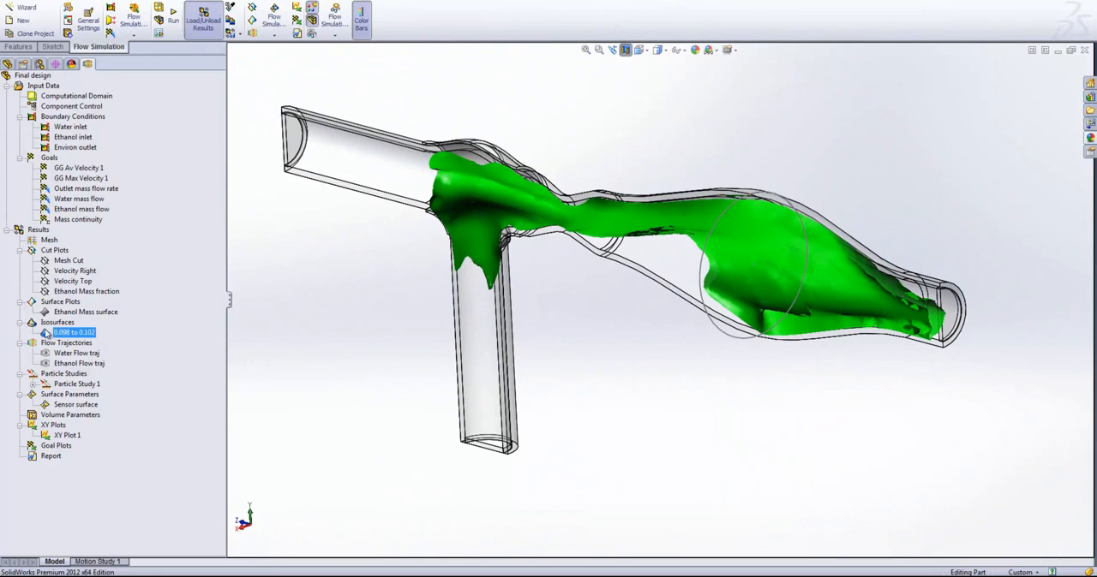
- Hide the ethanol isosurface and expand Particle Study 1 to list its individual injections
right_click(47, 334)
click(79, 360)
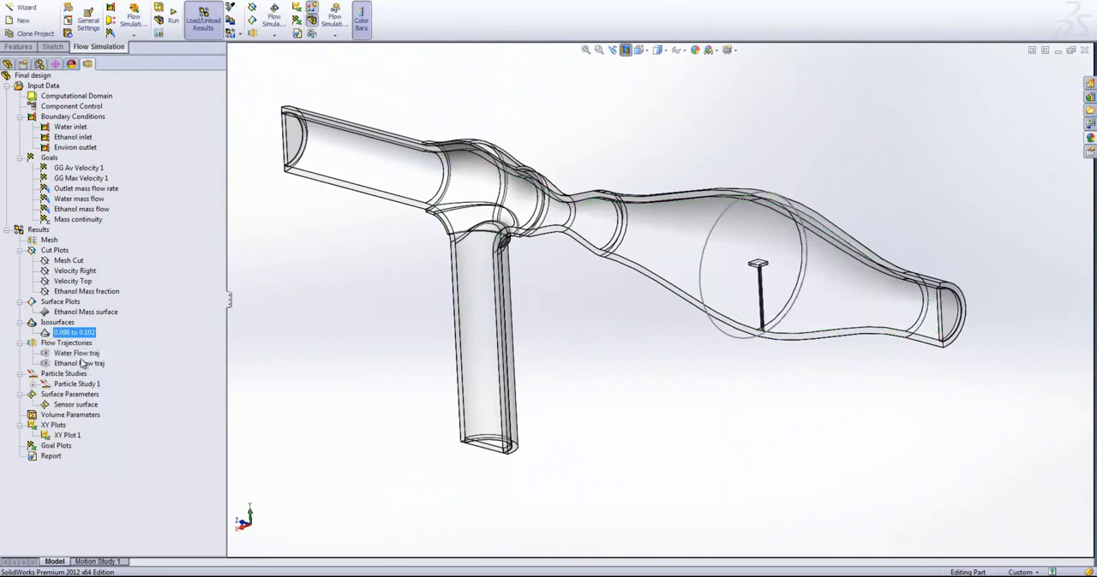
click(34, 385)
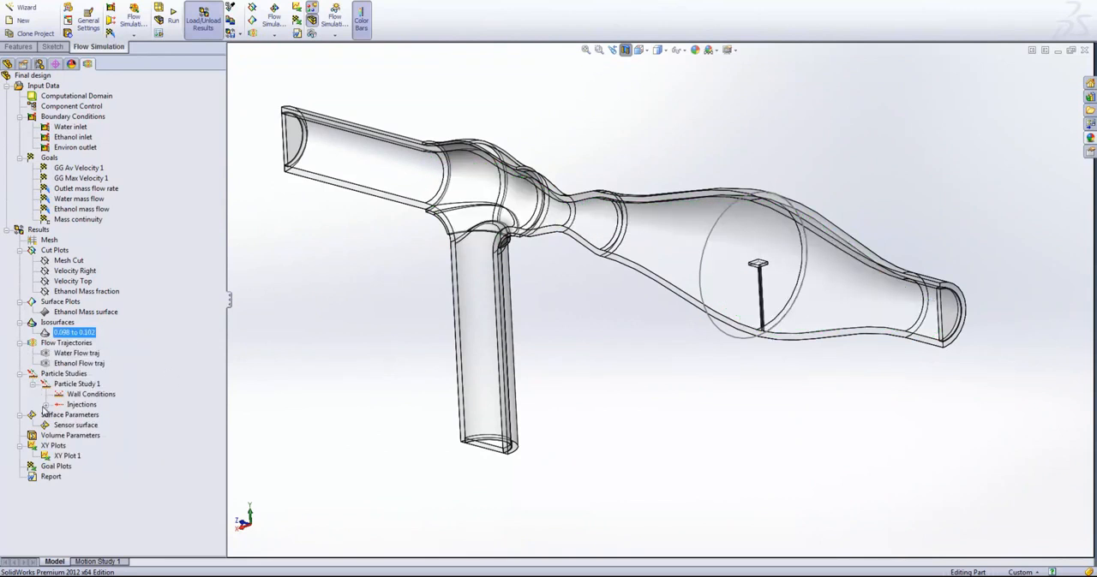
click(47, 405)
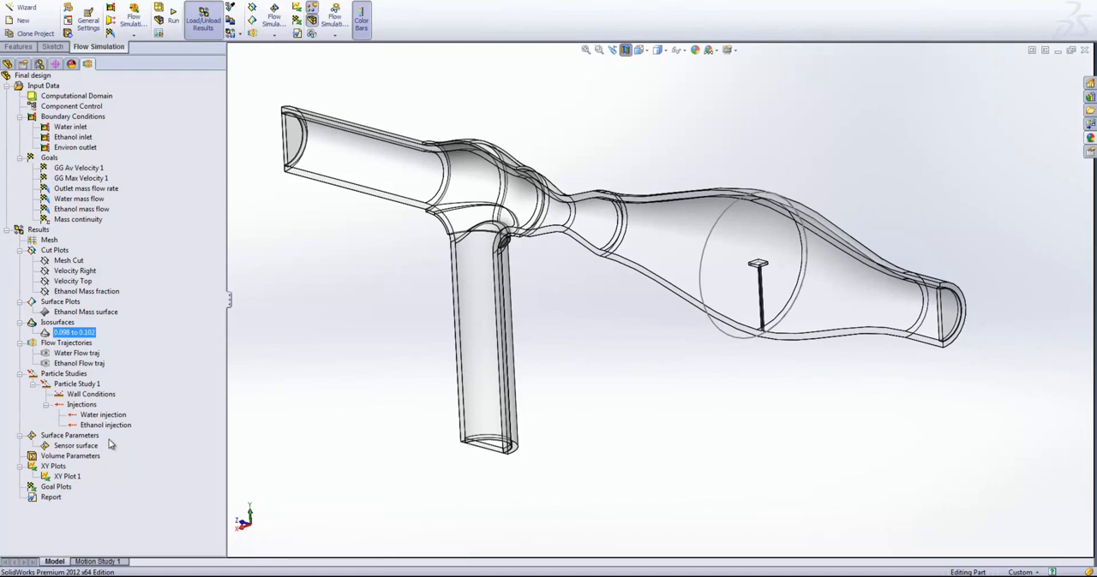
- Show the water and ethanol injection particles of Particle Study 1 and view their paths through the tube from the side
right_click(102, 415)
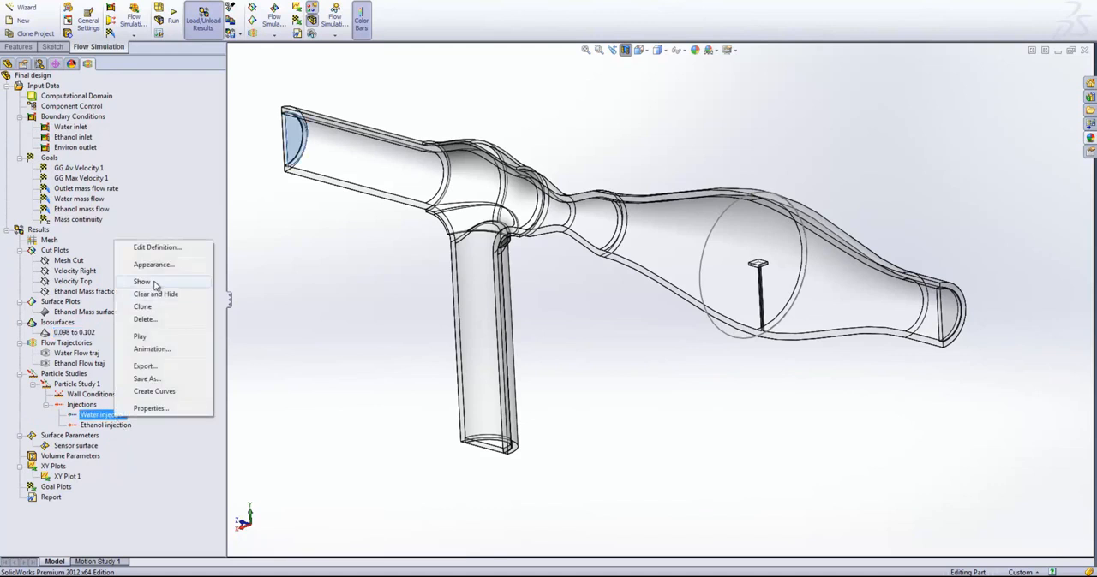
click(161, 284)
click(106, 425)
right_click(107, 425)
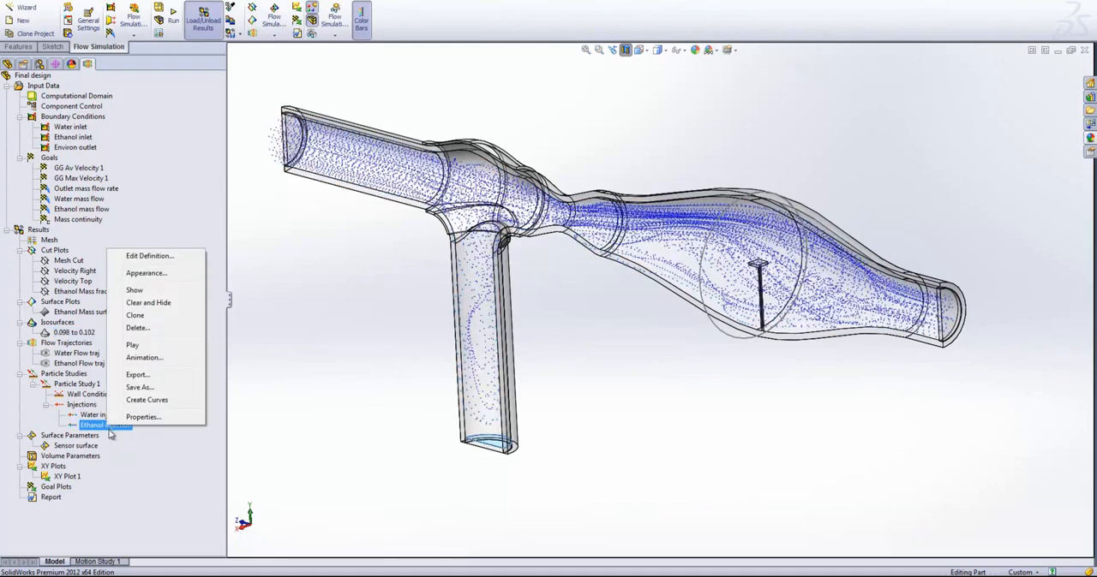
click(126, 292)
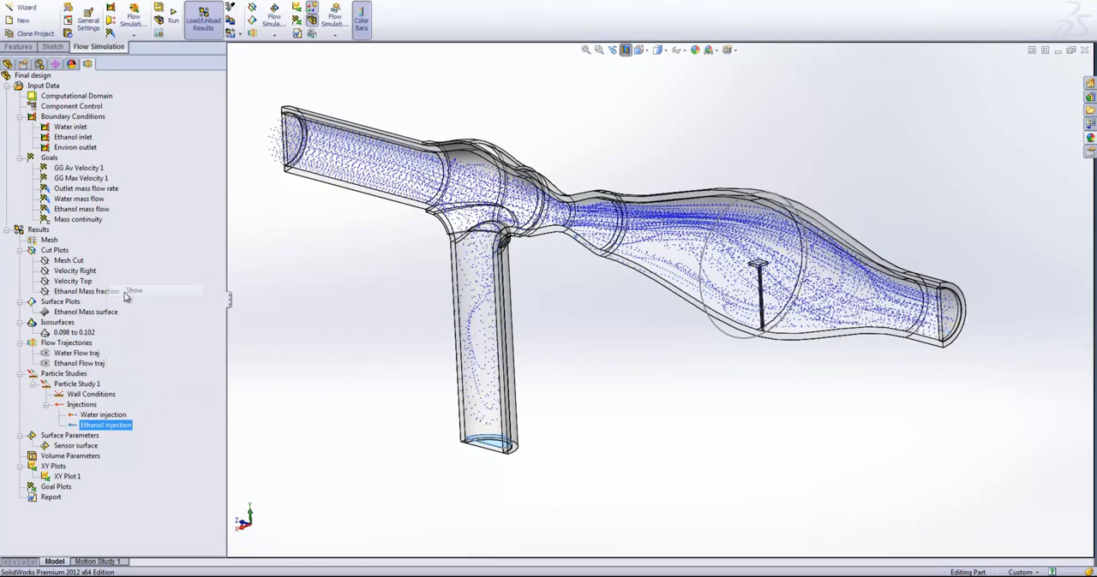
click(329, 338)
middle_drag(374, 342, 476, 456)
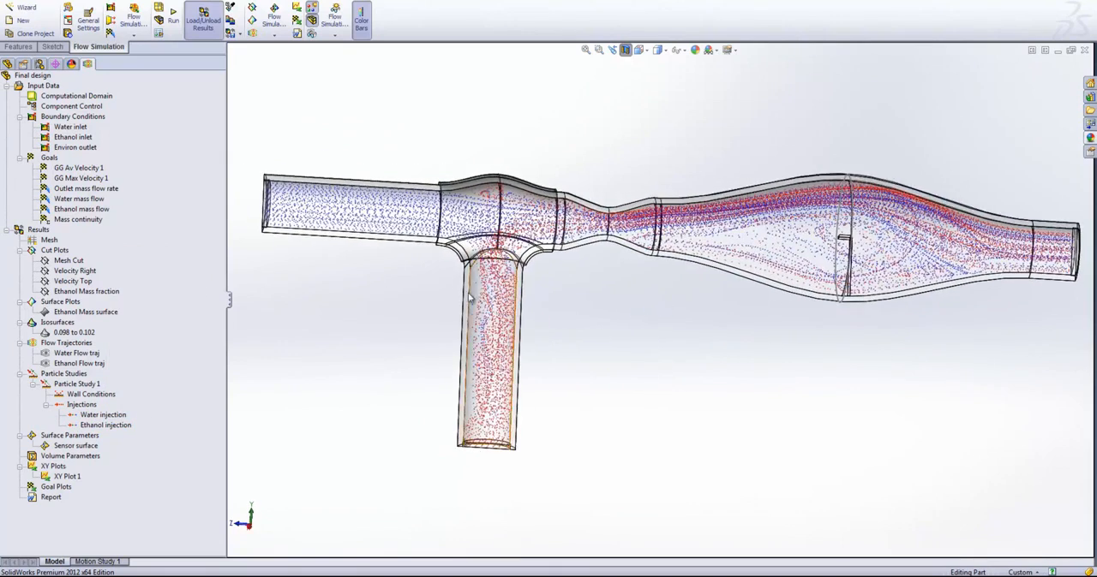
scroll(609, 338, down, 2)
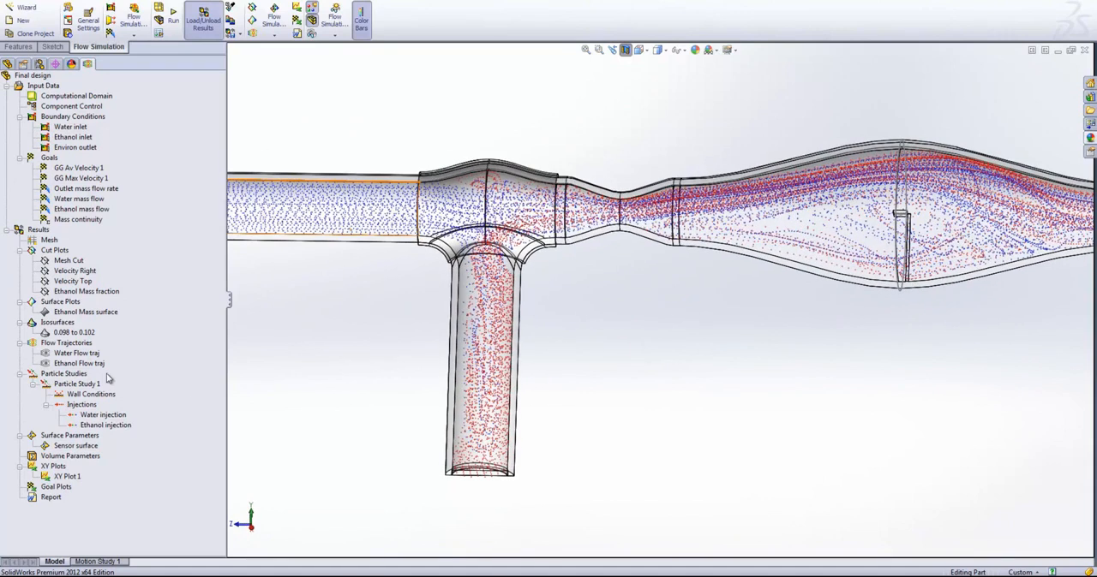
- Play the particle animations of both the water injection and the ethanol injection
click(101, 416)
right_click(100, 415)
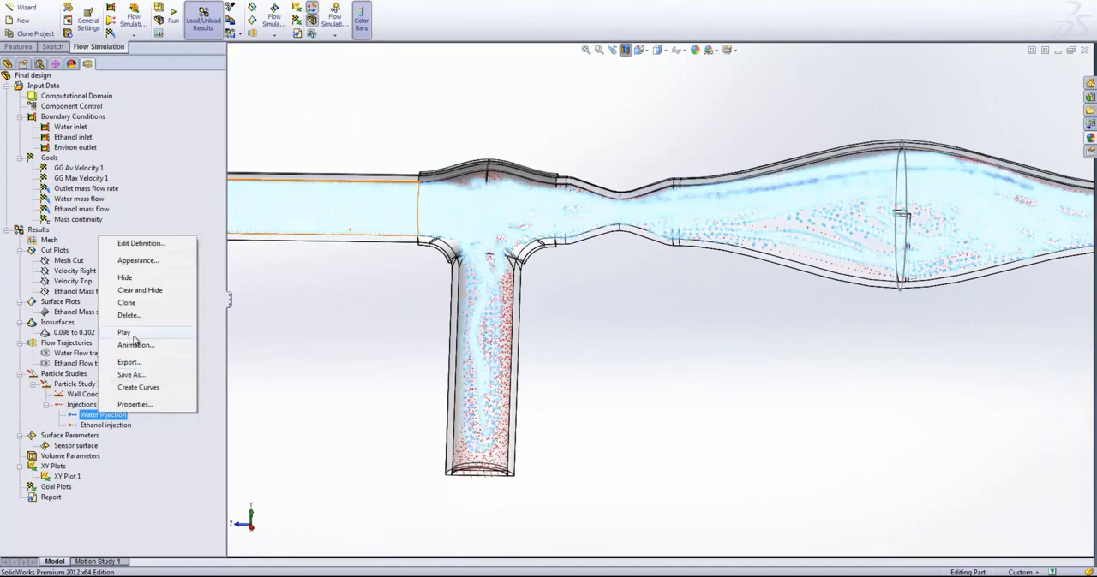
key(Escape)
click(109, 425)
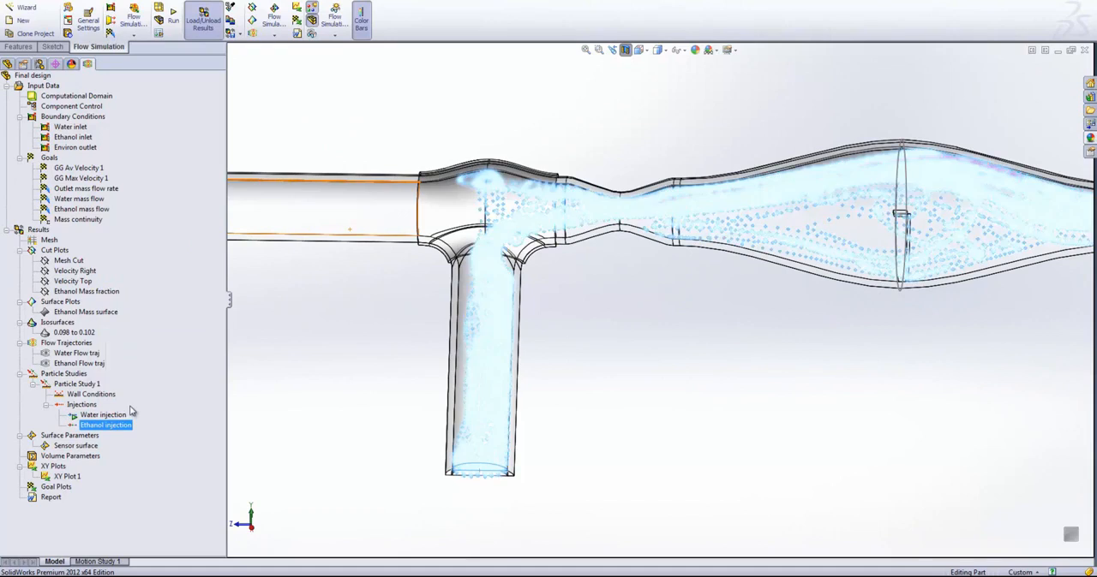
right_click(114, 425)
click(149, 346)
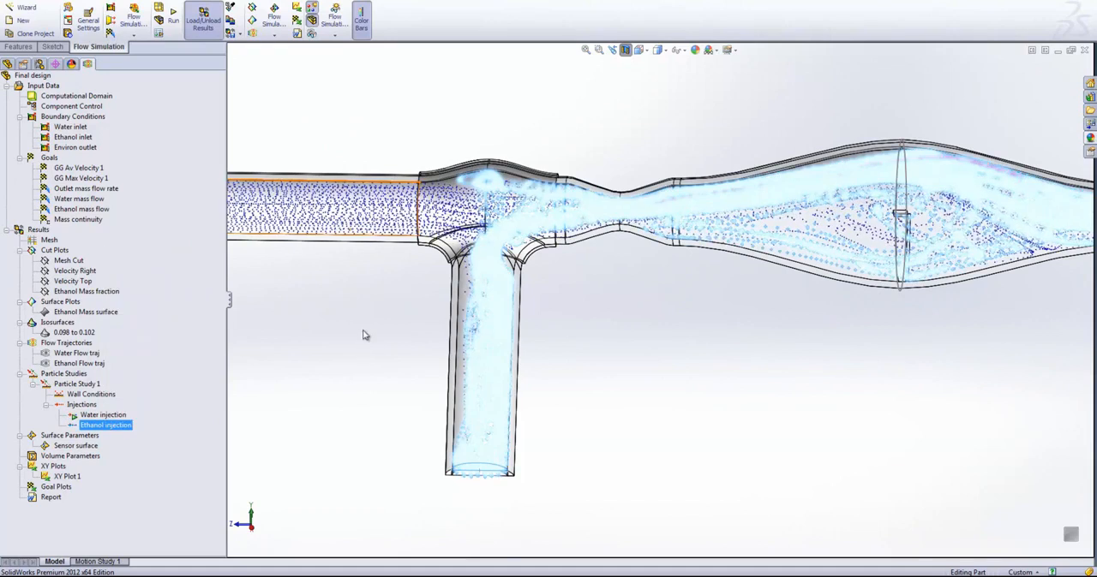
- Examine how the water and ethanol particles mix through the throat, around the sensor and up to the outlet
click(366, 334)
scroll(864, 267, down, 2)
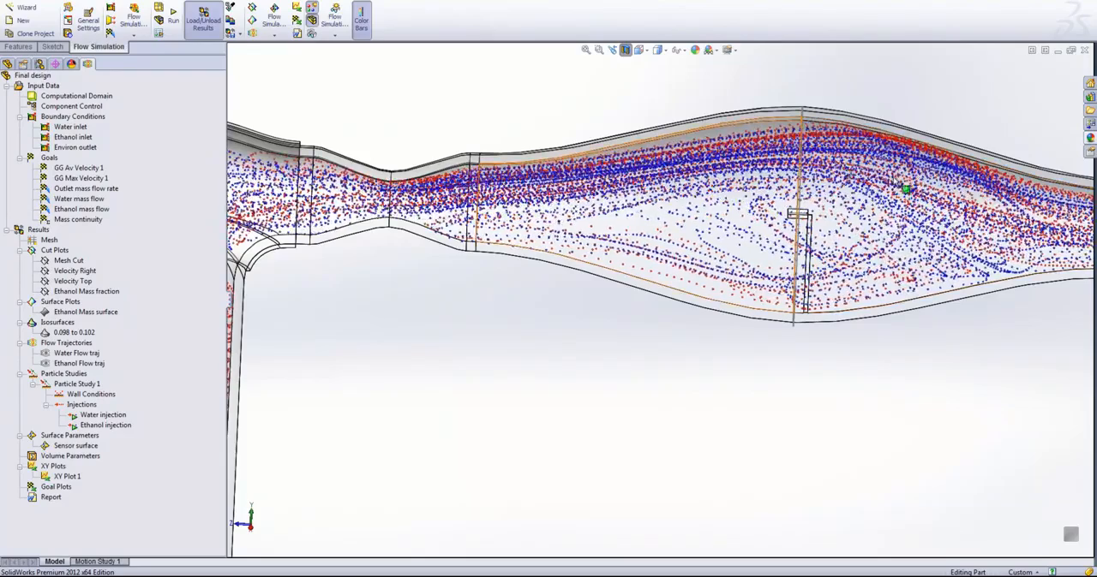
scroll(960, 304, up, 3)
middle_drag(958, 300, 851, 303)
scroll(845, 298, down, 5)
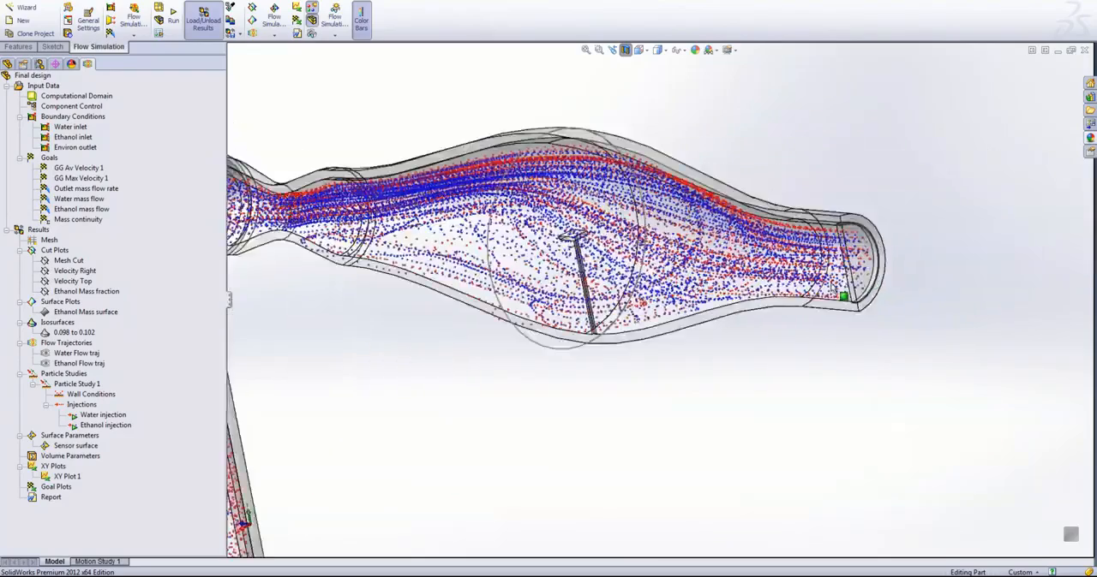
scroll(845, 300, down, 3)
scroll(486, 236, up, 3)
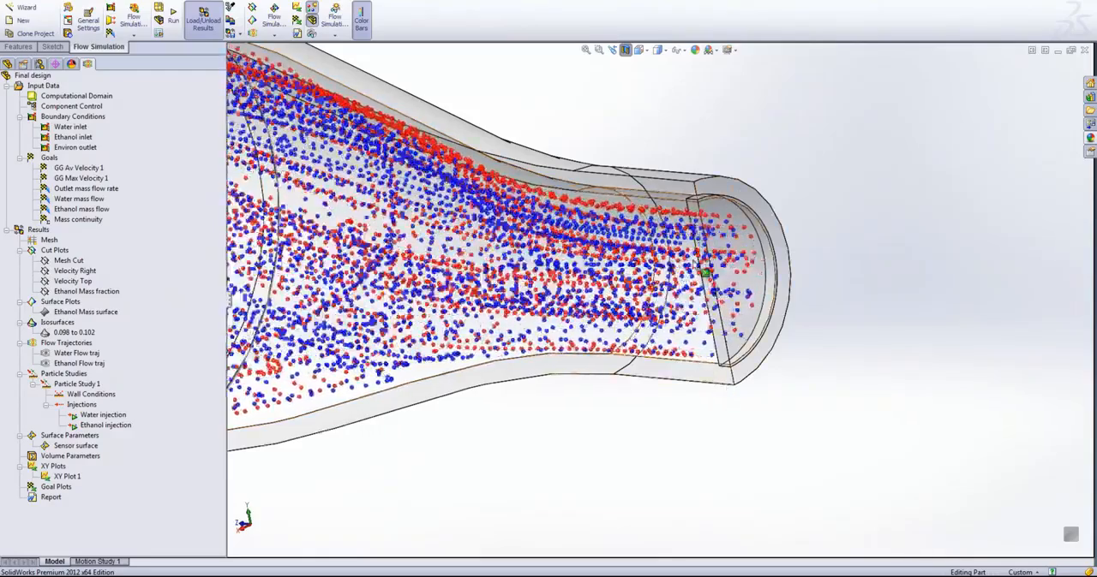
scroll(464, 343, up, 1)
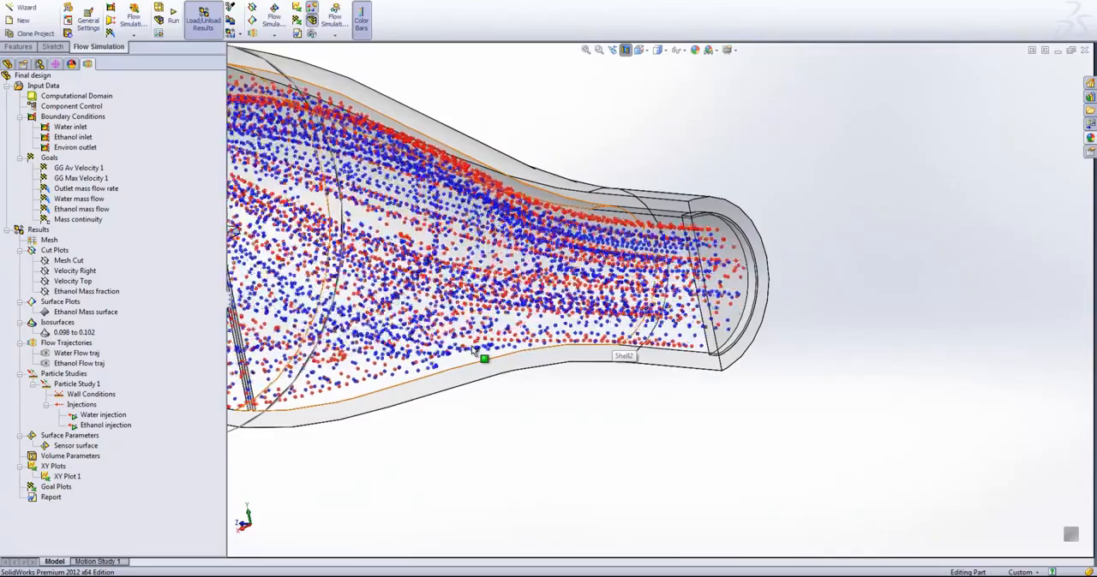
- Clear and hide all particle injections and collapse the particle studies
right_click(72, 384)
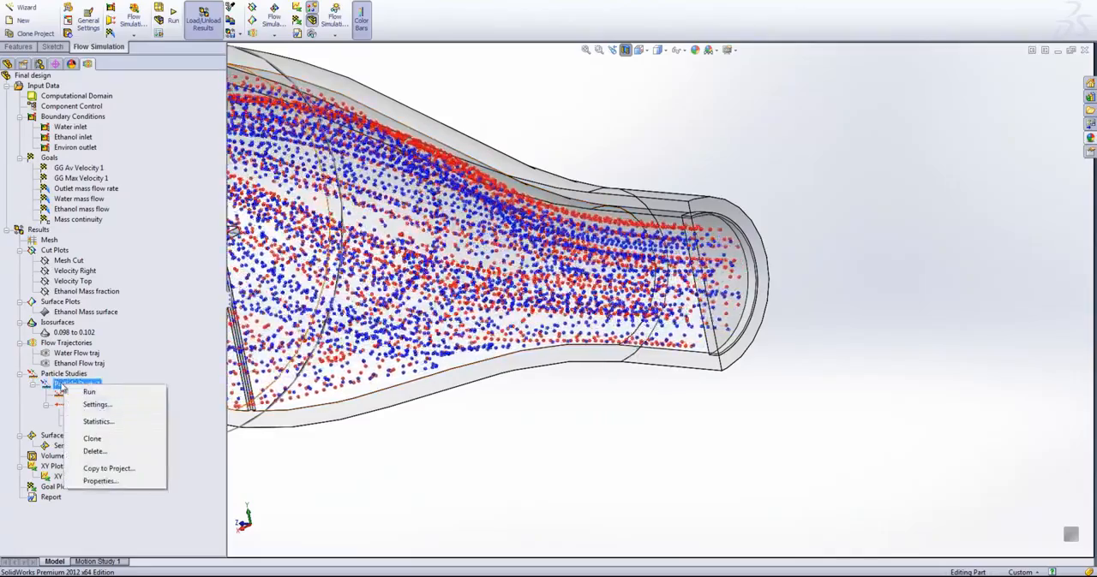
right_click(55, 373)
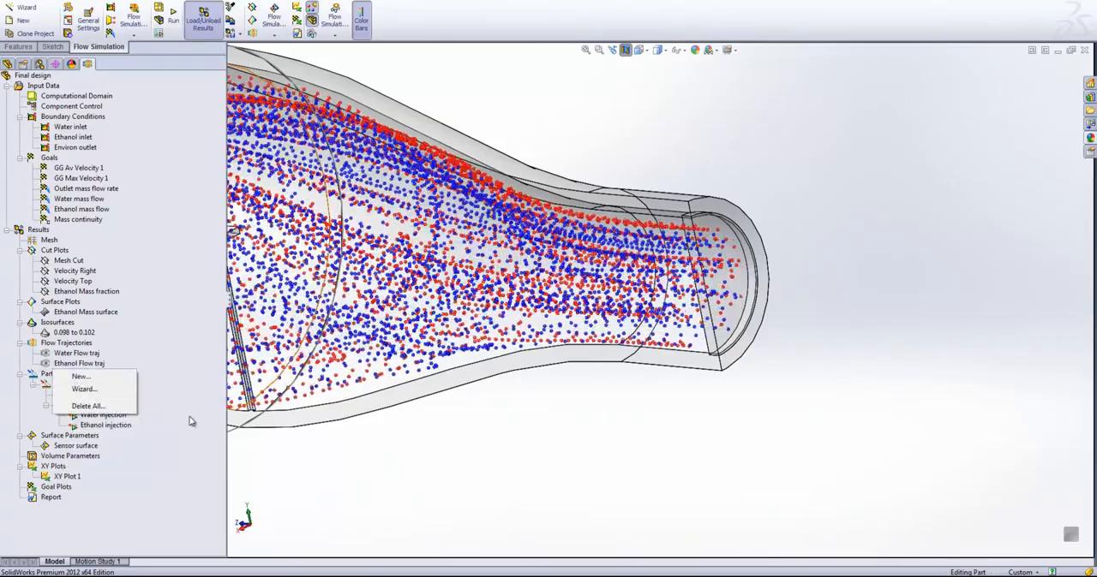
click(191, 419)
right_click(88, 405)
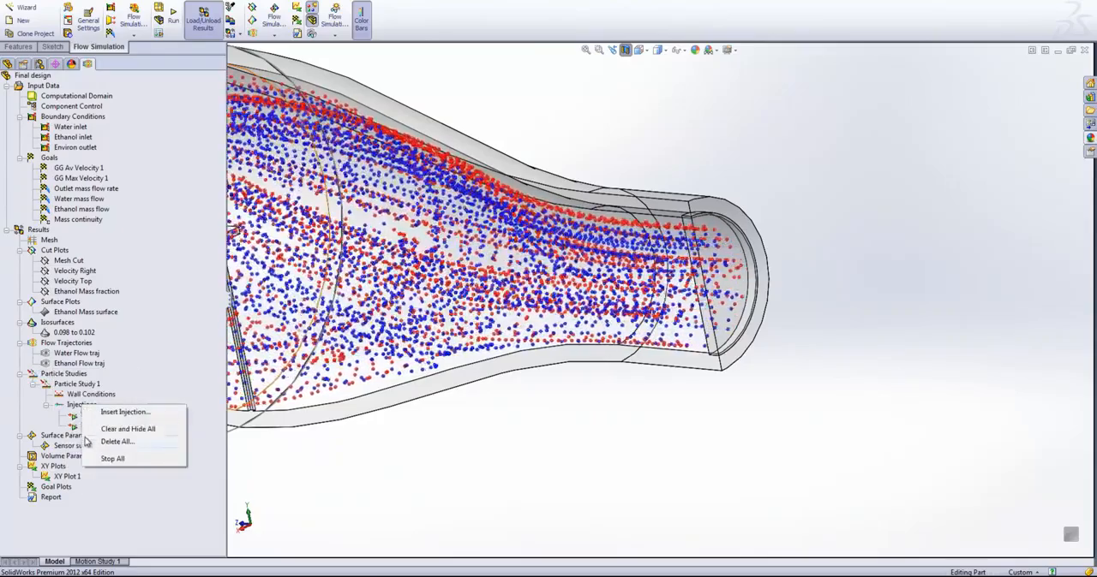
click(127, 428)
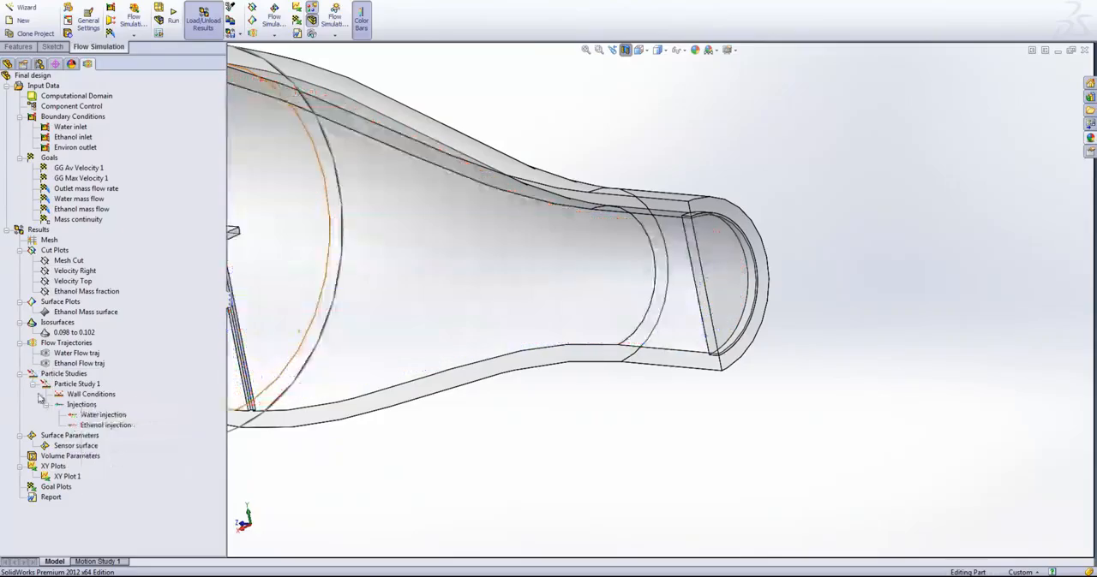
click(20, 375)
key(f)
key(ctrl+1)
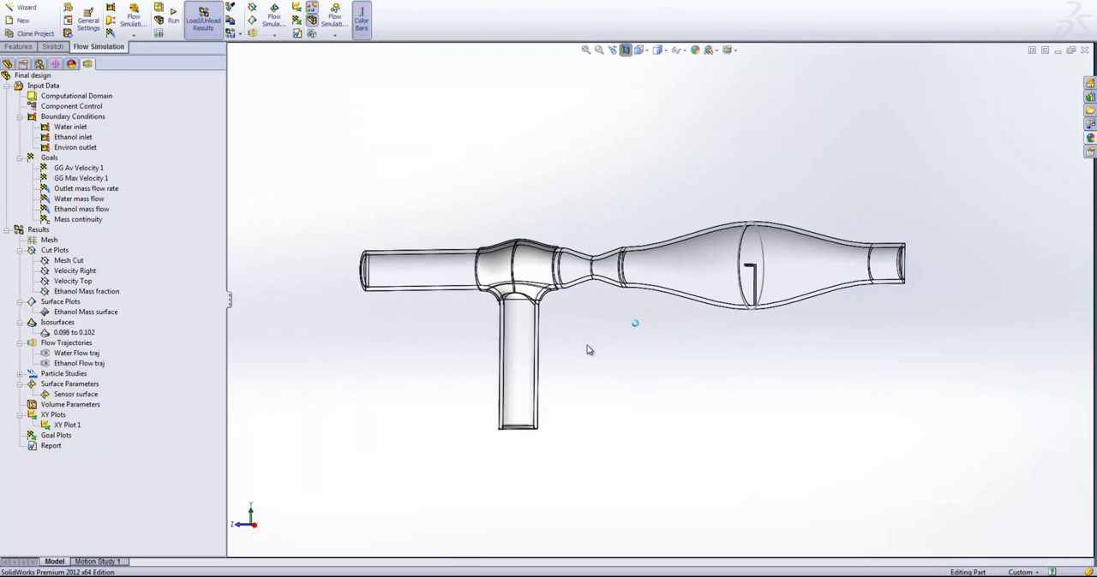
key(ctrl+7)
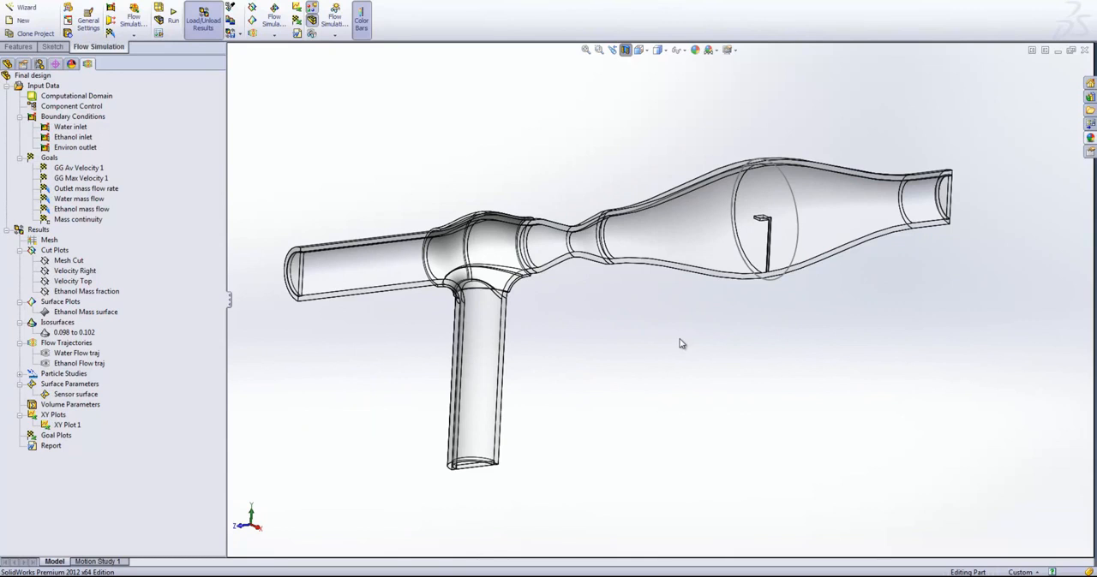
right_click(62, 426)
click(101, 439)
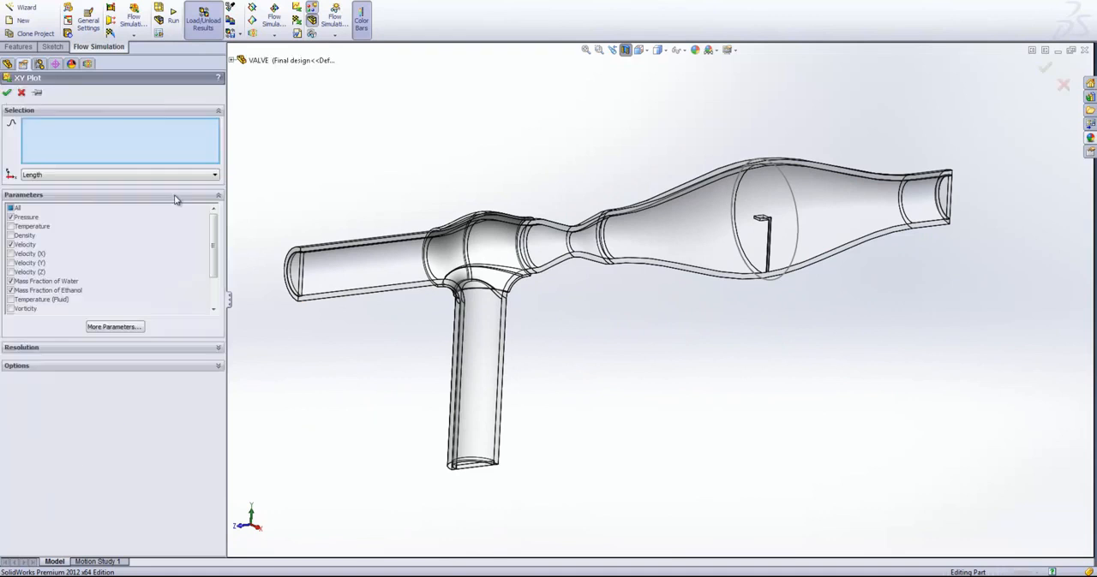
click(22, 94)
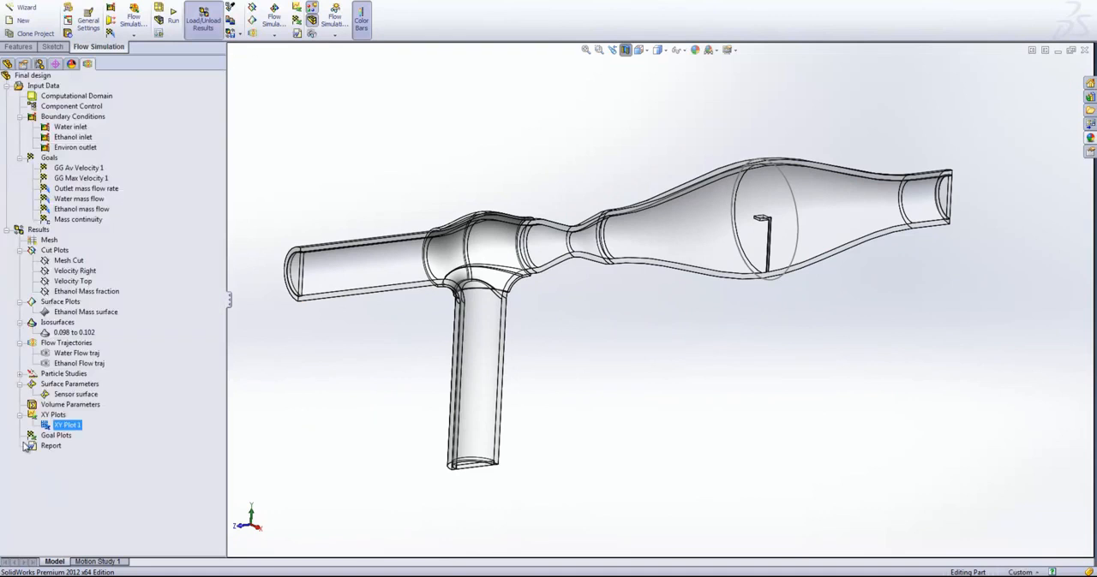
- Edit the Sensor surface parameters and assign the top face of the sensor plate as the evaluated surface
right_click(52, 396)
click(85, 403)
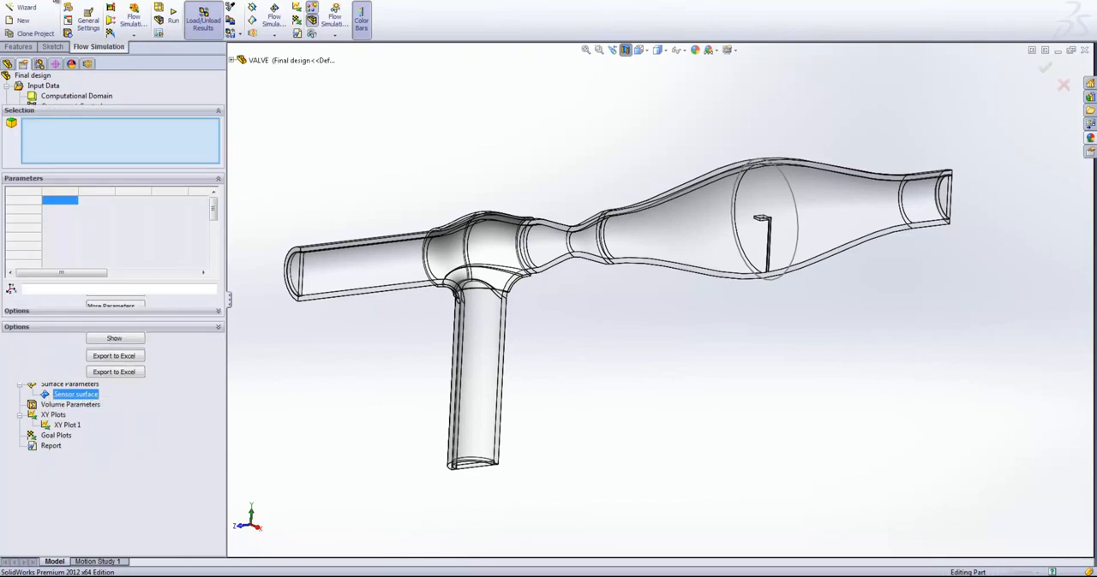
scroll(849, 172, down, 8)
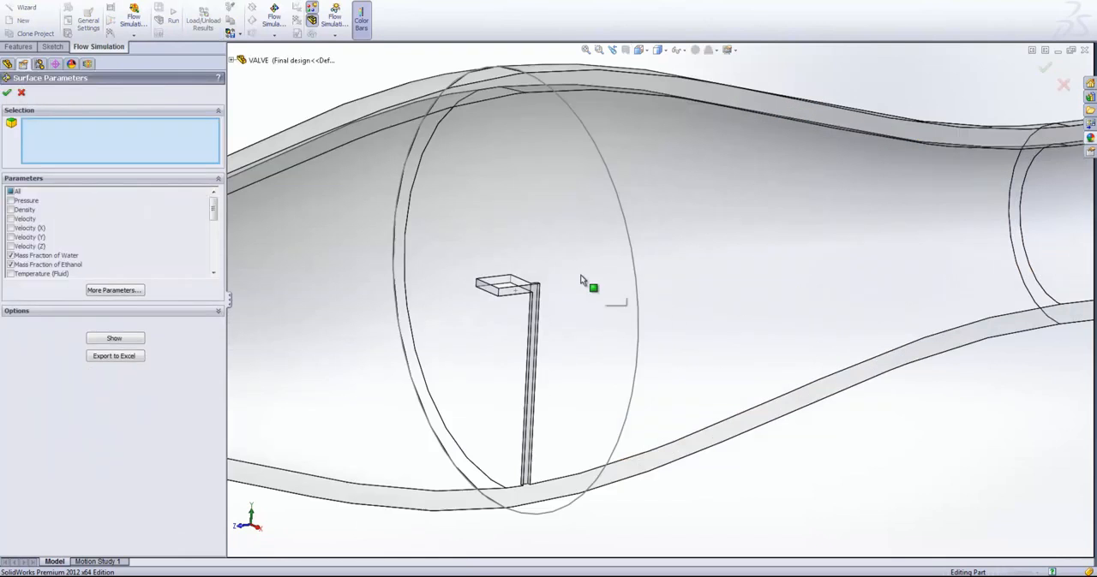
right_click(505, 285)
click(524, 287)
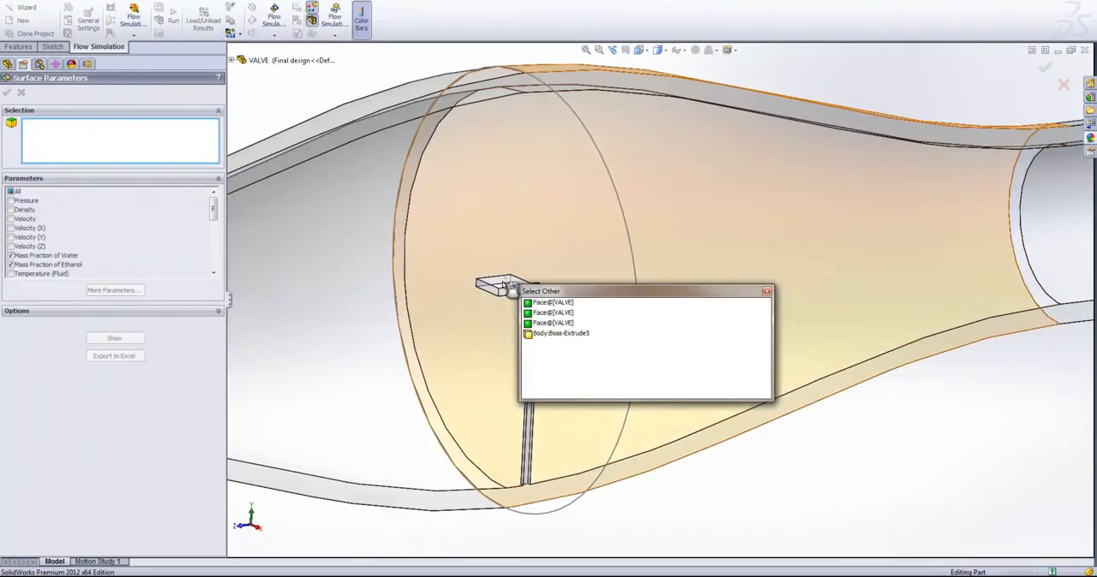
click(503, 289)
right_click(490, 291)
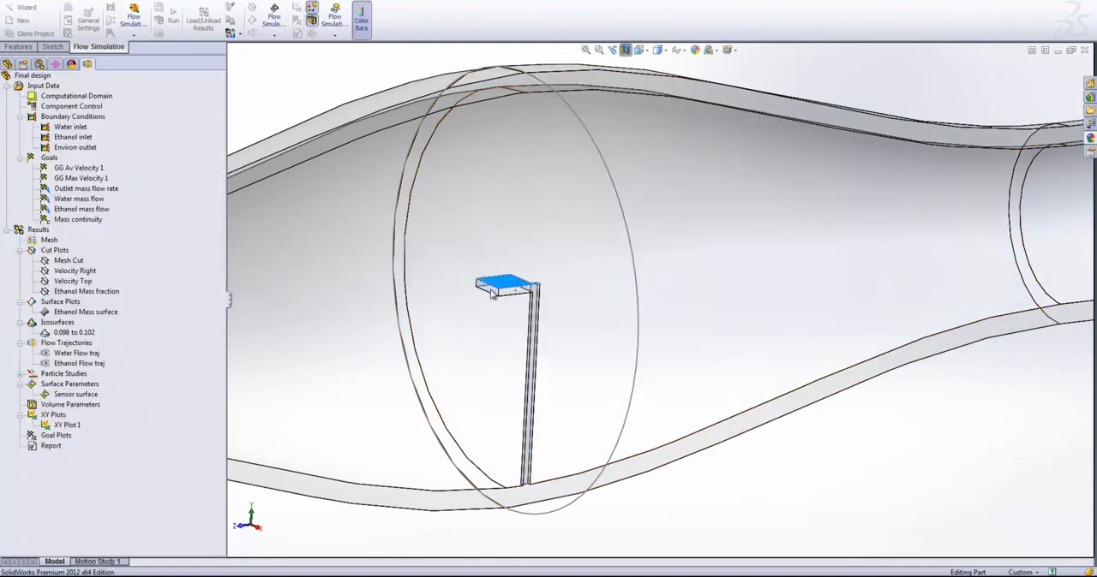
right_click(491, 290)
click(57, 458)
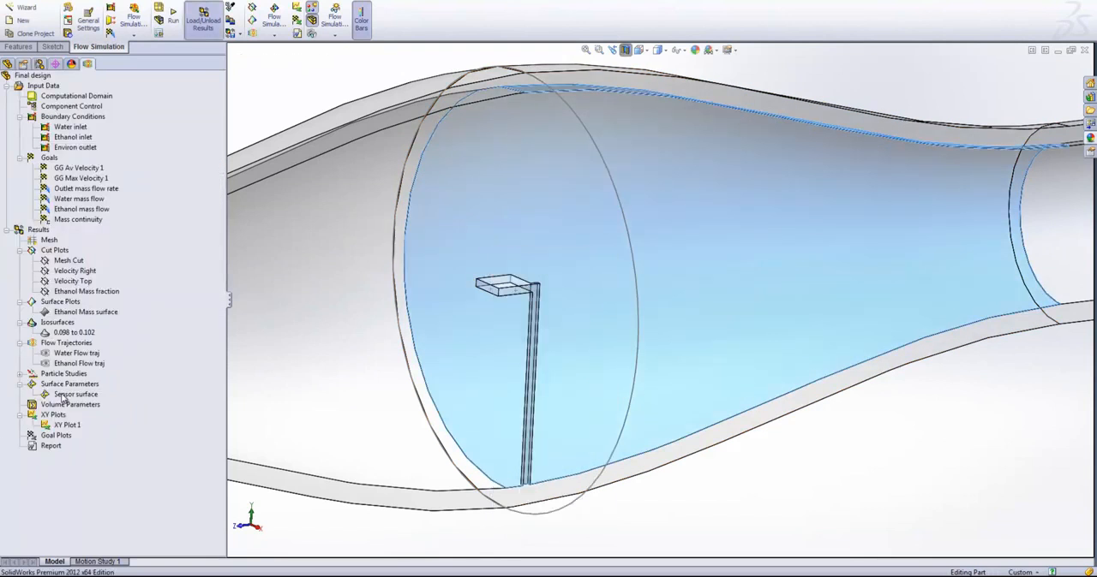
- Show the mass fractions of water and ethanol on the sensor surface and close its definition
right_click(62, 394)
click(103, 400)
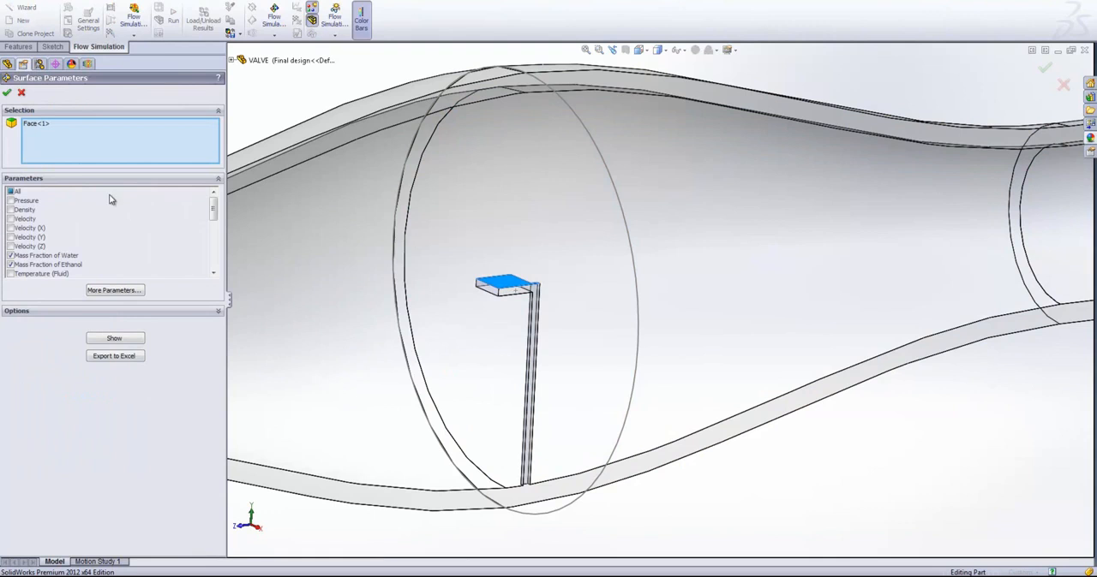
click(114, 338)
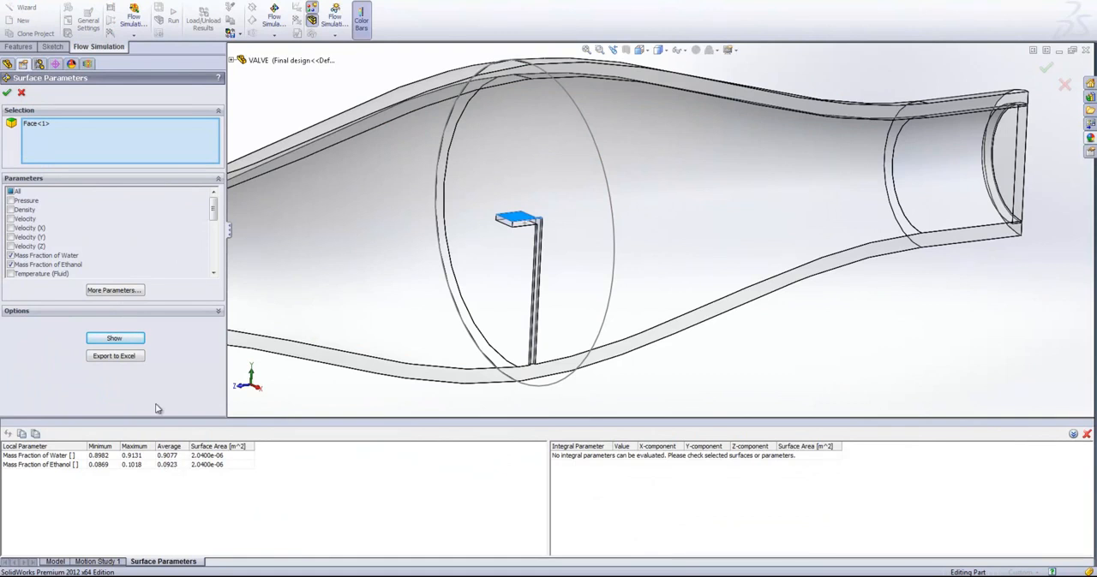
click(21, 92)
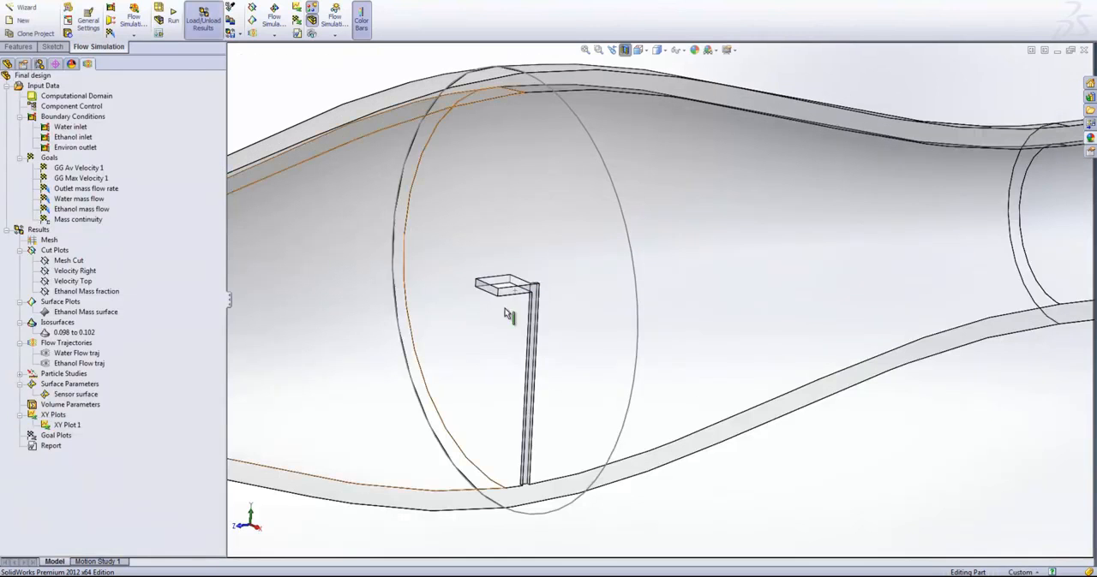
- Start a Flow Simulation parametric study that uses a dimension as its parameter type
scroll(561, 340, up, 6)
scroll(669, 388, up, 1)
scroll(463, 131, up, 1)
scroll(463, 131, down, 1)
scroll(648, 343, down, 4)
scroll(636, 404, up, 3)
scroll(634, 401, down, 1)
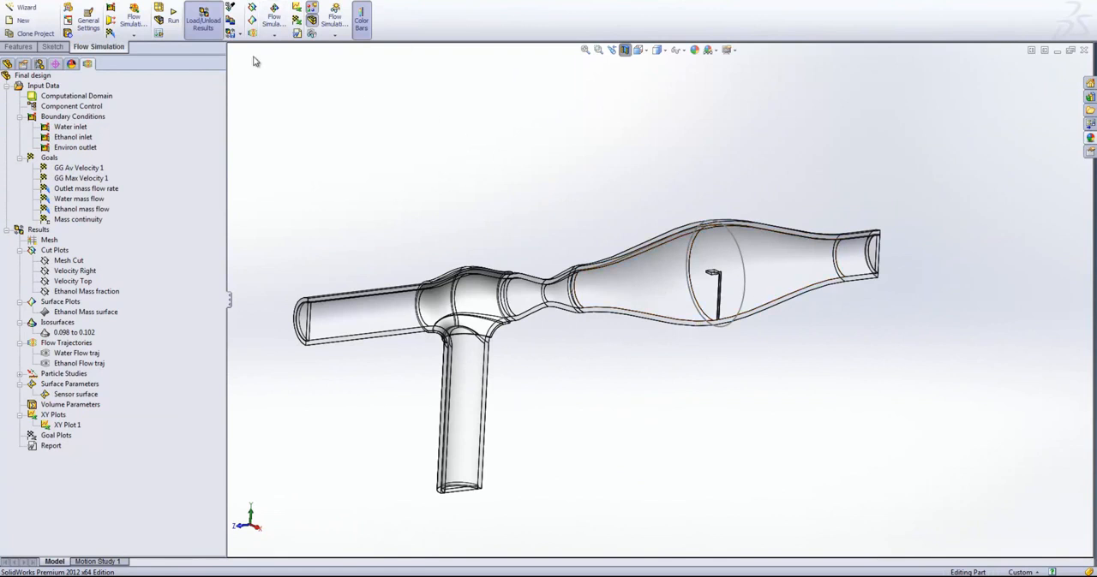
click(213, 0)
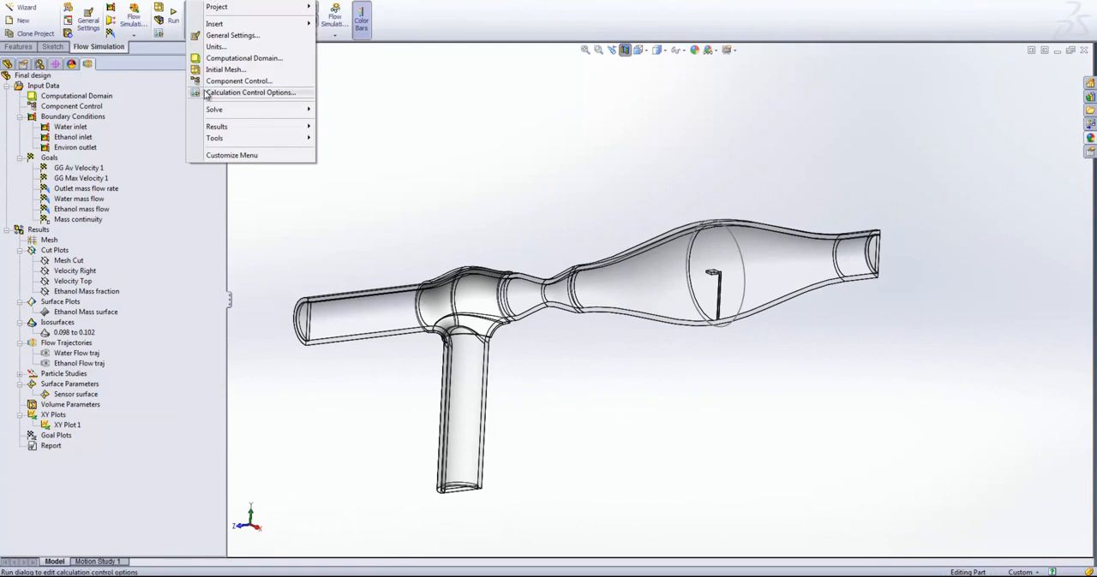
mouse_move(213, 138)
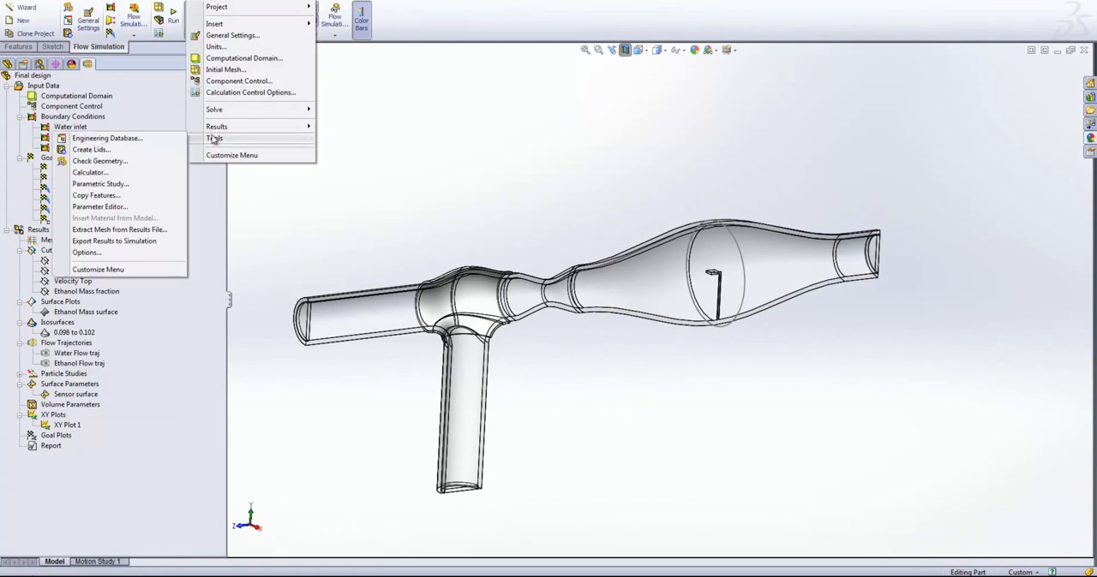
click(111, 183)
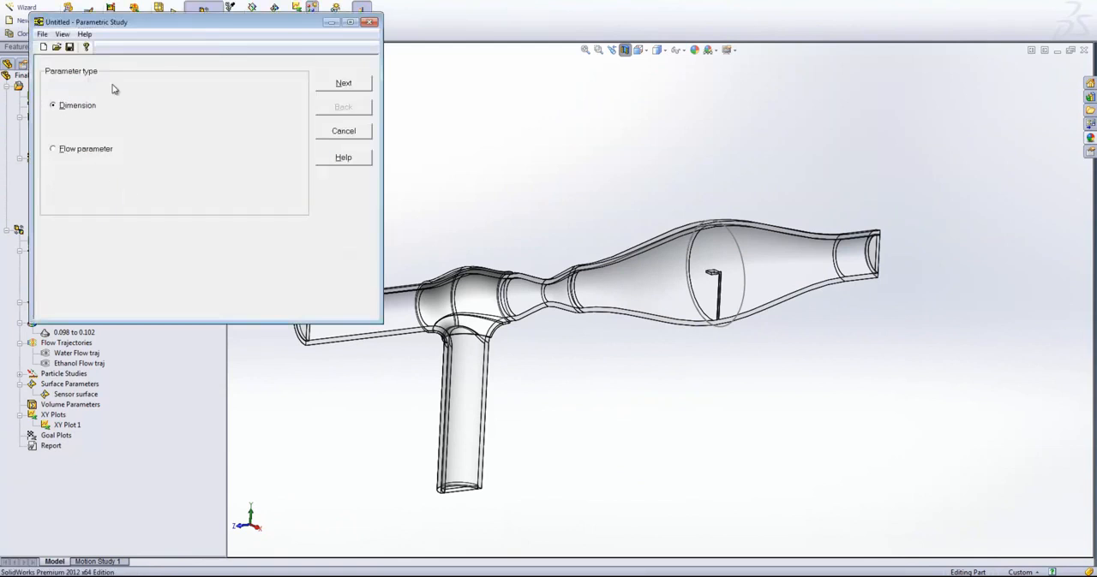
drag(109, 22, 338, 78)
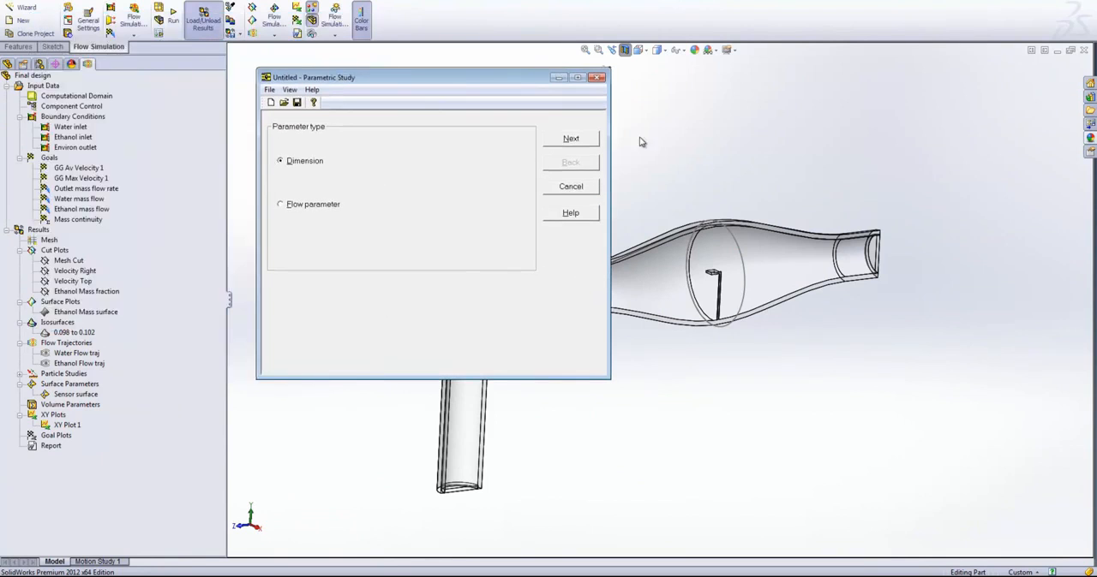
click(589, 139)
- Choose the Bulge sketch's circle diameter as the study dimension, ranging from 0.005 m to 0.015 m
click(7, 66)
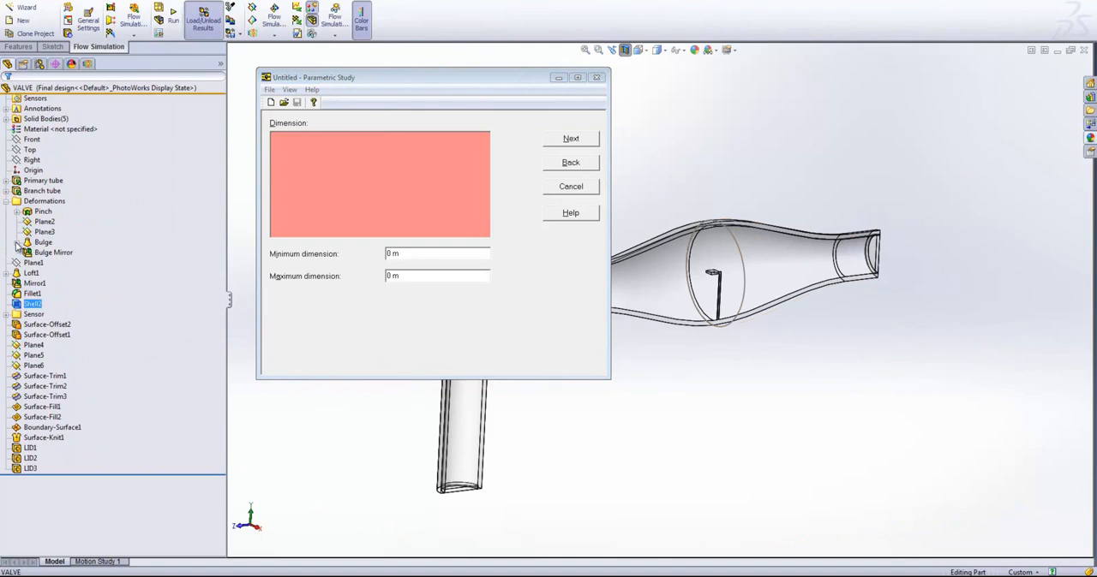
click(18, 243)
click(56, 252)
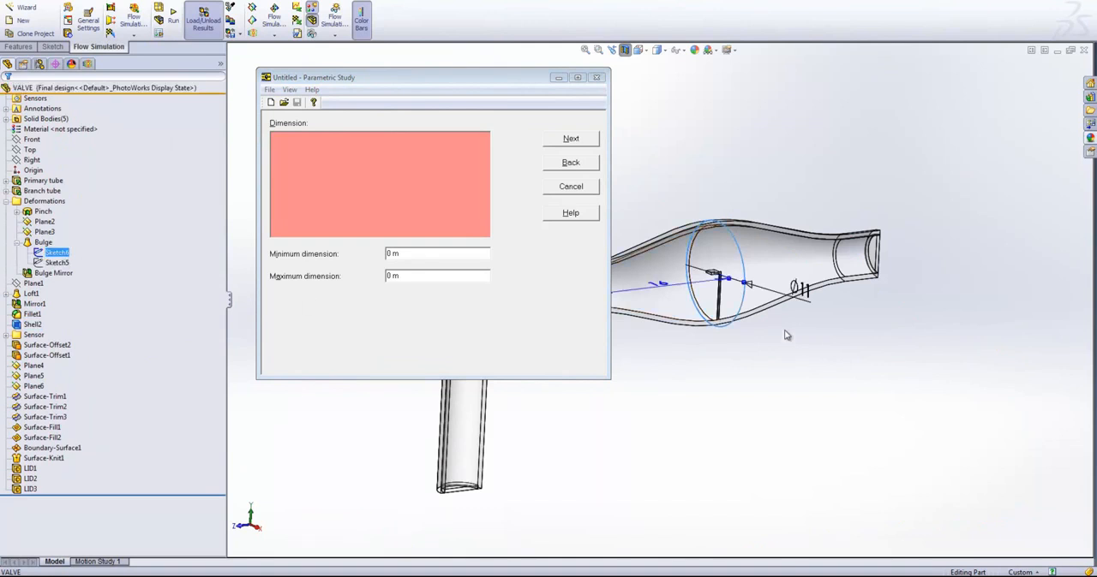
click(805, 296)
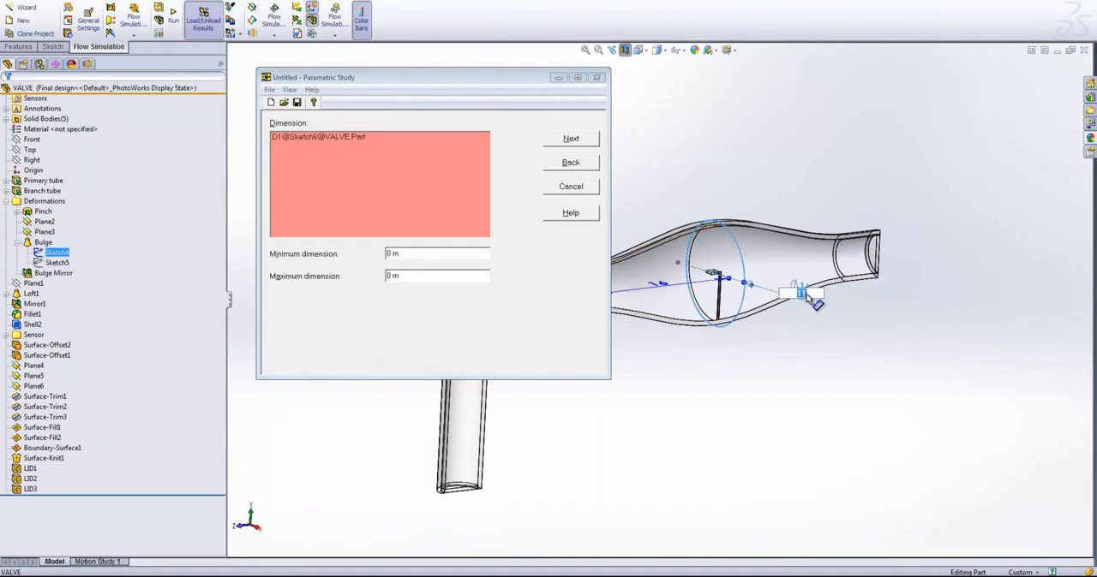
click(326, 136)
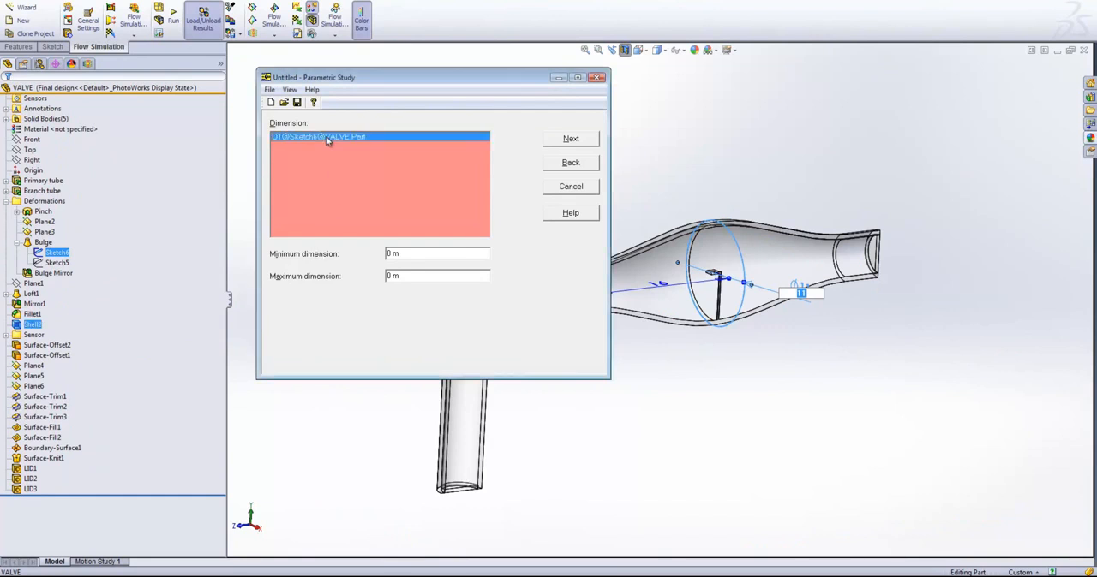
double_click(390, 254)
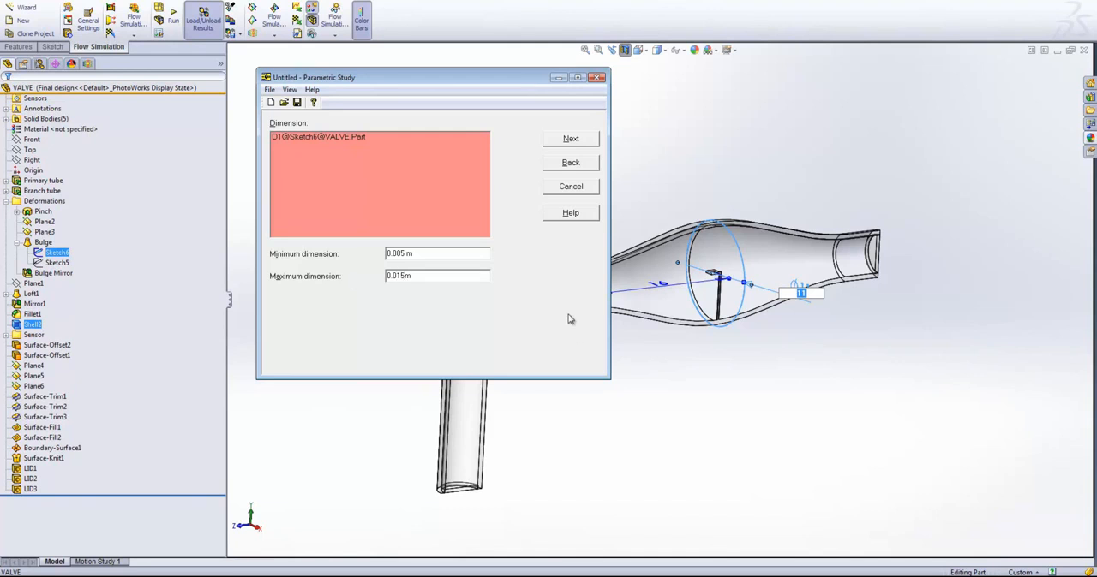
- Choose Water mass flow as the goal of the parametric study, leaving its goal limits unadjusted
click(570, 140)
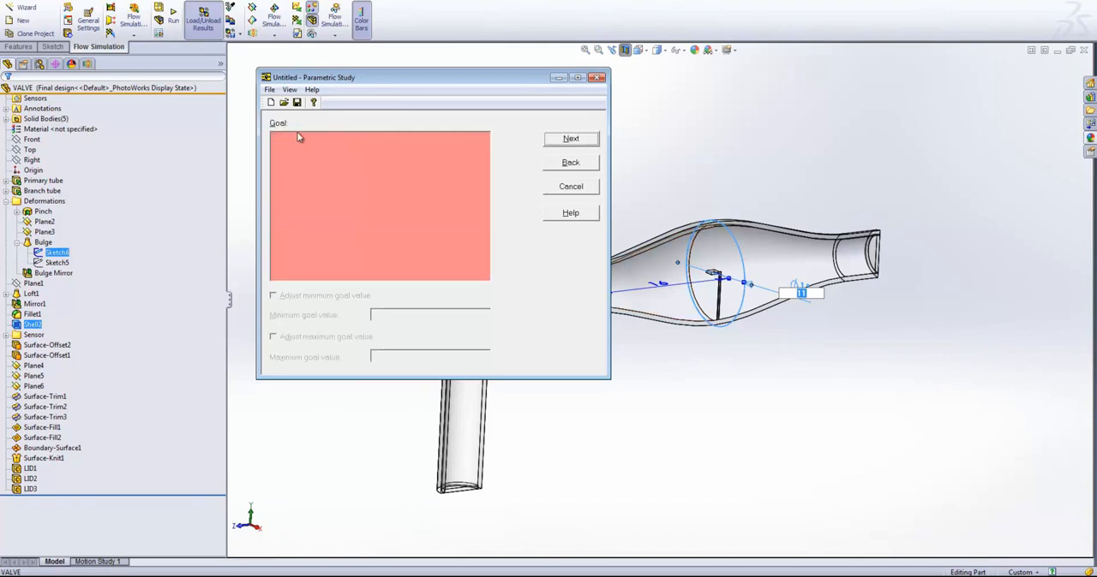
click(88, 64)
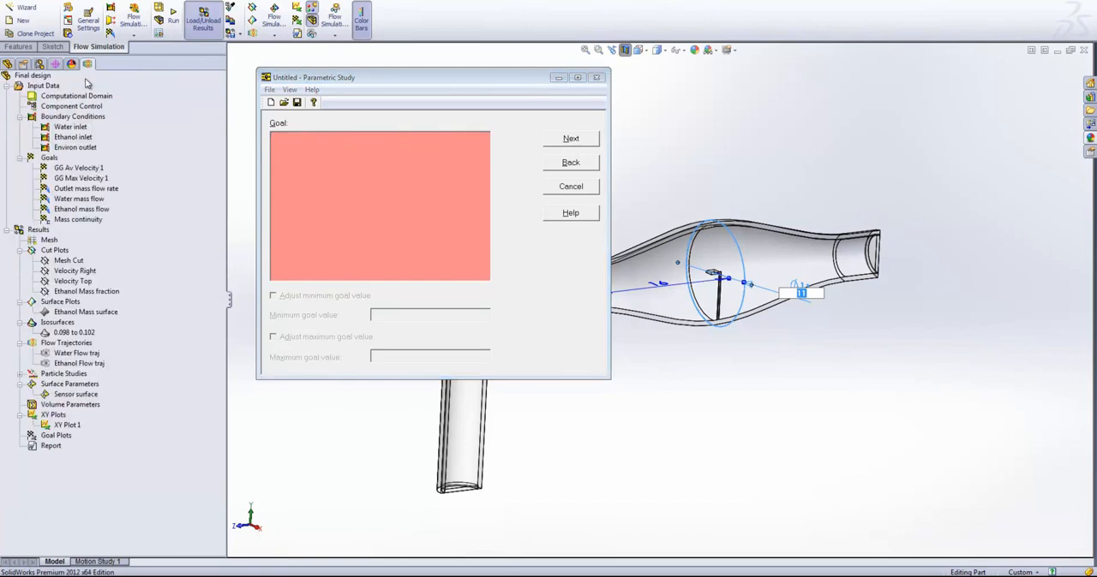
click(76, 199)
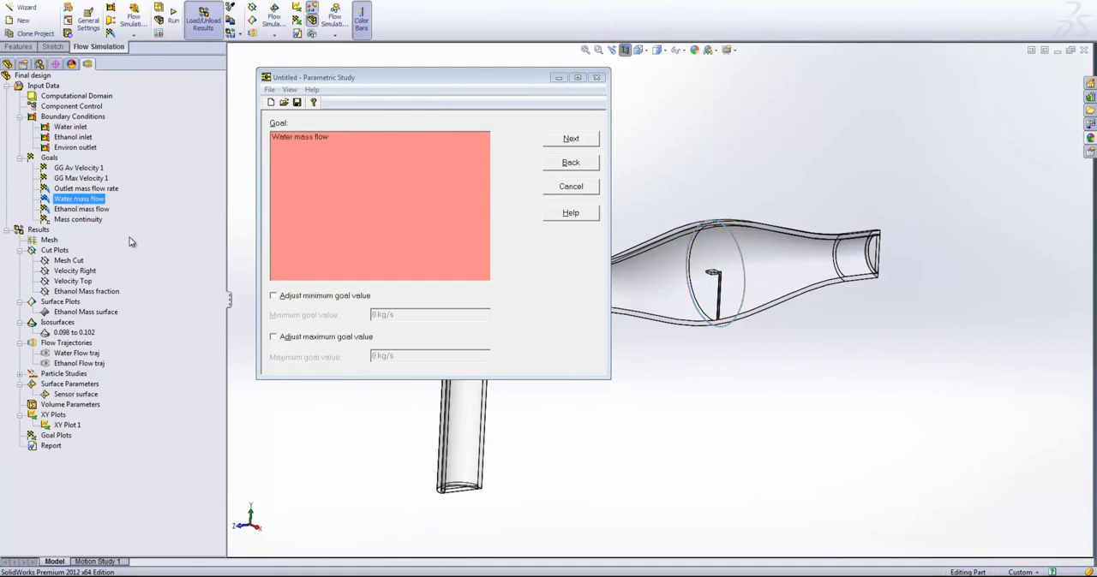
click(307, 169)
click(572, 139)
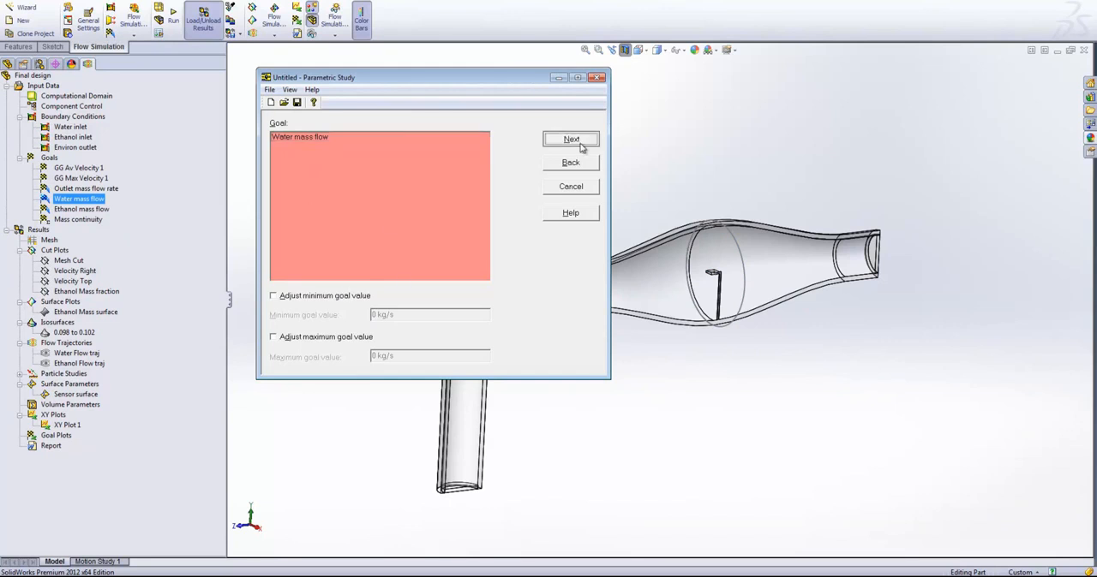
click(571, 162)
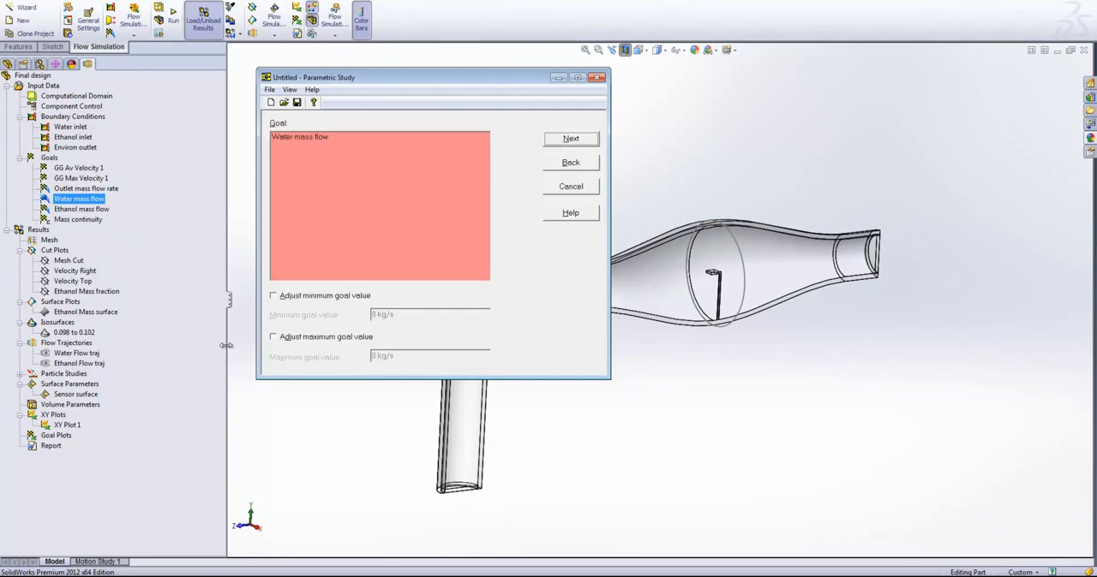
click(570, 139)
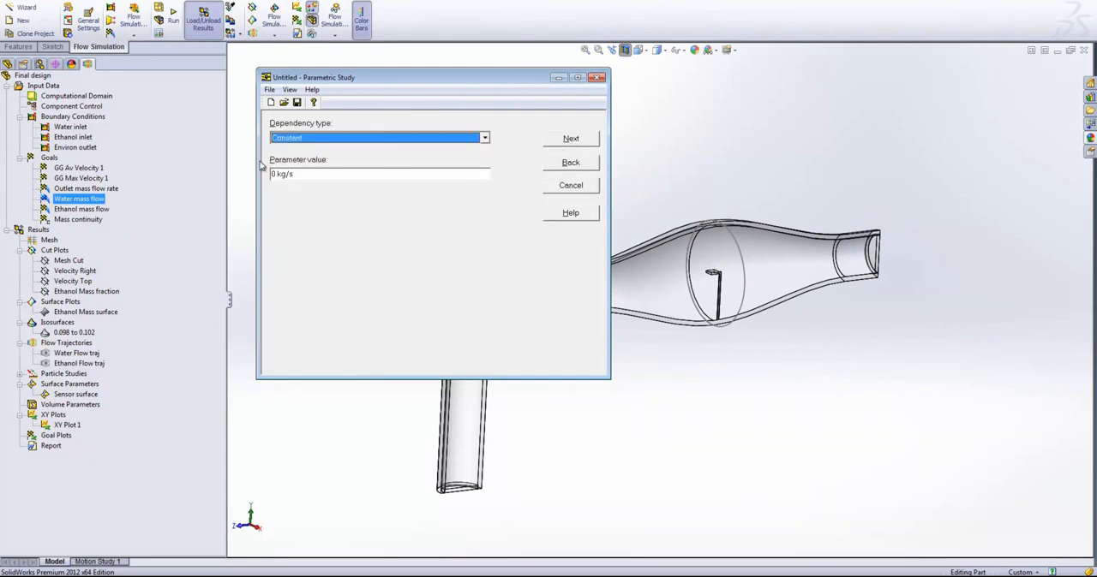
- Set a constant goal value of 1 kg/s and a convergence criterion of 0.01, and cancel the parametric study
click(284, 174)
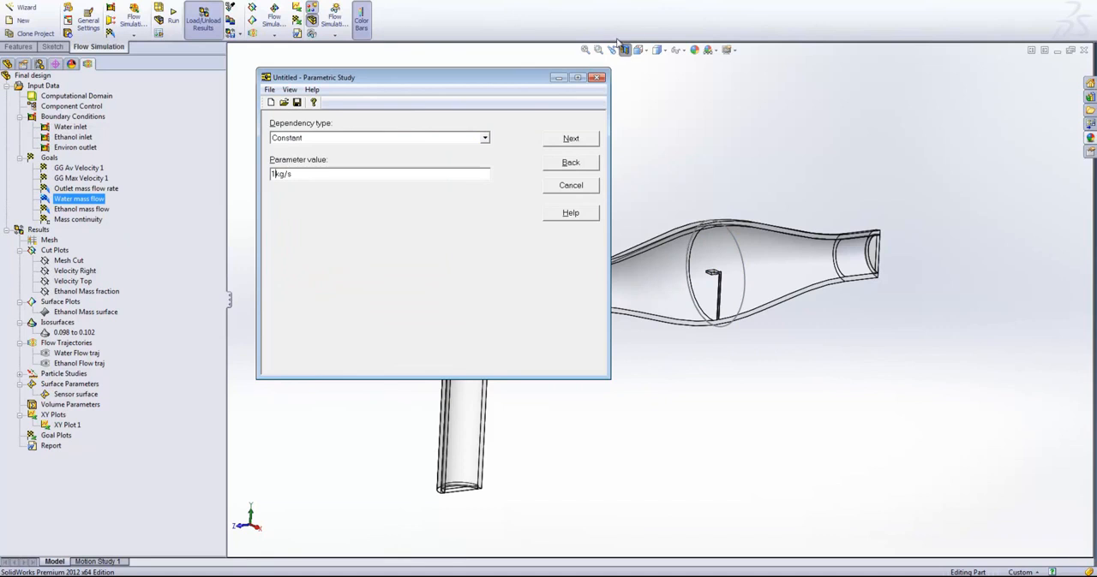
click(571, 141)
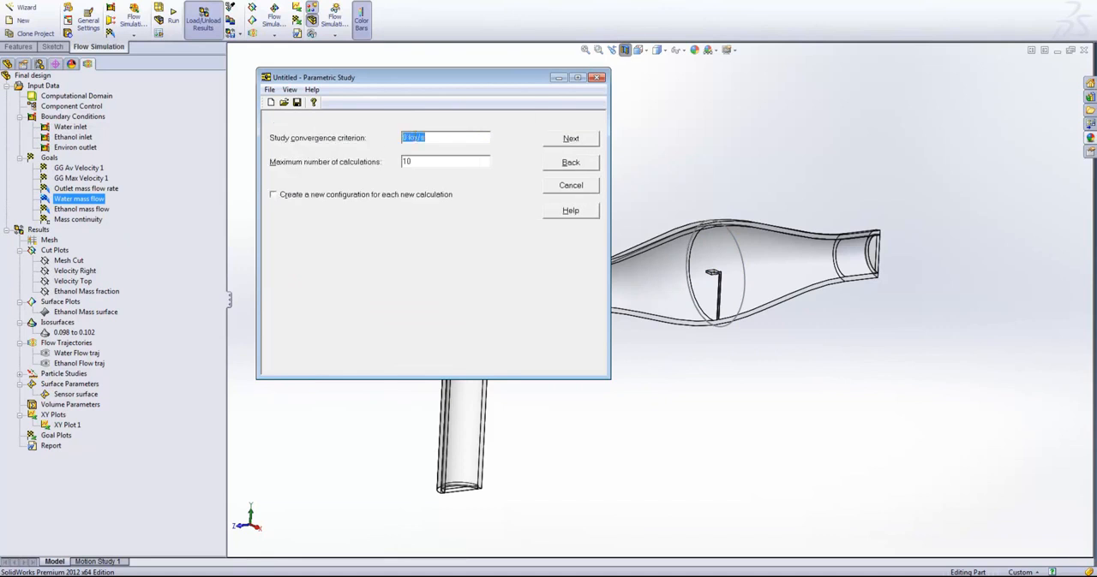
click(408, 140)
text(0.01)
key(Tab)
click(568, 188)
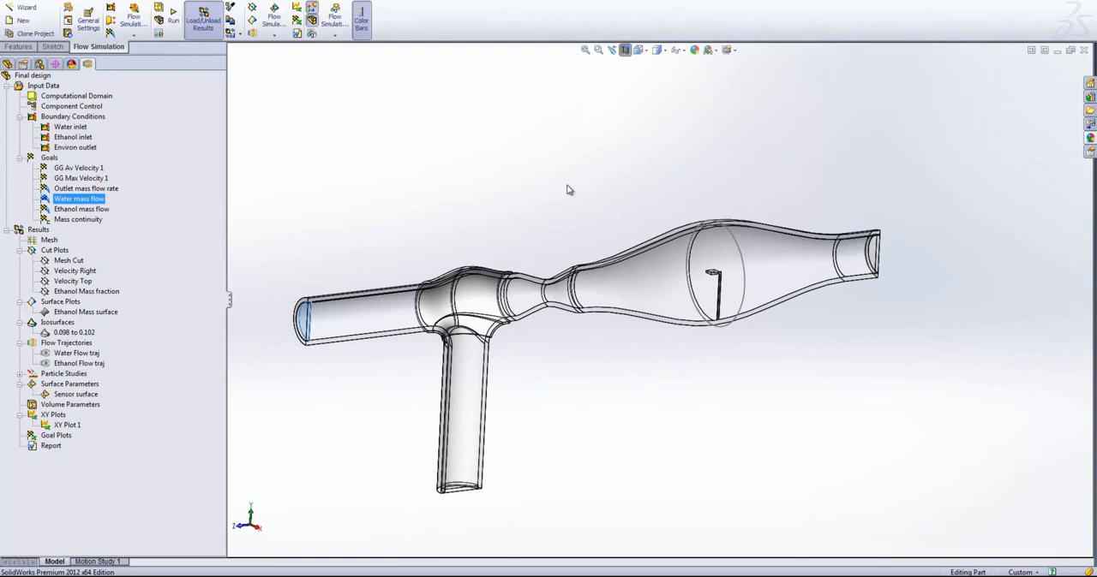
click(469, 184)
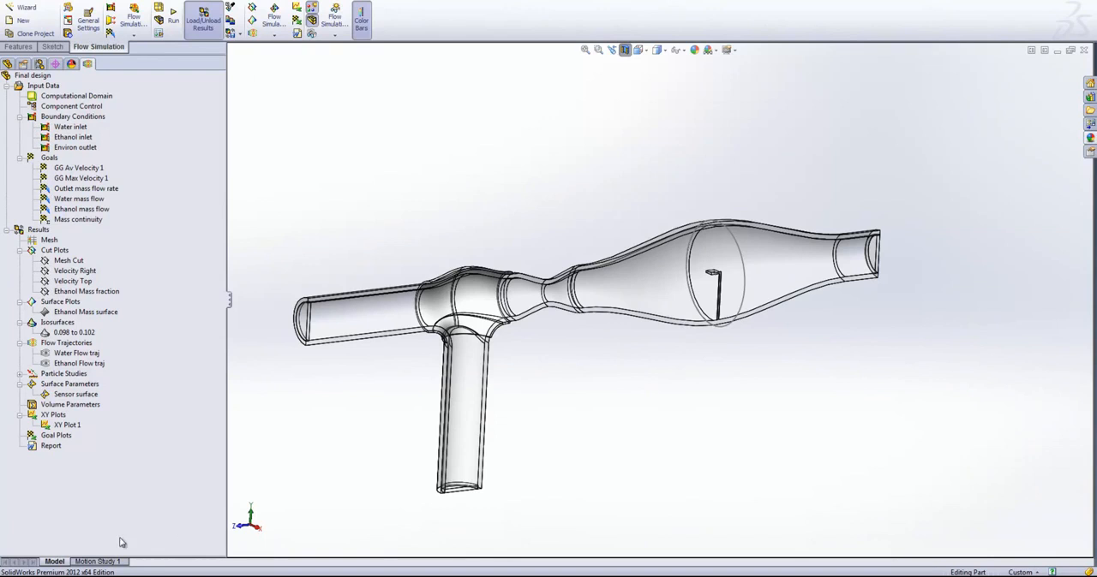
- Create a report of the Final design results from the Innova Flow Report.dotx template
right_click(37, 447)
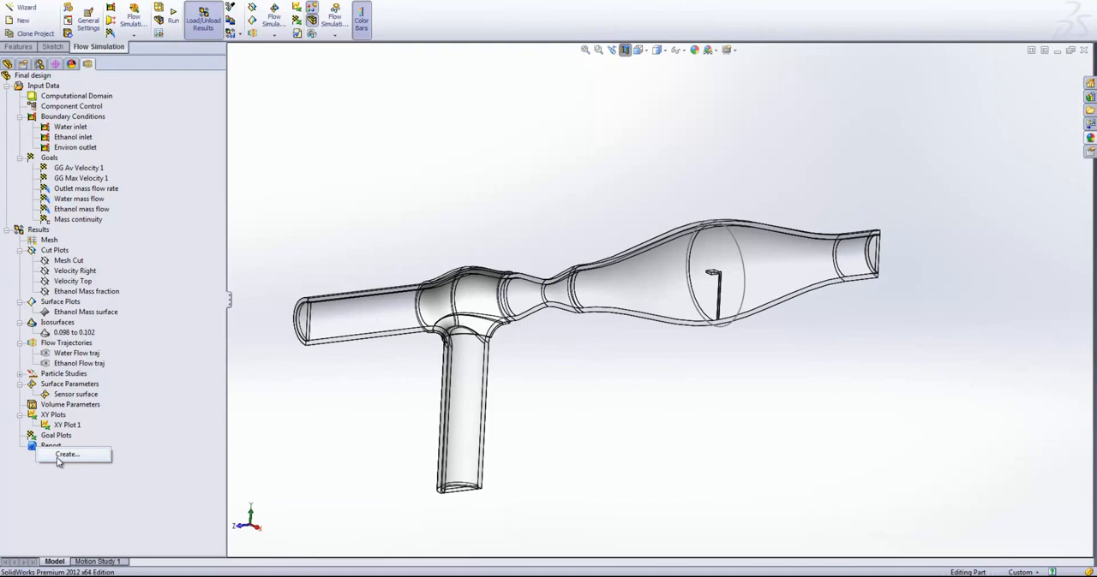
click(60, 455)
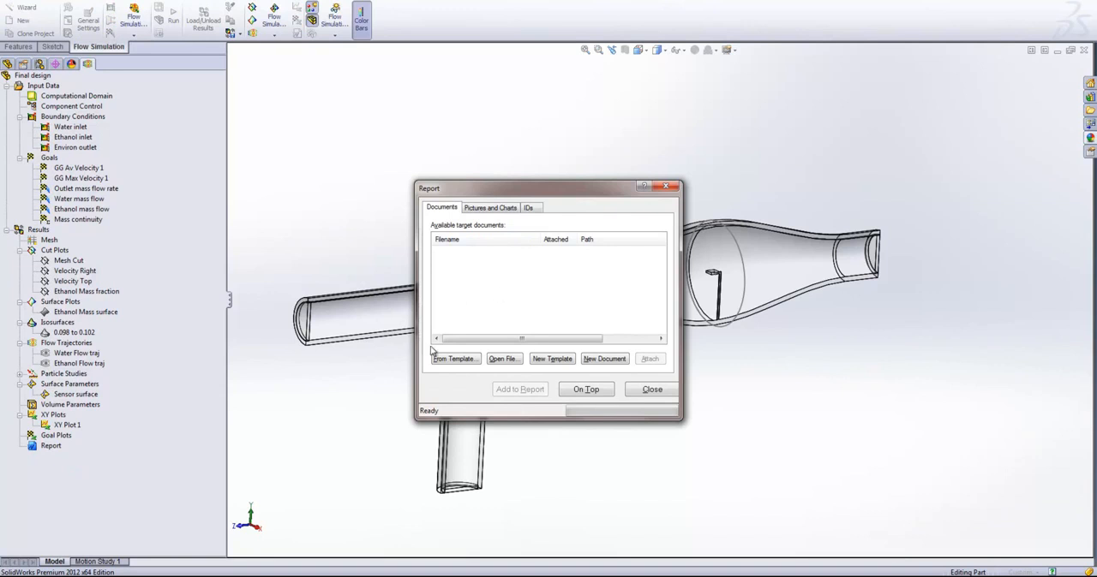
click(461, 359)
click(581, 355)
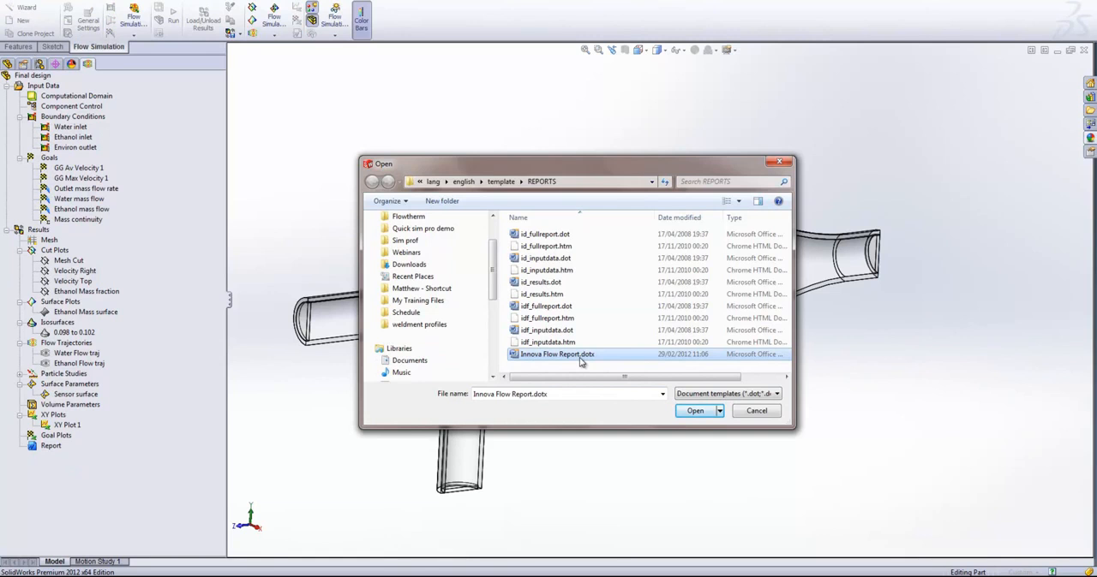
click(706, 410)
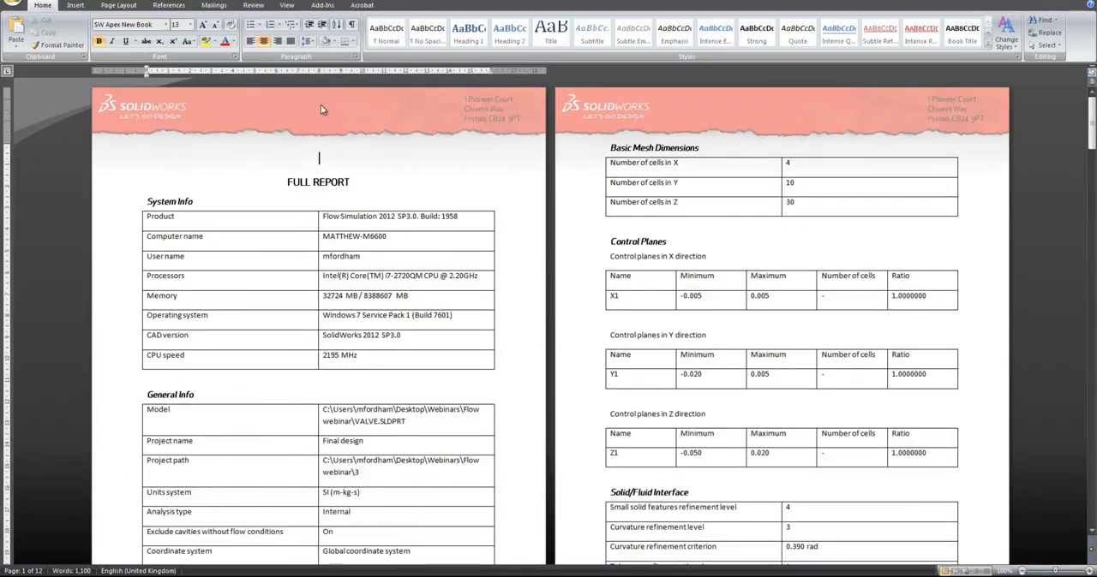
- Examine the report's system information, general info and input data, including mesh settings, computational domain and initial conditions
scroll(495, 107, down, 4)
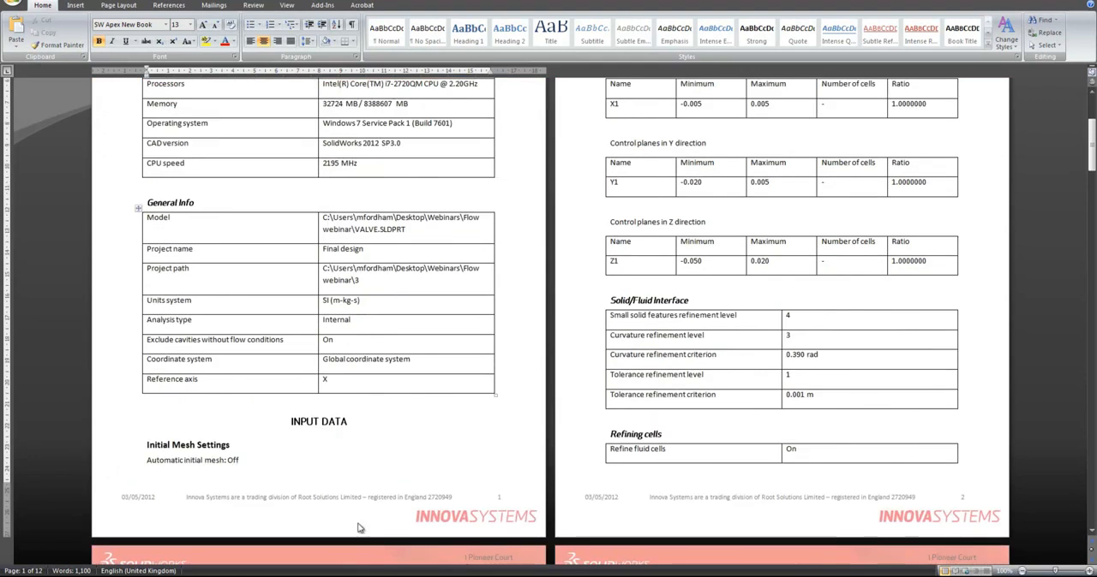
scroll(415, 506, up, 4)
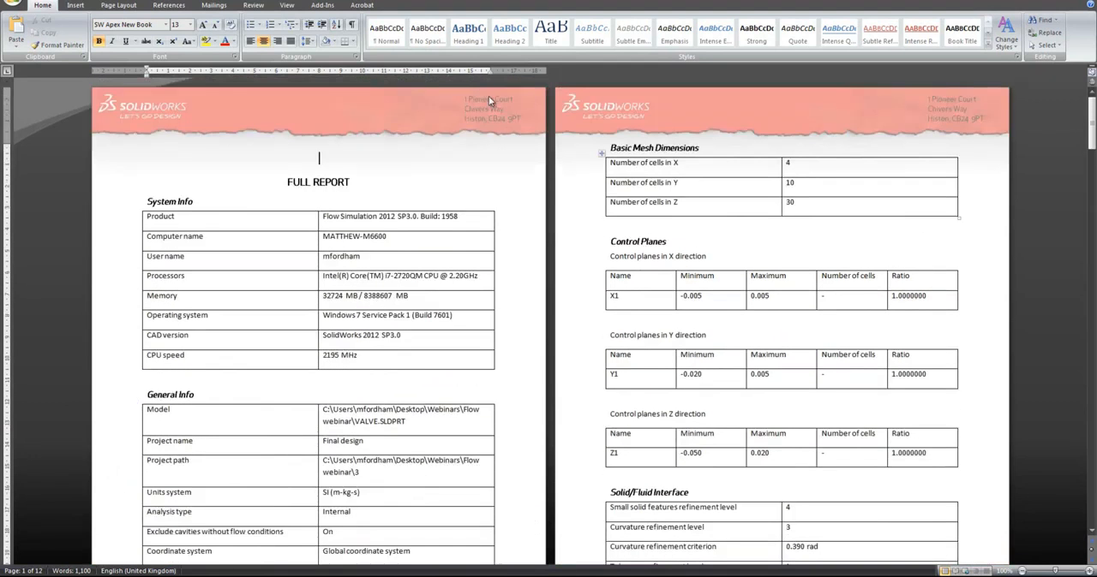
scroll(240, 165, down, 1)
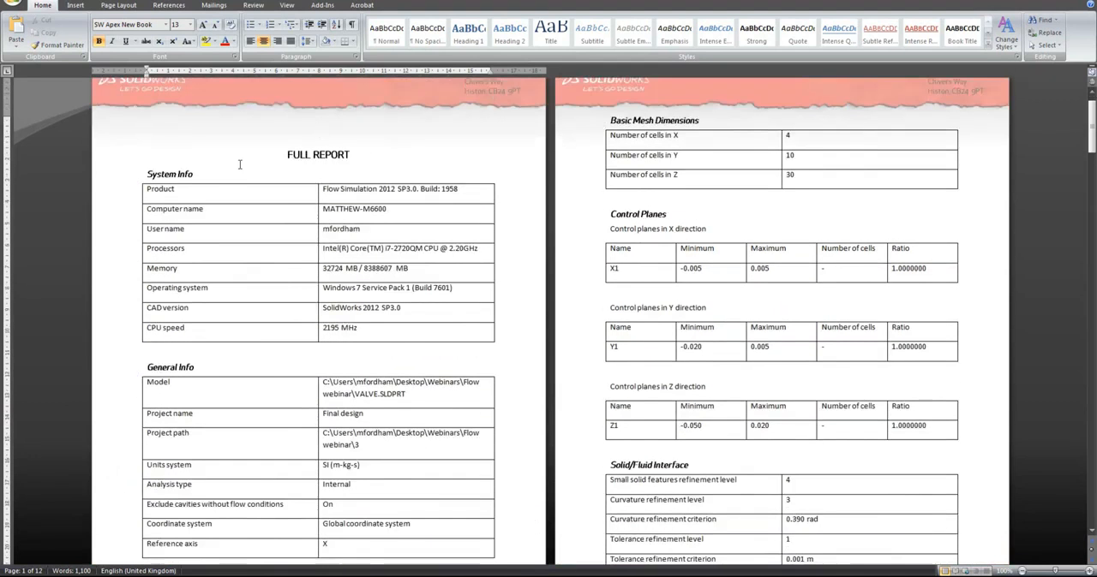
scroll(368, 368, down, 1)
scroll(643, 89, down, 1)
scroll(644, 89, down, 5)
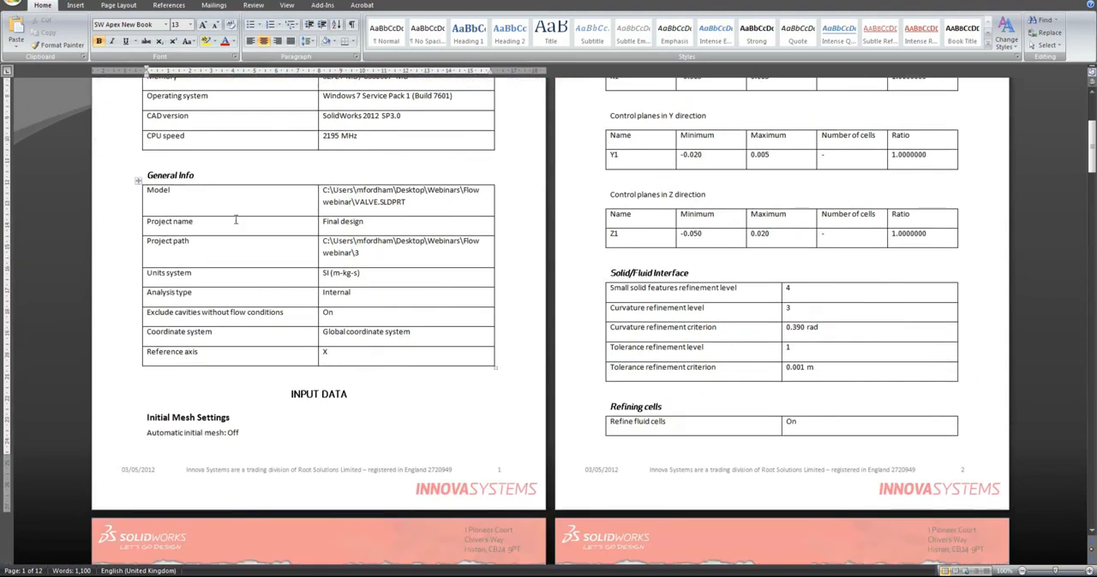
scroll(236, 220, down, 1)
scroll(691, 124, up, 3)
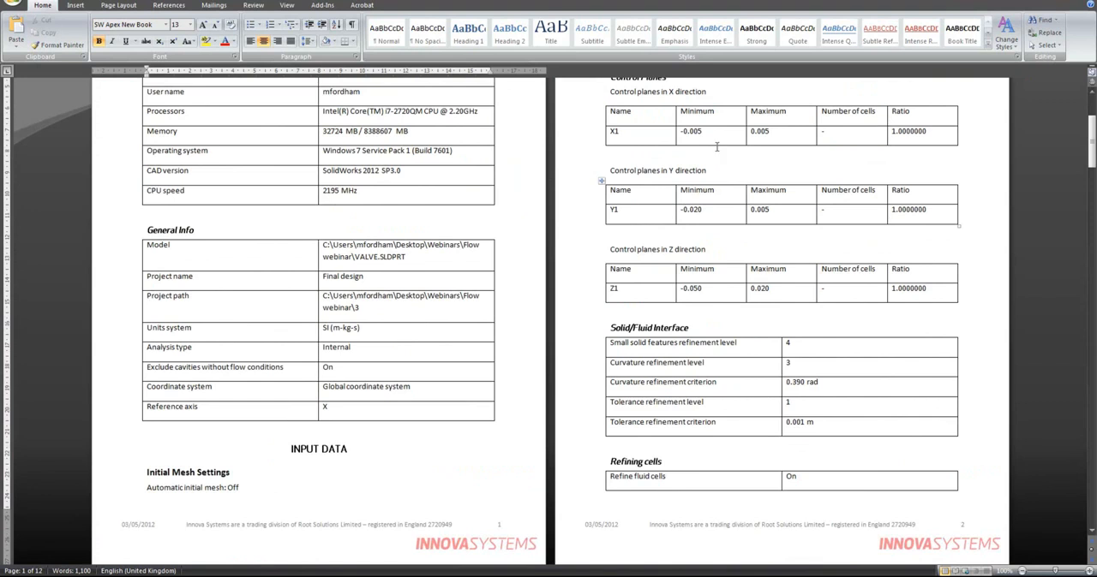
scroll(737, 197, up, 3)
scroll(591, 394, down, 4)
scroll(539, 387, down, 20)
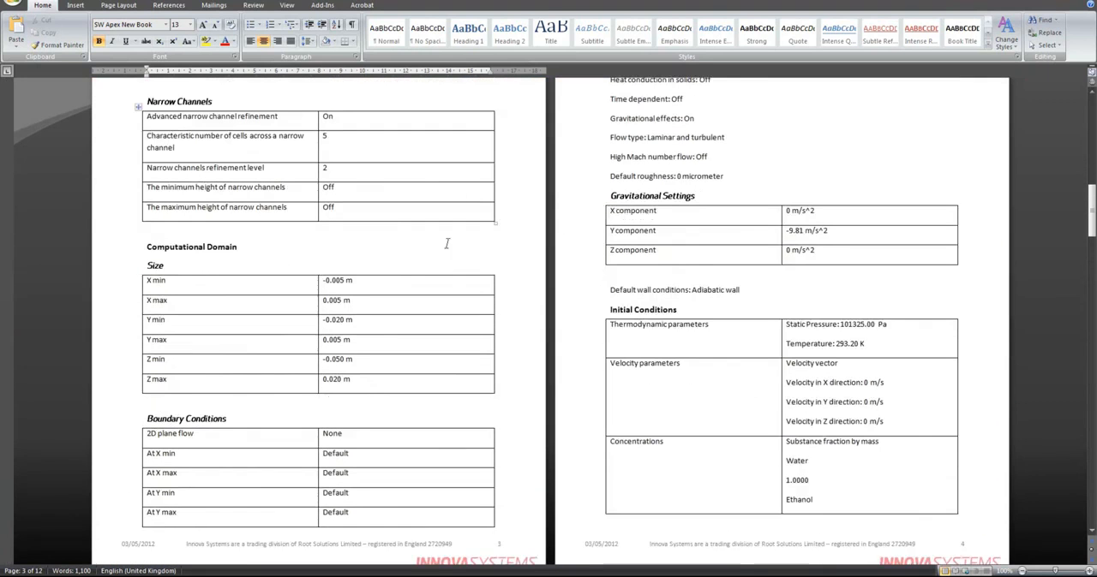
scroll(591, 189, down, 2)
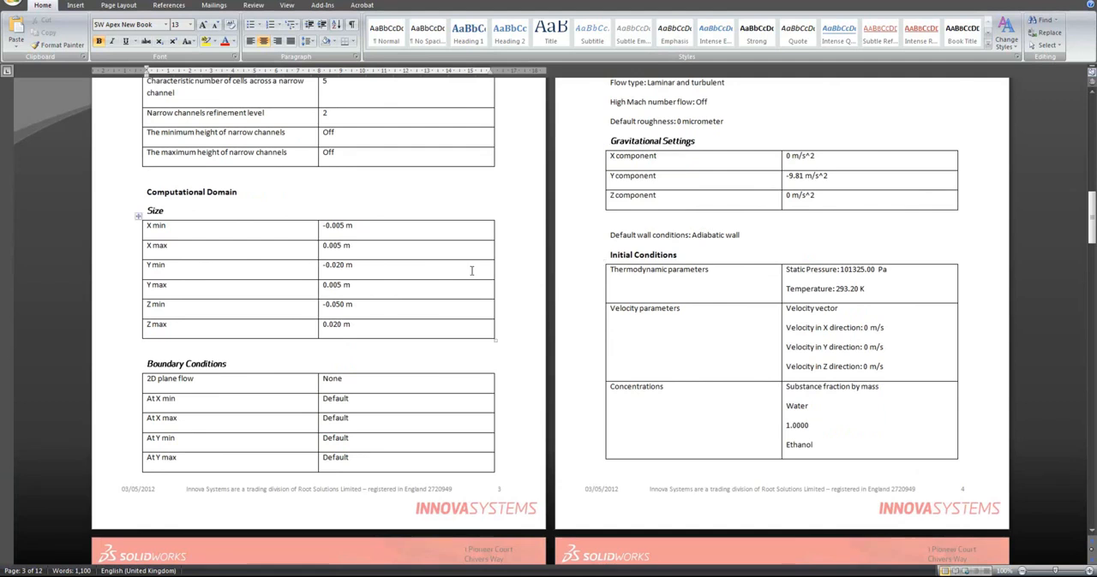
- Examine the report's results section, including the calculation log, goals table and min/max table, and return towards the beginning
scroll(471, 271, down, 20)
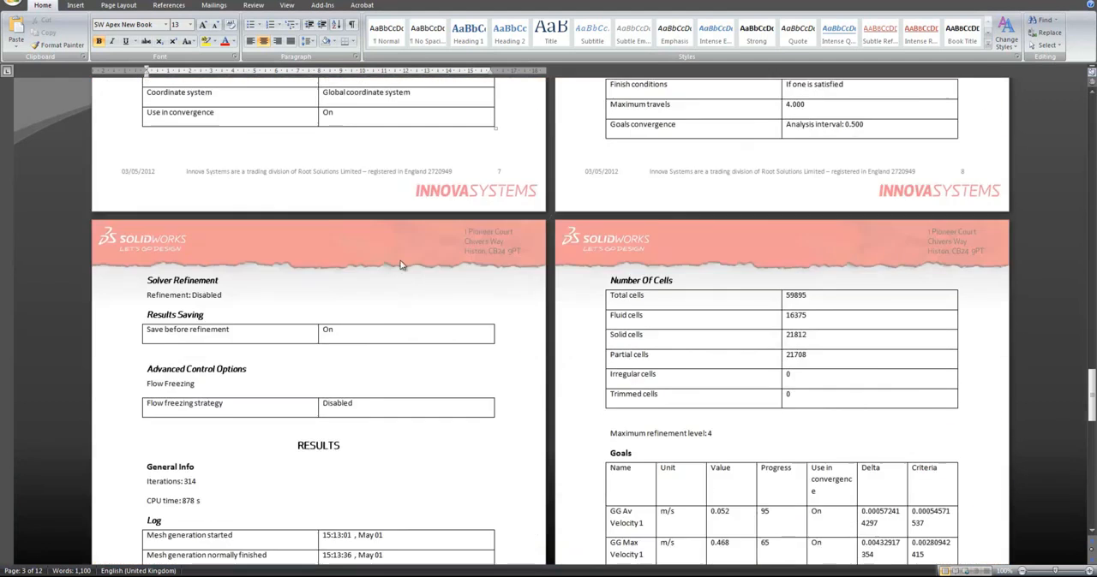
scroll(399, 265, down, 9)
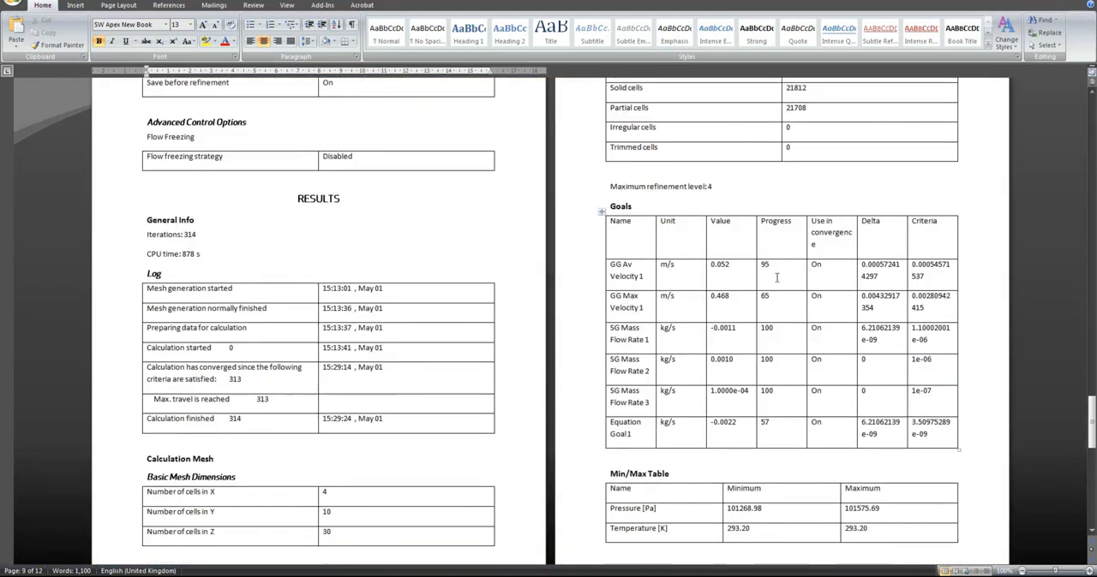
scroll(776, 277, down, 4)
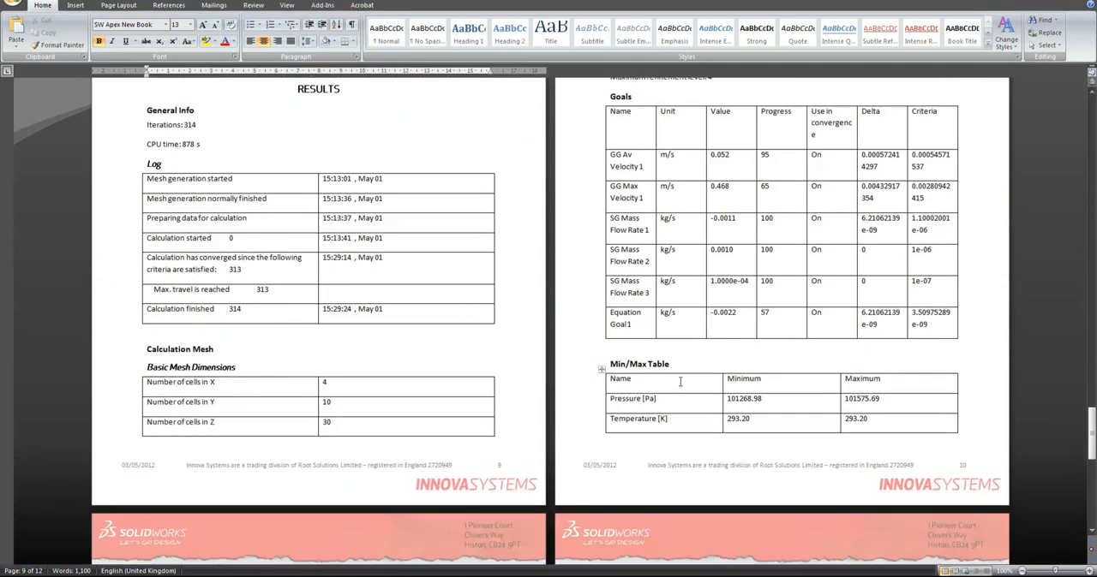
scroll(696, 403, down, 16)
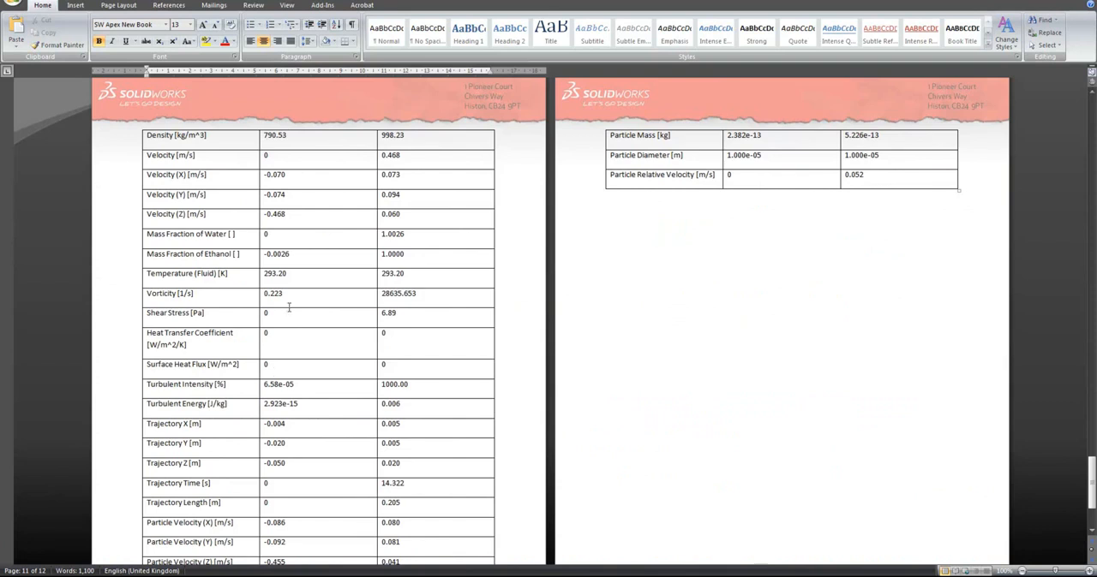
scroll(281, 428, down, 6)
scroll(628, 430, up, 9)
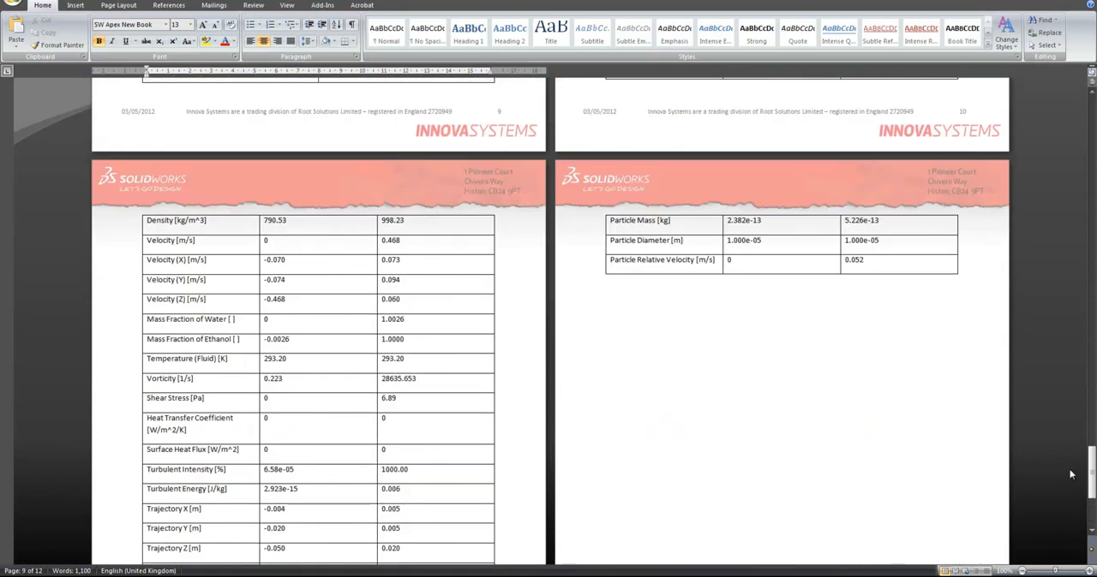
drag(1091, 473, 1091, 310)
scroll(232, 281, up, 15)
scroll(232, 281, up, 15)
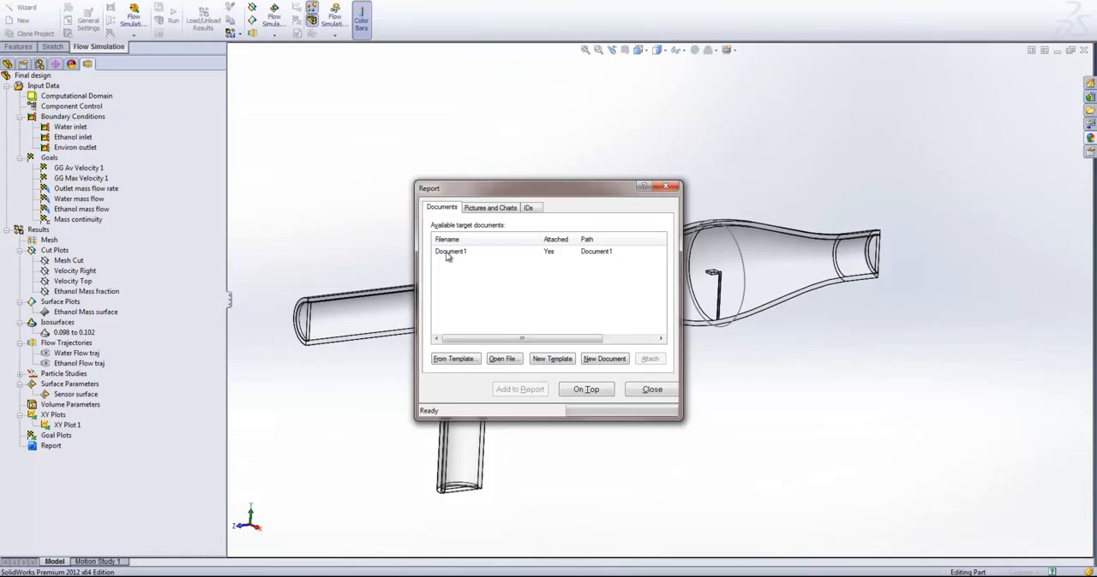
- Return to SolidWorks and show the Water Flow traj flow trajectories on the valve model
click(345, 232)
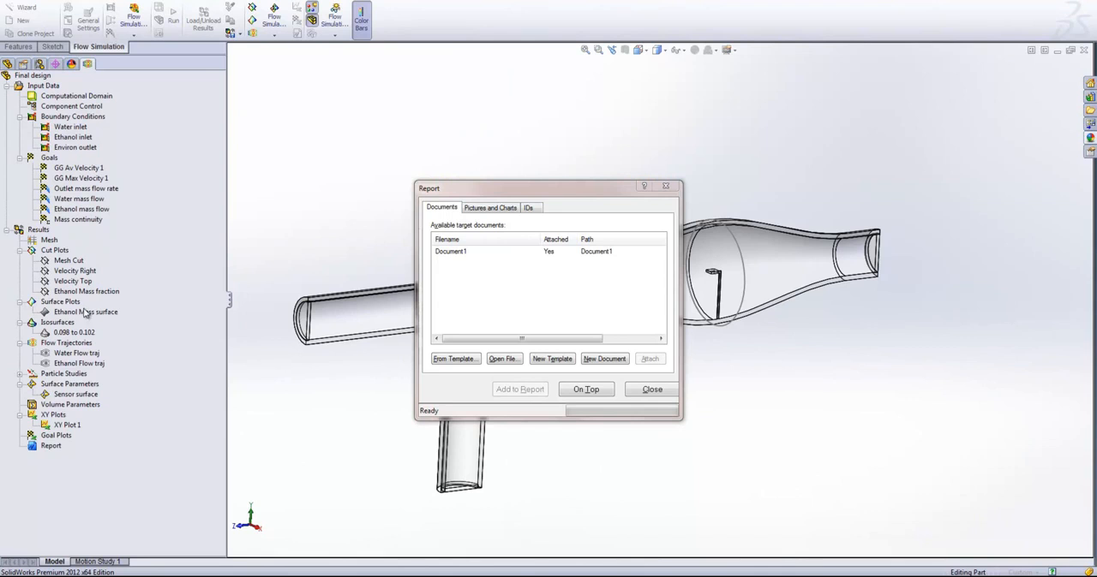
right_click(72, 353)
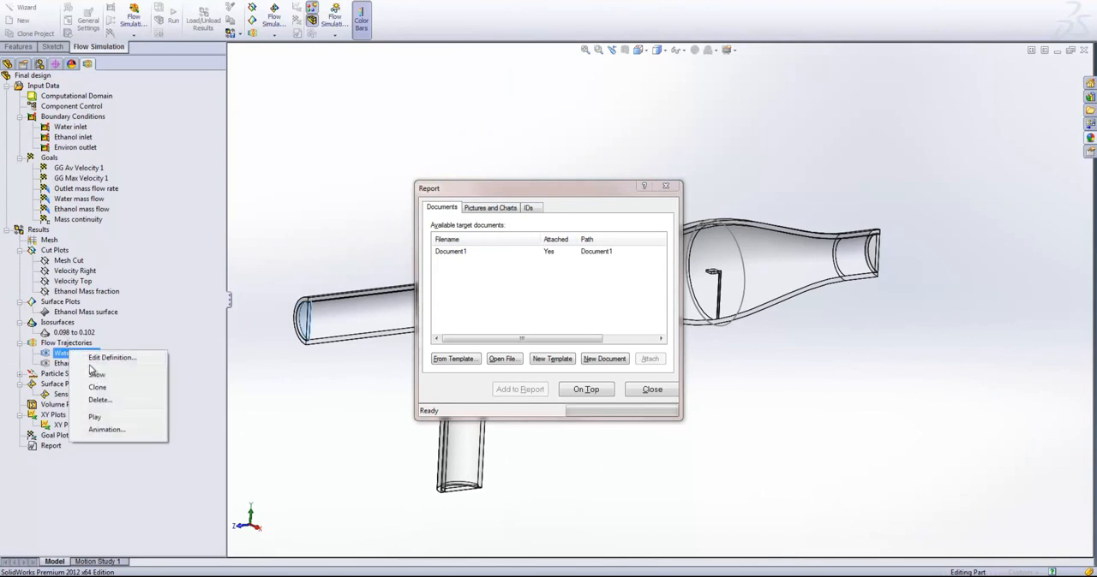
click(96, 374)
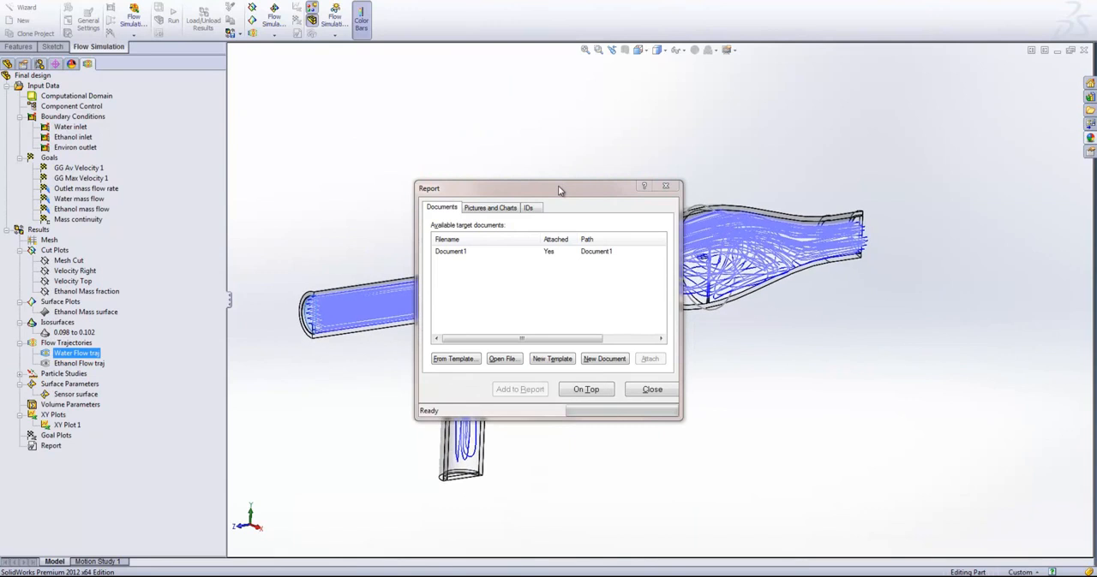
- Add the current image of the water flow trajectories to the report, inserted at the current position
click(477, 211)
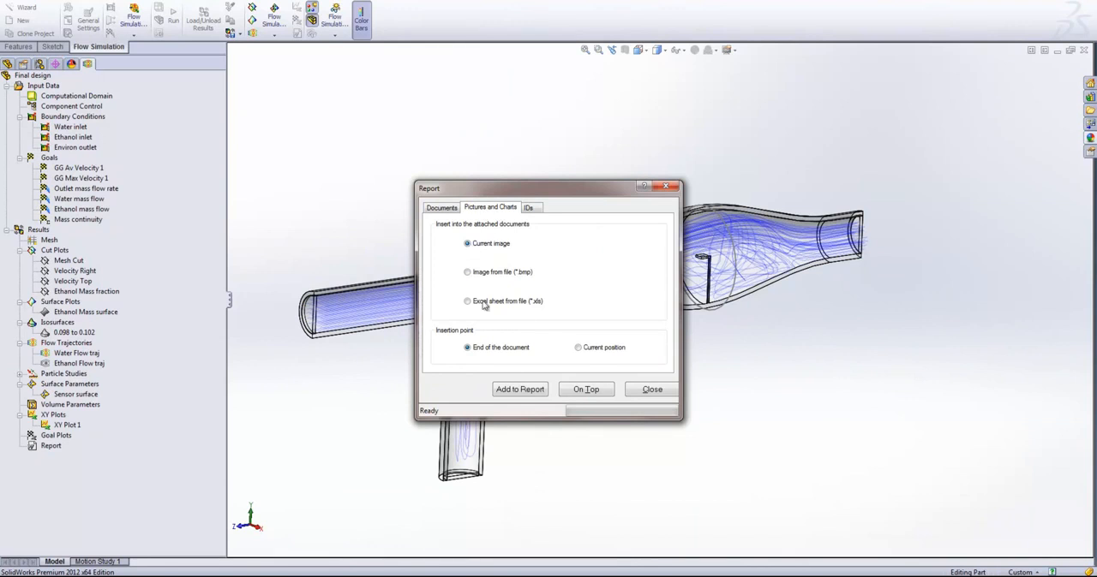
click(586, 351)
click(513, 389)
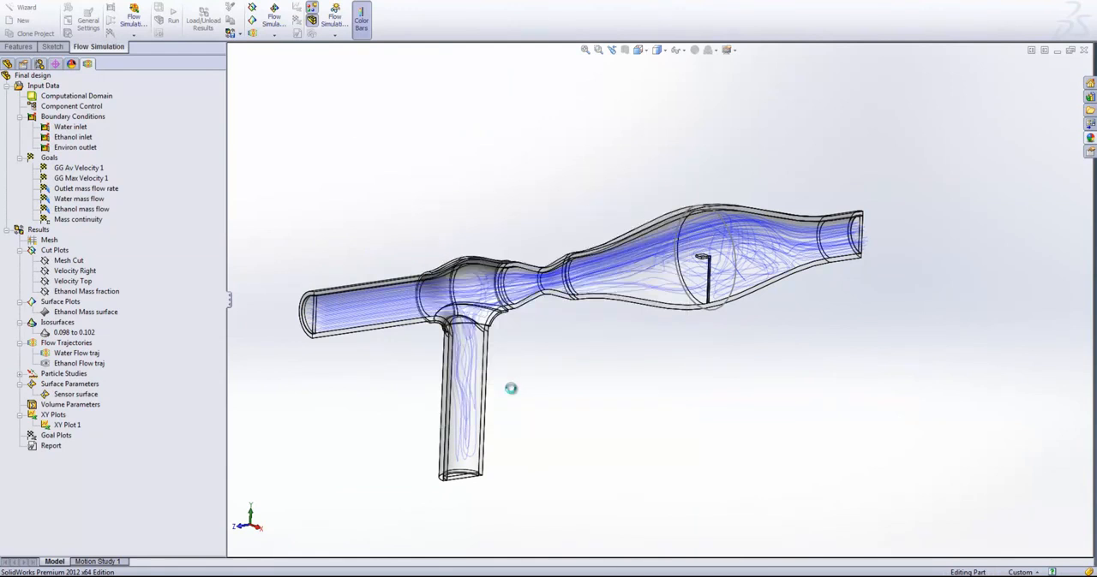